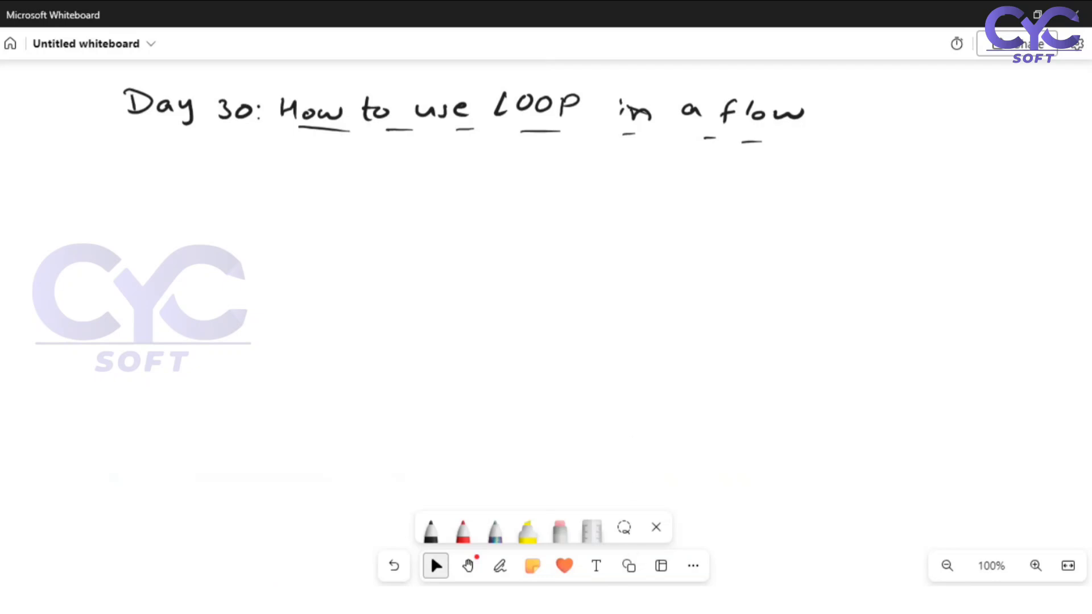
Switch to Salesforce, open the "Case record by Case Number" flow and inspect how many records Get Case Record stores.
mouse_move(561, 600)
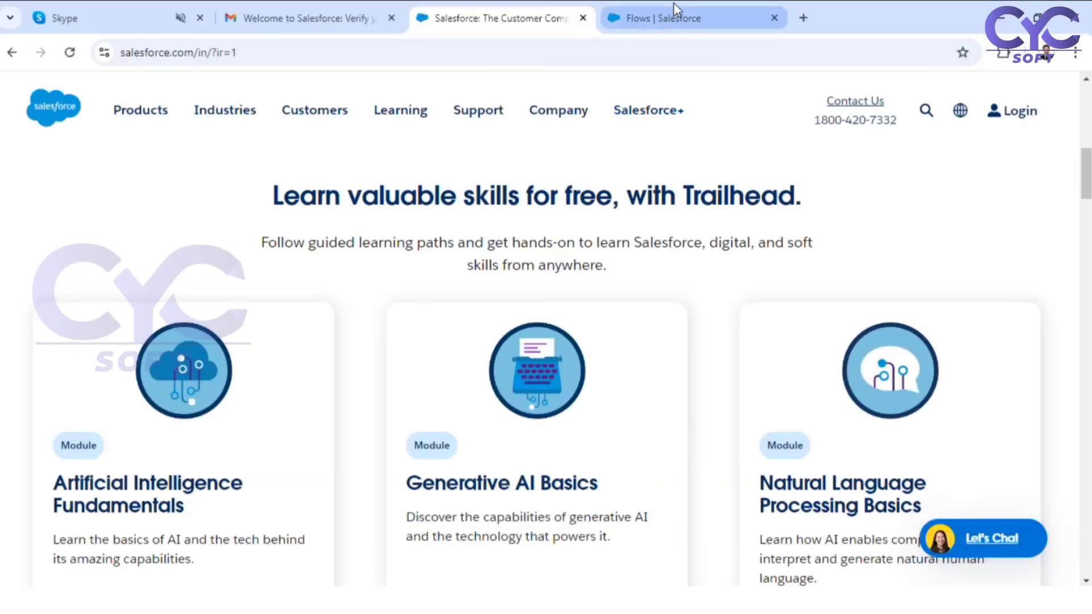
left_click(673, 4)
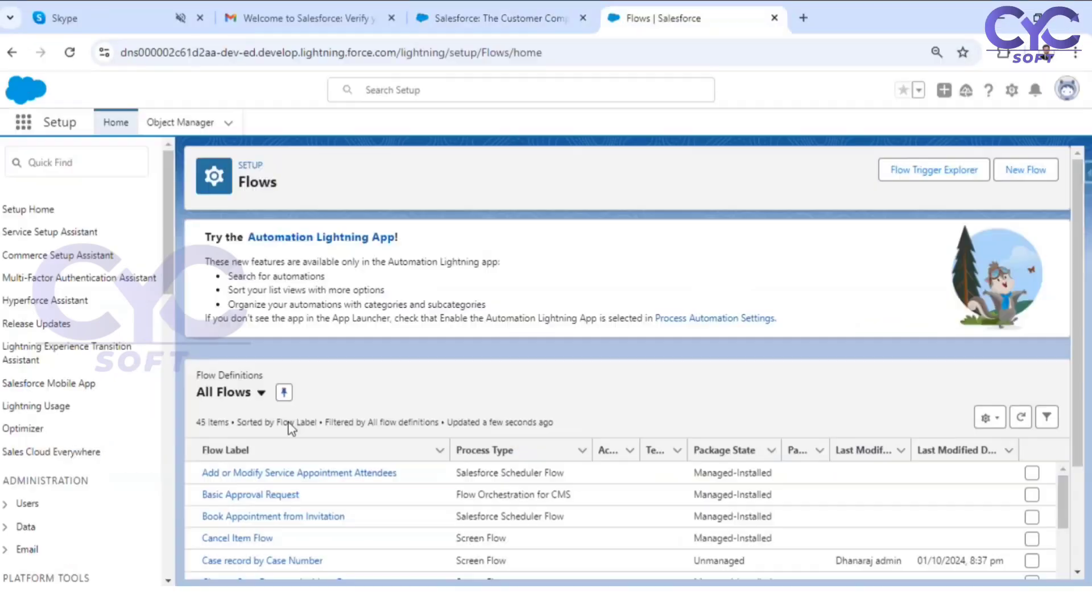
scroll(301, 493, "down", 2)
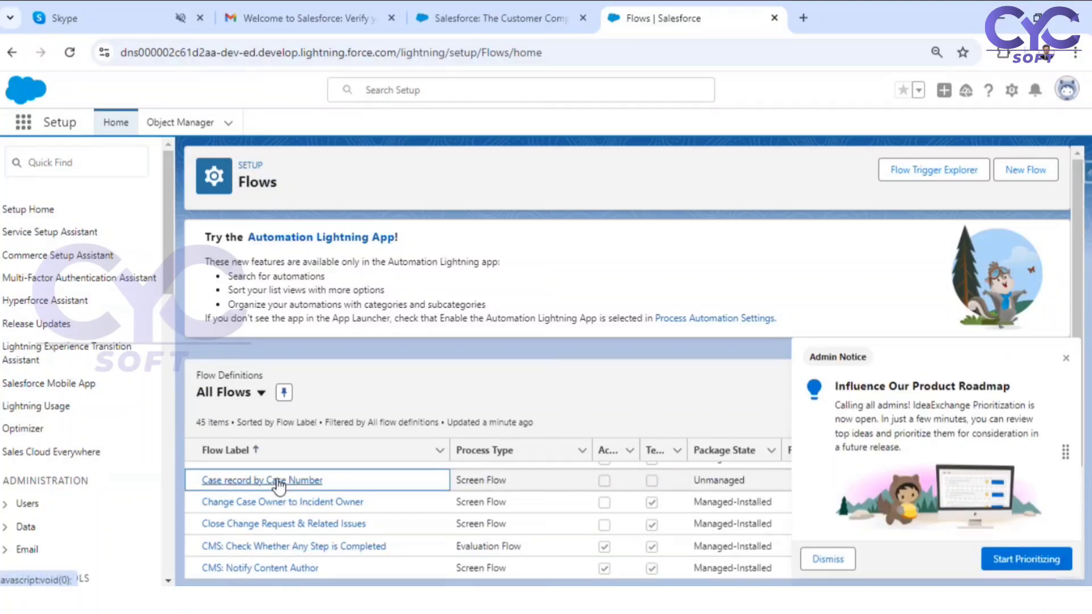
left_click(278, 481)
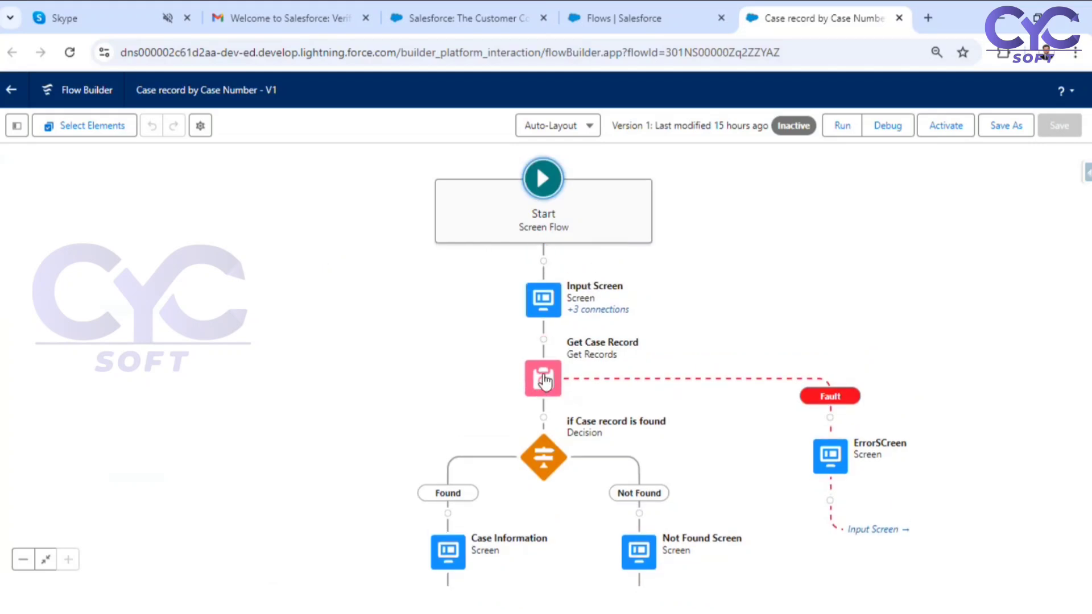
left_click(544, 381)
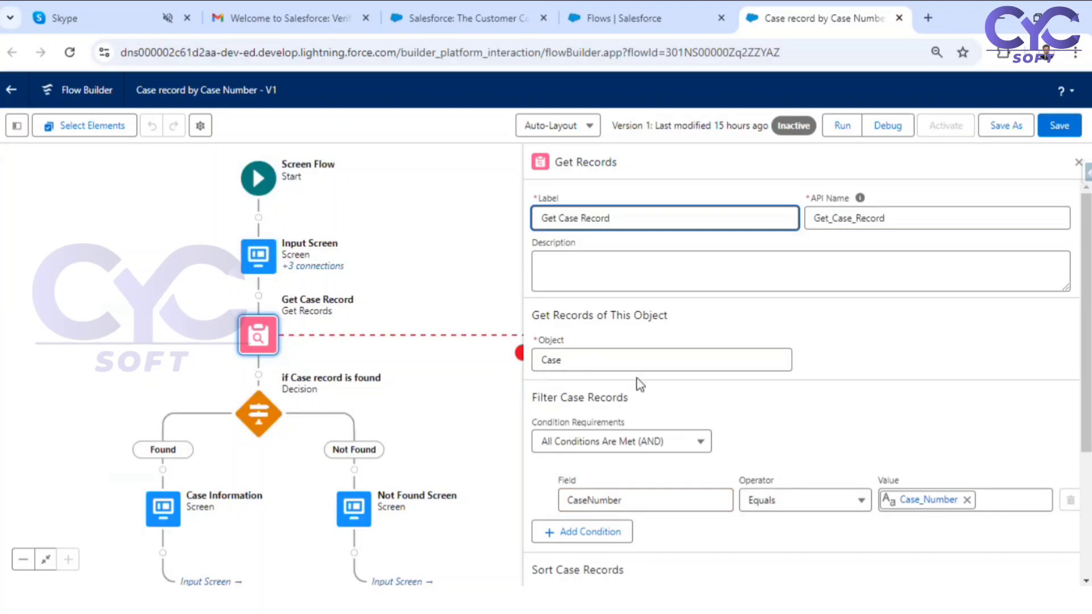
scroll(686, 442, "down", 3)
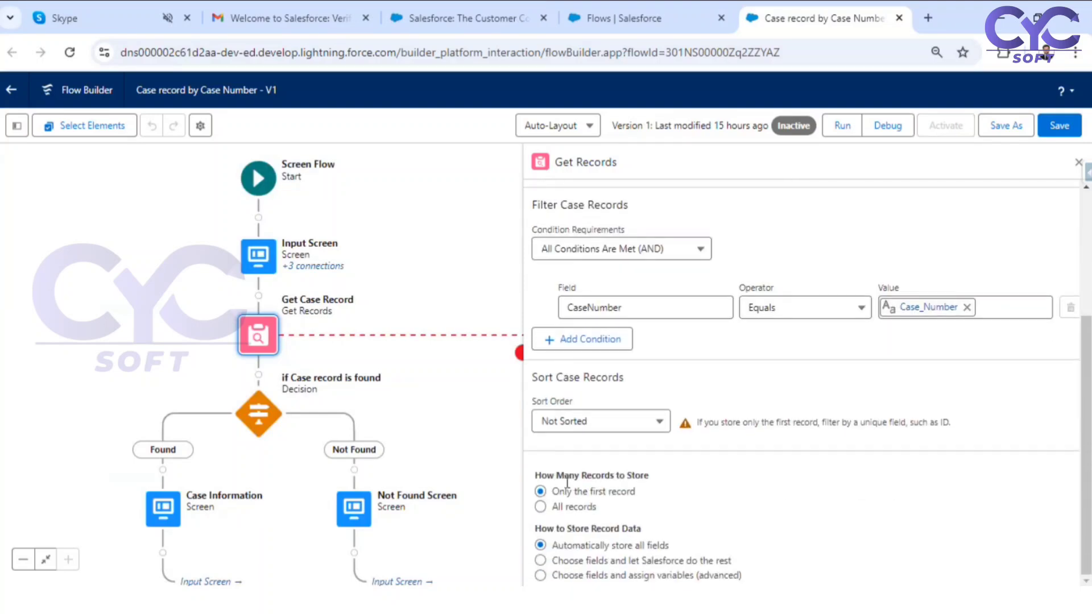
left_click_drag(537, 476, 654, 478)
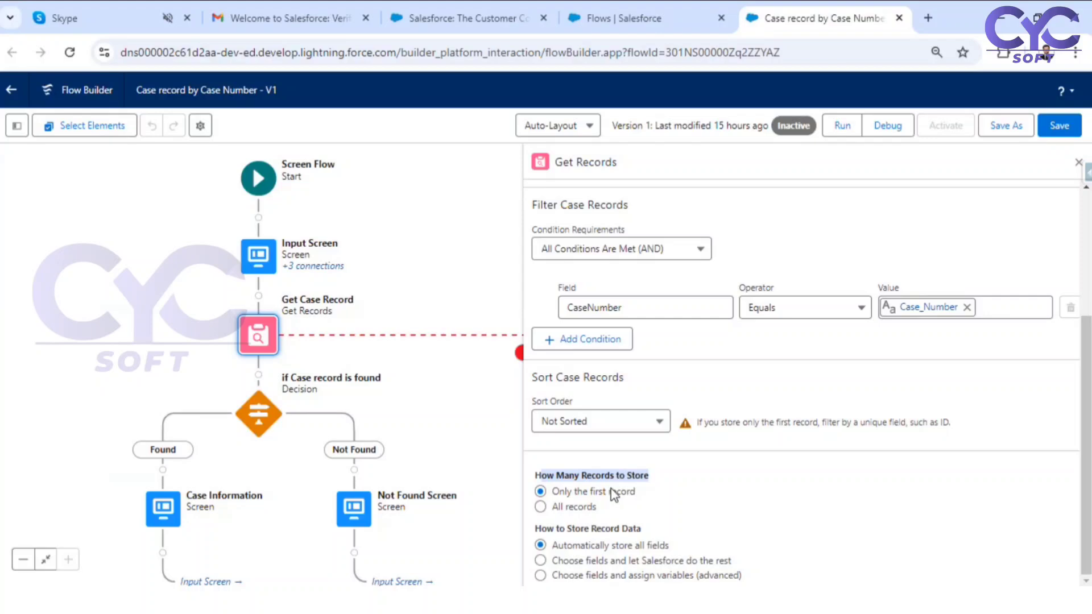
Return to the Salesforce setup page, find the Accounts item and open the "Edge Communications Test" account.
left_click(607, 17)
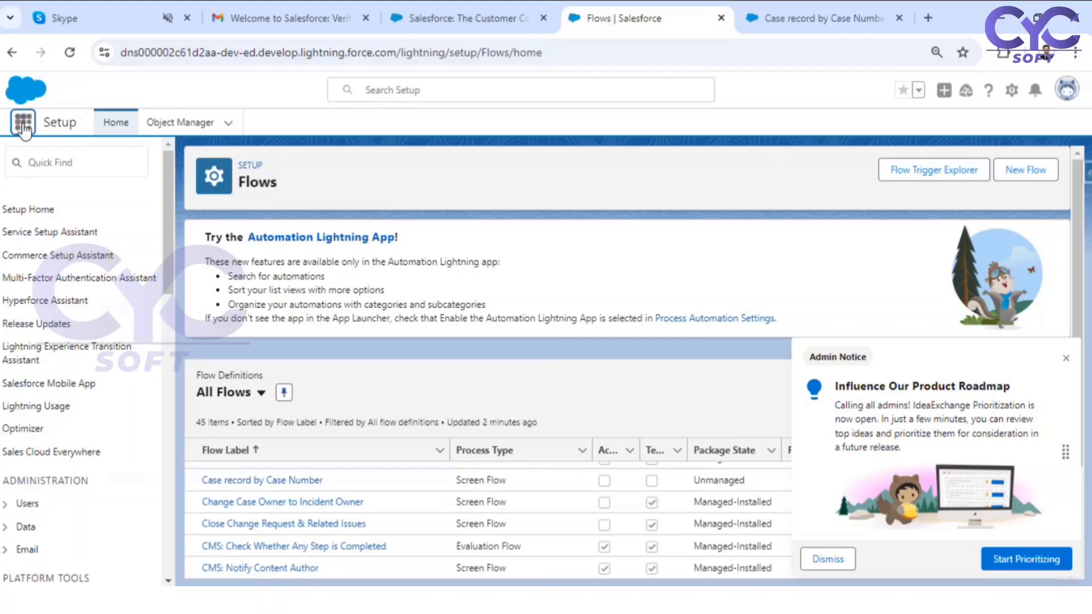
left_click(24, 123)
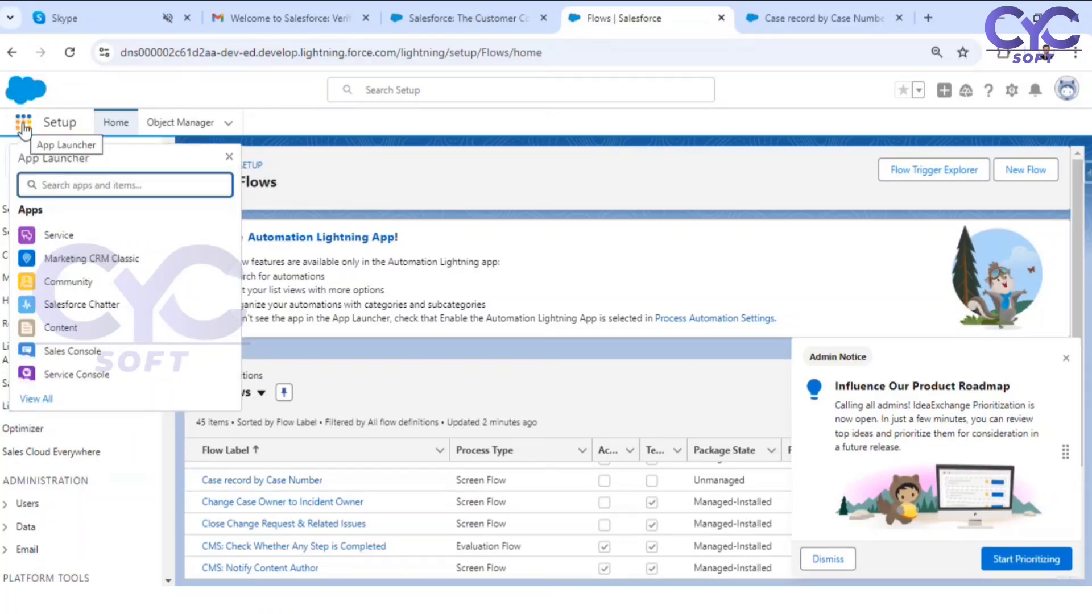
type("accu")
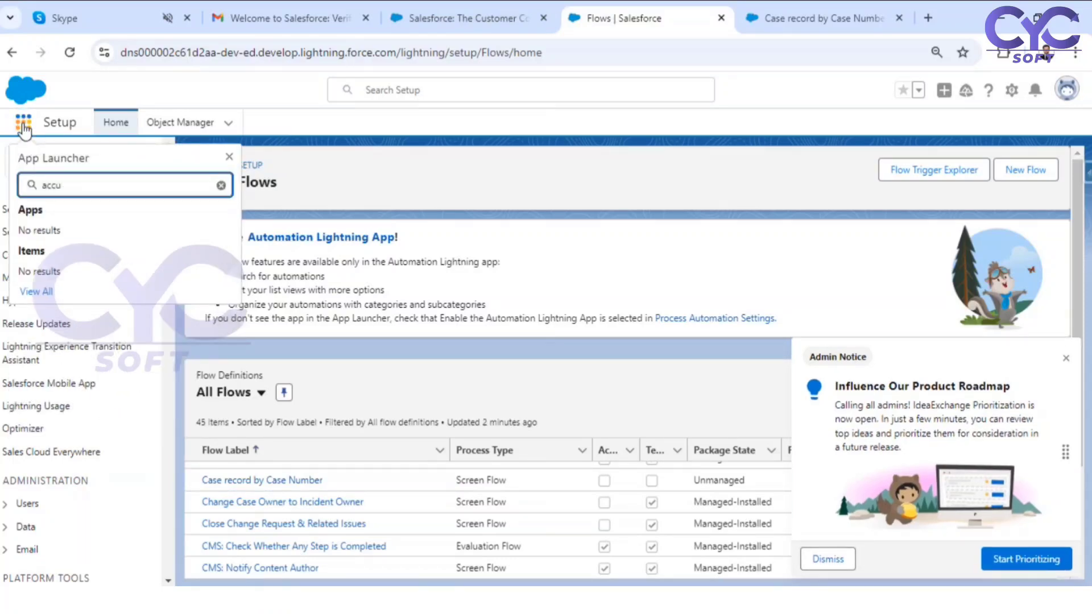
key("BackSpace")
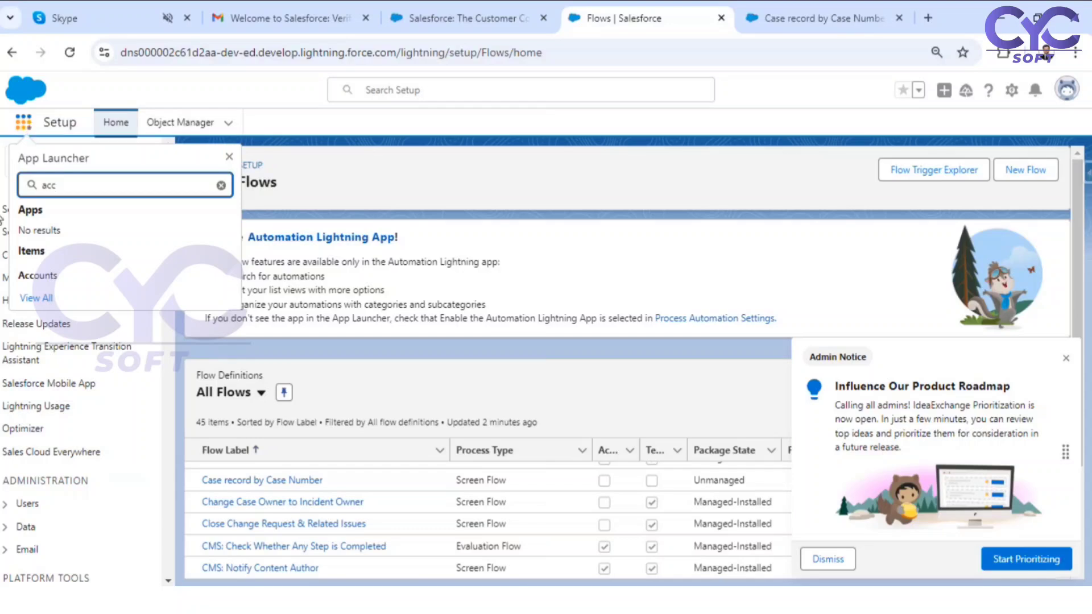
left_click(37, 275)
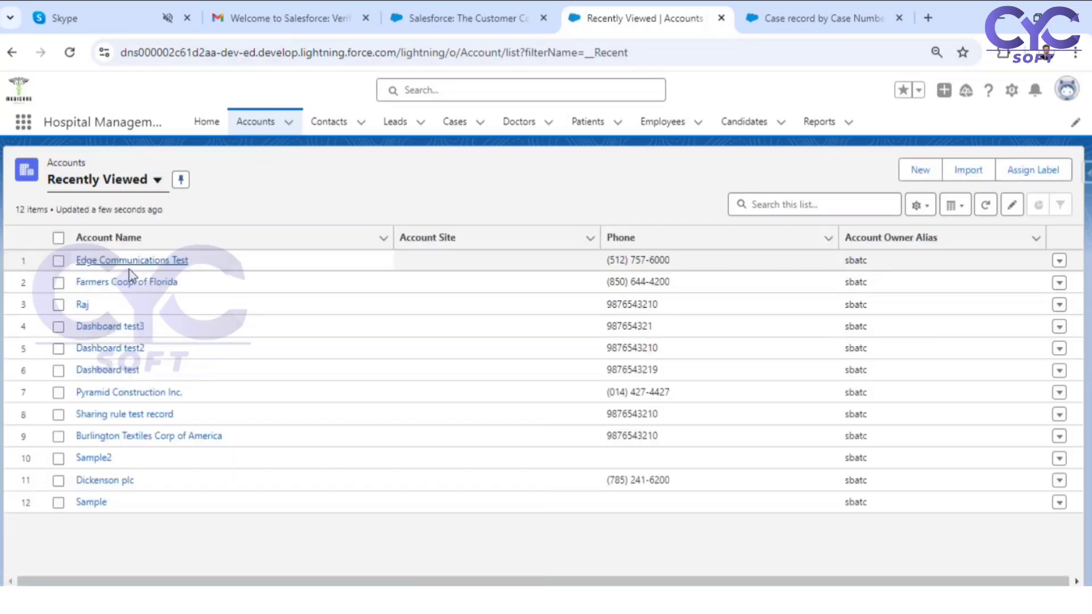
left_click(132, 262)
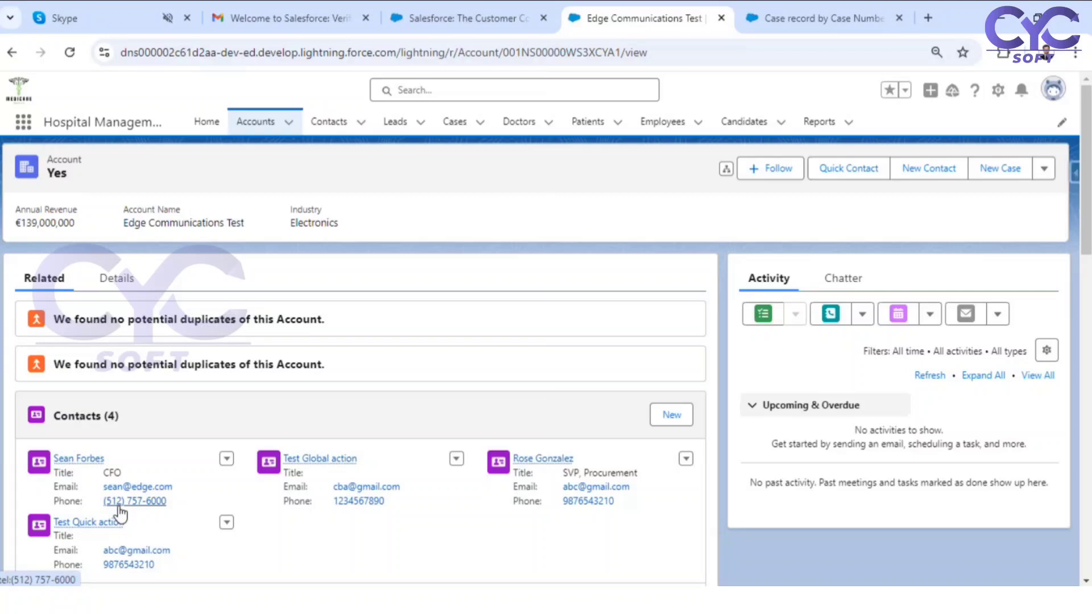
Review the flow's "Only the first record" storage option, return to the account's contacts and highlight the account's record ID in the URL.
left_click(808, 17)
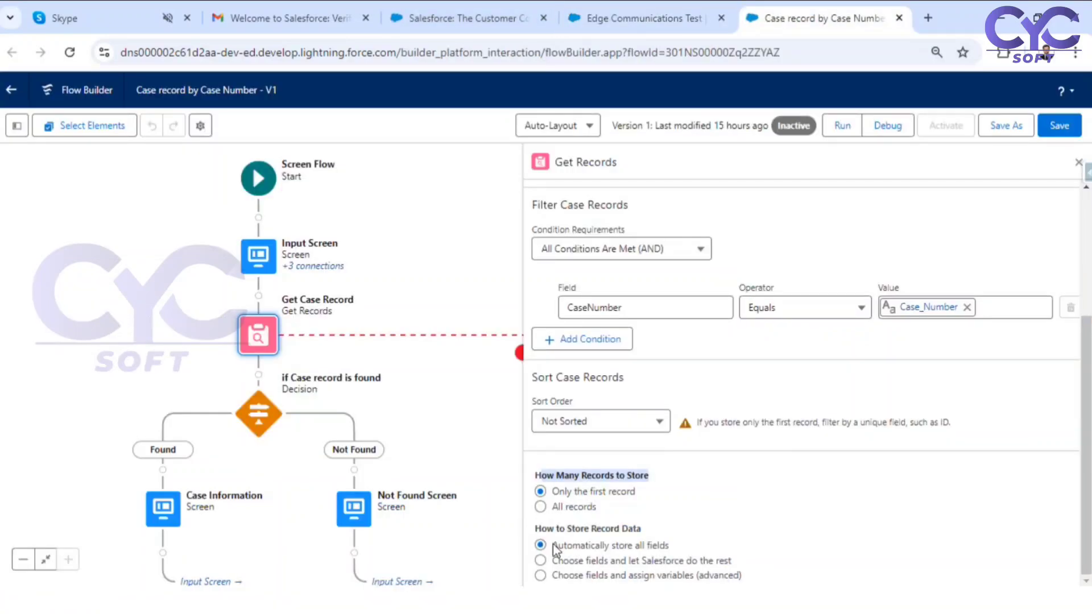
left_click_drag(559, 493, 614, 498)
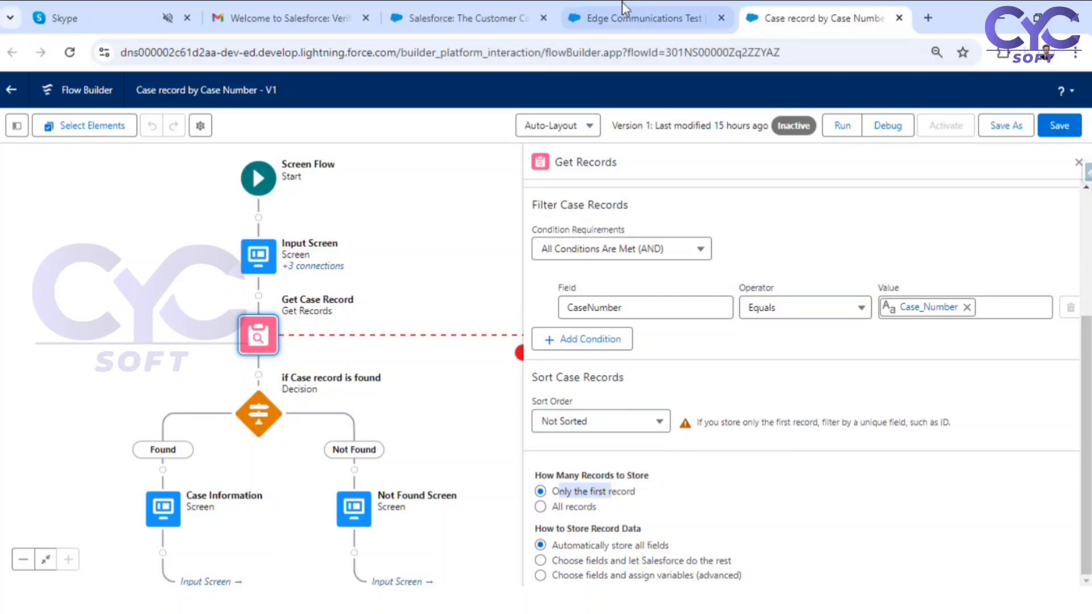
left_click(642, 18)
mouse_move(86, 468)
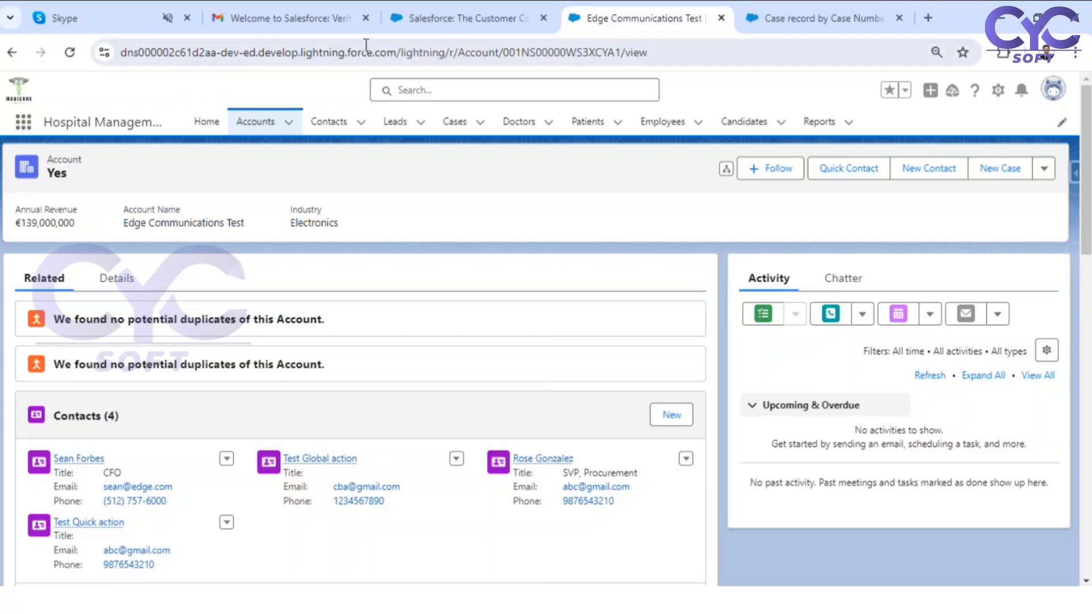
left_click(567, 53)
double_click(567, 54)
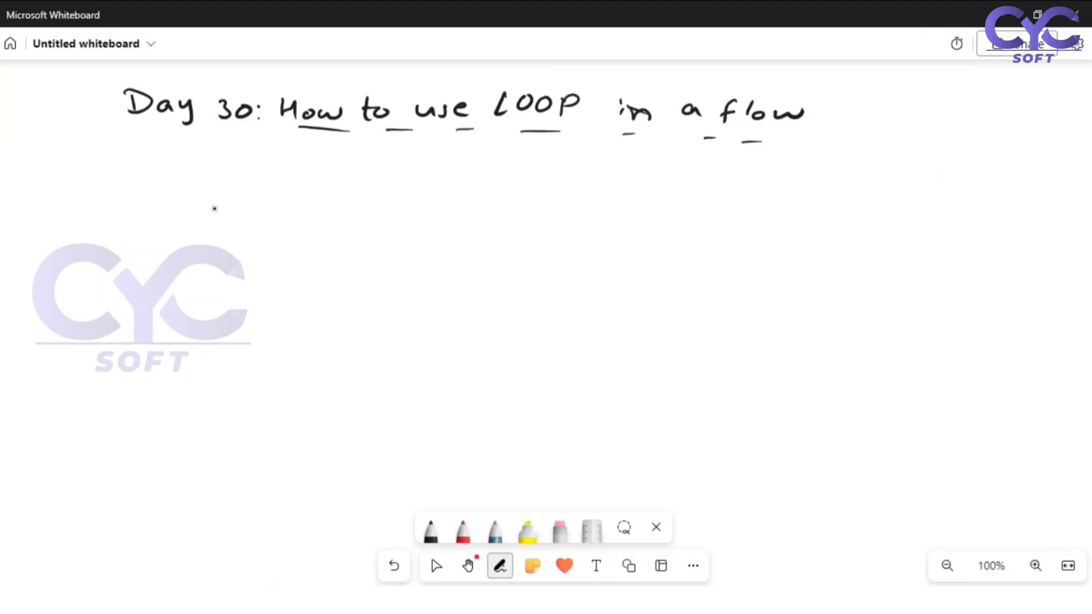
Switch to Microsoft Whiteboard and handwrite "User → Account screen → Get records" beneath the Day 30 title.
left_click_drag(167, 199, 194, 213)
left_click_drag(220, 204, 220, 212)
left_click_drag(225, 211, 271, 207)
mouse_move(273, 199)
left_mouse_down()
mouse_move(274, 212)
mouse_move(310, 196)
mouse_move(345, 208)
left_mouse_up()
mouse_move(355, 199)
left_mouse_down()
mouse_move(407, 208)
mouse_move(416, 195)
left_mouse_up()
mouse_move(441, 193)
left_mouse_down()
mouse_move(432, 207)
mouse_move(452, 198)
left_mouse_up()
left_click(473, 196)
left_click_drag(453, 199, 484, 202)
mouse_move(488, 195)
left_mouse_down()
mouse_move(527, 205)
mouse_move(574, 192)
mouse_move(564, 203)
left_mouse_up()
left_click_drag(582, 181, 581, 203)
left_click_drag(578, 191, 630, 203)
mouse_move(639, 192)
left_mouse_down()
mouse_move(640, 203)
mouse_move(658, 192)
left_mouse_up()
left_click_drag(673, 186, 663, 200)
mouse_move(687, 191)
left_mouse_down()
mouse_move(678, 202)
mouse_move(648, 200)
left_mouse_up()
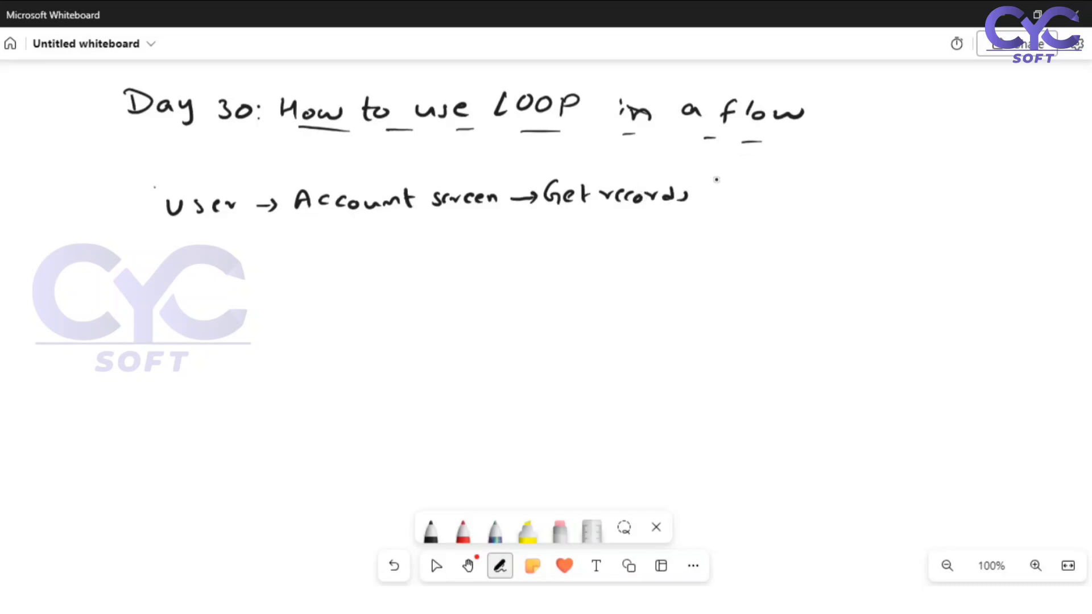
Handwrite "(multiple contacts)" after "Get records" on the same line.
mouse_move(717, 180)
left_mouse_down()
mouse_move(709, 210)
mouse_move(771, 203)
left_mouse_up()
left_click_drag(783, 177, 785, 204)
left_click_drag(780, 193, 822, 199)
mouse_move(838, 179)
left_mouse_down()
mouse_move(839, 201)
mouse_move(859, 199)
mouse_move(810, 203)
left_mouse_up()
left_click(807, 193)
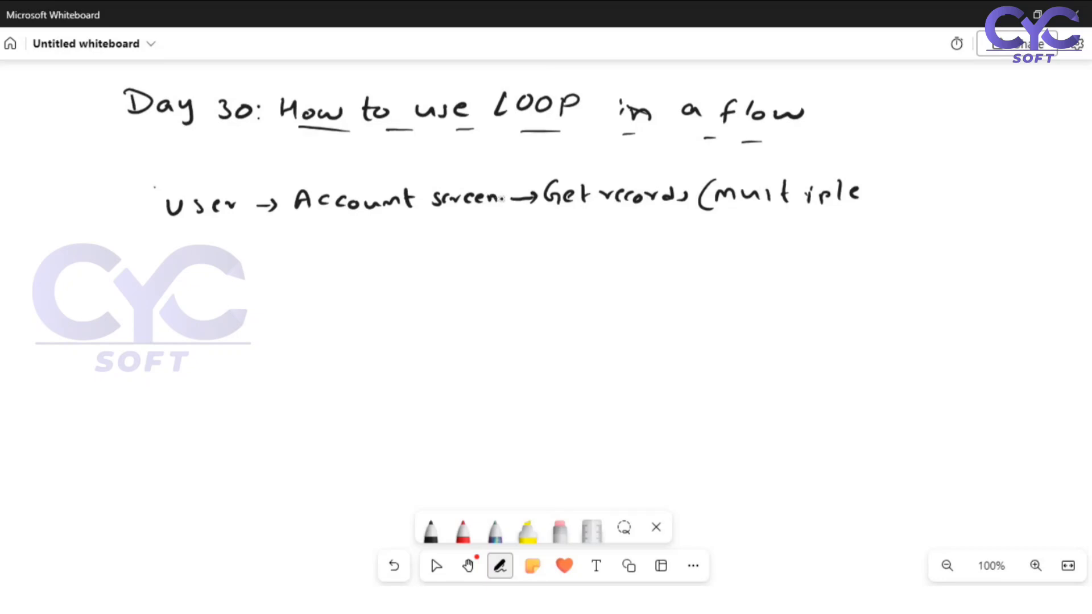
left_click_drag(495, 195, 498, 202)
left_click_drag(898, 191, 898, 192)
left_click_drag(906, 191, 924, 199)
mouse_move(916, 188)
left_mouse_down()
mouse_move(956, 199)
mouse_move(976, 197)
mouse_move(979, 182)
left_mouse_up()
left_click_drag(989, 184, 996, 203)
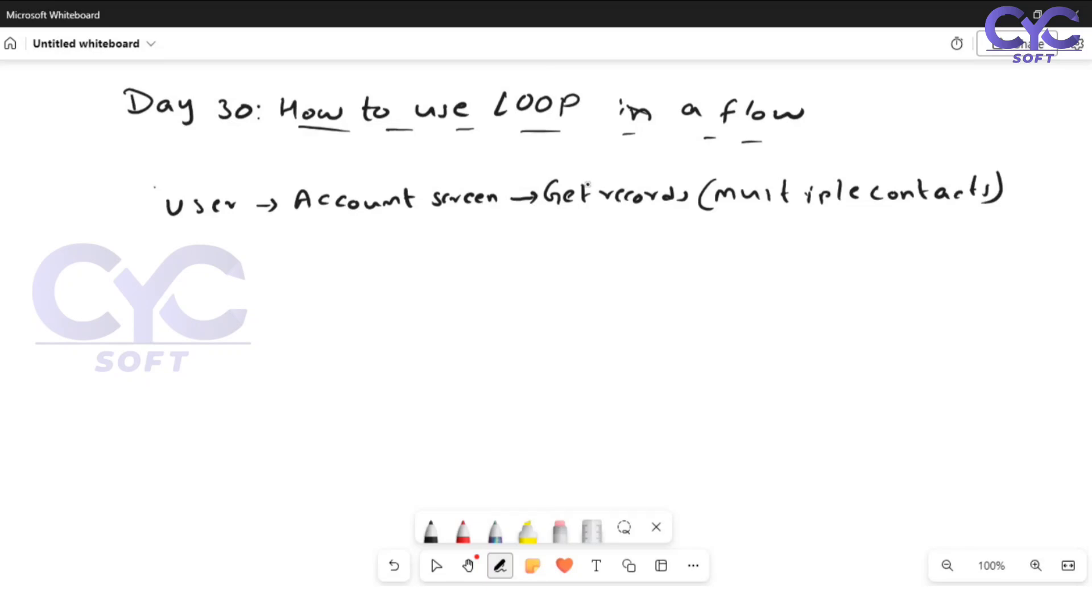
Draw a downward arrow from "Get records" and handwrite "Record found" beneath it.
mouse_move(584, 220)
left_mouse_down()
mouse_move(583, 244)
mouse_move(595, 240)
left_mouse_up()
mouse_move(548, 254)
left_mouse_down()
mouse_move(544, 272)
mouse_move(557, 258)
mouse_move(572, 273)
mouse_move(605, 266)
left_mouse_up()
mouse_move(626, 257)
left_mouse_down()
mouse_move(625, 275)
mouse_move(589, 268)
left_mouse_up()
mouse_move(669, 259)
left_mouse_down()
mouse_move(657, 278)
mouse_move(678, 268)
mouse_move(671, 275)
mouse_move(737, 275)
left_mouse_up()
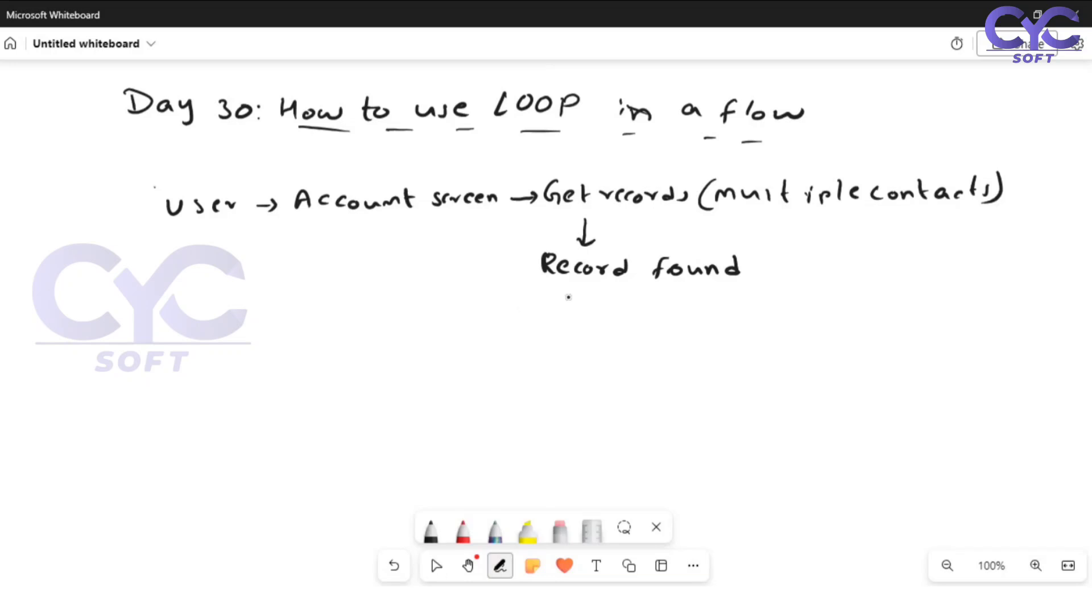
Draw a downward arrow from "Record found" and handwrite "Iterate (loop through list" beneath it.
mouse_move(572, 290)
left_mouse_down()
mouse_move(571, 311)
mouse_move(581, 300)
left_mouse_up()
left_click_drag(529, 330, 538, 351)
mouse_move(547, 335)
left_mouse_down()
mouse_move(550, 350)
mouse_move(578, 339)
mouse_move(609, 351)
left_mouse_up()
left_click_drag(601, 340, 681, 348)
left_click_drag(689, 340, 706, 343)
mouse_move(716, 339)
left_mouse_down()
mouse_move(718, 354)
mouse_move(723, 346)
left_mouse_up()
left_click_drag(770, 325, 769, 344)
left_click_drag(766, 332, 789, 341)
left_click_drag(794, 333, 802, 332)
mouse_move(811, 332)
left_mouse_down()
mouse_move(834, 331)
mouse_move(834, 349)
left_mouse_up()
mouse_move(851, 320)
left_mouse_down()
mouse_move(860, 340)
mouse_move(919, 326)
mouse_move(909, 341)
left_mouse_up()
left_click(885, 325)
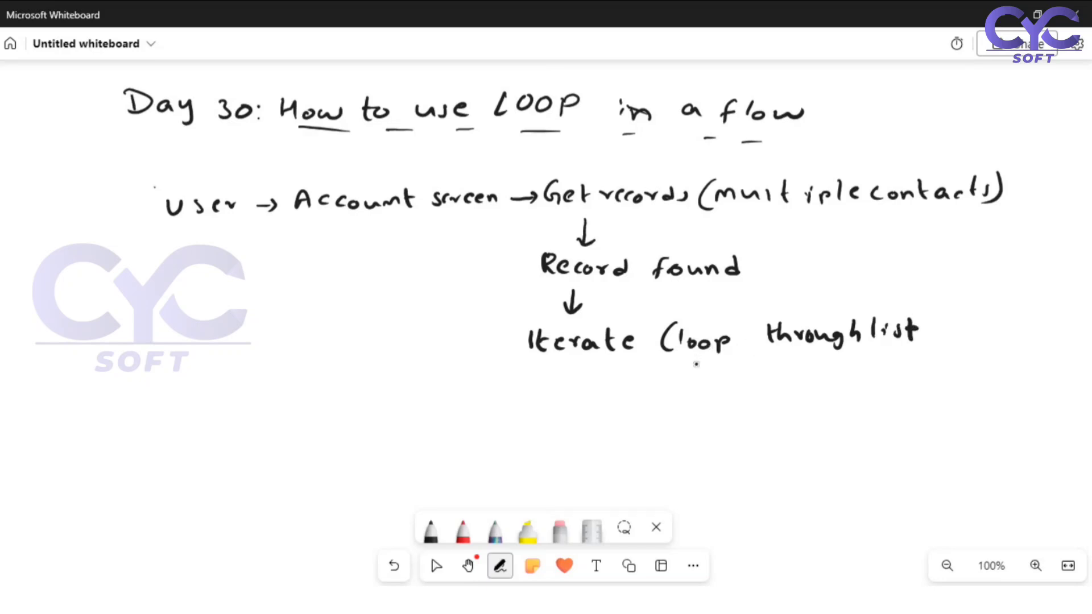
Complete the iteration note by handwriting "of get record)" on the line beneath "loop through list".
mouse_move(698, 364)
left_mouse_down()
mouse_move(704, 385)
mouse_move(714, 370)
left_mouse_up()
mouse_move(755, 370)
left_mouse_down()
mouse_move(752, 389)
mouse_move(740, 387)
left_mouse_up()
left_click_drag(762, 373, 779, 383)
left_click_drag(773, 369, 812, 379)
left_click_drag(826, 369, 824, 380)
mouse_move(845, 368)
left_mouse_down()
mouse_move(842, 380)
mouse_move(867, 377)
left_mouse_up()
left_click_drag(870, 371, 885, 377)
mouse_move(882, 361)
left_mouse_down()
mouse_move(883, 378)
mouse_move(917, 368)
left_mouse_up()
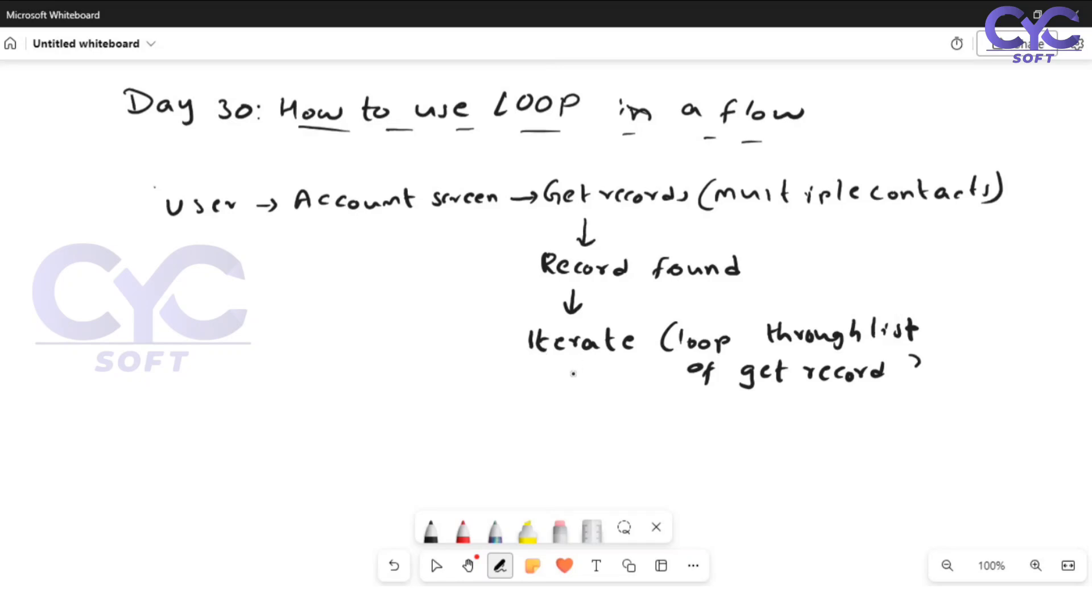
Draw a downward arrow from "Iterate" and handwrite "display contact info" beneath it.
mouse_move(568, 369)
left_mouse_down()
mouse_move(563, 396)
mouse_move(572, 387)
mouse_move(503, 420)
mouse_move(722, 429)
left_mouse_up()
left_click(644, 419)
left_click_drag(708, 417, 725, 417)
mouse_move(734, 411)
left_mouse_down()
mouse_move(733, 427)
mouse_move(761, 438)
mouse_move(780, 421)
mouse_move(756, 434)
left_mouse_up()
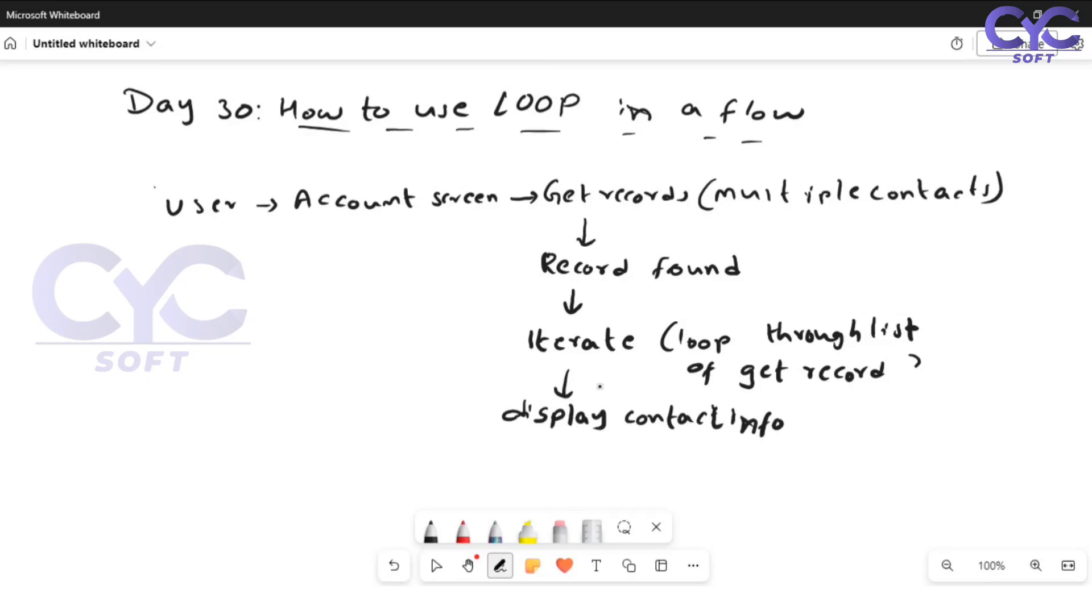
Draw a downward arrow from "display contact info" and handwrite "last record → Yes → exit" beneath it.
mouse_move(556, 435)
left_mouse_down()
mouse_move(556, 451)
mouse_move(567, 443)
mouse_move(507, 482)
mouse_move(533, 481)
left_mouse_up()
mouse_move(546, 469)
left_mouse_down()
mouse_move(539, 480)
mouse_move(559, 483)
left_mouse_up()
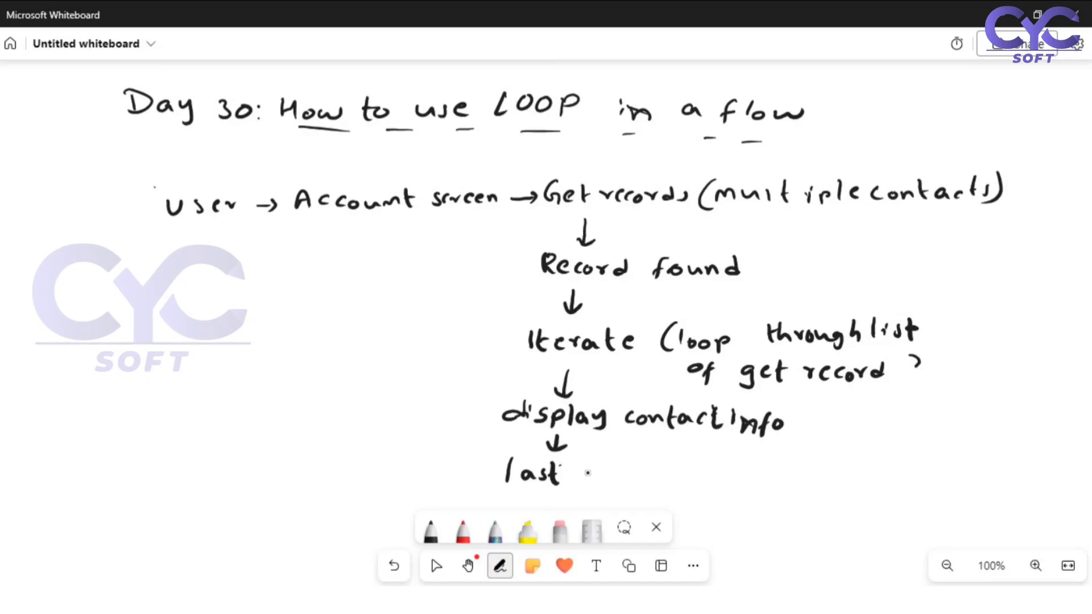
mouse_move(571, 481)
left_mouse_down()
mouse_move(581, 470)
mouse_move(630, 481)
left_mouse_up()
left_click_drag(657, 475, 720, 487)
left_click_drag(743, 481, 804, 487)
mouse_move(804, 473)
left_mouse_down()
mouse_move(791, 487)
mouse_move(811, 485)
left_mouse_up()
mouse_move(826, 461)
left_mouse_down()
mouse_move(825, 486)
mouse_move(834, 470)
left_mouse_up()
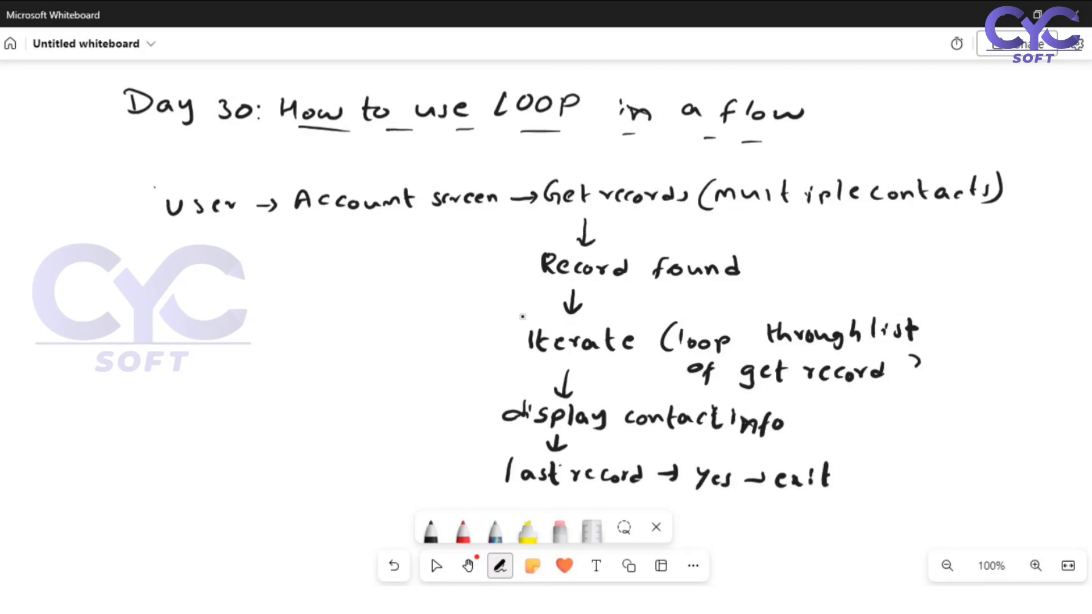
Draw a line above "Iterate" and a curved arrow labelled "No" from "last record" back to "display contact info".
left_click_drag(544, 316, 644, 318)
mouse_move(503, 467)
left_mouse_down()
mouse_move(476, 452)
mouse_move(503, 416)
mouse_move(490, 436)
left_mouse_up()
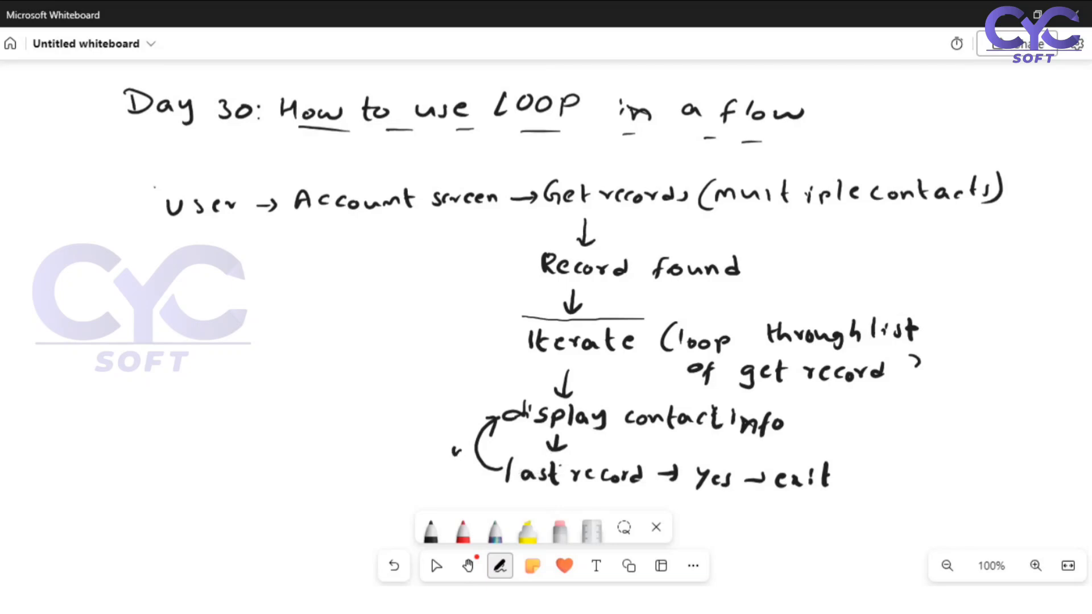
left_click_drag(455, 451, 475, 454)
Draw a branch from "Record found" leading to "No" and on to a handwritten "Error msg".
mouse_move(495, 270)
left_mouse_down()
mouse_move(529, 267)
mouse_move(500, 278)
left_mouse_up()
mouse_move(434, 272)
left_mouse_down()
mouse_move(465, 270)
mouse_move(335, 280)
mouse_move(357, 269)
left_mouse_up()
left_click_drag(358, 278, 392, 260)
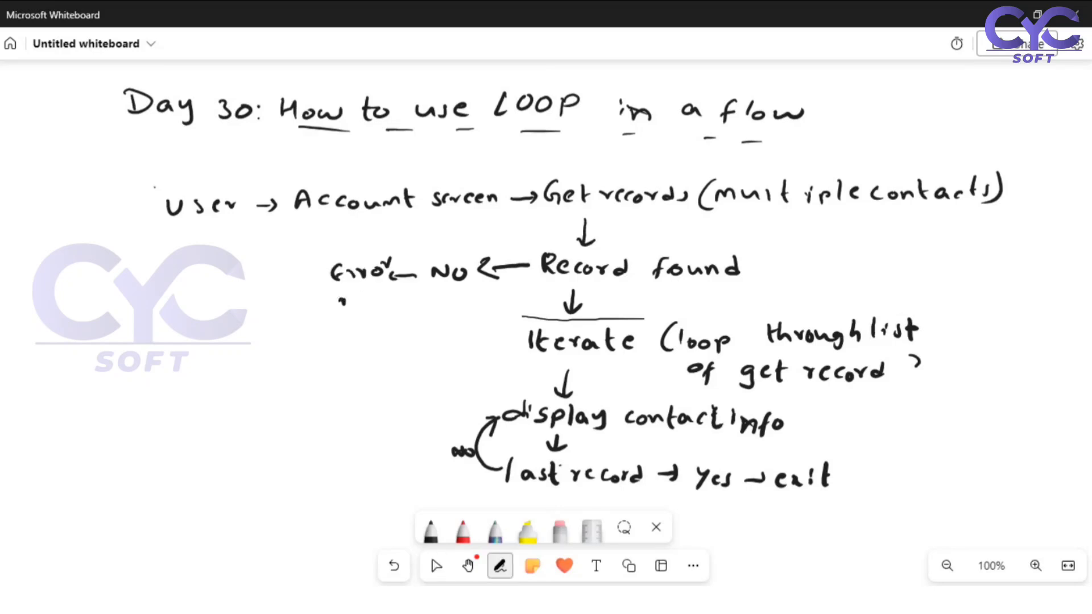
left_click_drag(350, 297, 366, 303)
left_click_drag(388, 290, 383, 310)
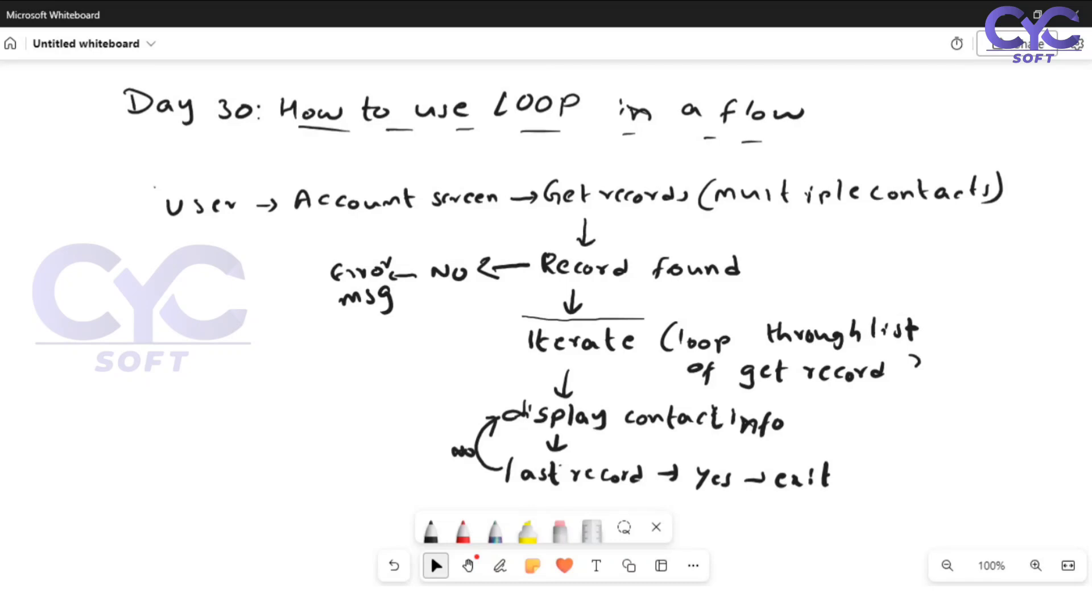
Switch back to the Salesforce account page and review its related contacts.
left_click(482, 600)
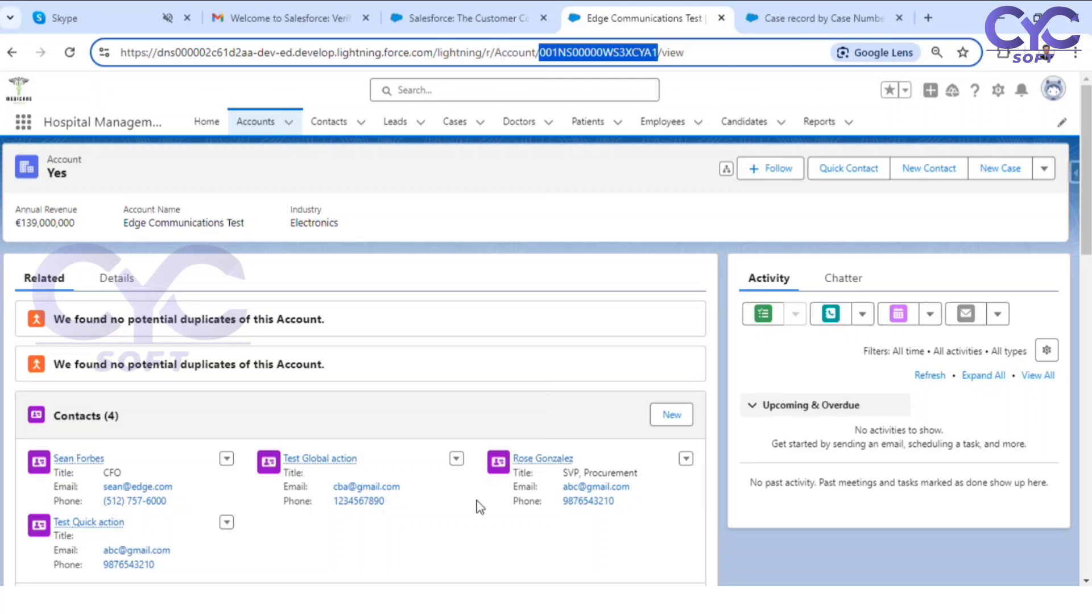
mouse_move(97, 529)
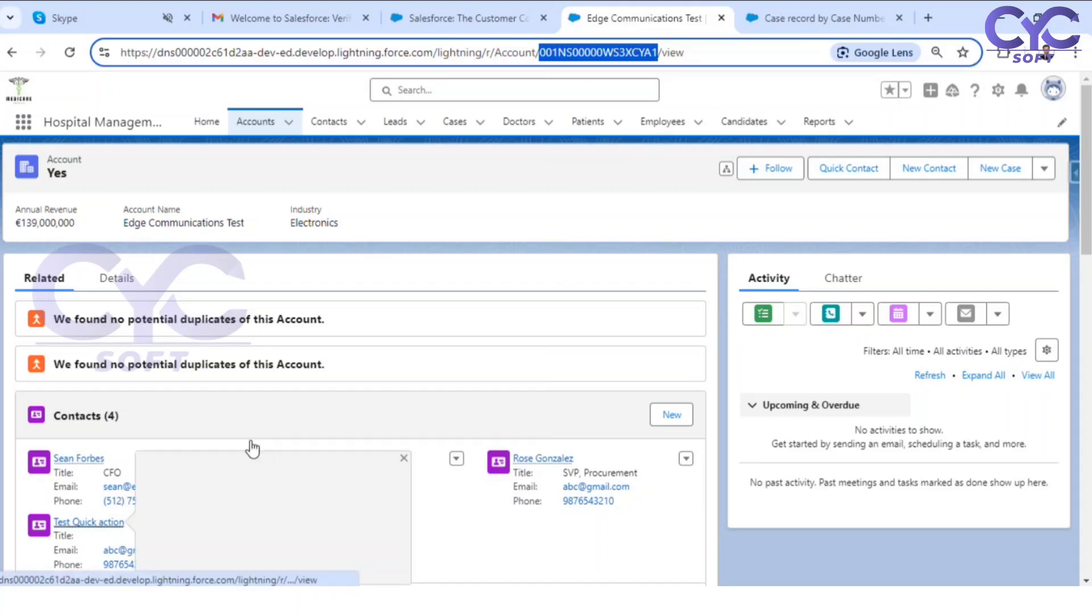
left_click(508, 229)
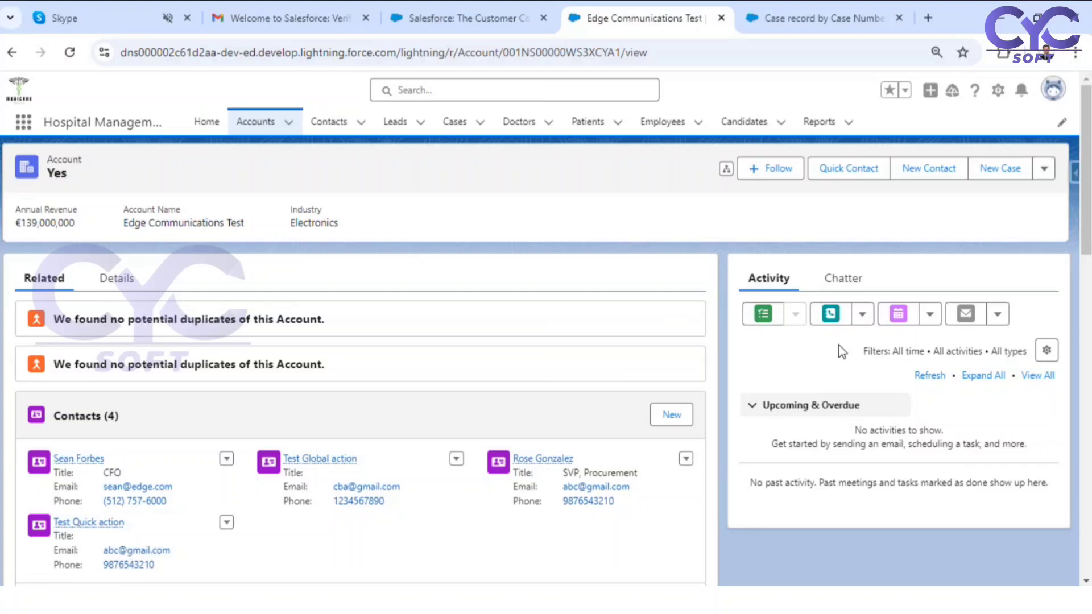
Close the "Case record by Case Number" flow without saving and return to the account page.
left_click(819, 18)
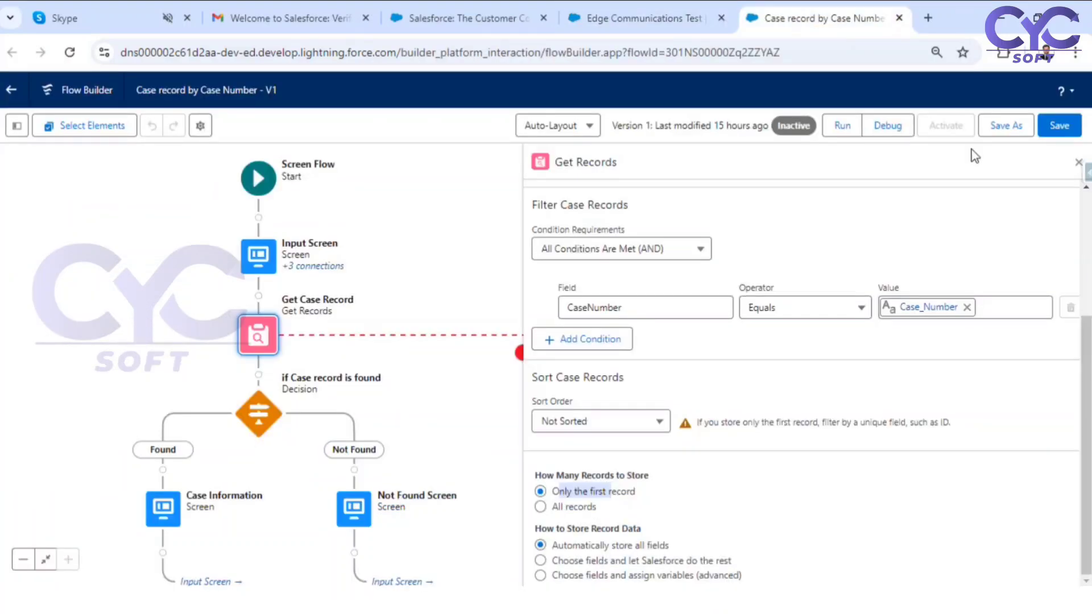
left_click(633, 20)
left_click(899, 18)
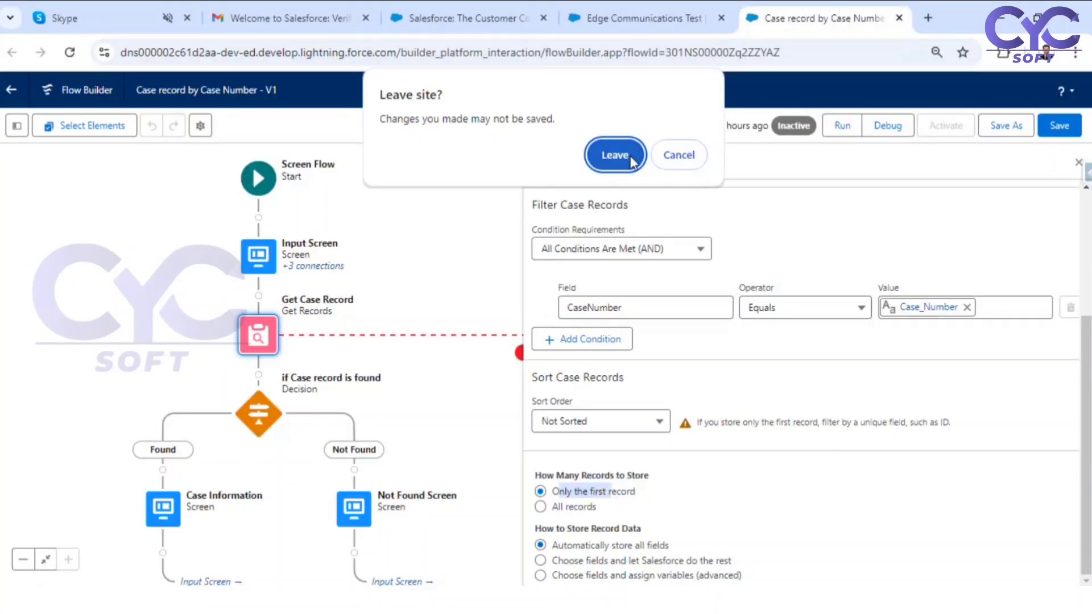
left_click(615, 155)
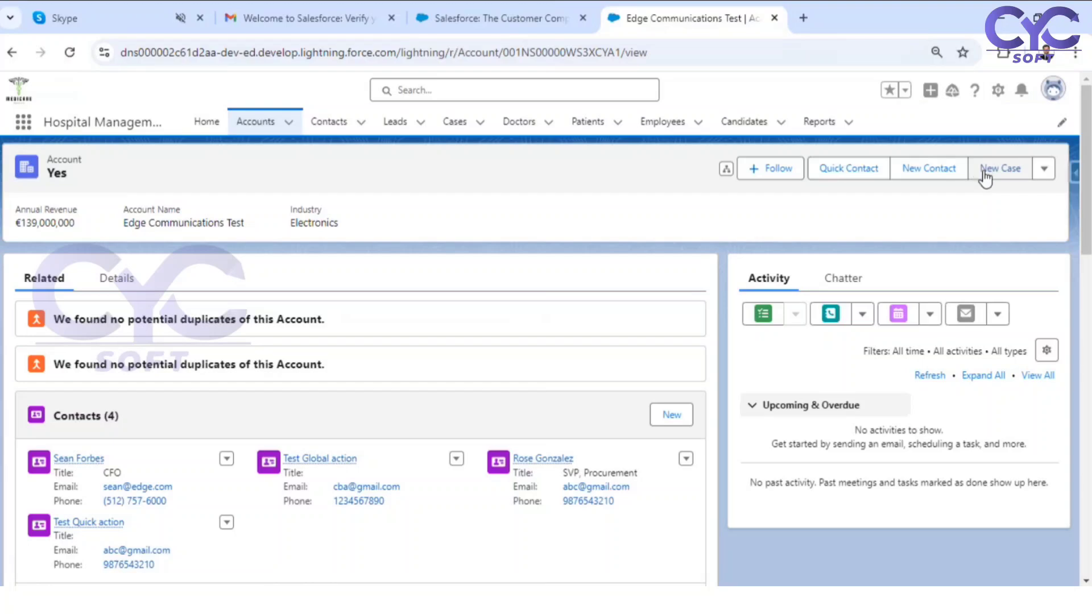
Open Salesforce Setup, find "flow" among the setup pages and open the Flows page.
left_click(998, 90)
left_click(949, 145)
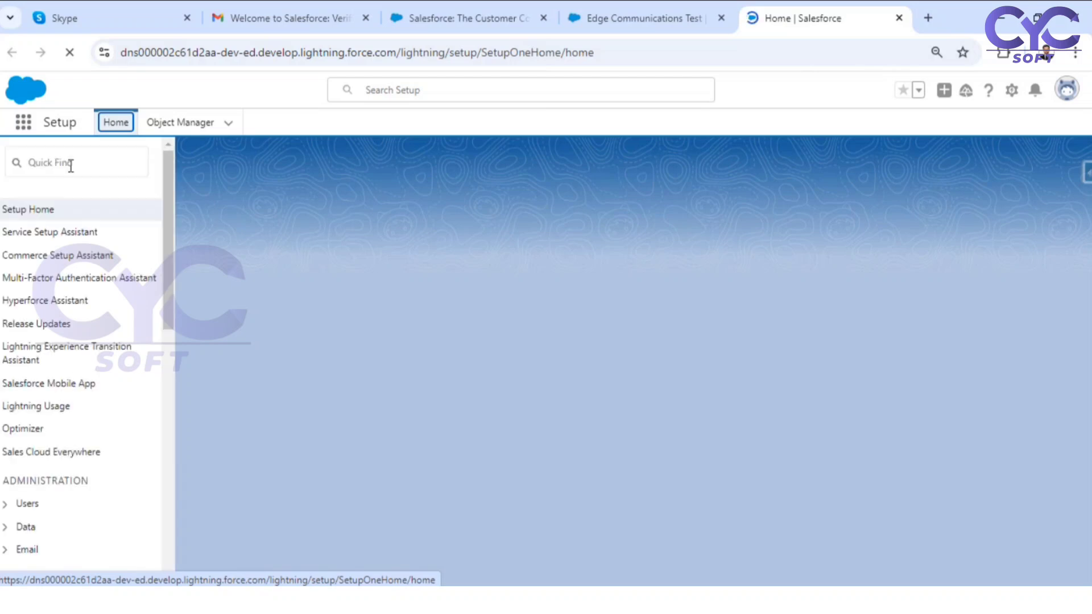
left_click(74, 165)
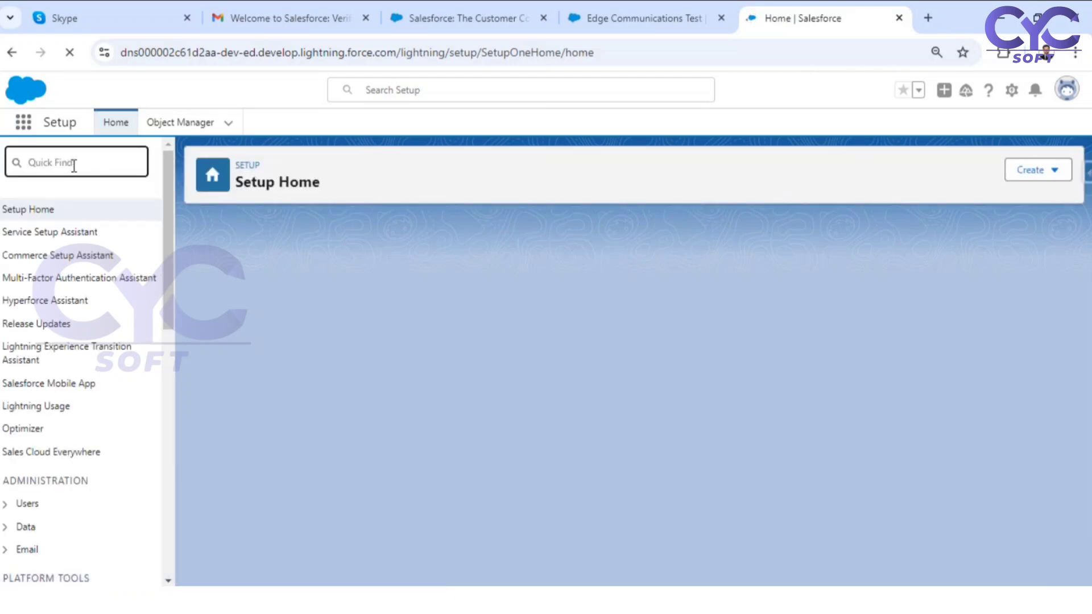
type("flow")
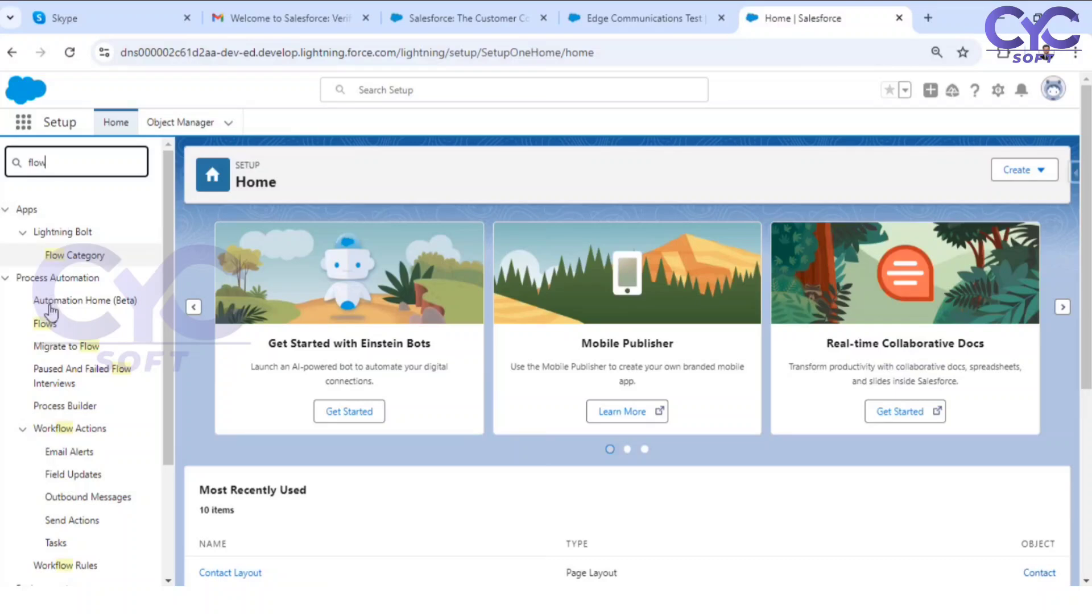
left_click(45, 325)
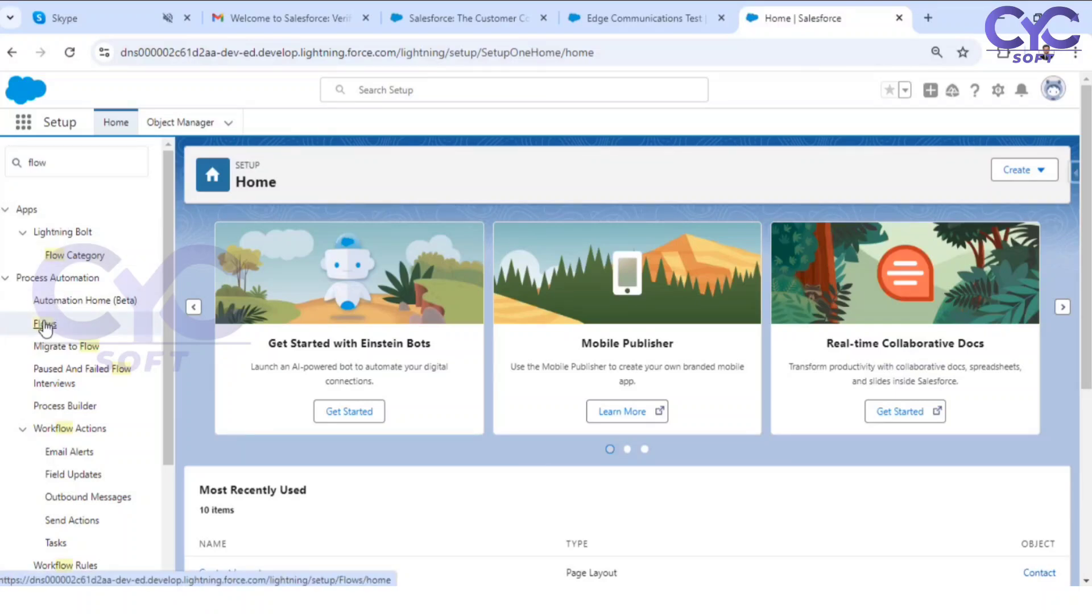
left_click(45, 325)
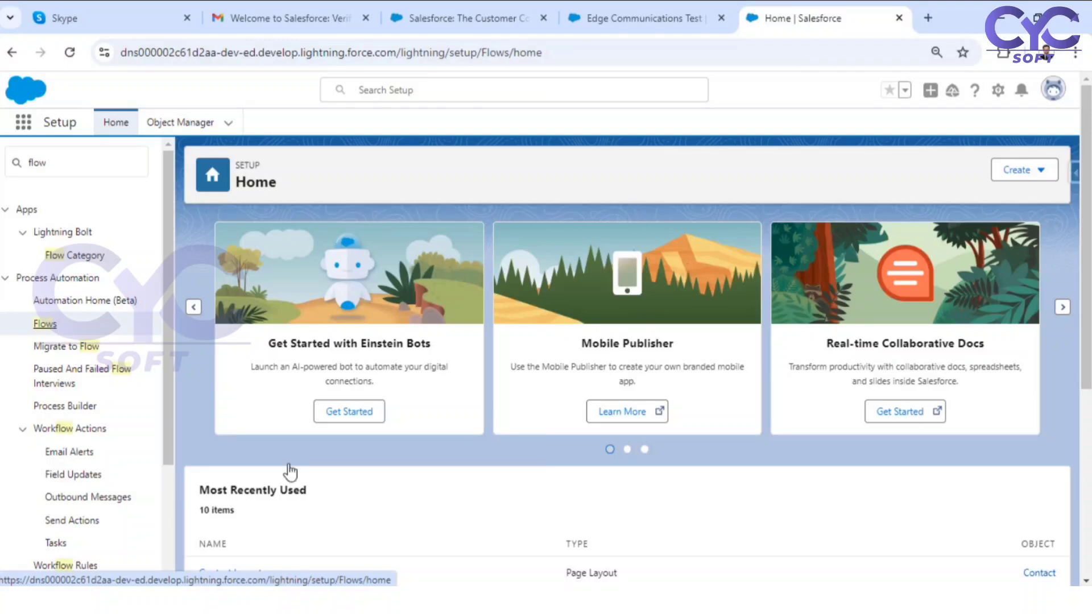
left_click(51, 324)
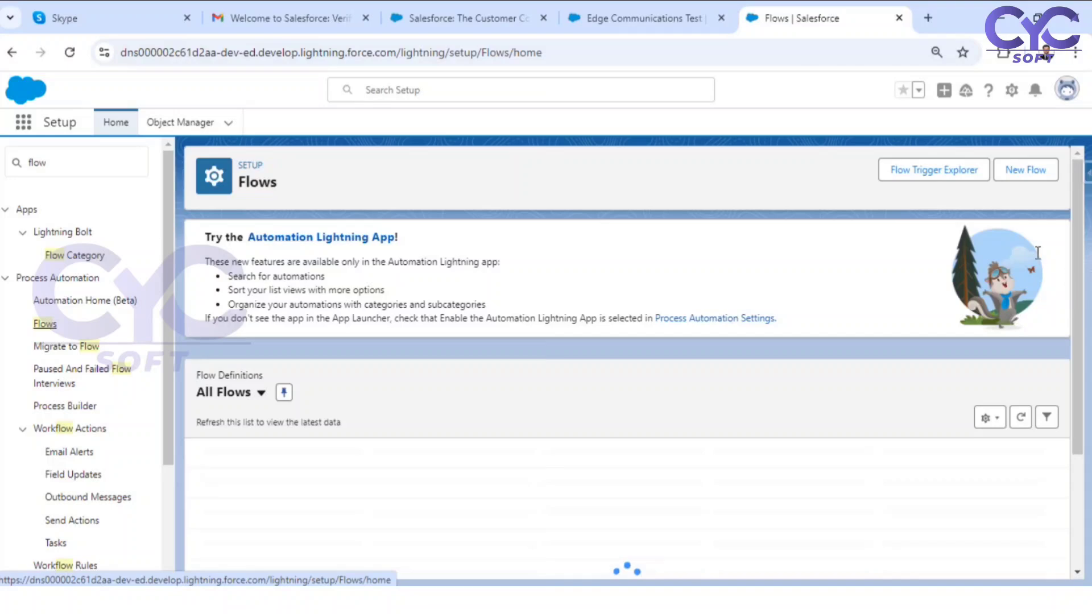
Create a new flow from scratch with the type Screen Flow.
left_click(1025, 170)
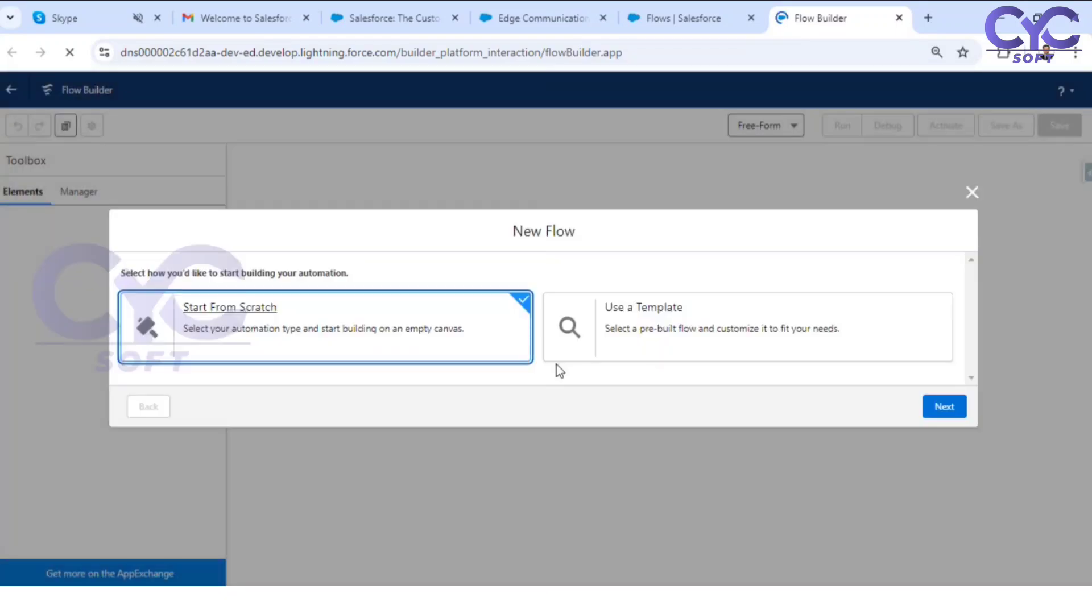
left_click(945, 408)
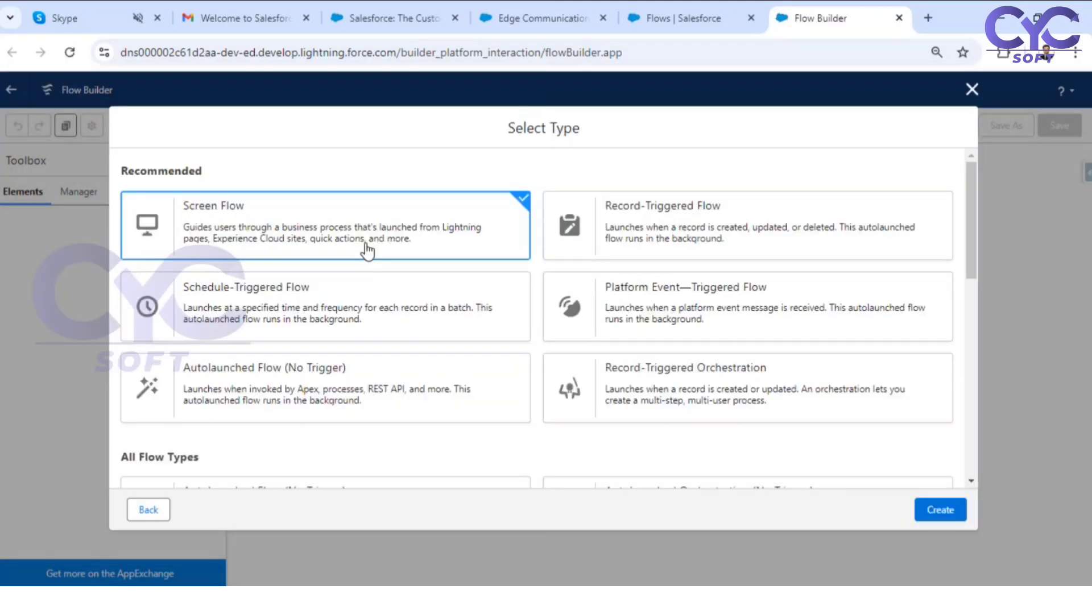
left_click(943, 510)
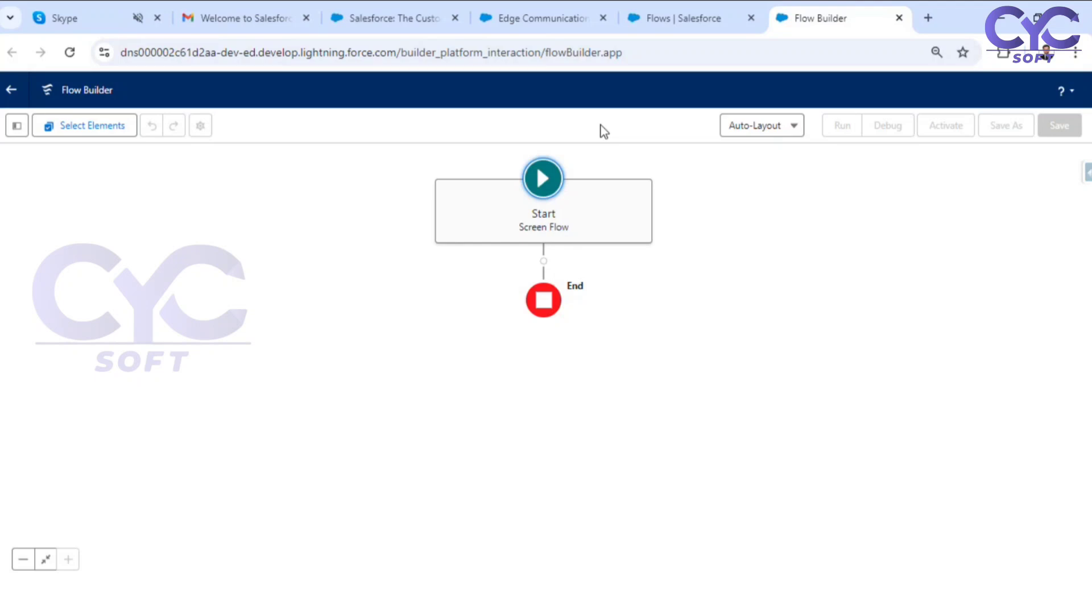
Highlight the record ID in the Edge Communications Test account's URL, and return to the empty screen flow.
left_click(540, 18)
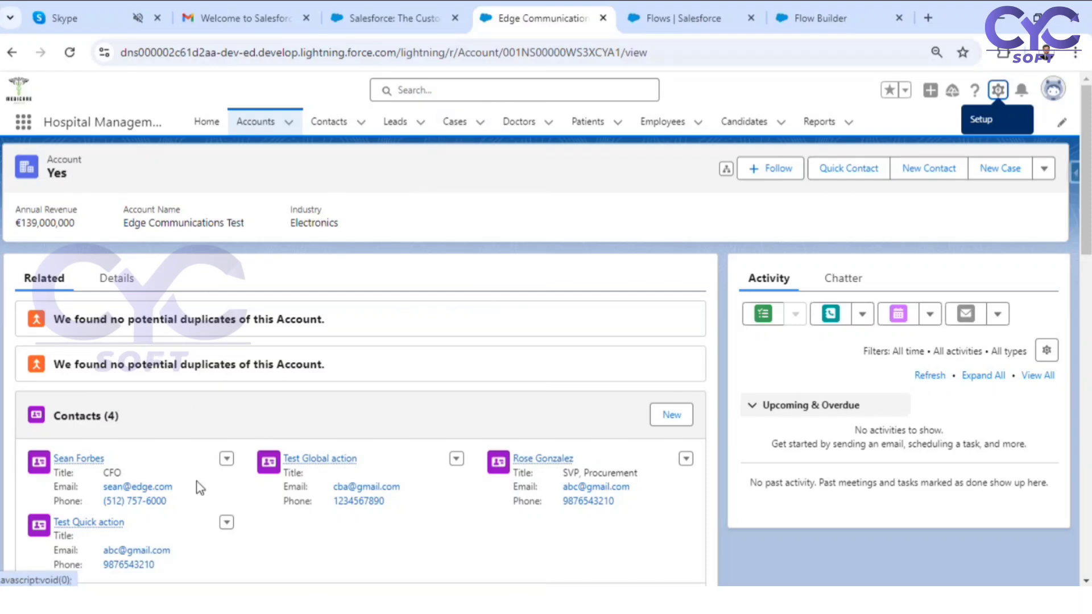
double_click(585, 57)
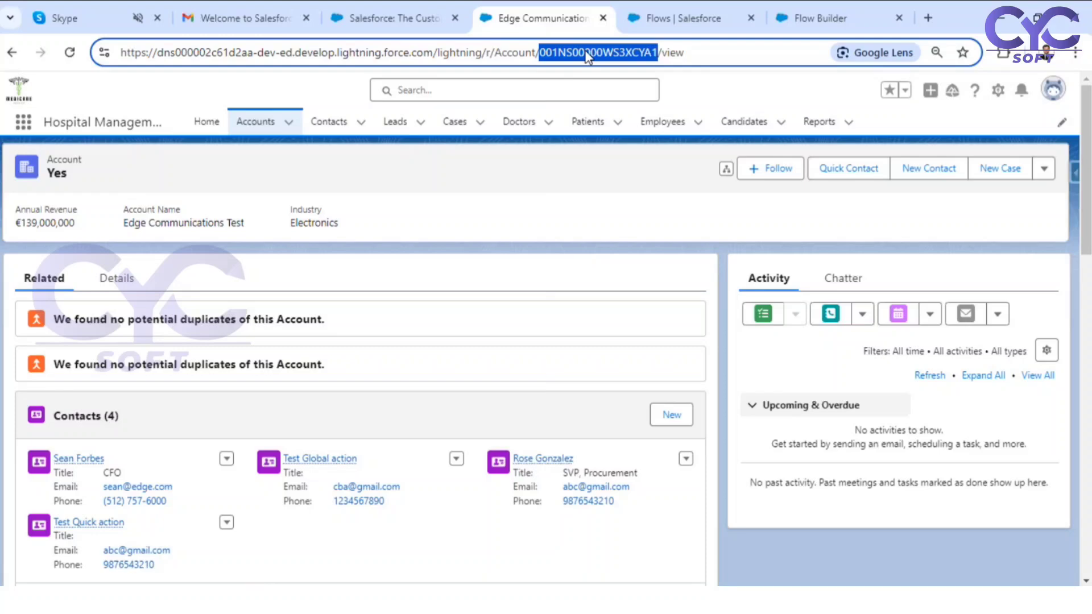
left_click(694, 24)
left_click(854, 12)
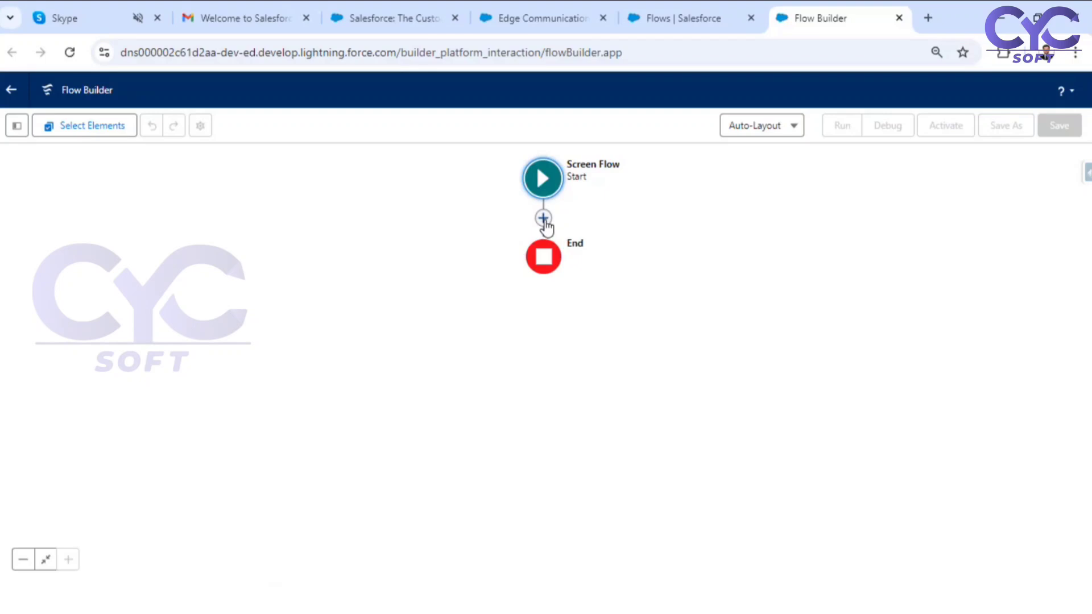
Add a Get Records element between Start and End and label it "Get All Contacts".
left_click(543, 218)
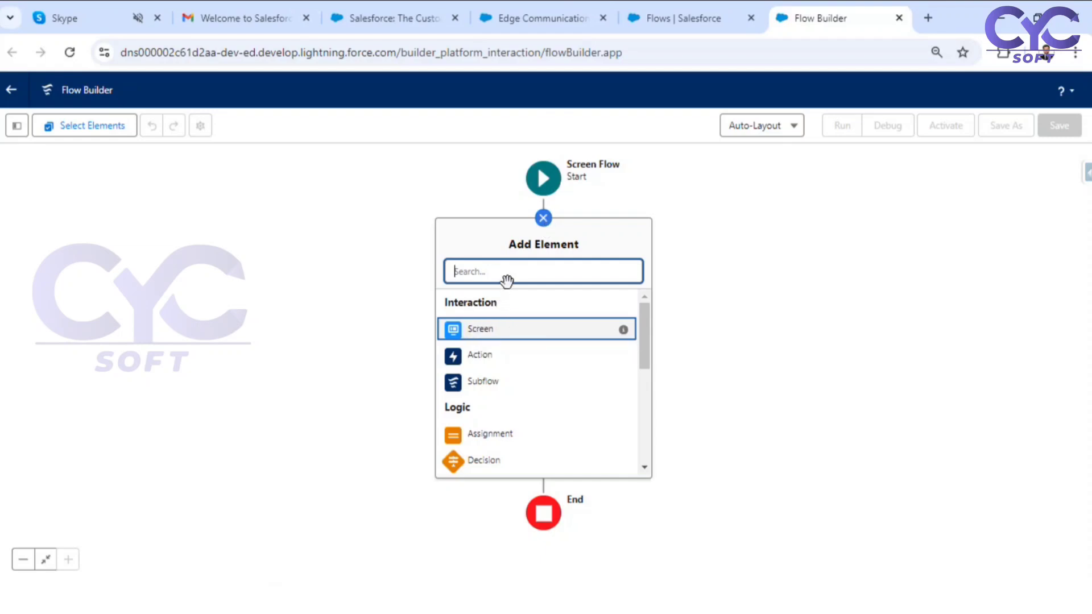
type("get")
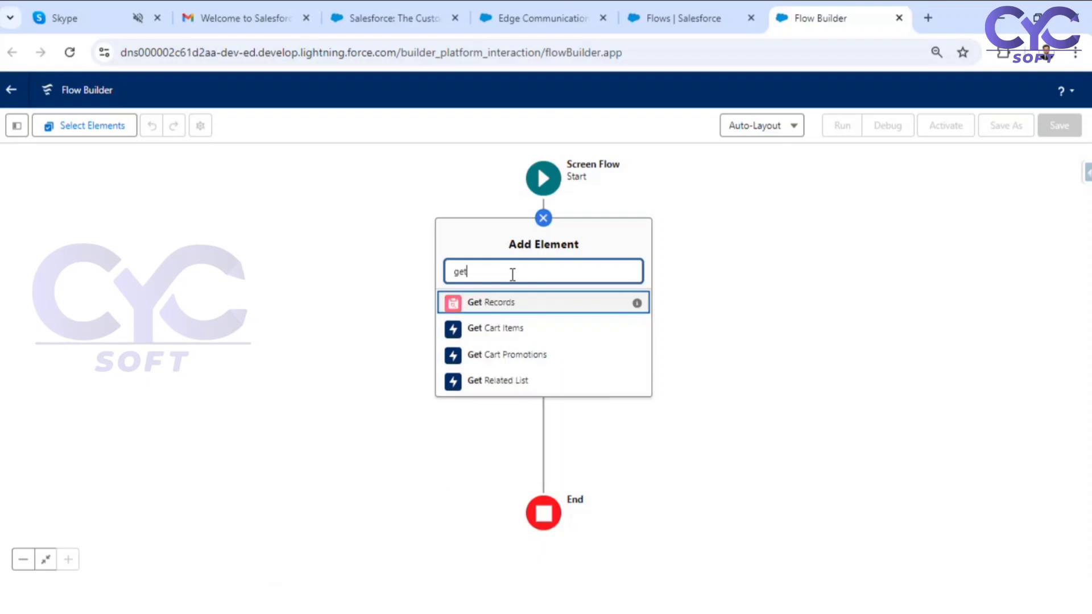
left_click(494, 309)
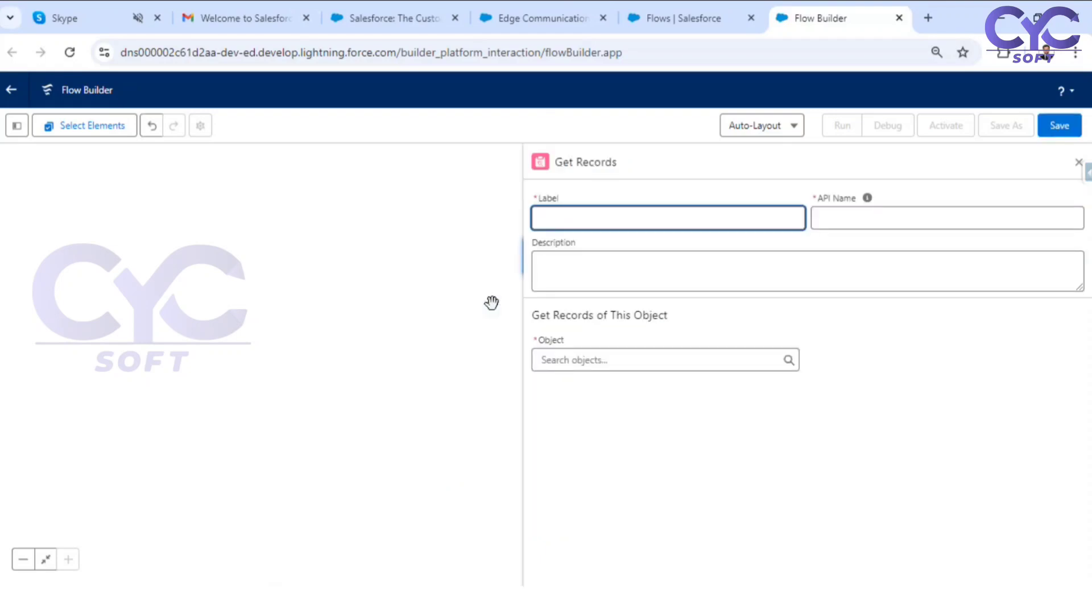
type("Get All Contacts")
left_click(610, 232)
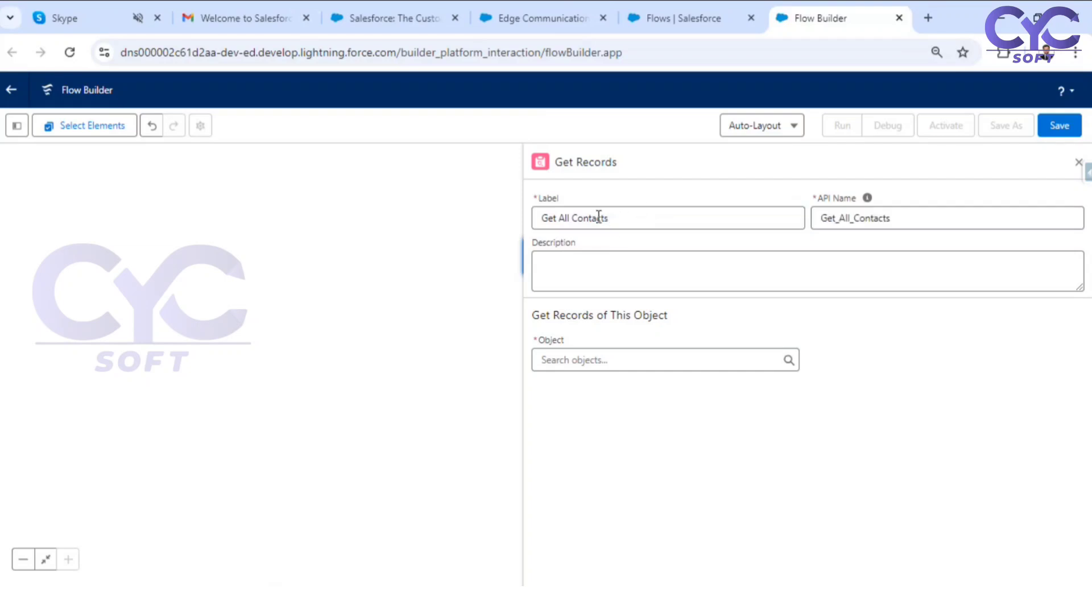
Set Contact as the object whose records the Get All Contacts element retrieves.
left_click(572, 360)
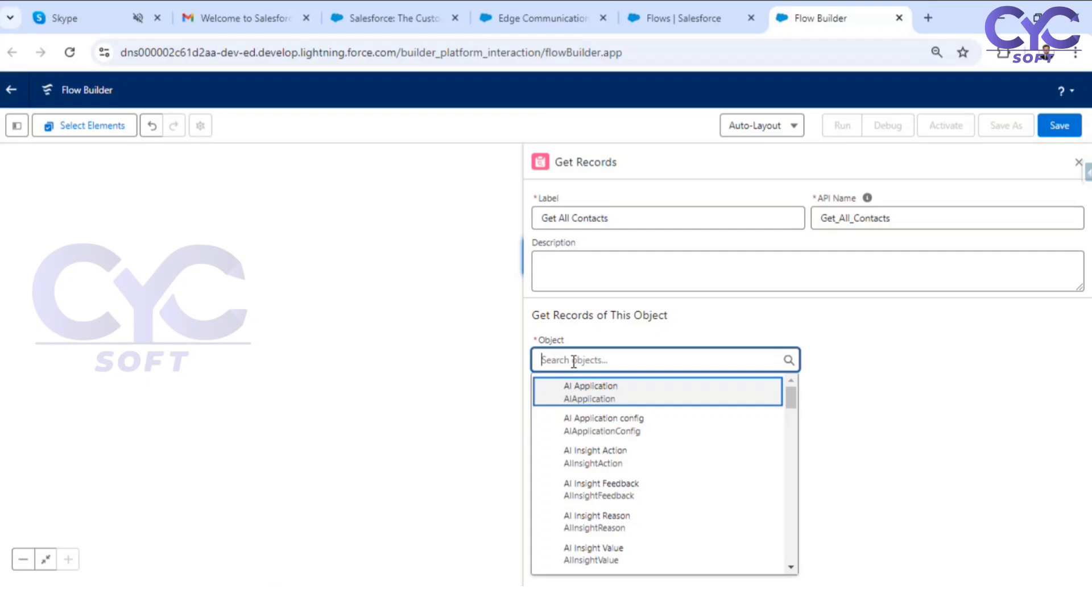
type("cont")
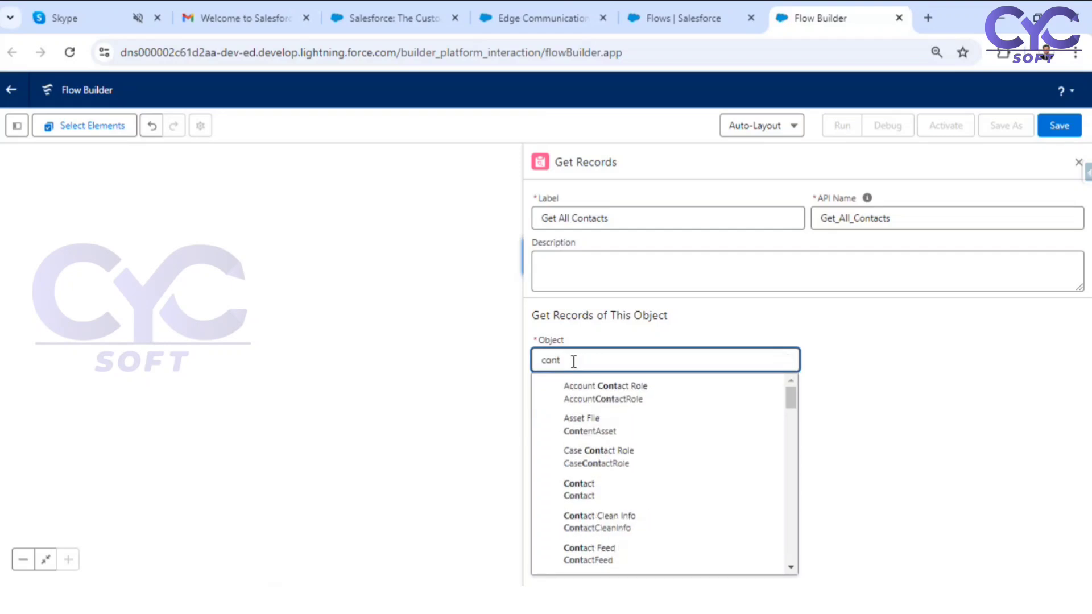
left_click(591, 489)
left_click(1002, 351)
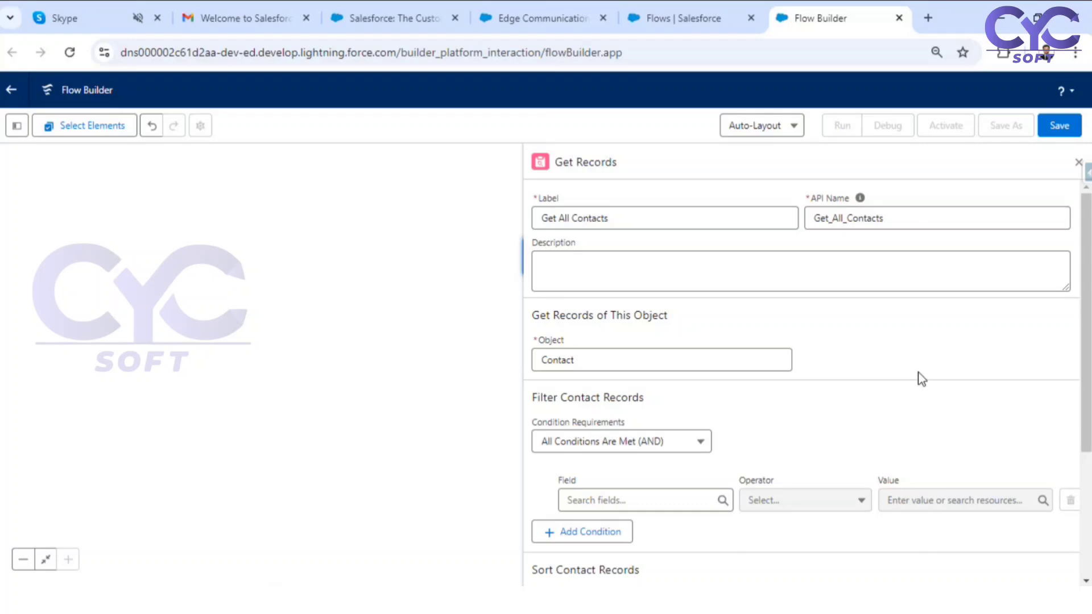
scroll(922, 379, "down", 2)
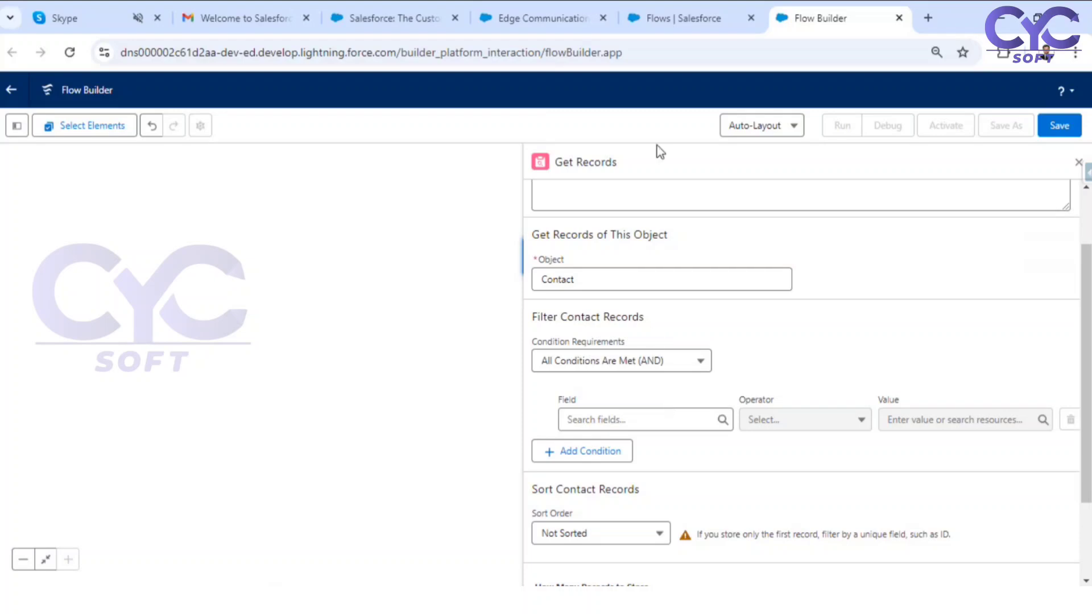
Check the account's record ID in its page URL again.
left_click(528, 16)
double_click(557, 53)
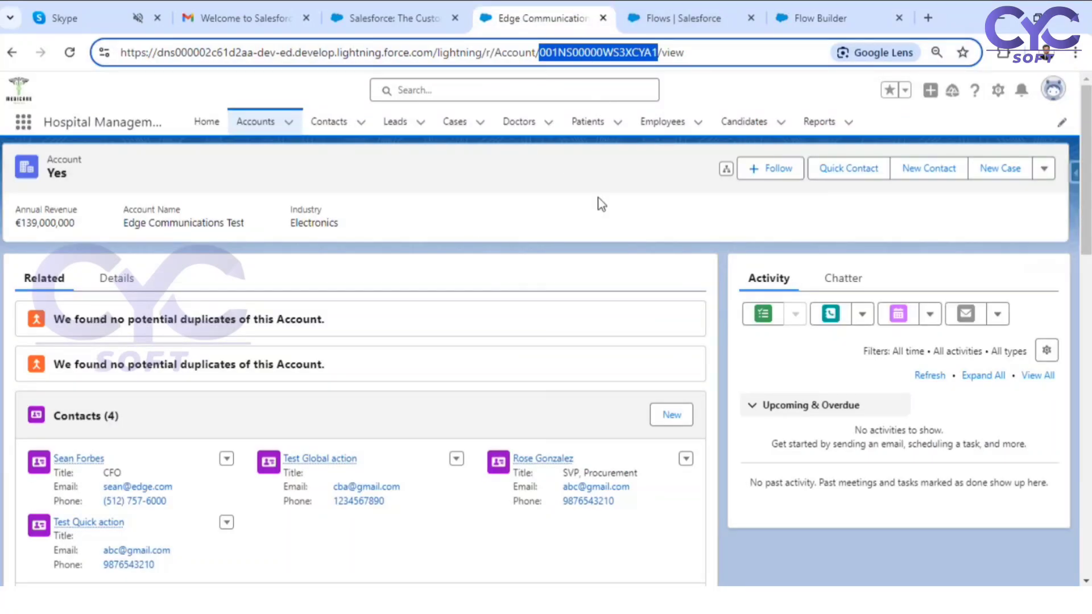
double_click(594, 52)
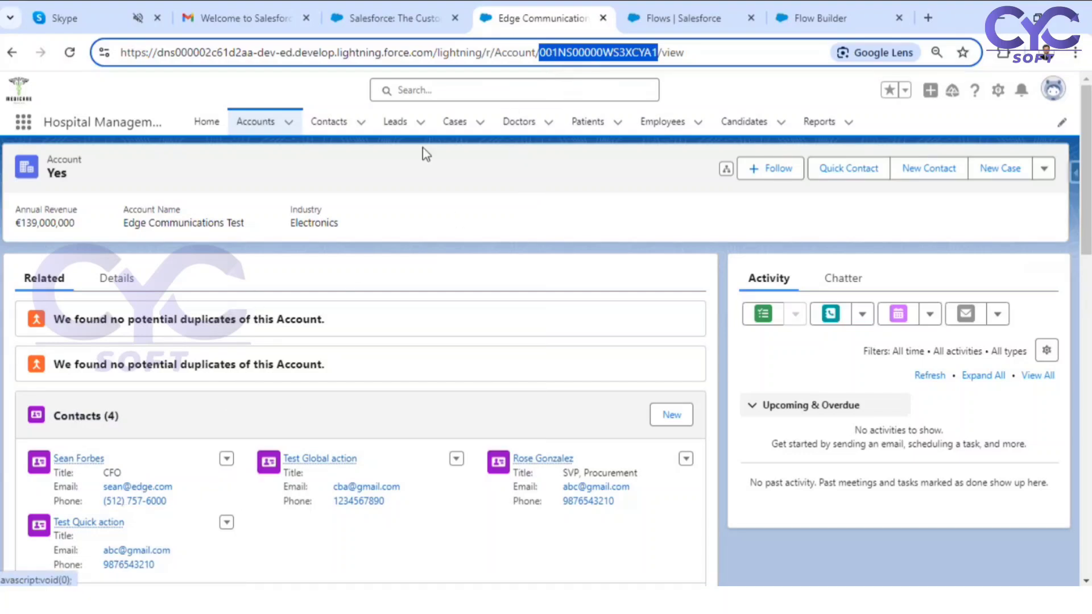
Open the account's CFO contact in a new browser tab and examine the Account Name field in its details.
right_click(94, 458)
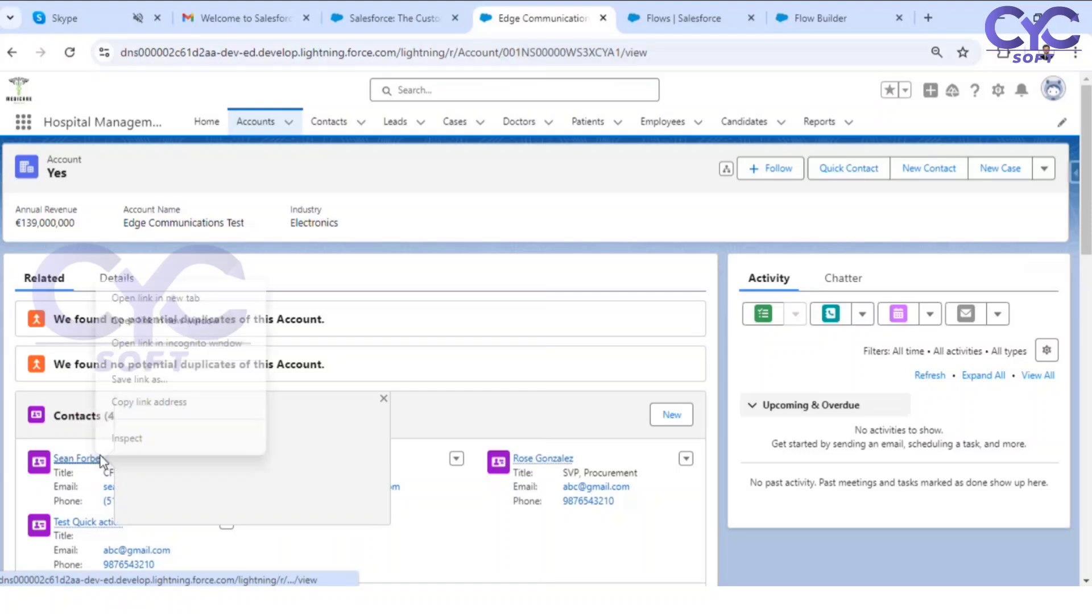
left_click(161, 298)
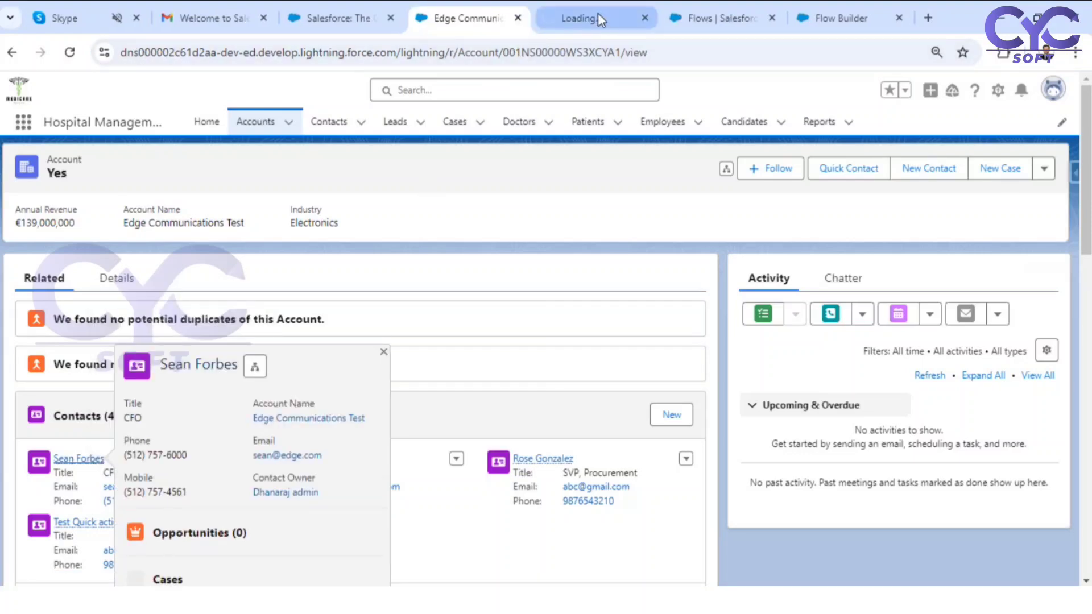
left_click(599, 13)
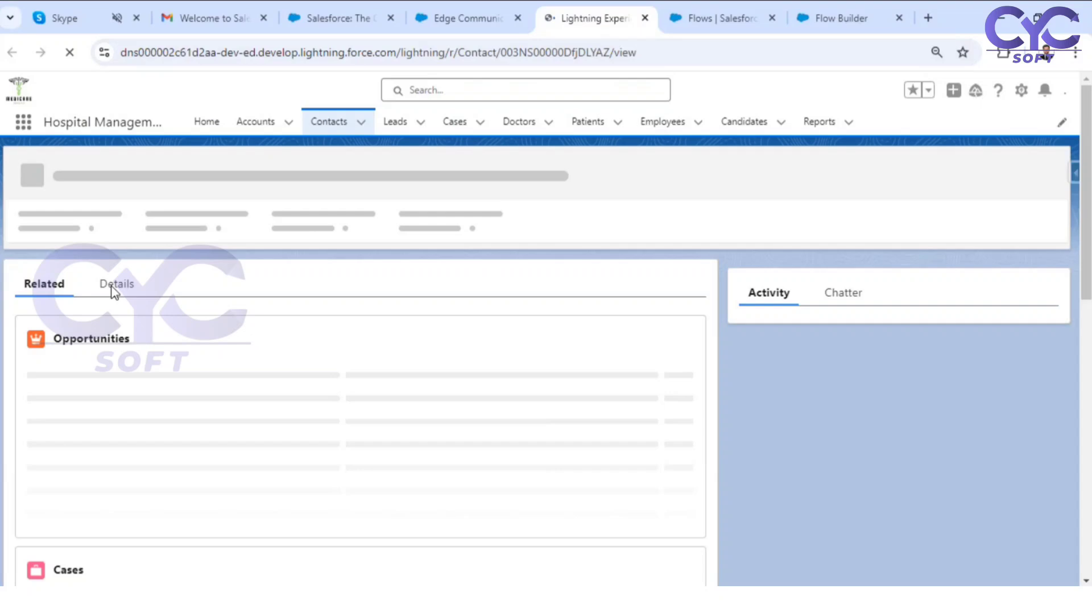
left_click(113, 287)
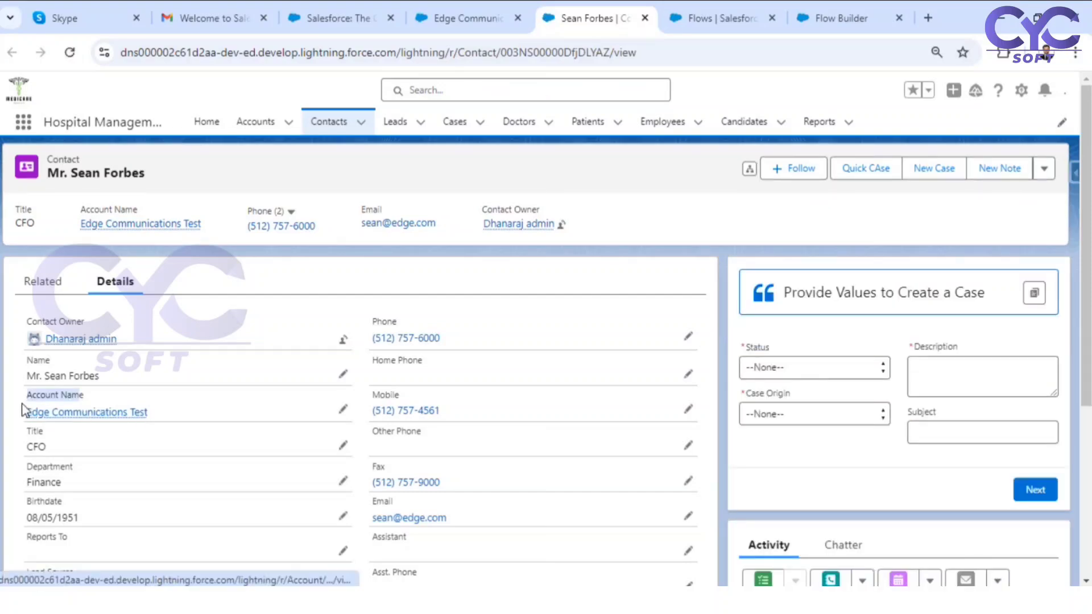
Return to the account page, check the account name in its details, and go back to its related contacts.
left_click(459, 5)
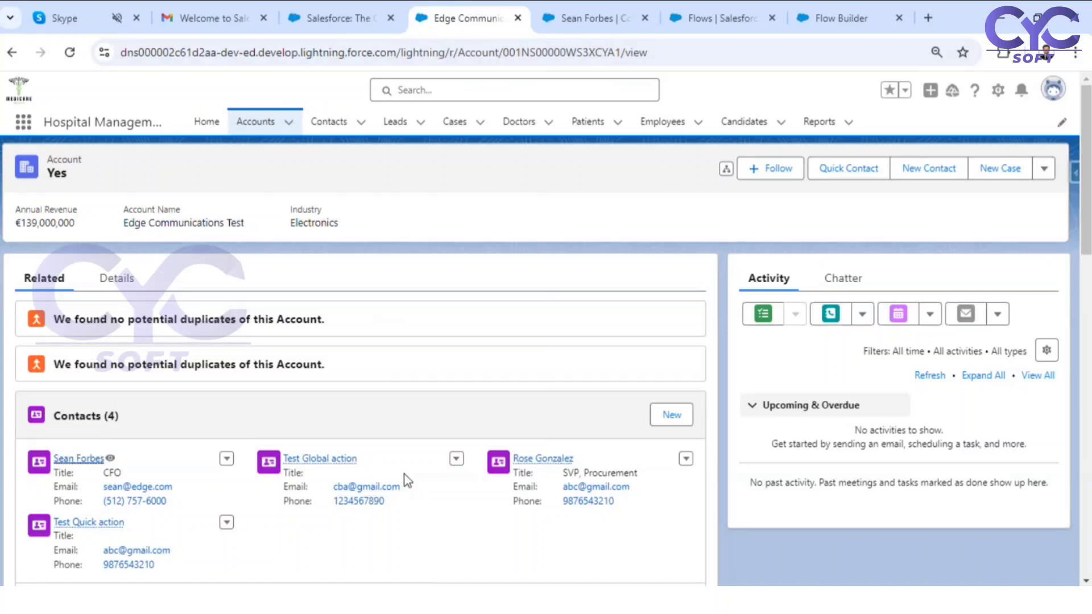
mouse_move(302, 464)
left_click(116, 278)
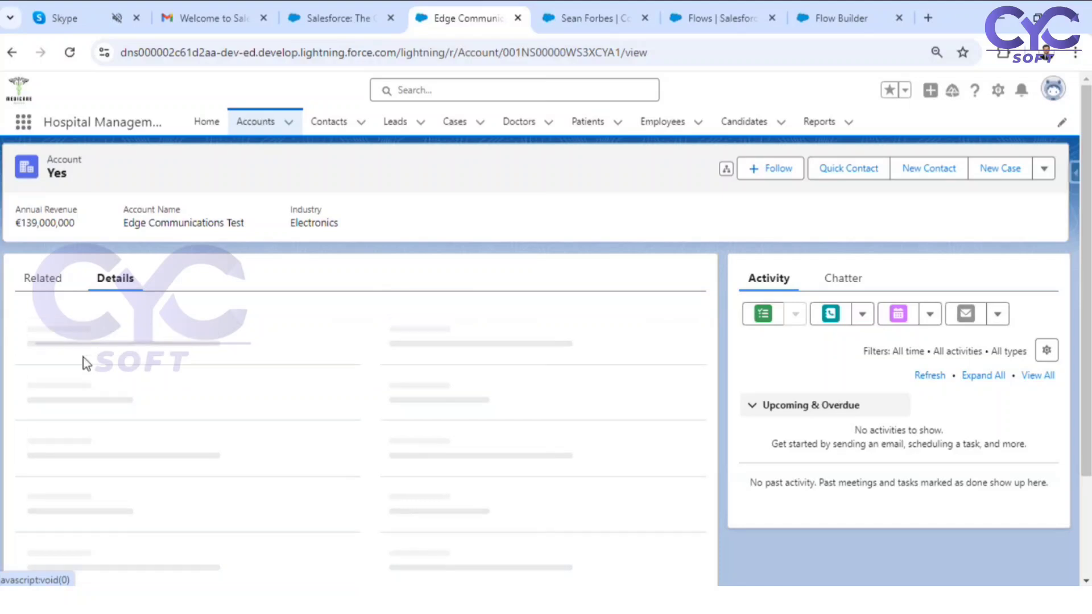
left_click_drag(123, 223, 241, 224)
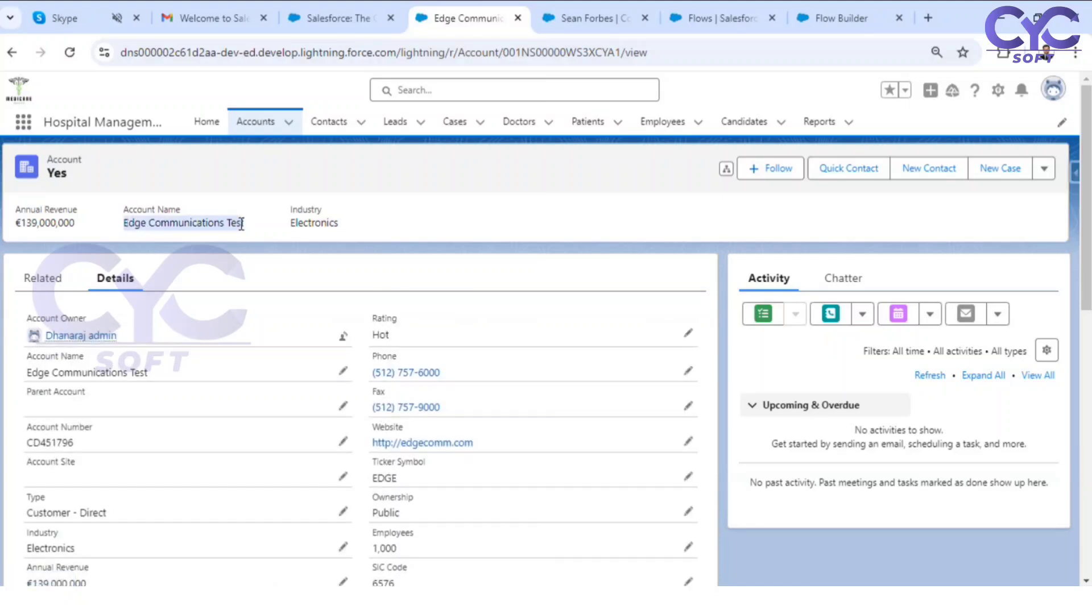
left_click(40, 279)
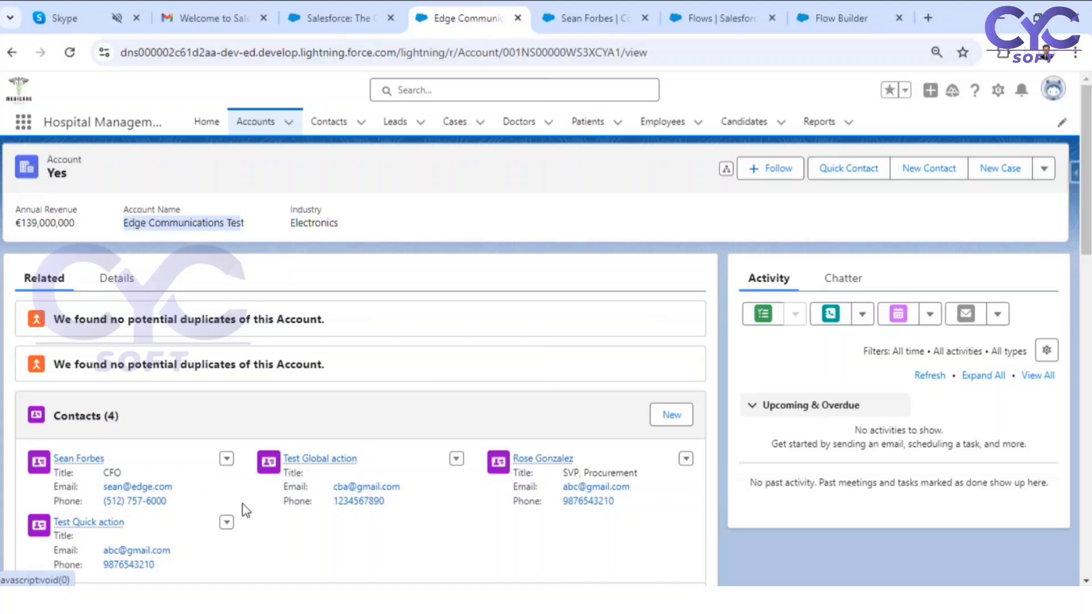
Switch back to the flow and set the contact filter condition's field to AccountId with the operator Equals.
left_click(839, 13)
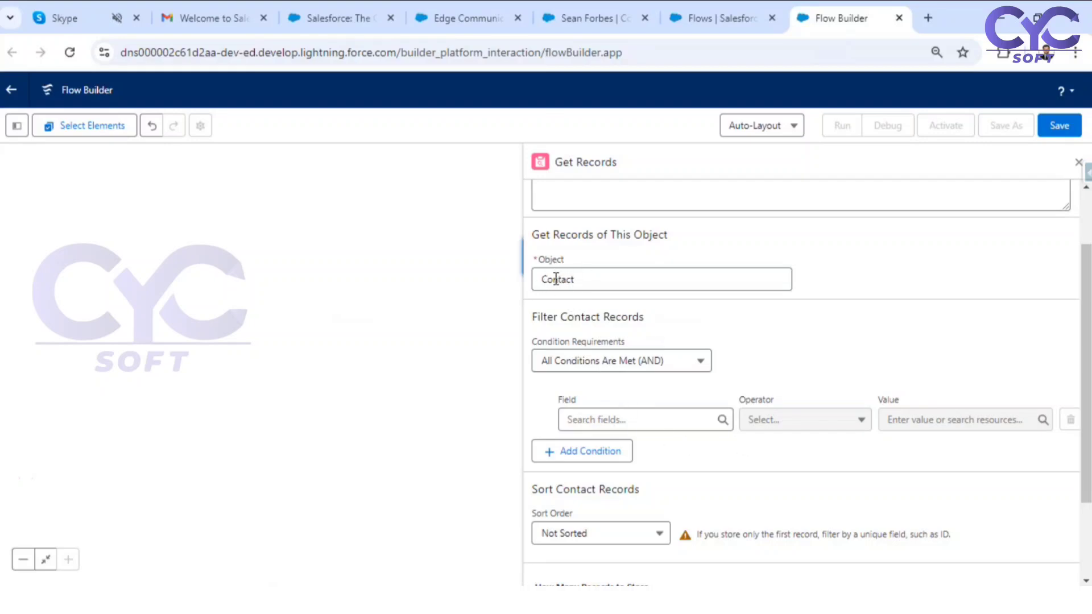
left_click(636, 417)
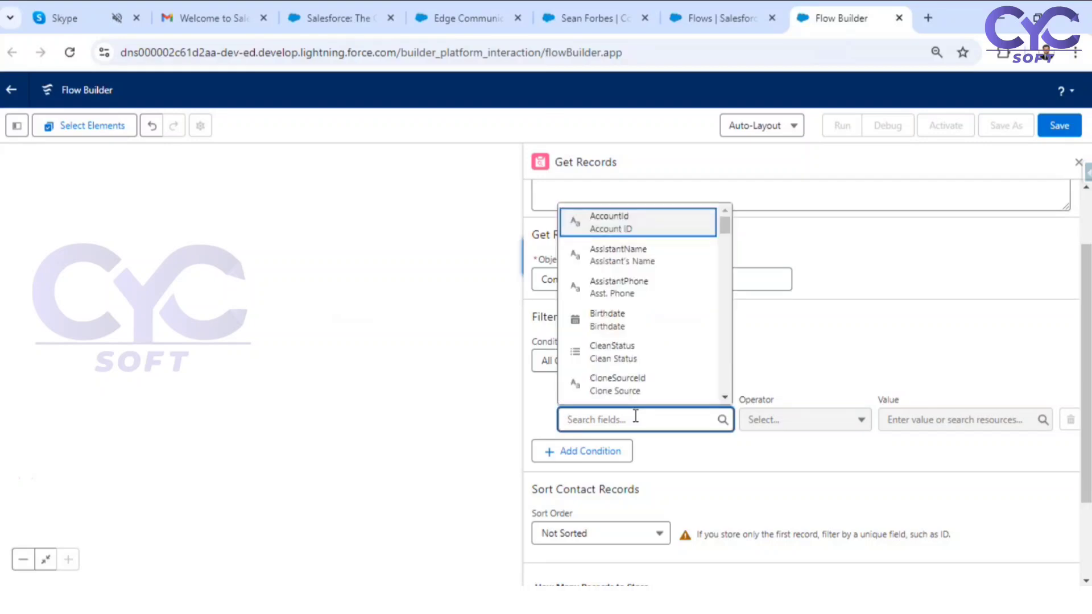
type("Account")
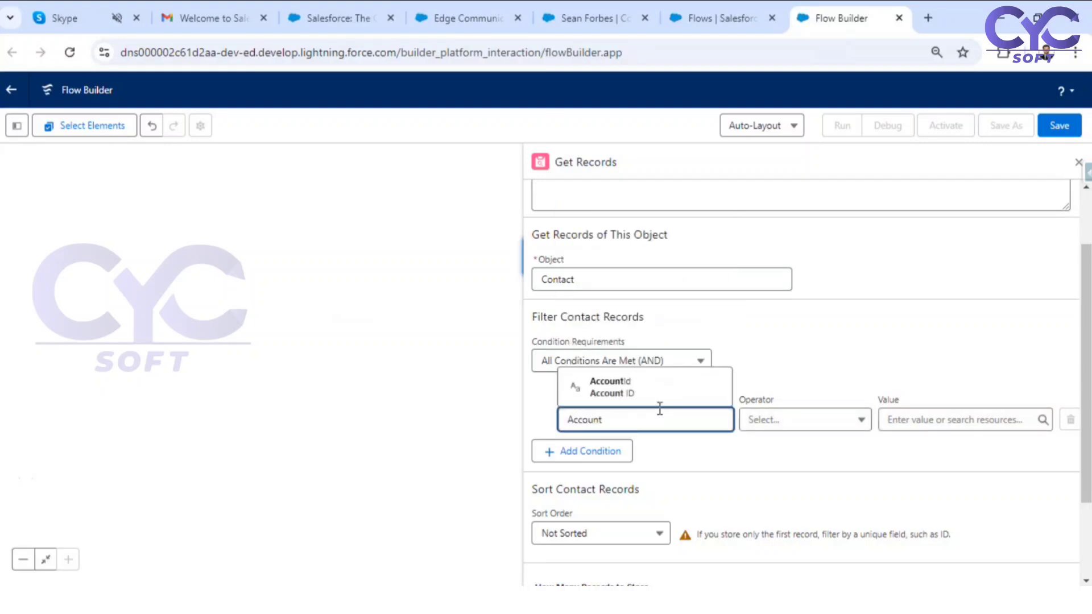
left_click(656, 382)
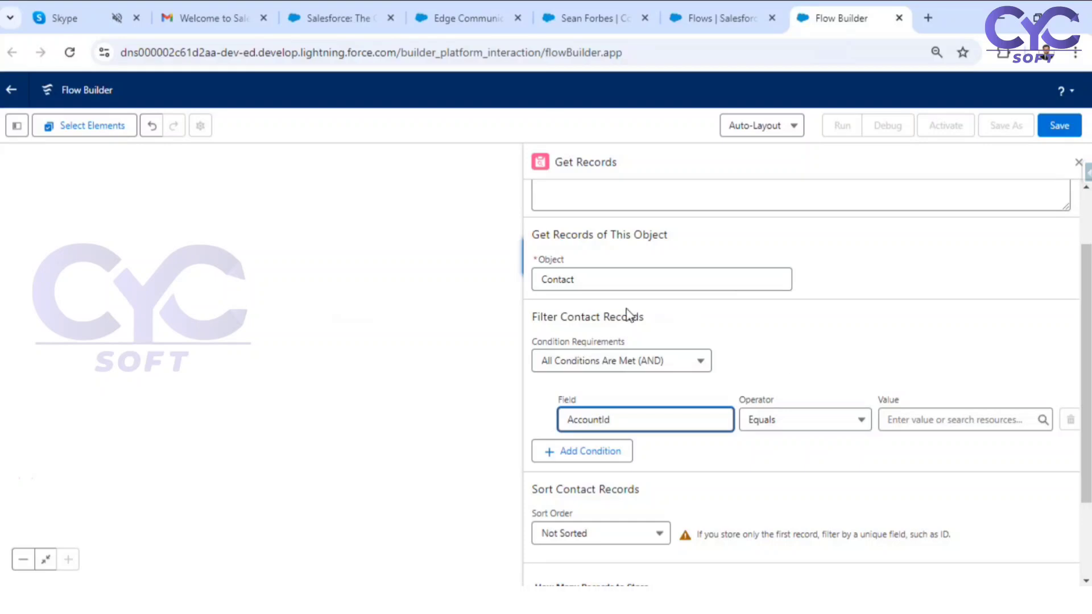
left_click(582, 271)
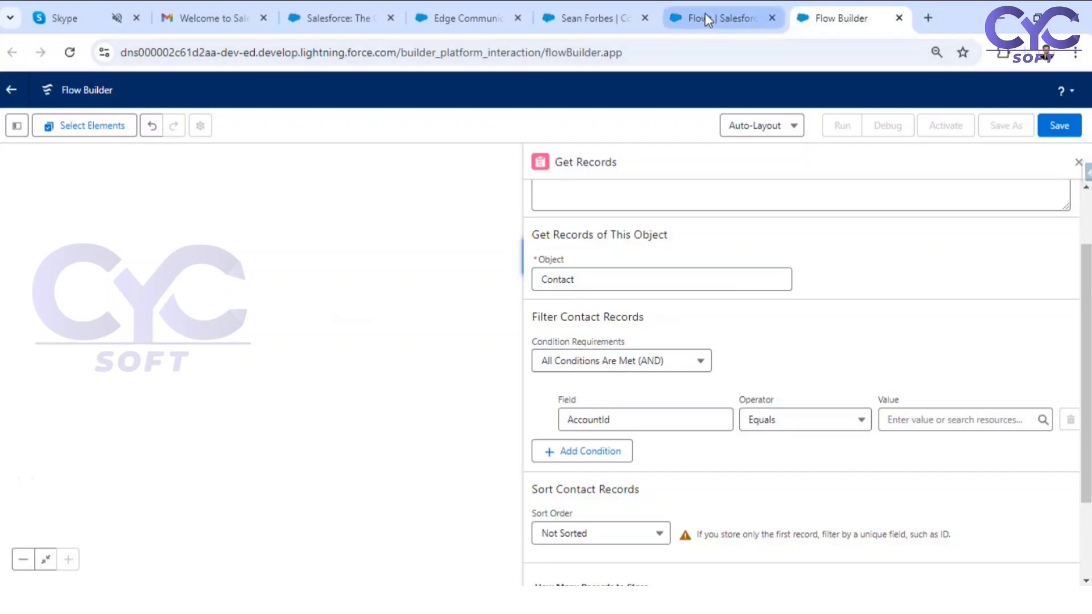
Copy the account's record ID from its page URL and enter it in the flow as the AccountId condition's value.
left_click(491, 7)
double_click(580, 50)
key("ctrl+c")
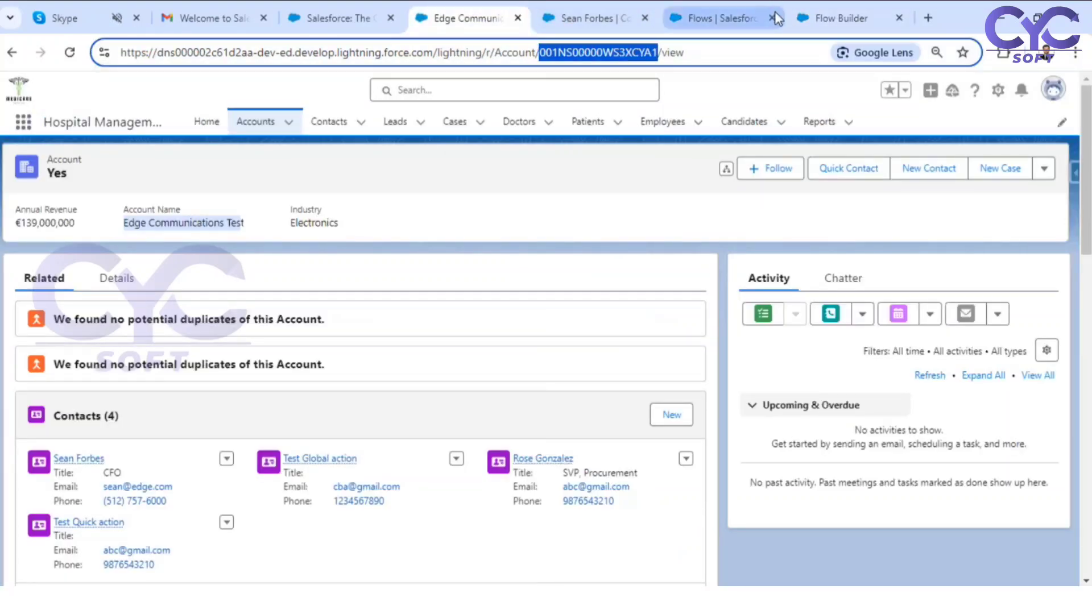
left_click(811, 14)
left_click(897, 420)
key("ctrl+v")
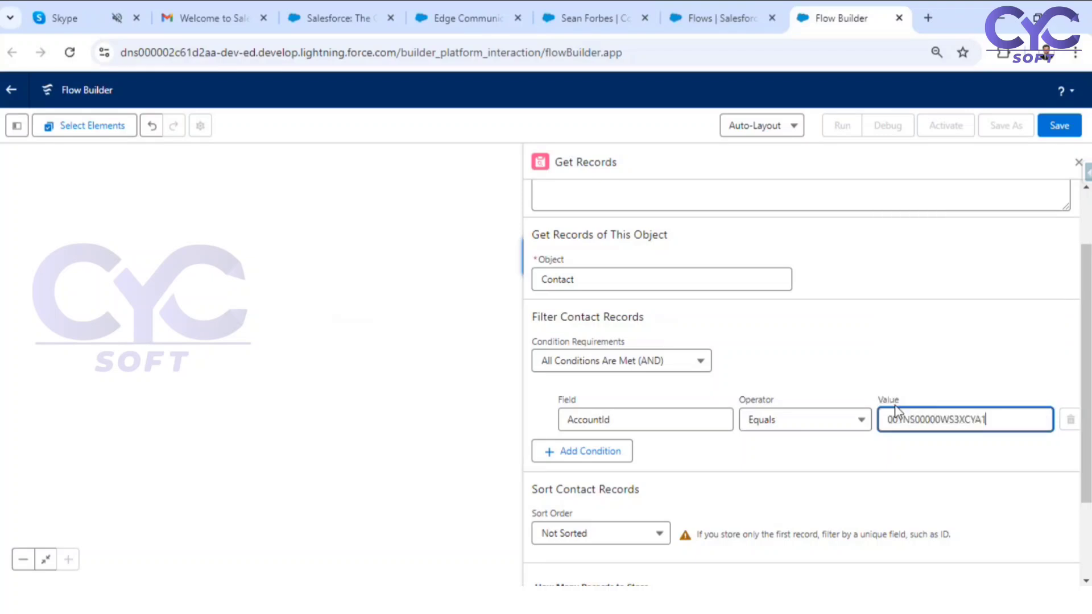
left_click(903, 360)
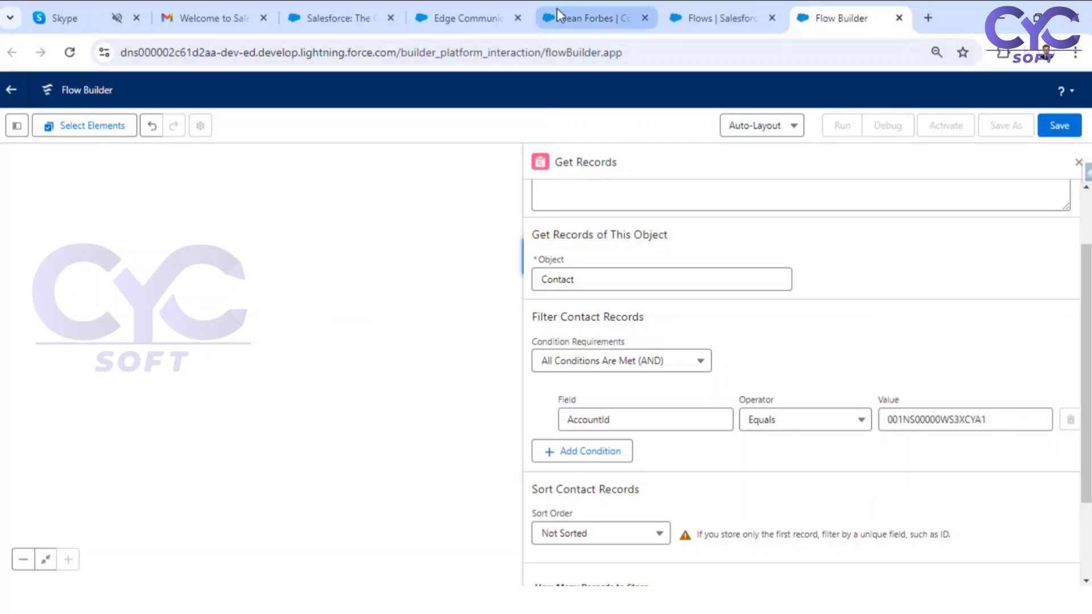
Open the list of recently viewed accounts, then return to the flow and clear the hard-coded record ID from the AccountId condition.
left_click(466, 18)
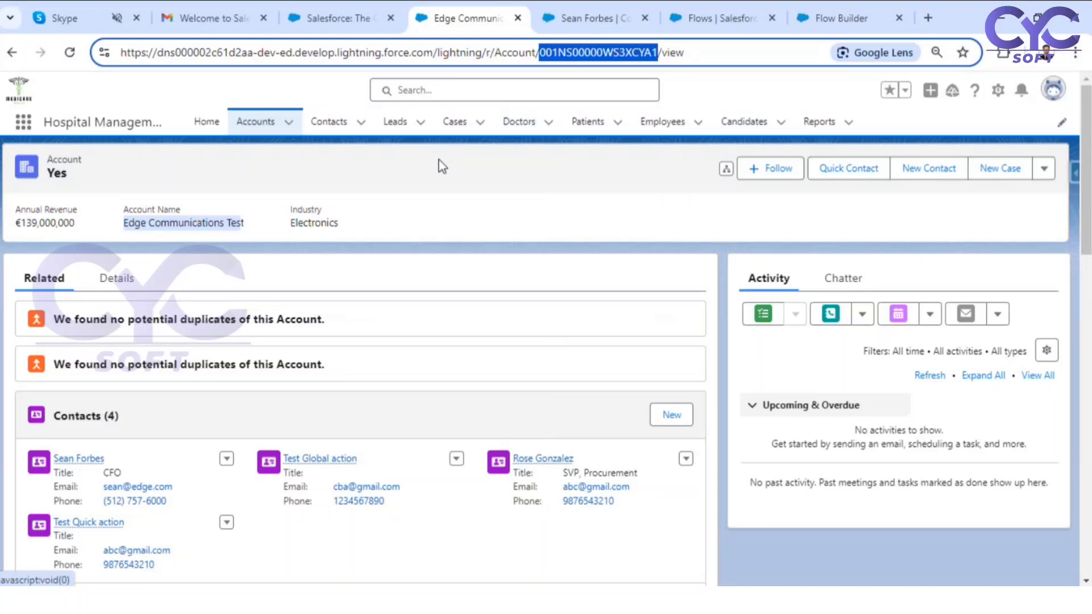
left_click(257, 125)
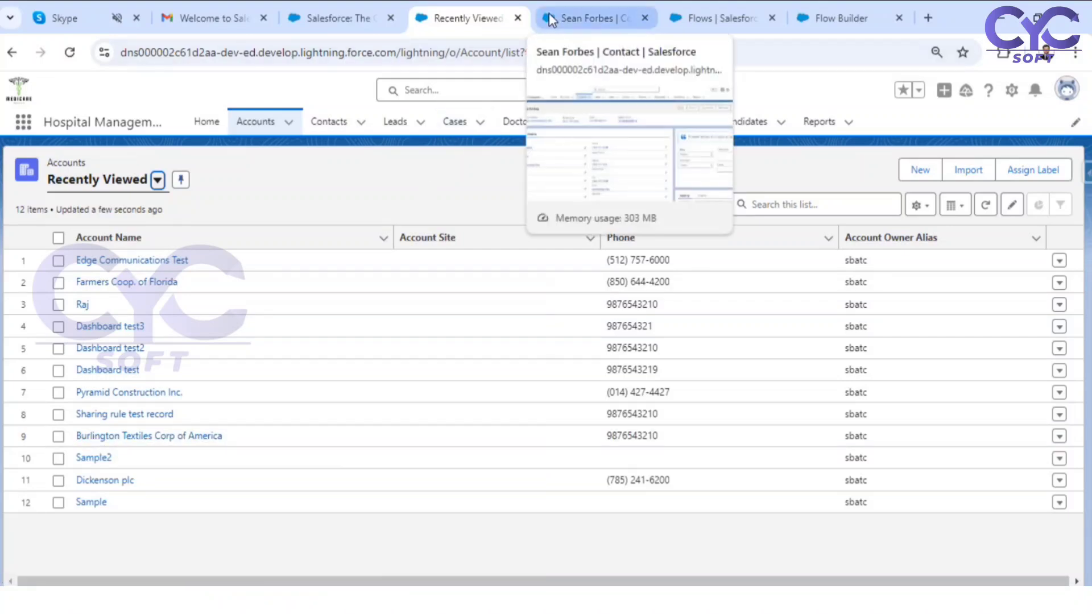
left_click(841, 18)
double_click(894, 414)
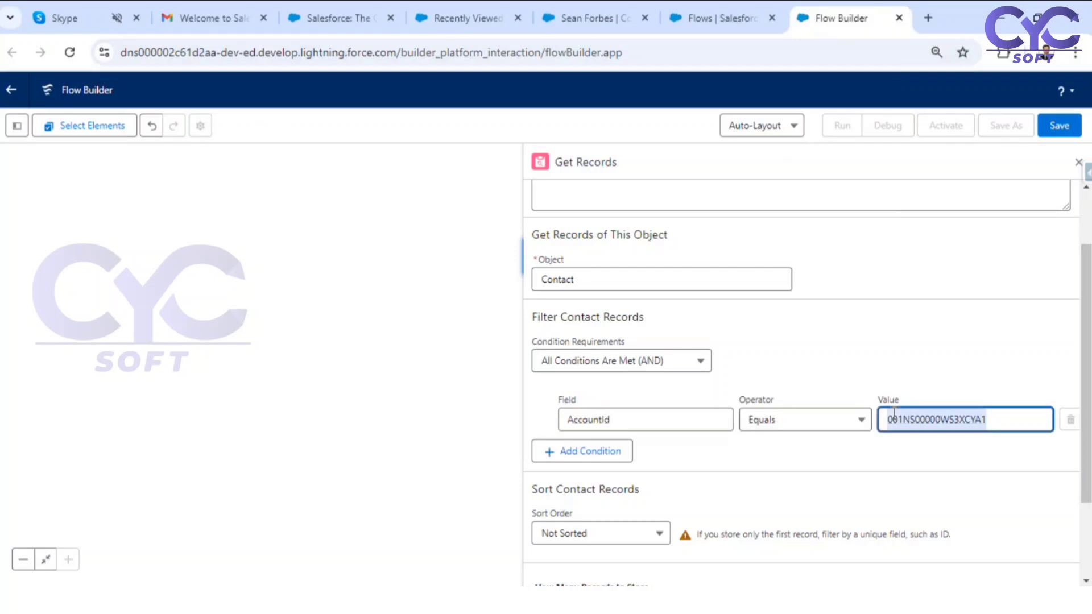
key("BackSpace")
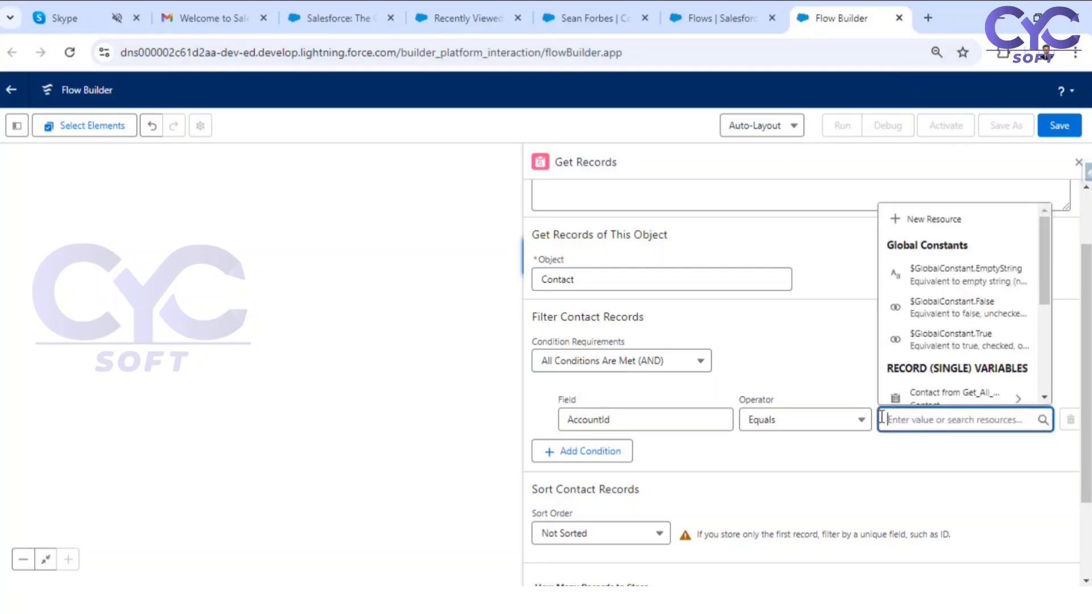
left_click(727, 429)
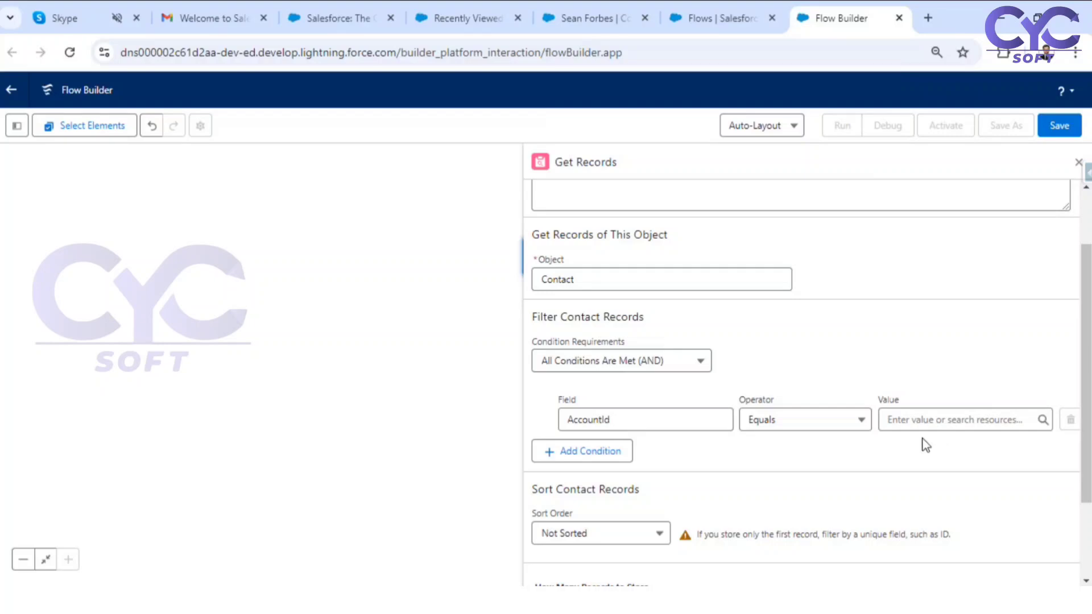
Show the flow's toolbox of resources and elements.
left_click(18, 127)
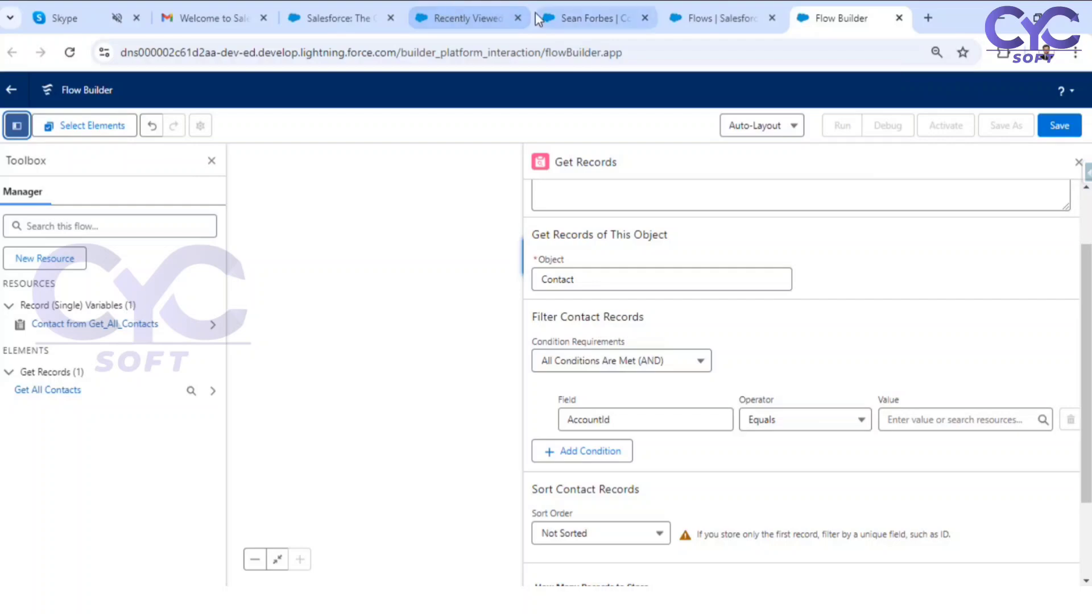
Look at the CFO contact, reopen the Edge Communications Test account from the accounts list, and check the record ID in its URL.
left_click(574, 17)
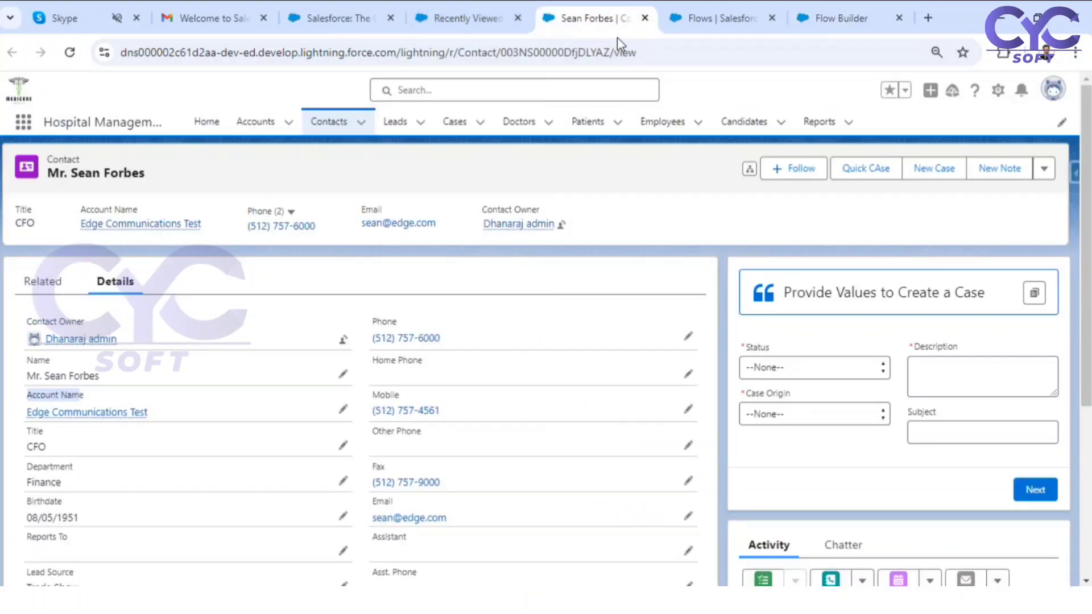
left_click(446, 18)
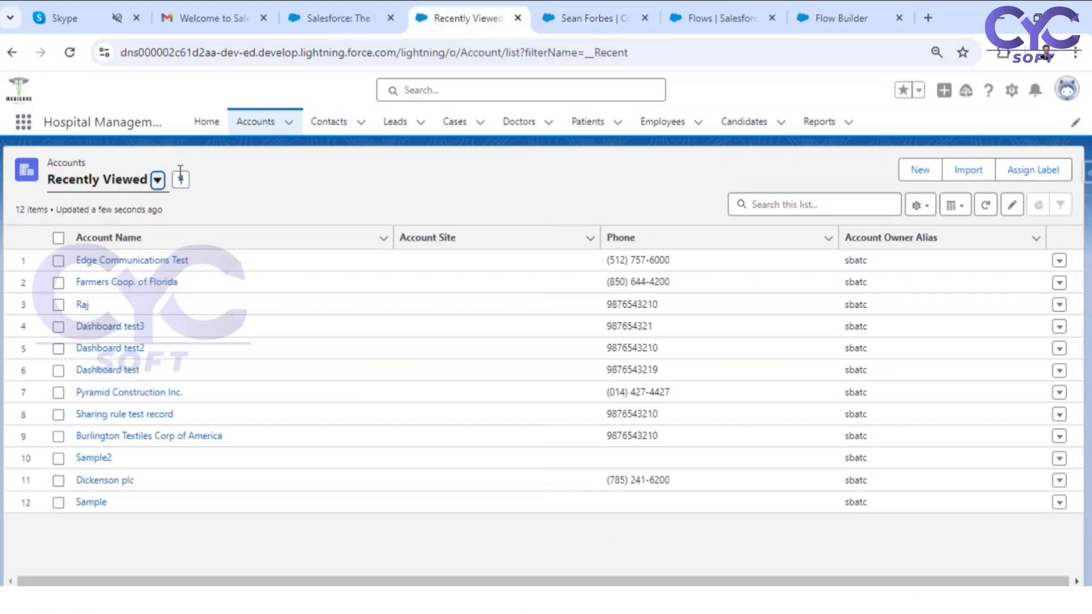
left_click(94, 261)
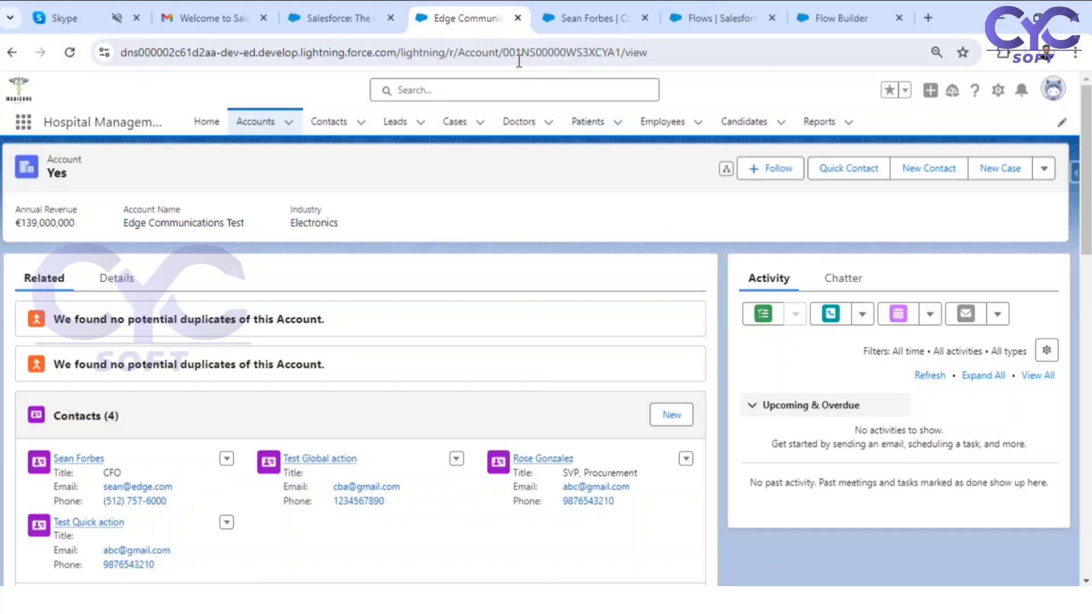
double_click(536, 56)
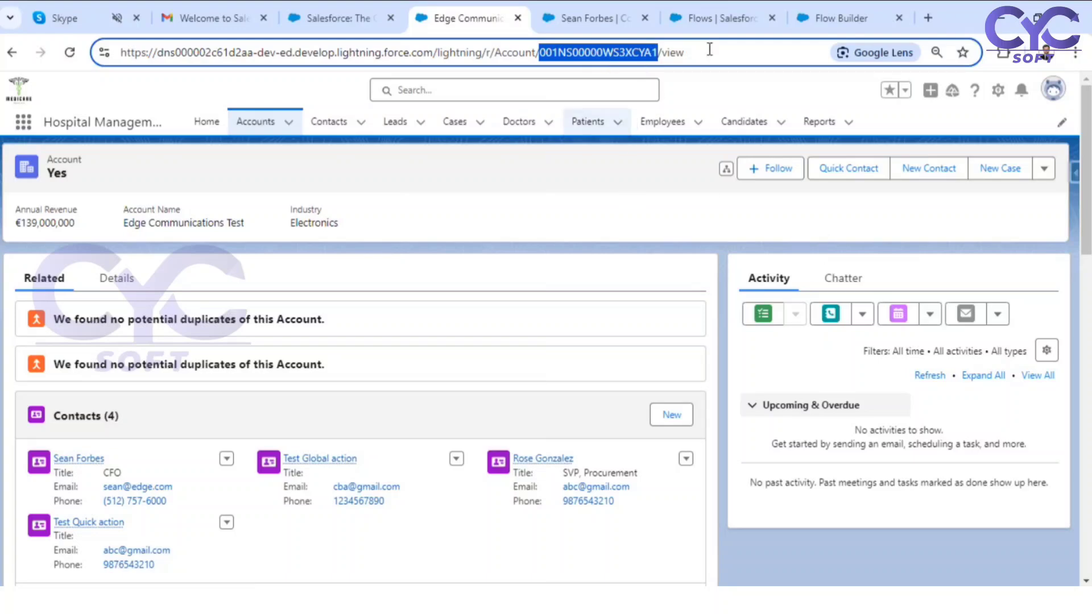
Switch back to the flow and create a variable named recordId with the data type Text, available for input.
left_click(825, 20)
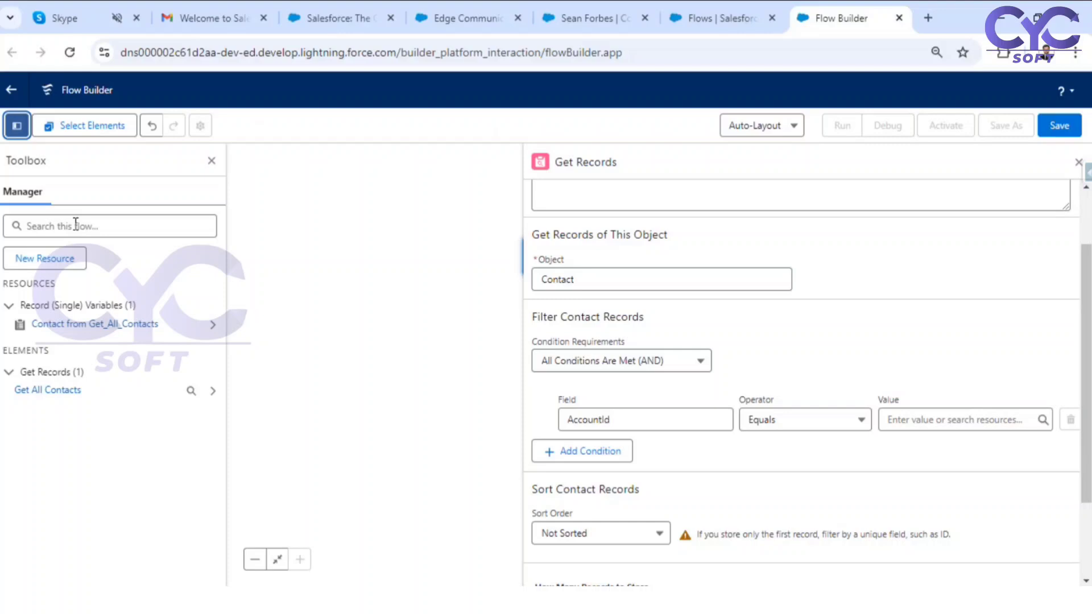
left_click(46, 260)
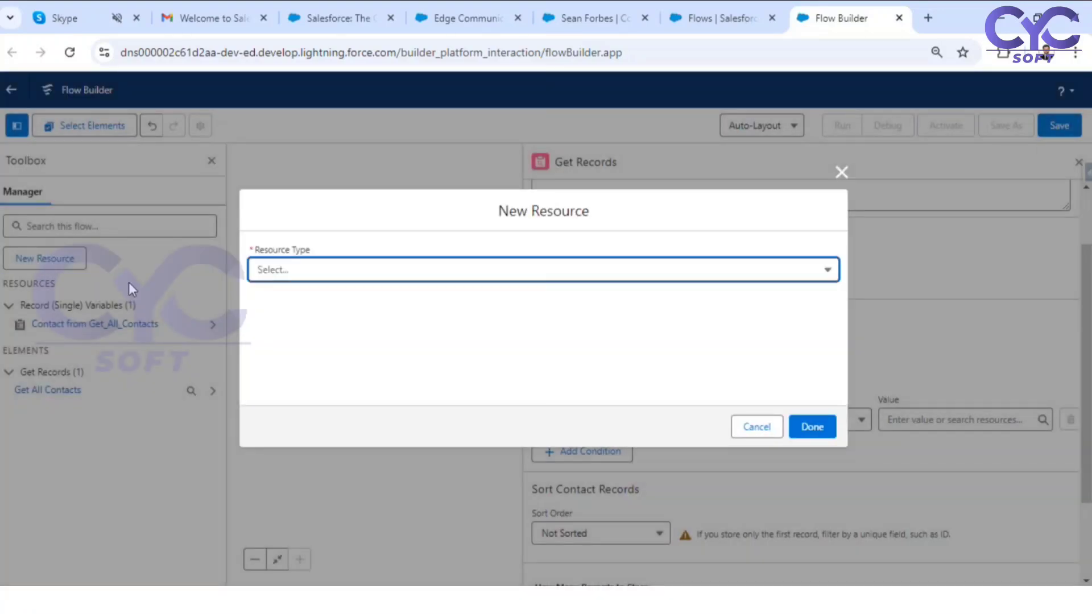
left_click(336, 271)
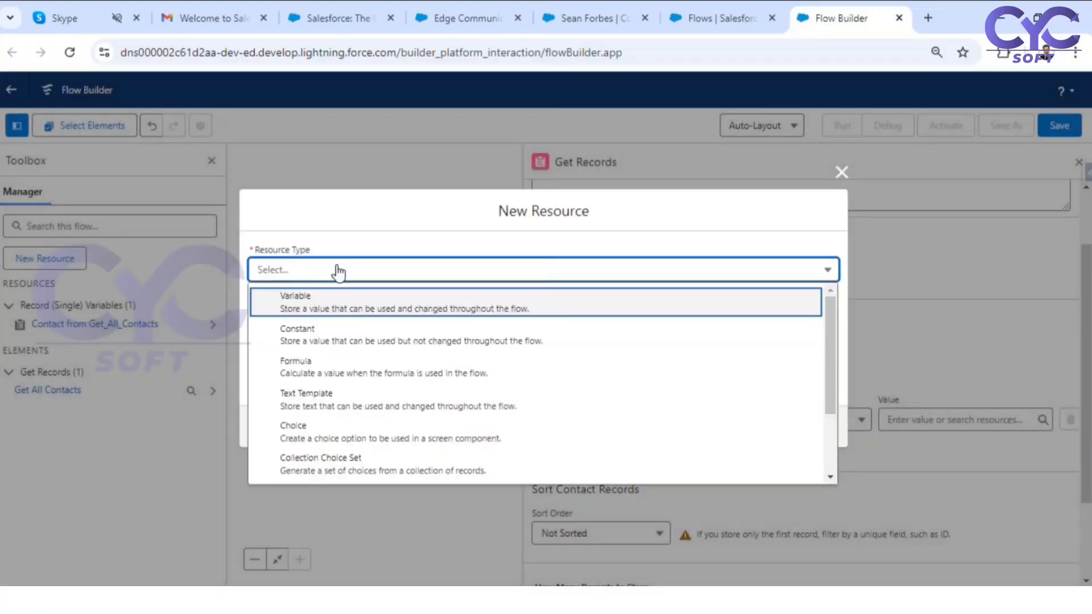
left_click(346, 303)
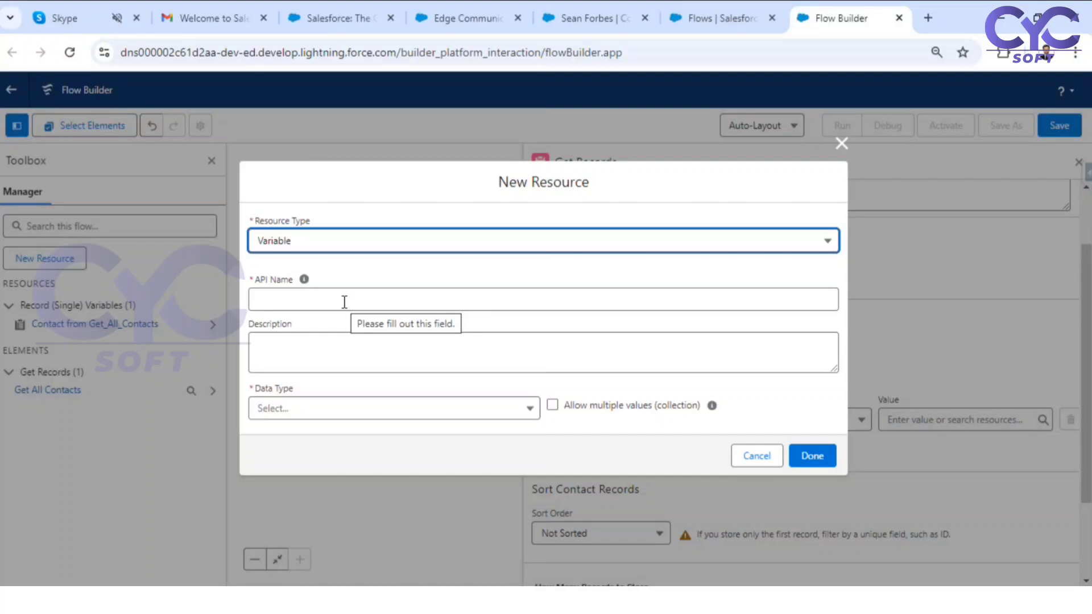
left_click(325, 302)
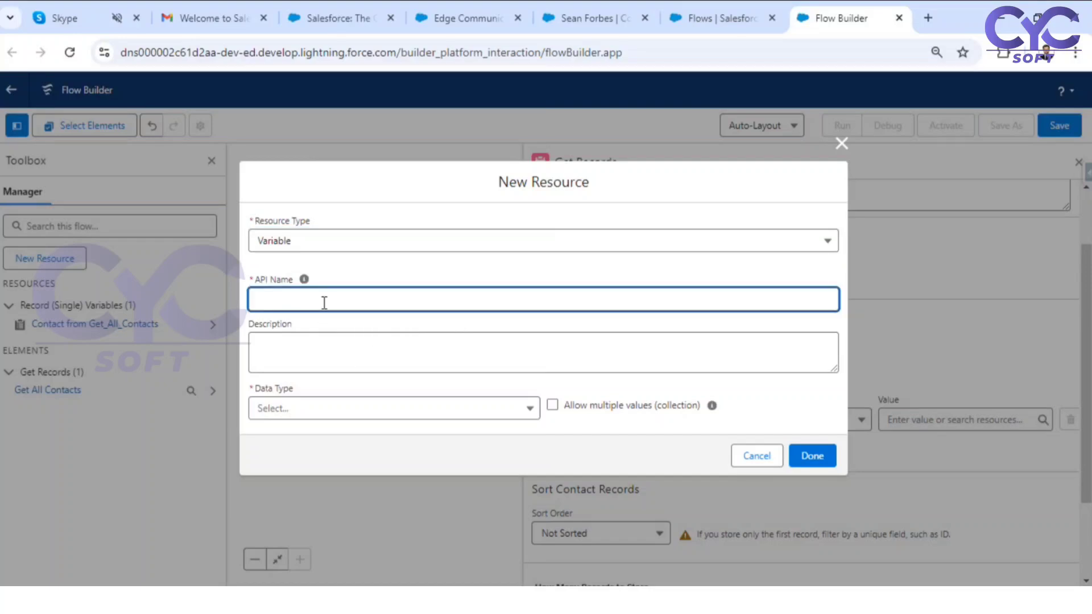
type("recordId")
left_click(348, 283)
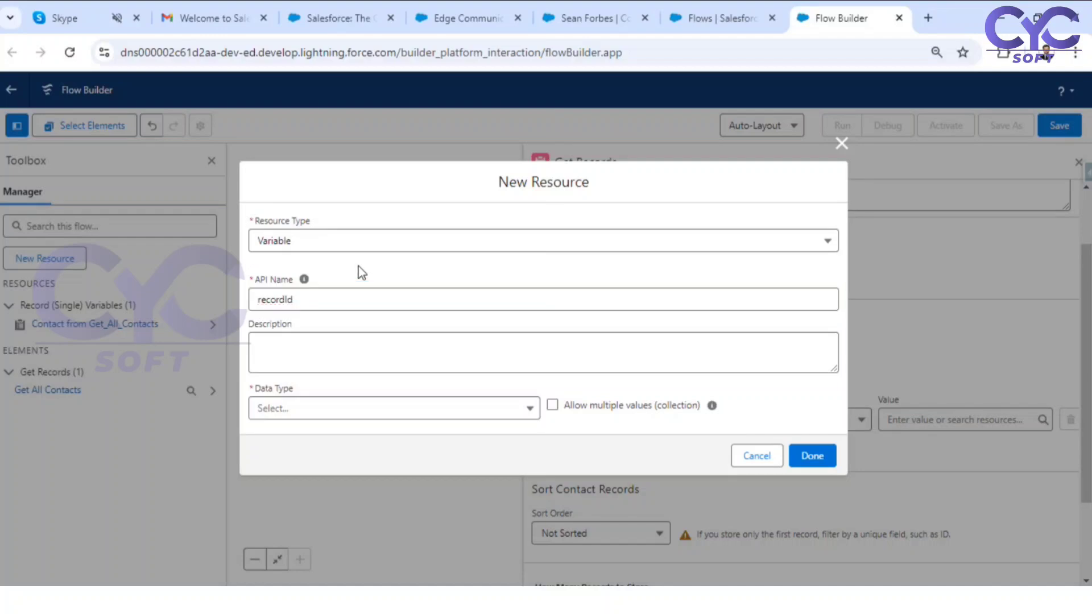
left_click(312, 408)
left_click(340, 213)
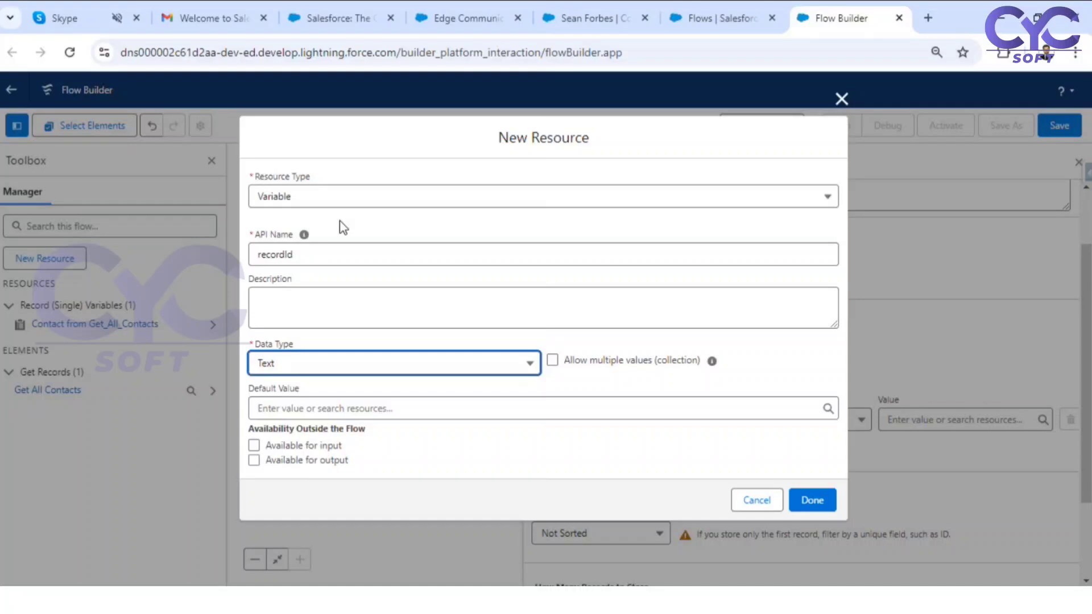
left_click(255, 446)
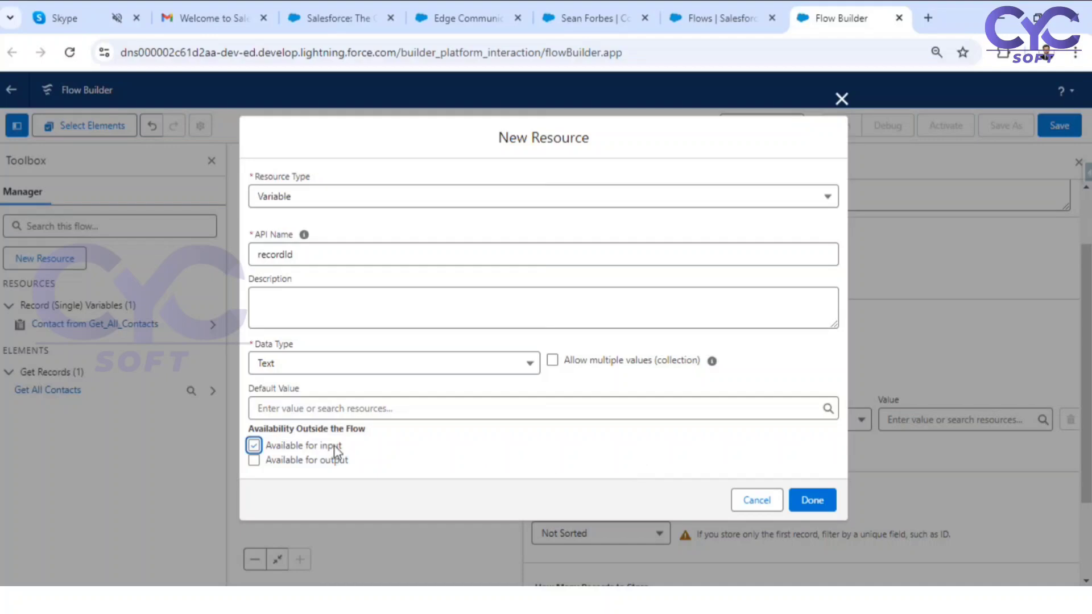
left_click(812, 501)
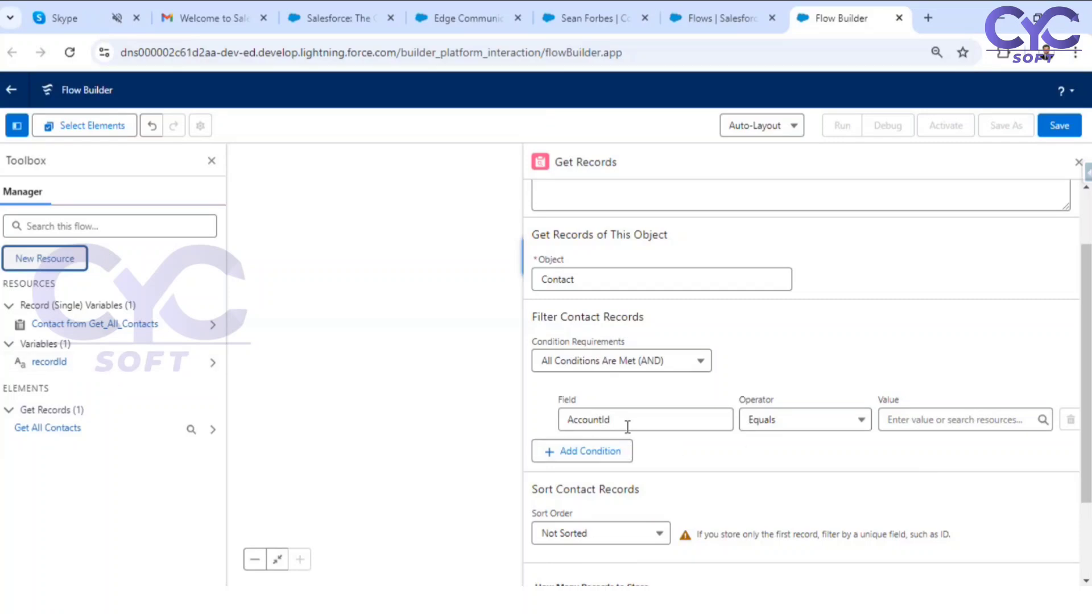
Set the AccountId filter condition's value to the recordId variable.
left_click(951, 419)
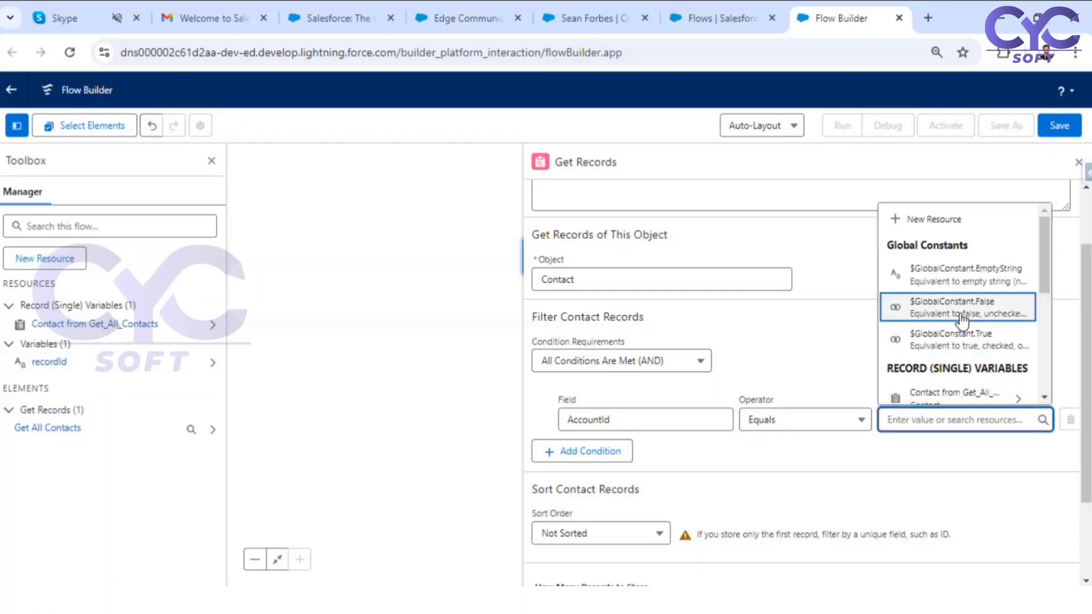
scroll(895, 312, "down", 3)
left_click(953, 300)
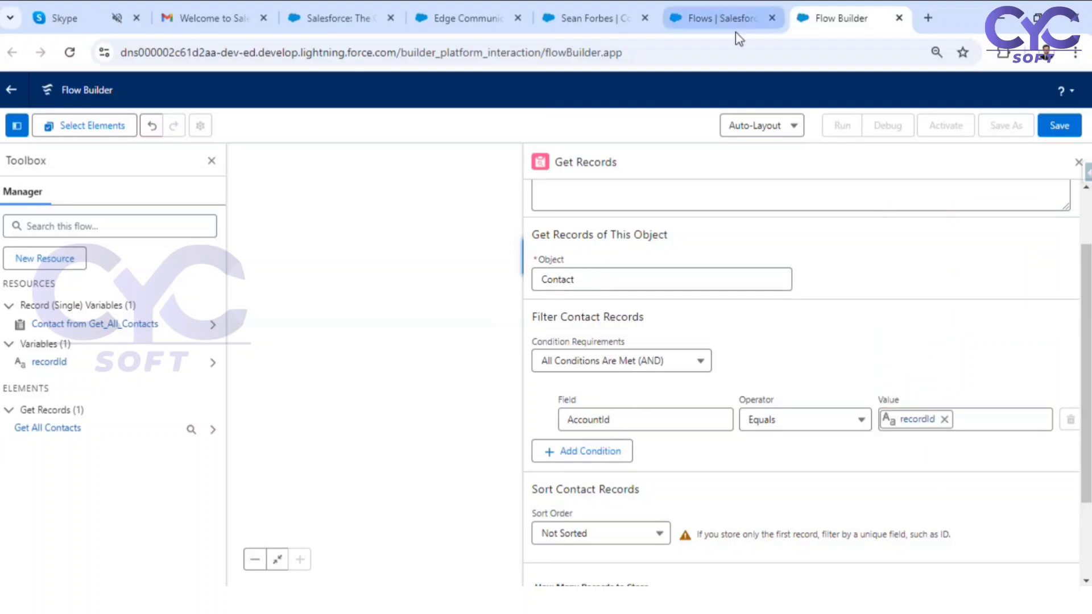
Examine the CFO contact's Account Name field and compare its linked account with the record ID in the account page's URL.
left_click(603, 18)
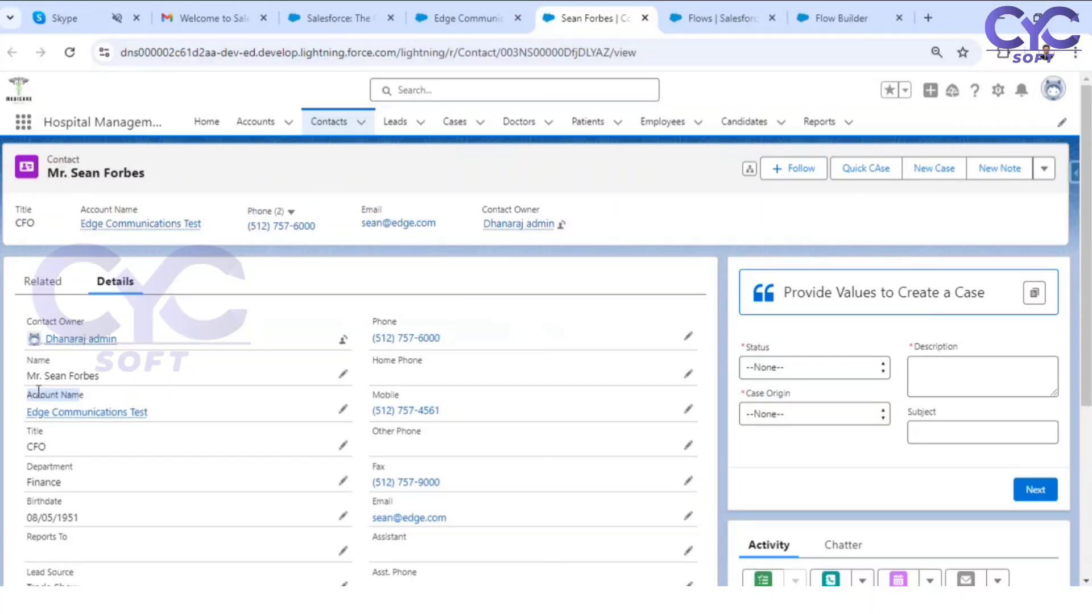
double_click(85, 399)
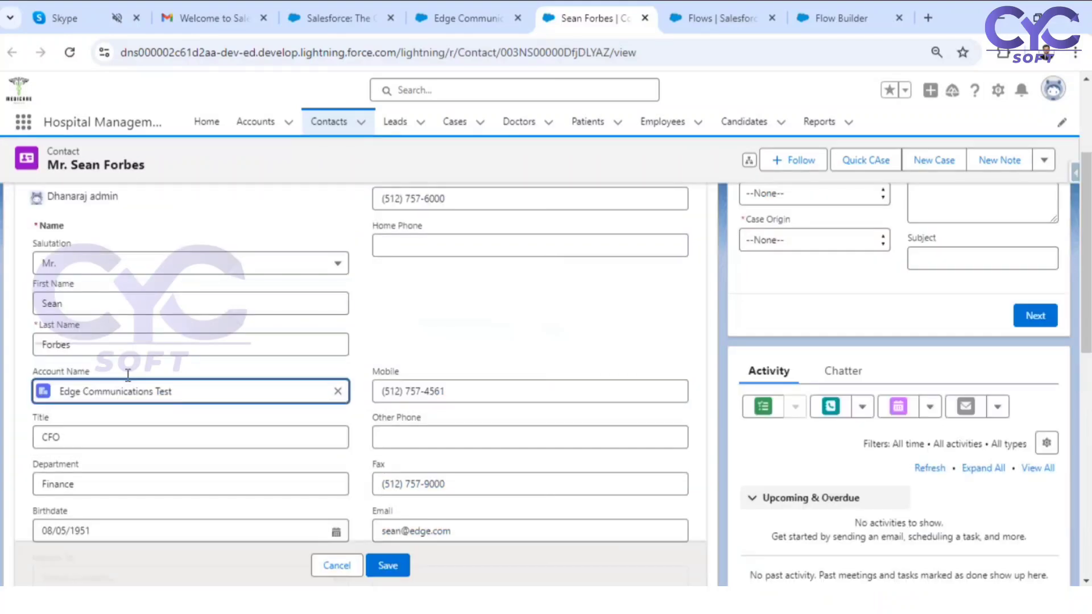
left_click(332, 569)
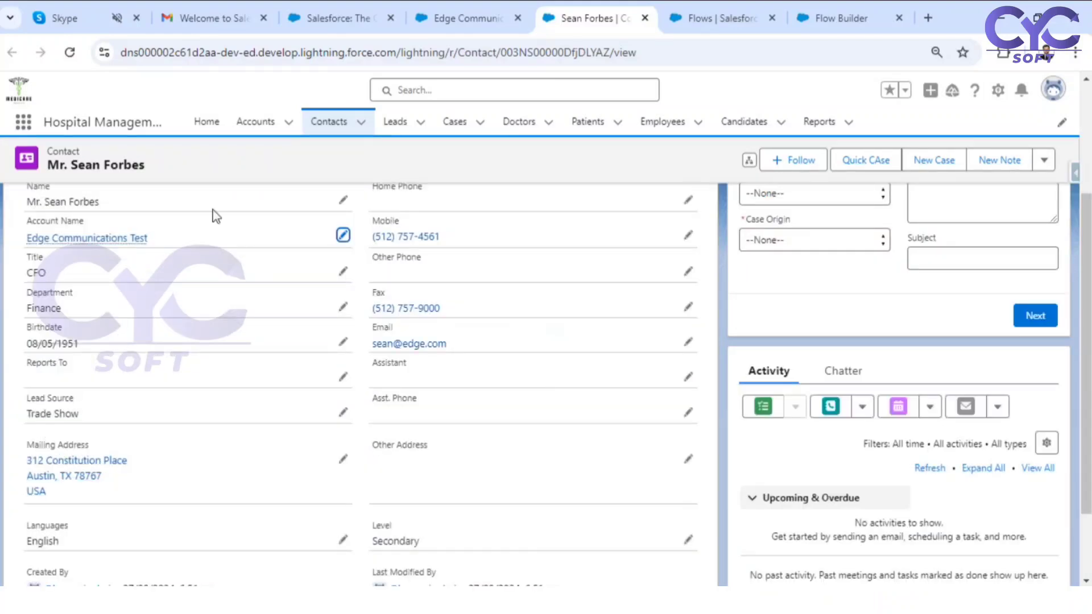
left_click(450, 19)
double_click(574, 53)
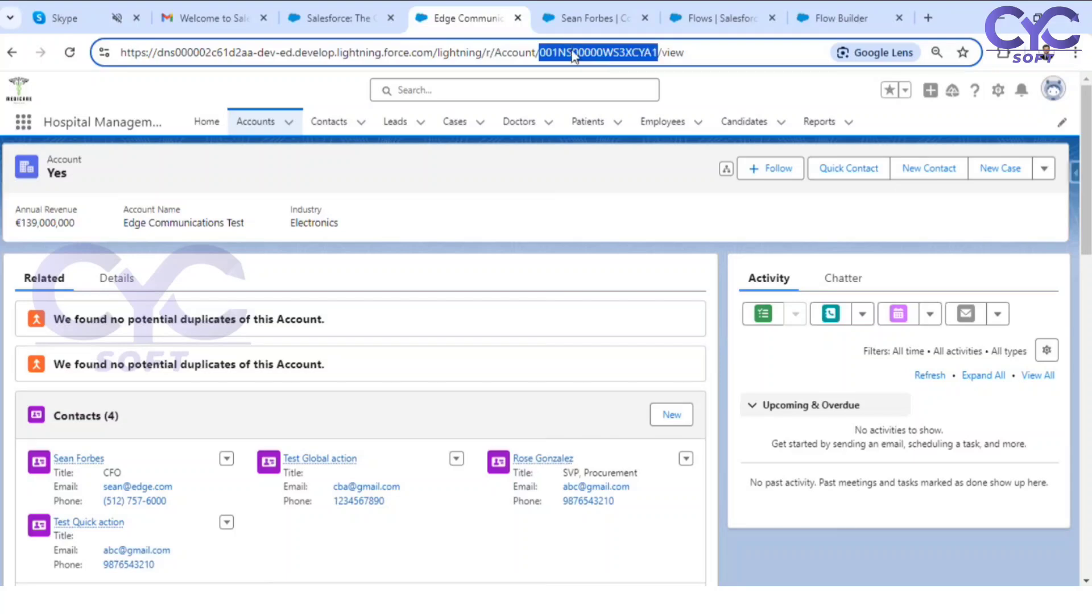
left_click(602, 19)
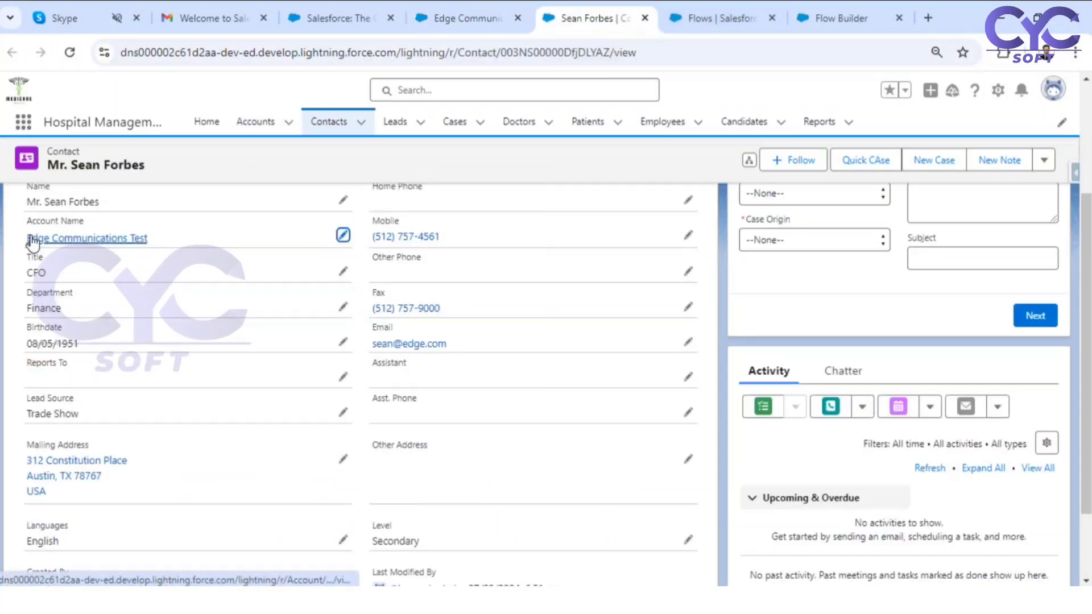
mouse_move(94, 239)
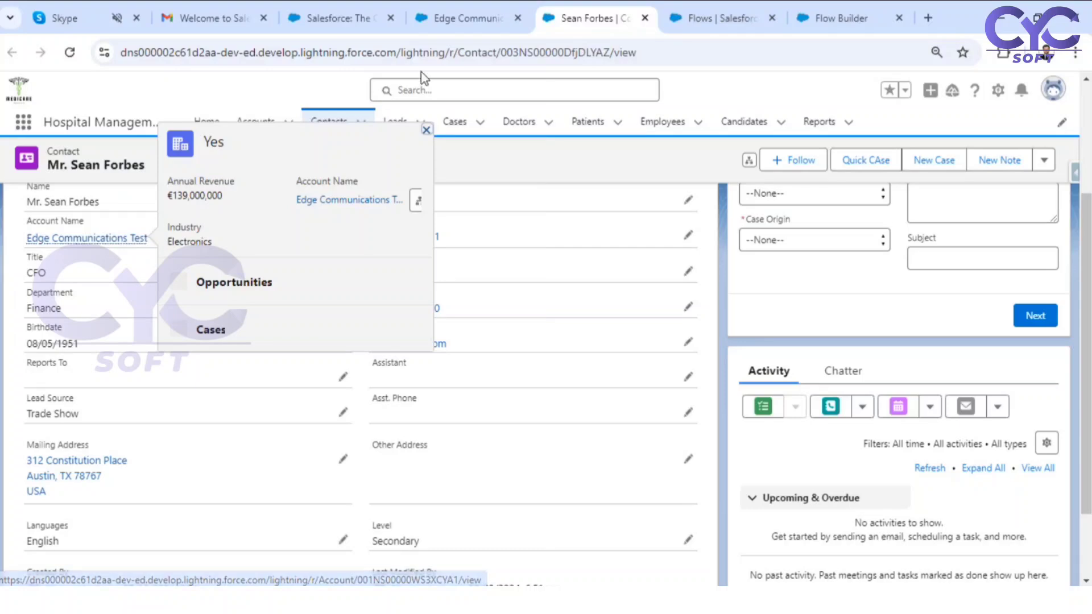
left_click(462, 18)
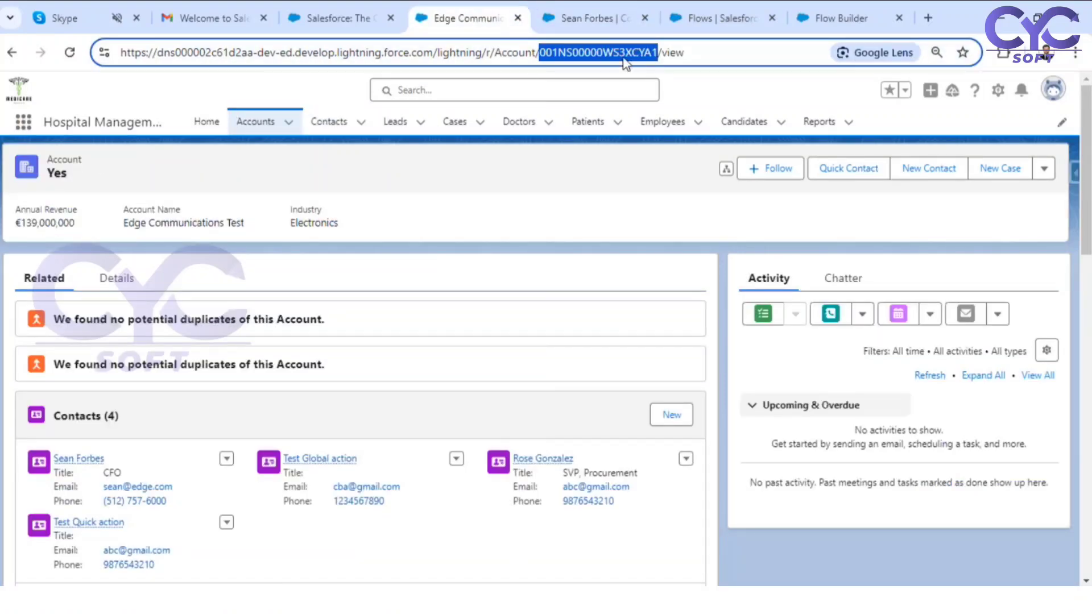
left_click(606, 52)
double_click(602, 53)
Switch back to the flow, set the Get Records element to store all records, and close its settings.
left_click(840, 7)
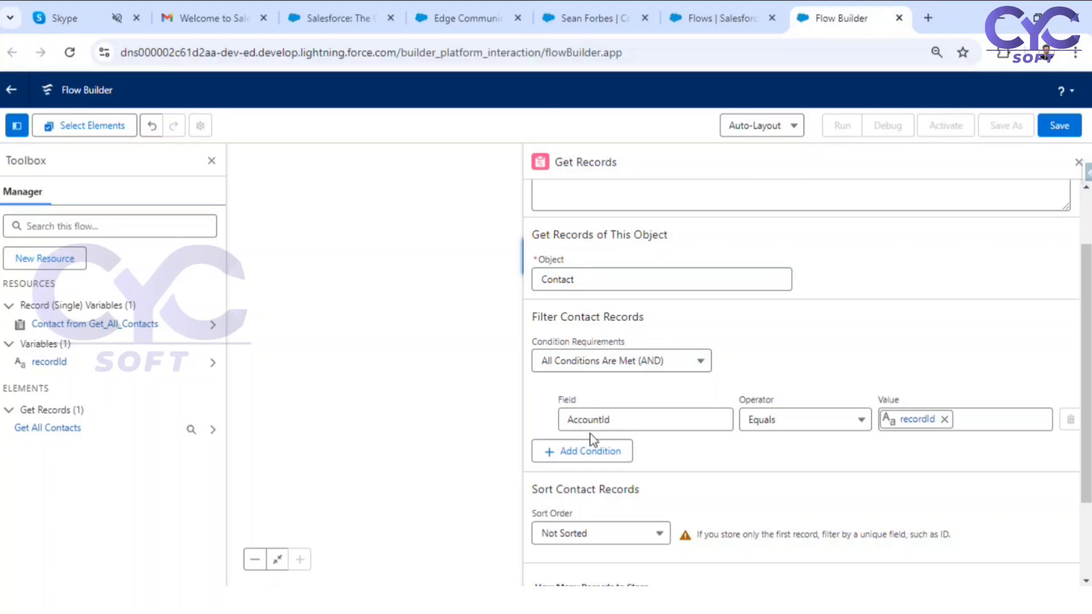
scroll(724, 421, "down", 2)
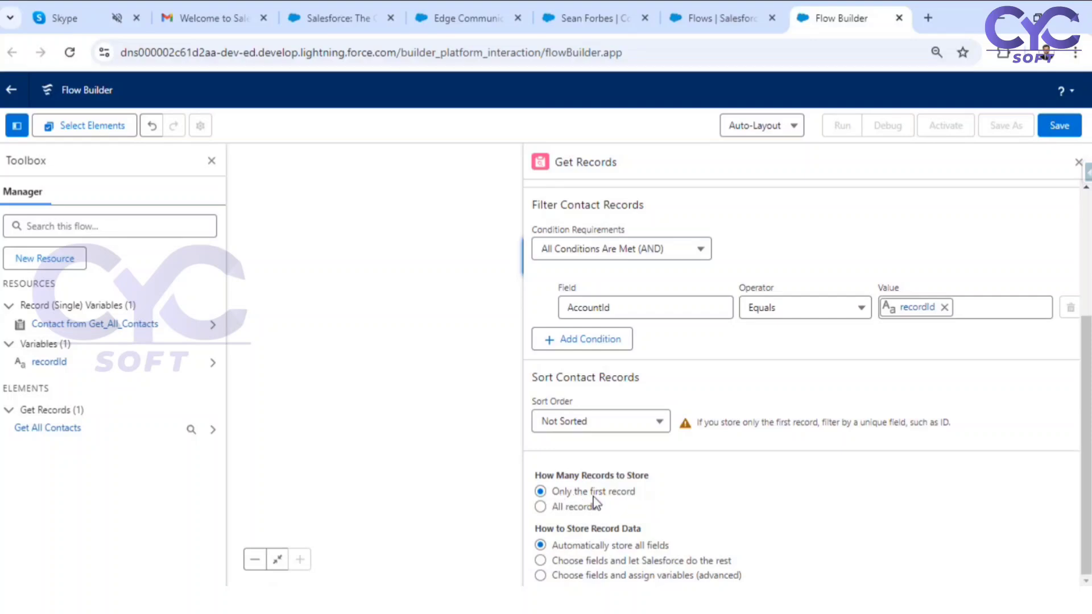
left_click(548, 508)
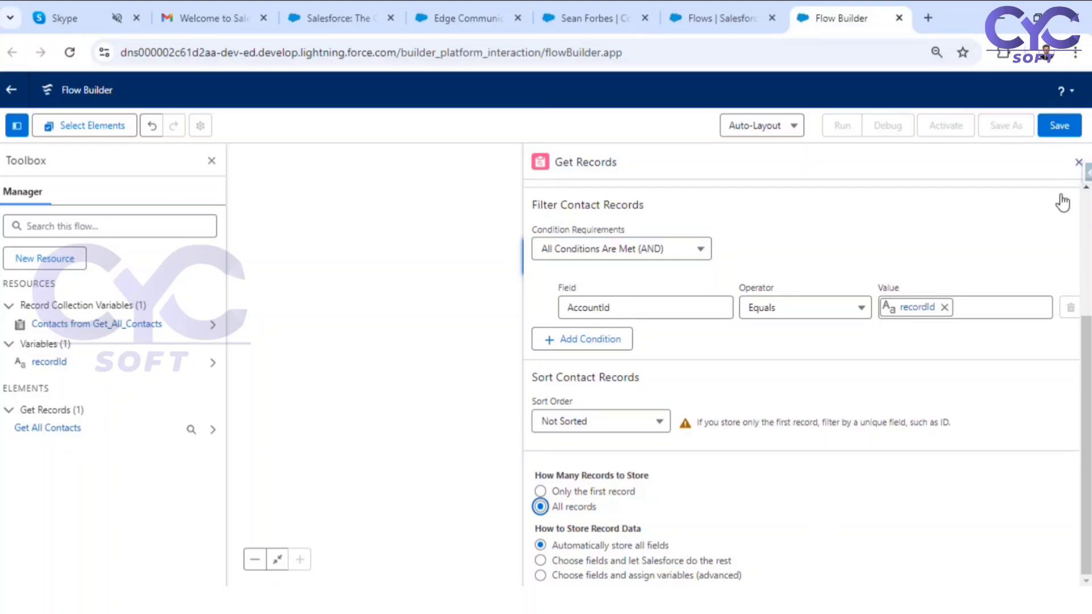
left_click(1079, 163)
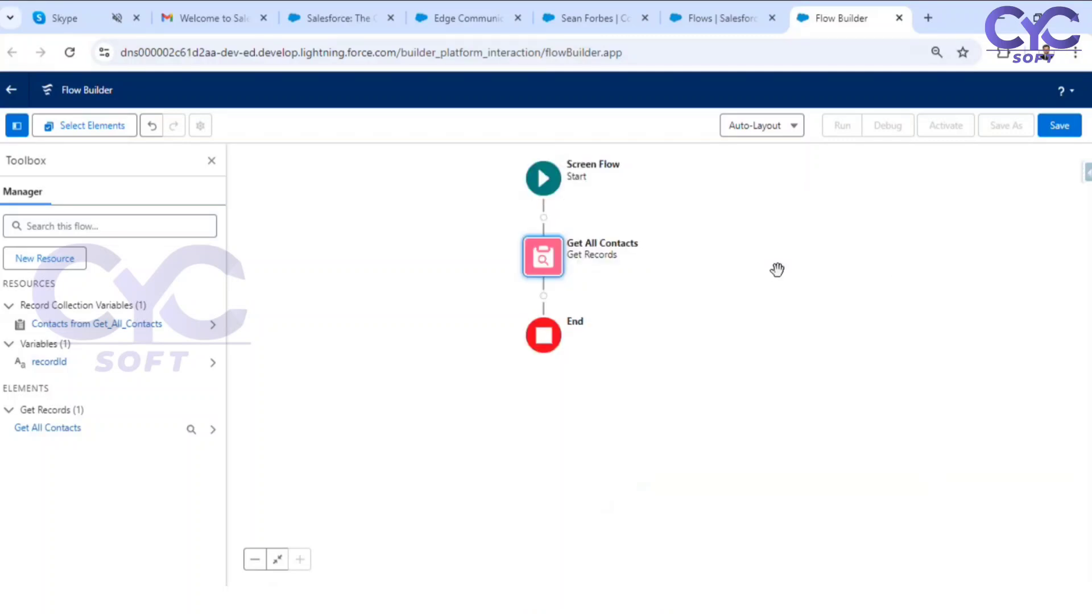
Add a fault path to the Get All Contacts element and place on it a screen labelled Error Screen with its header hidden.
left_click(539, 257)
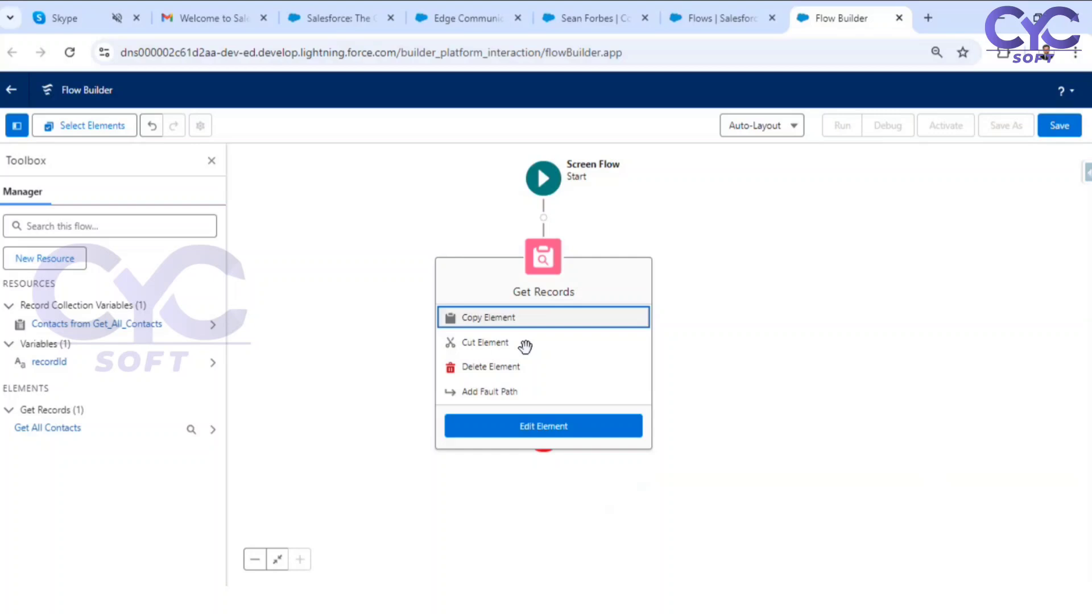
left_click(499, 393)
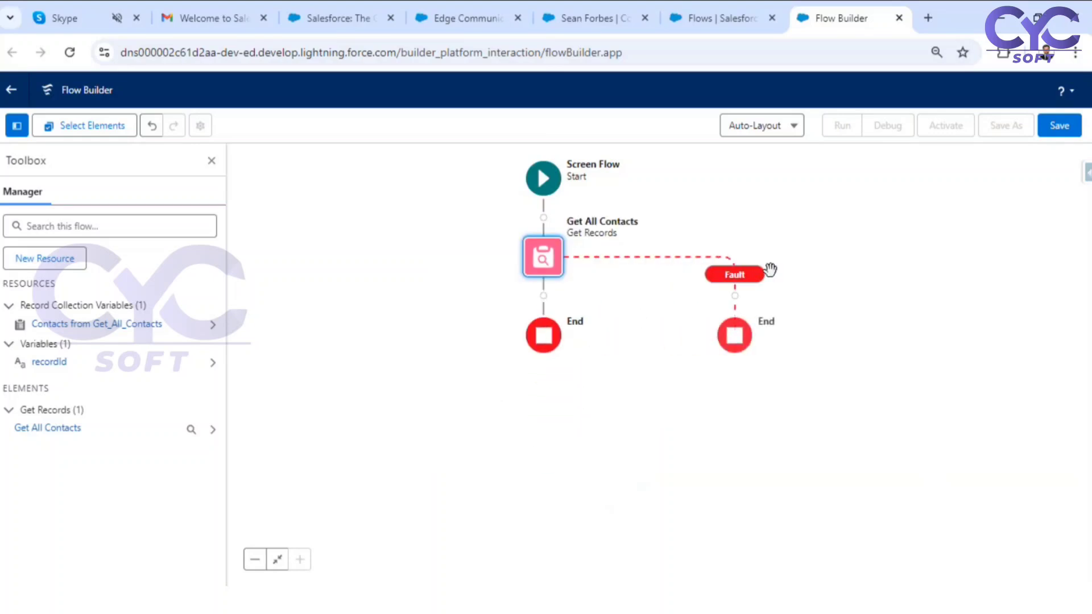
left_click(734, 296)
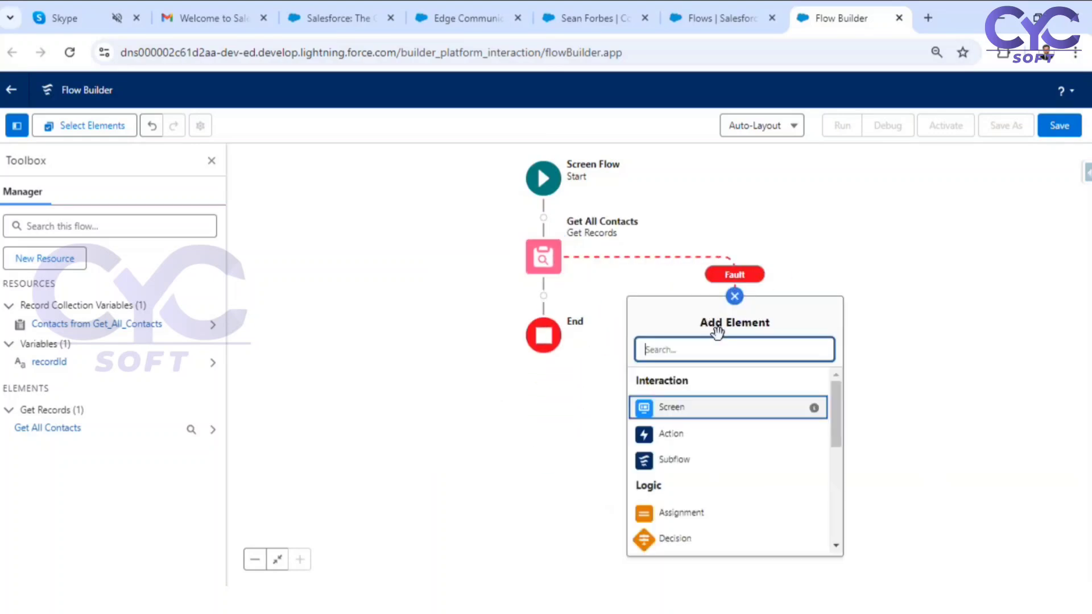
left_click(672, 407)
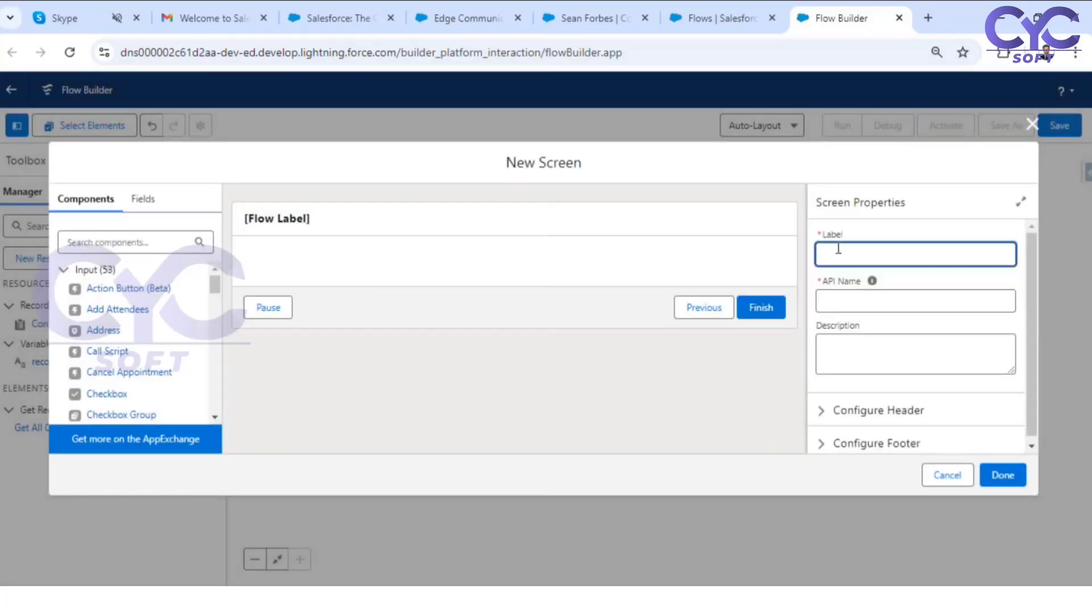
type("Error Screen")
left_click(906, 284)
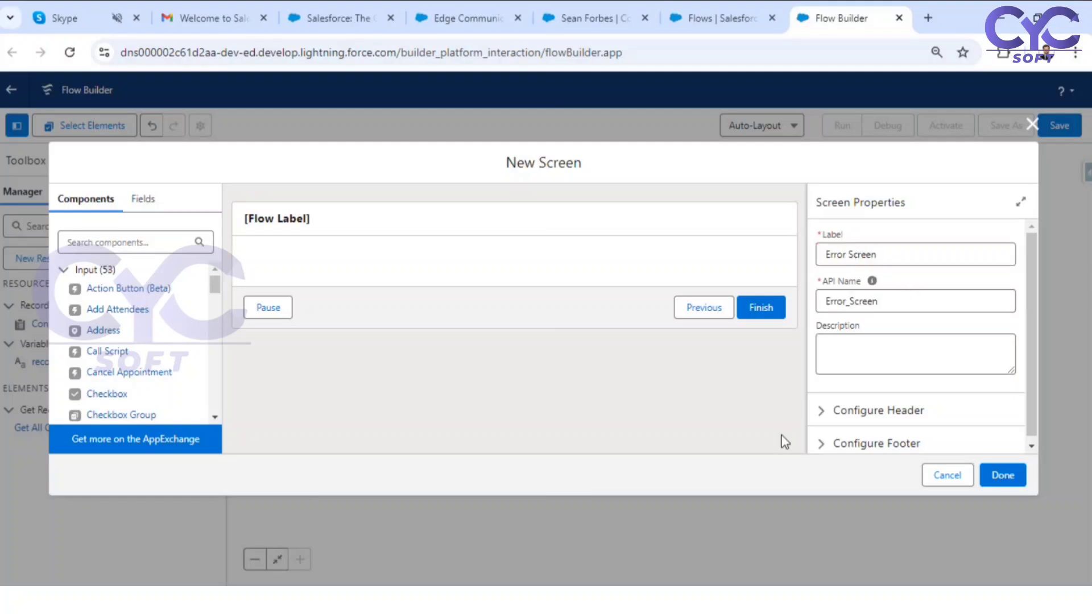
left_click(827, 413)
left_click(848, 430)
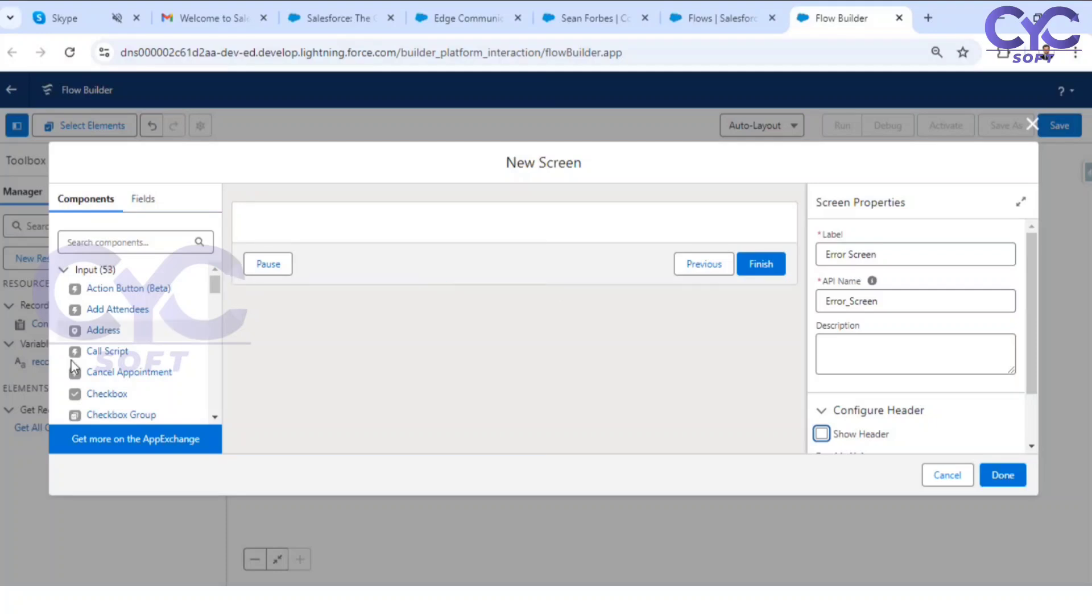
Add a Display Text component to the error screen with the API name ErrorMesg.
scroll(157, 341, "down", 15)
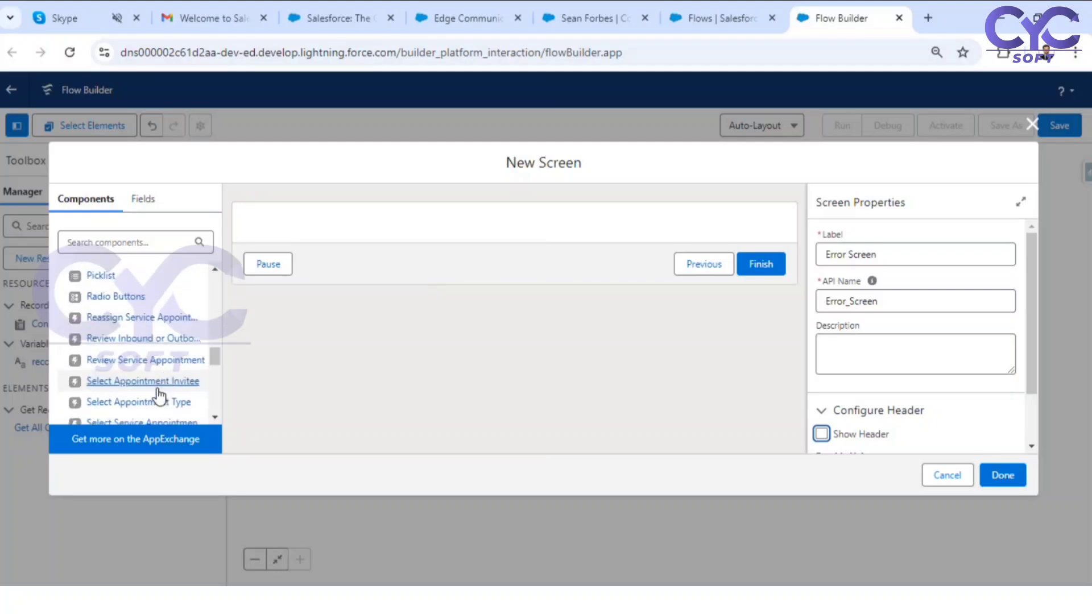
left_click_drag(128, 373, 397, 233)
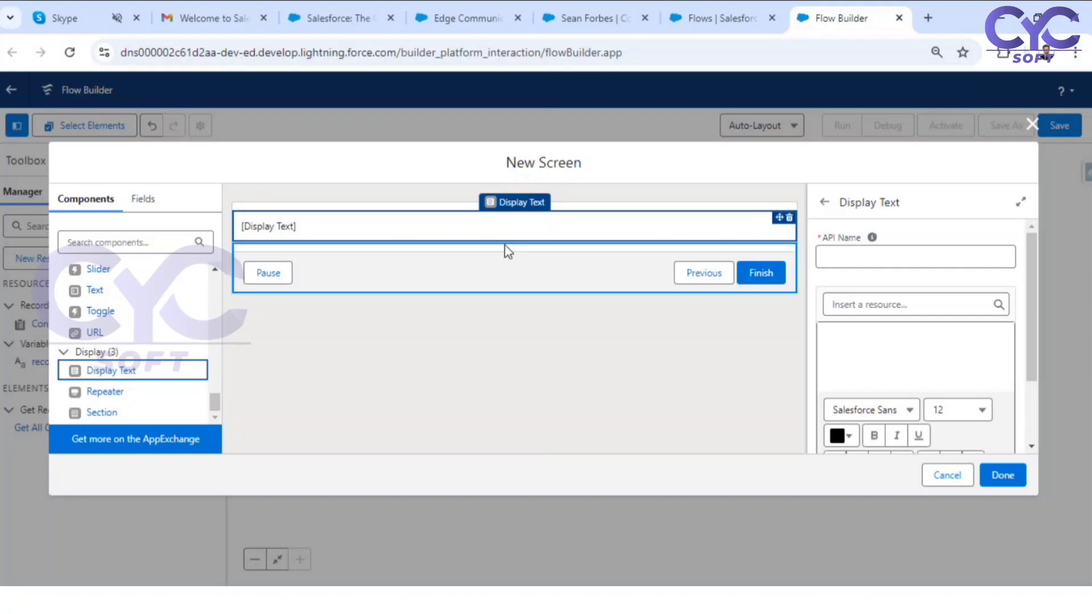
left_click(866, 257)
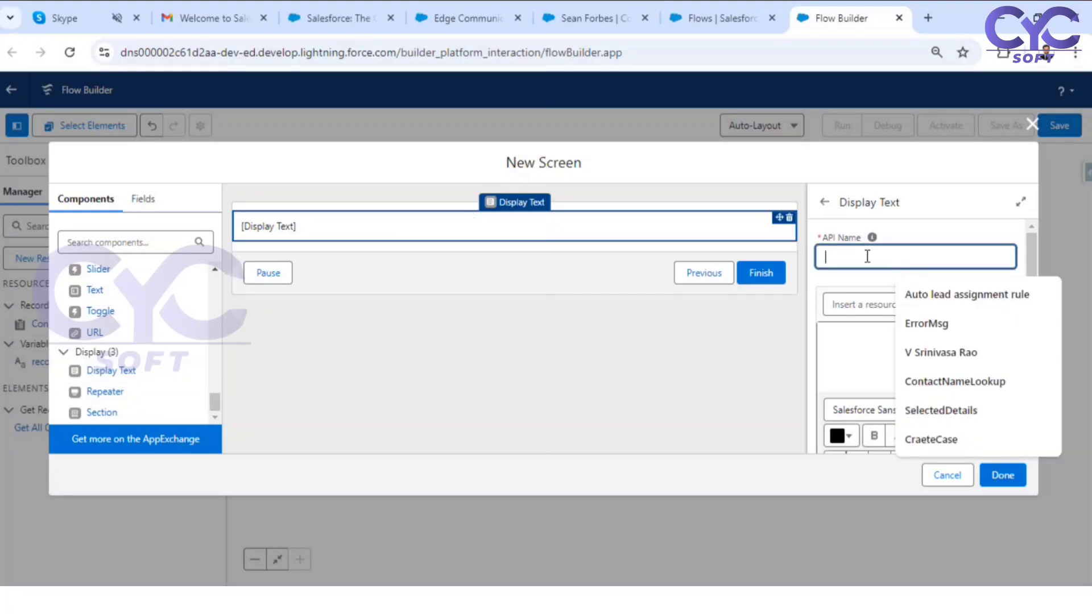
type("Error Mesg")
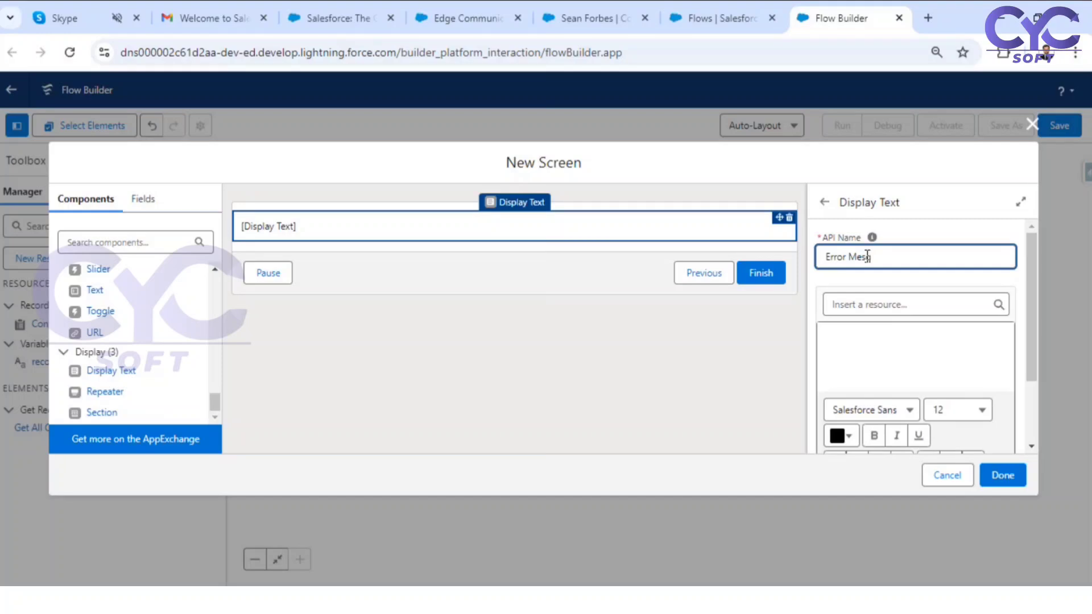
left_click(848, 255)
key("BackSpace")
left_click(846, 273)
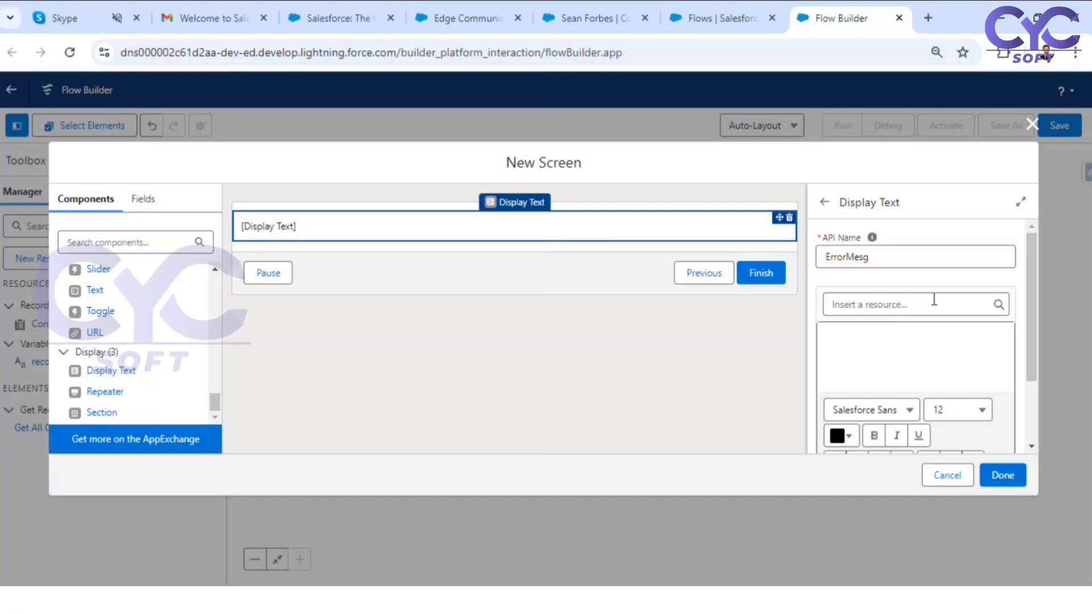
Insert the $Flow.FaultMessage resource as the content of the ErrorMesg display text.
scroll(968, 367, "down", 2)
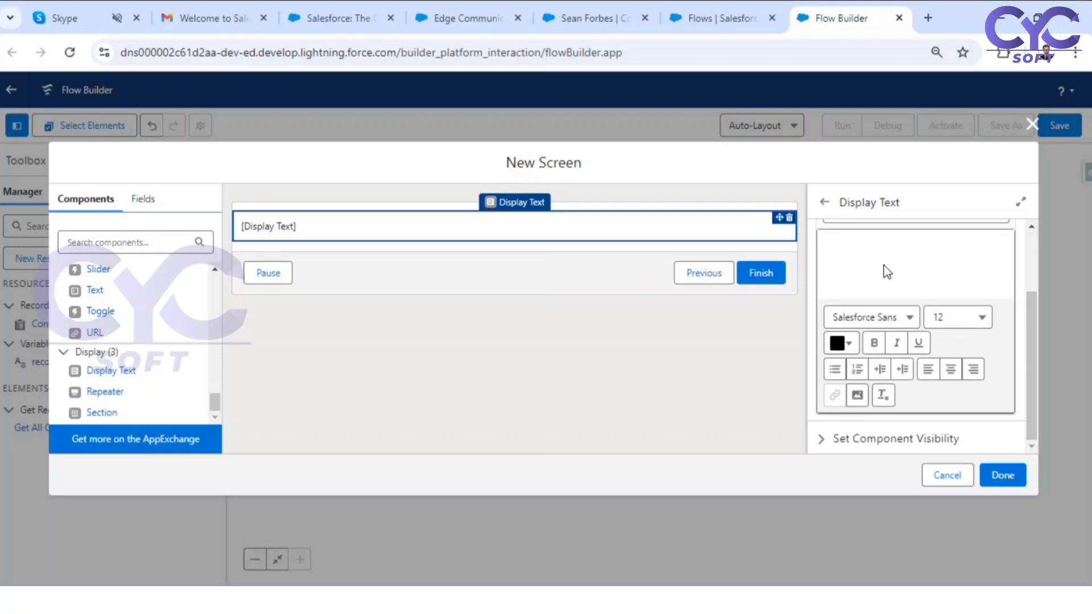
scroll(886, 272, "up", 2)
left_click(870, 292)
scroll(910, 432, "down", 2)
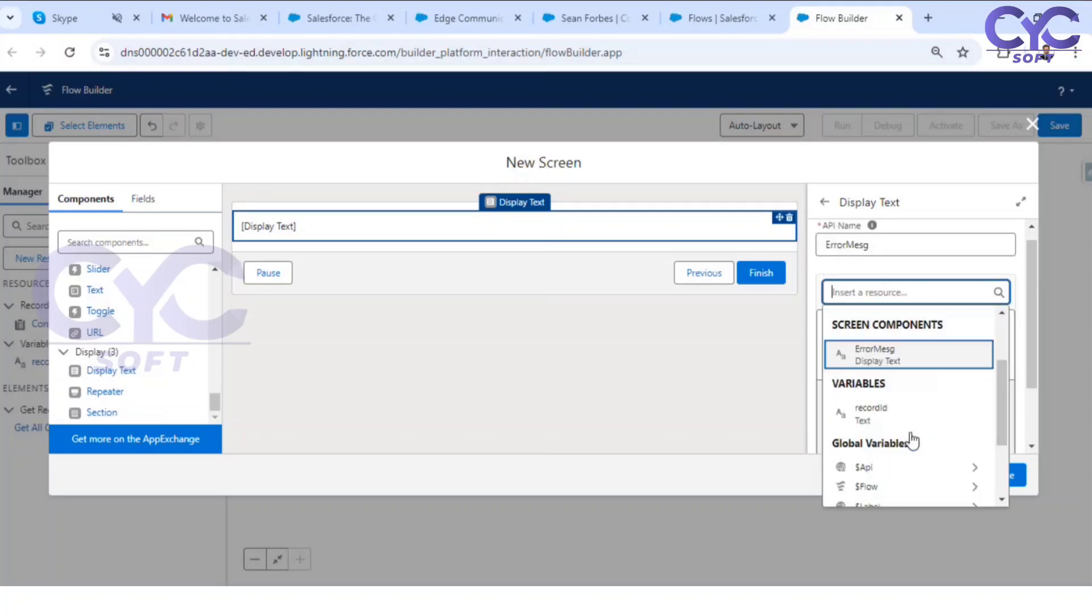
scroll(910, 435, "down", 2)
left_click(904, 382)
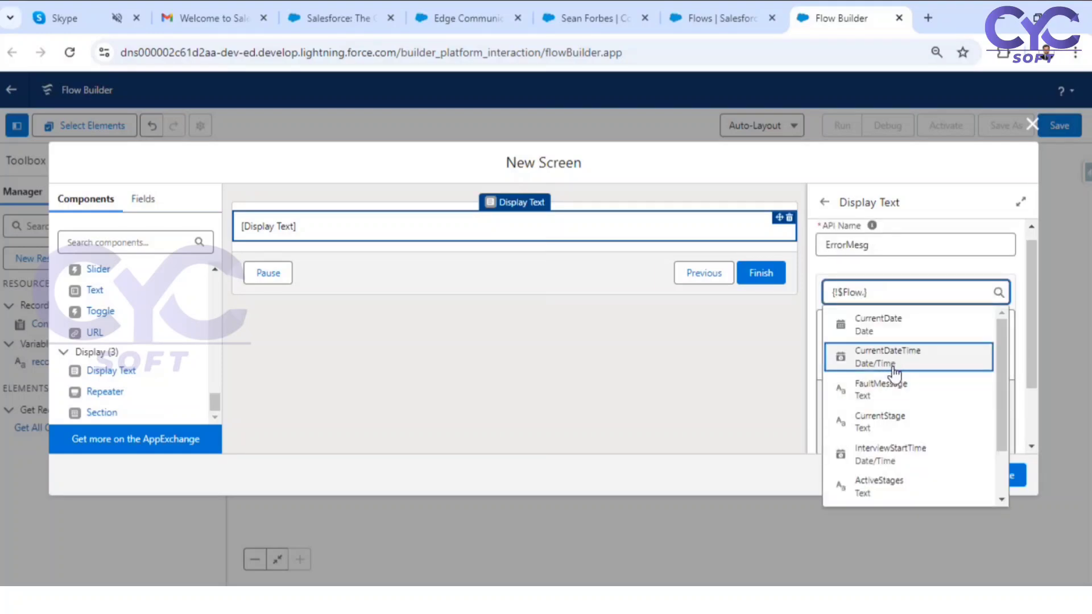
left_click(905, 387)
Format the fault message text at size 20, centred and coloured red #FF0808, and finish the error screen.
left_click_drag(935, 333, 825, 328)
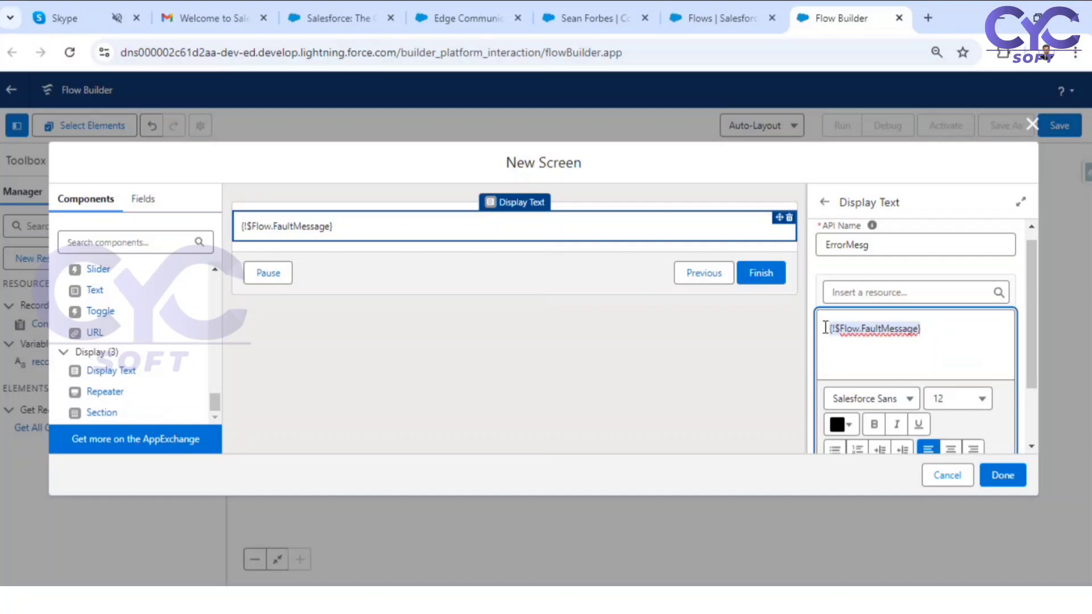
left_click(957, 399)
scroll(909, 309, "down", 3)
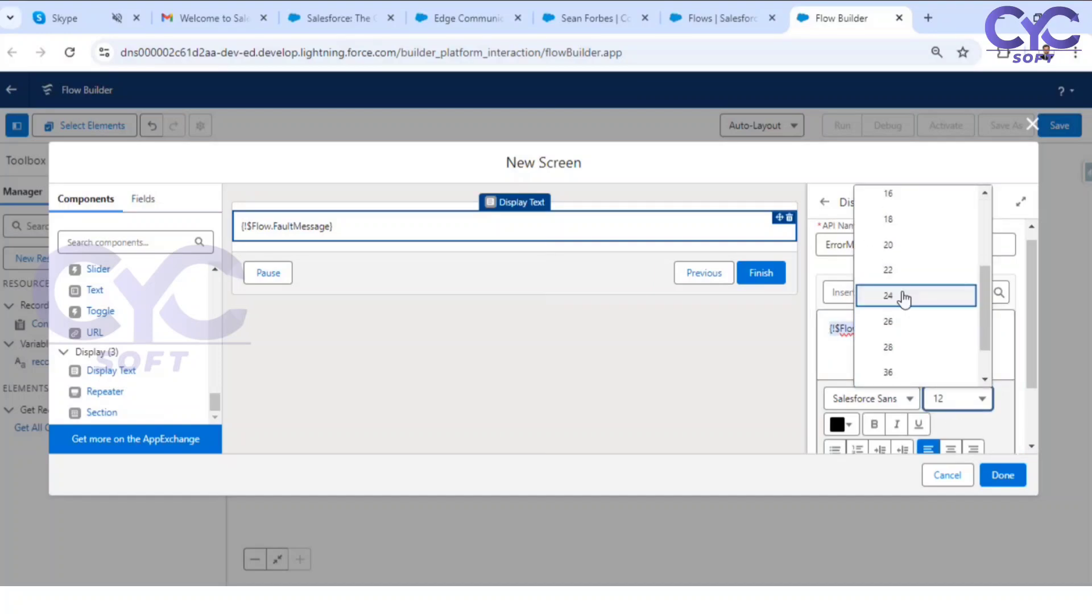
left_click(904, 246)
left_click(950, 449)
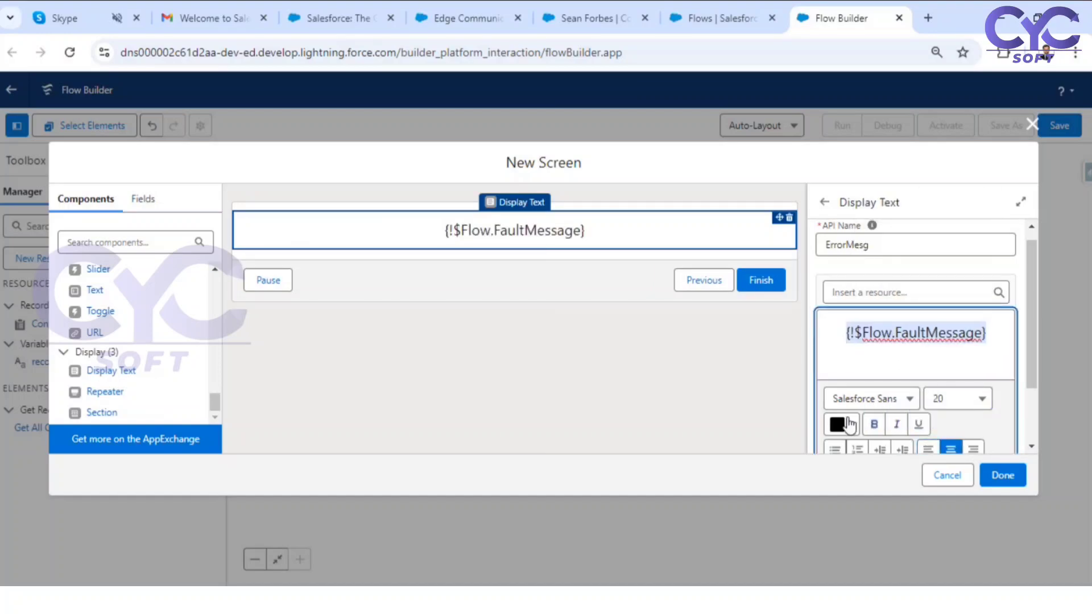
left_click(853, 424)
left_click(969, 244)
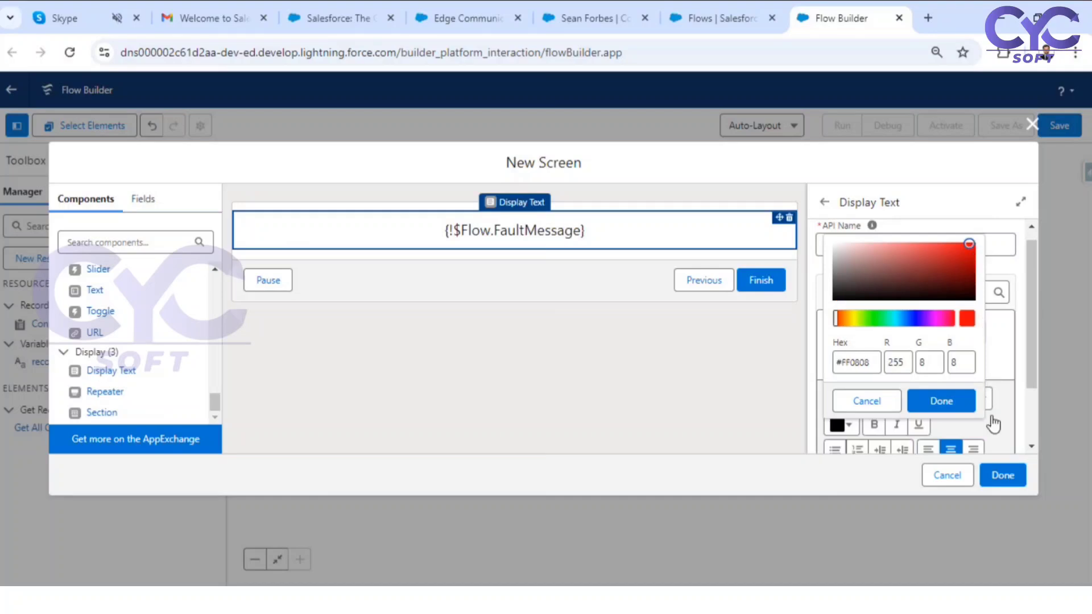
left_click(951, 404)
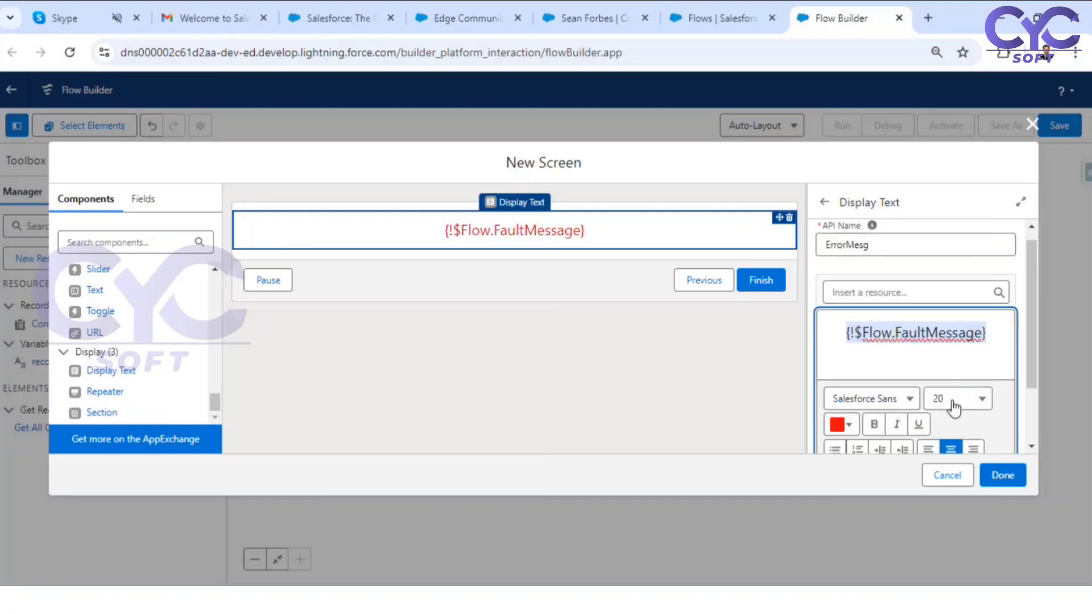
left_click(996, 473)
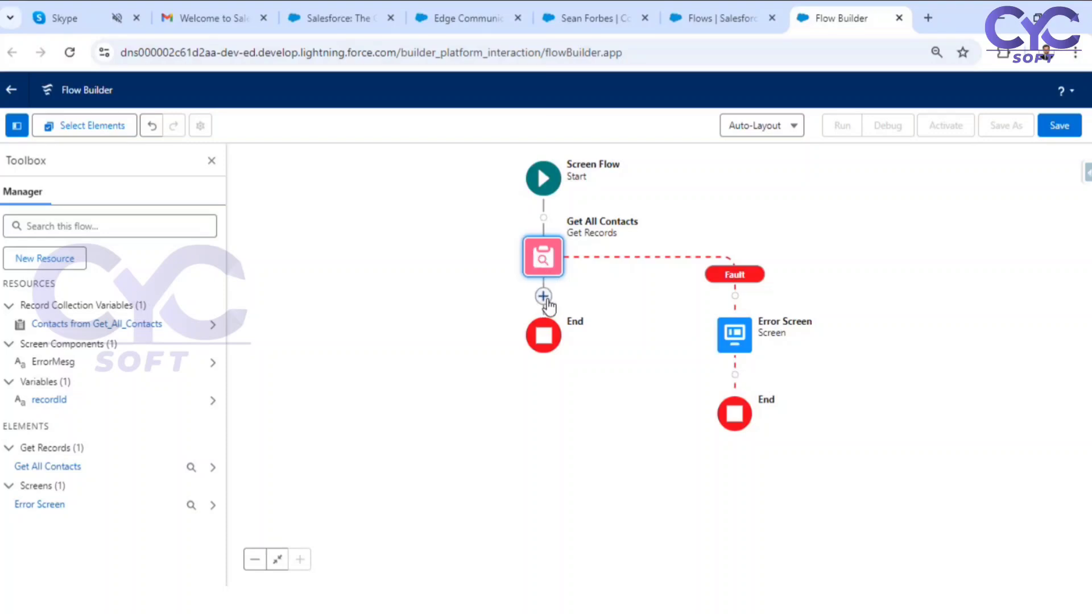
Add a Decision element labelled If Contact found after the Get All Contacts element.
left_click(543, 297)
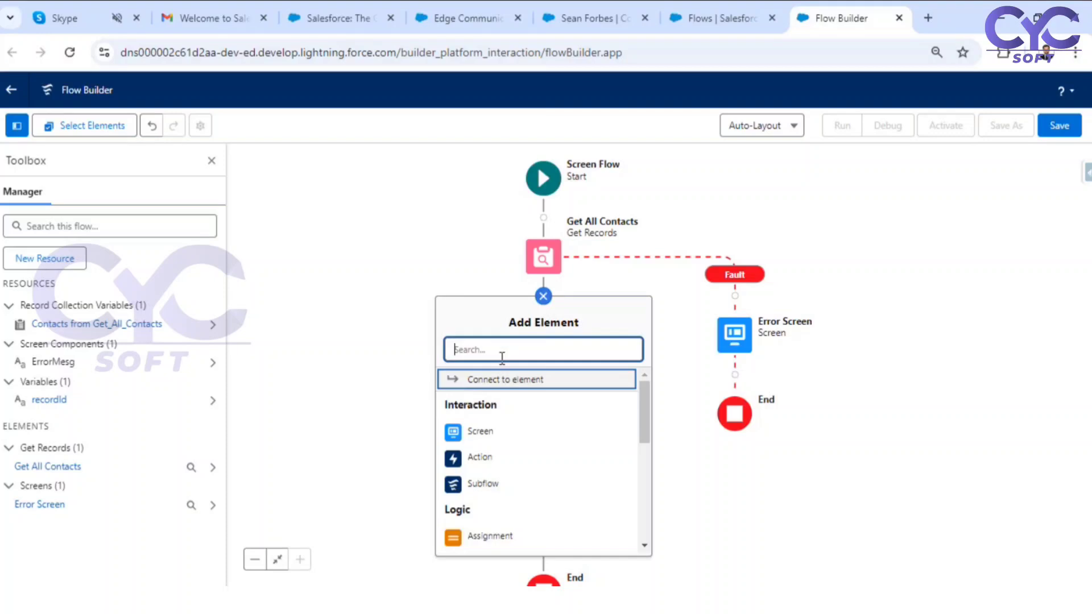
type("dec")
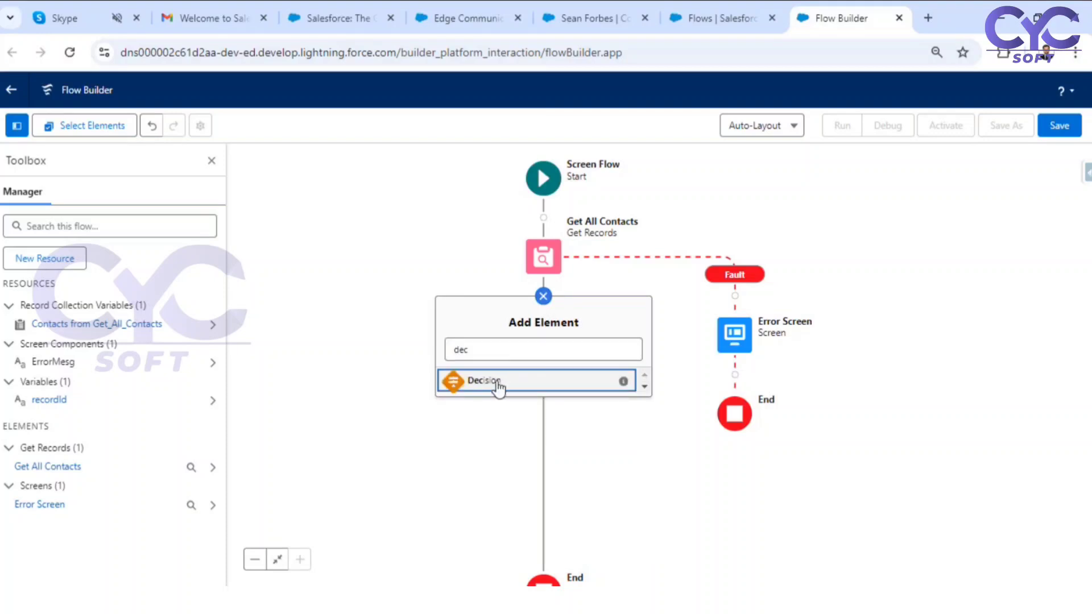
left_click(497, 380)
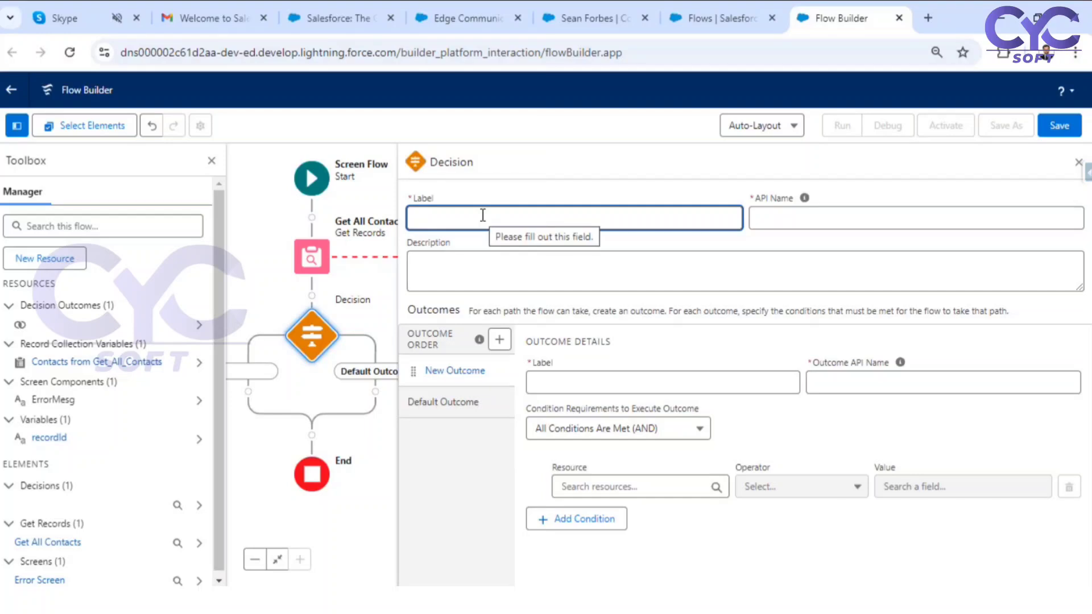
type("Ch")
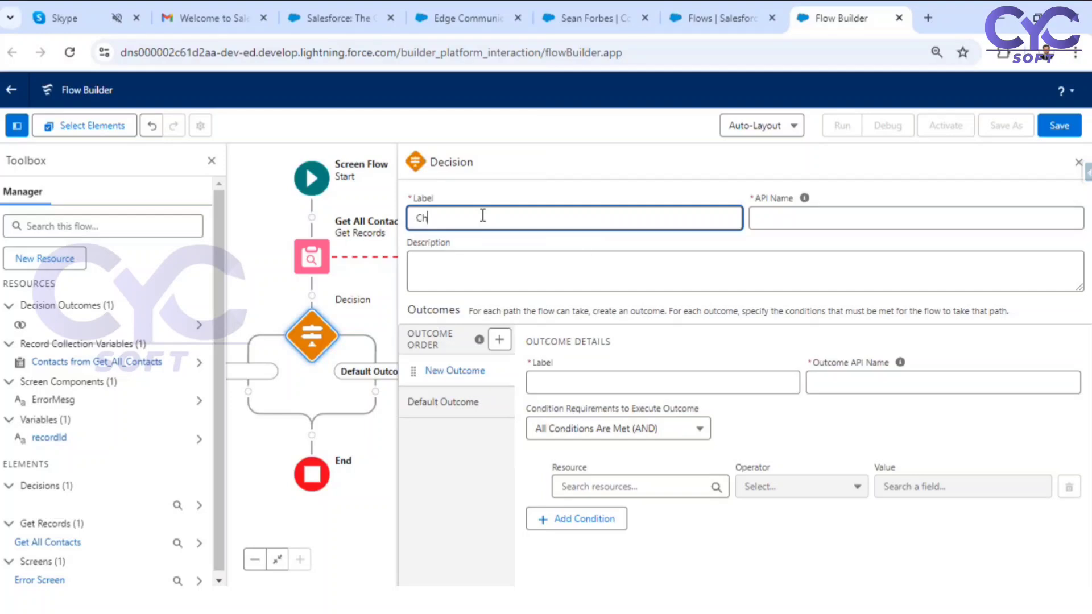
type("eck If Contact found")
left_click_drag(447, 217, 354, 214)
key("BackSpace")
Label the decision's new outcome Found and rename the default outcome Not Found.
left_click(605, 383)
type("F")
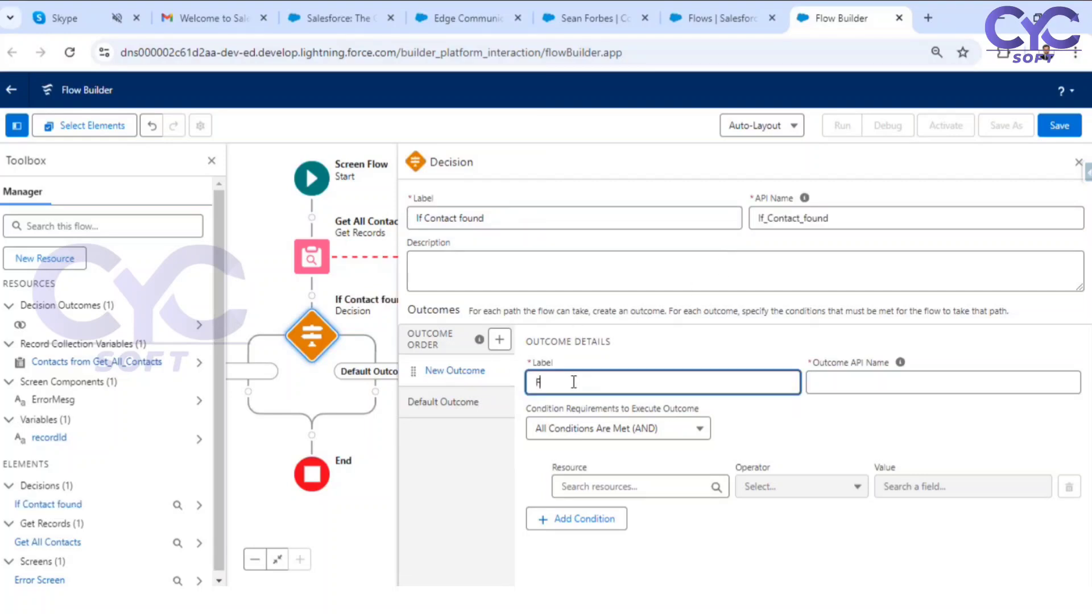
type("ound")
left_click(450, 402)
left_click_drag(632, 387, 498, 377)
type("NOt")
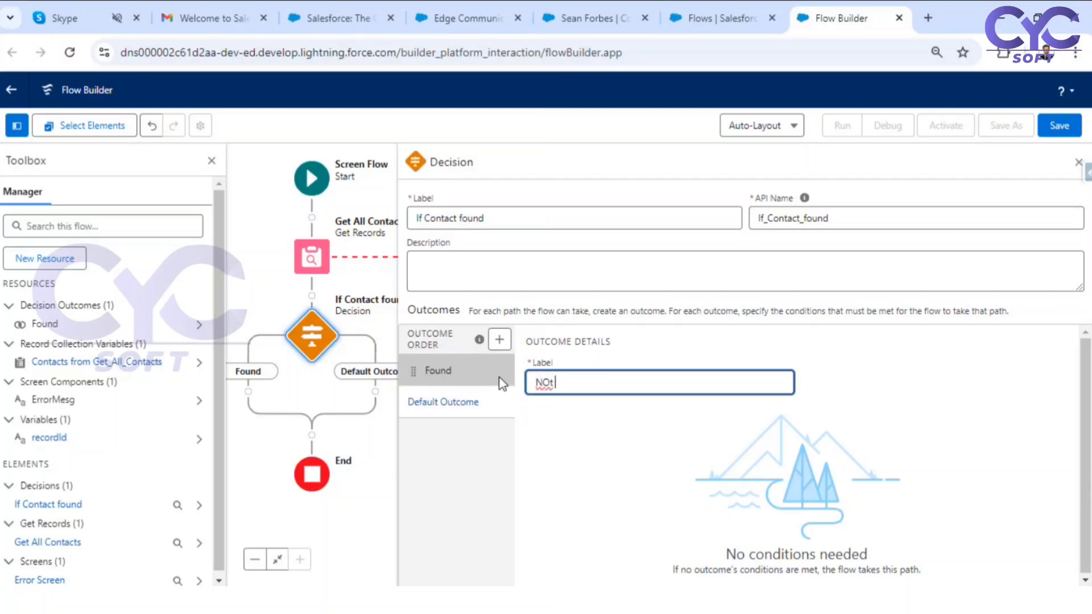
type(" Found")
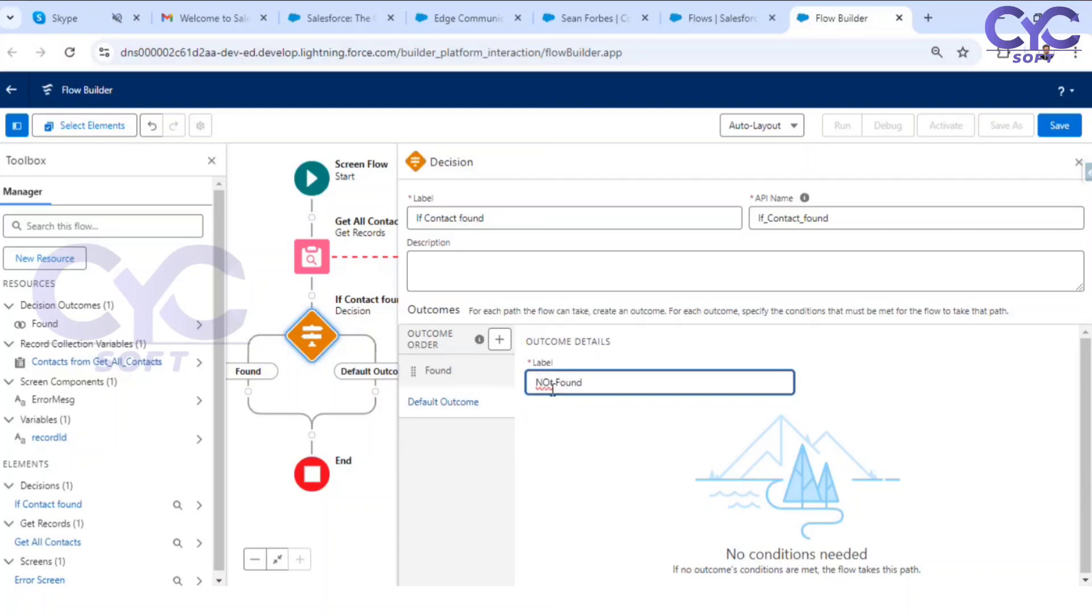
key("BackSpace")
type("o")
Set the Found outcome's condition to Contacts from Get All Contacts, Is Null, False.
left_click(427, 375)
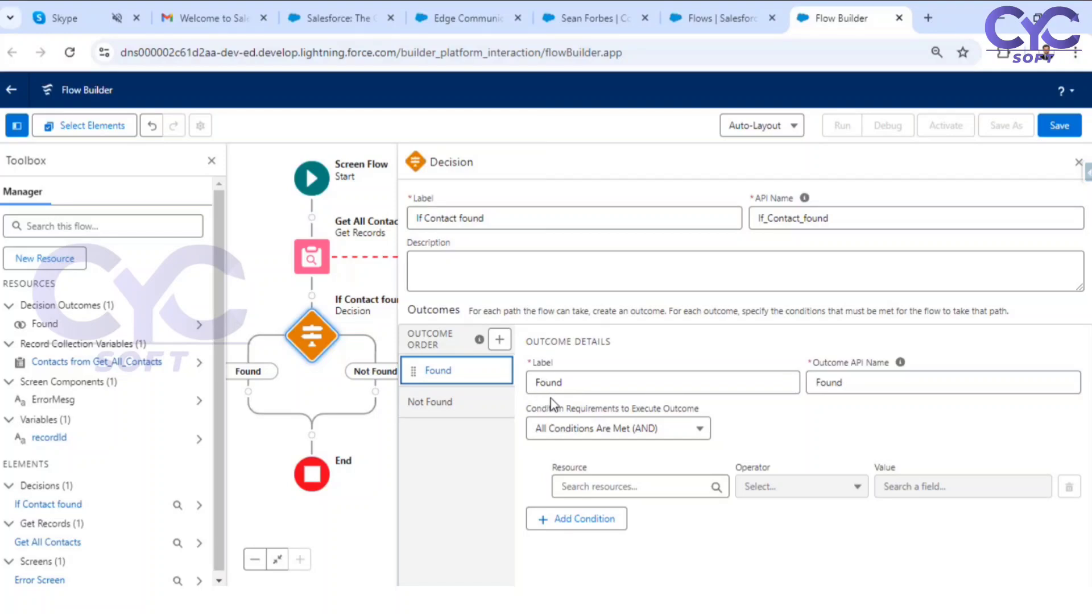
left_click(605, 486)
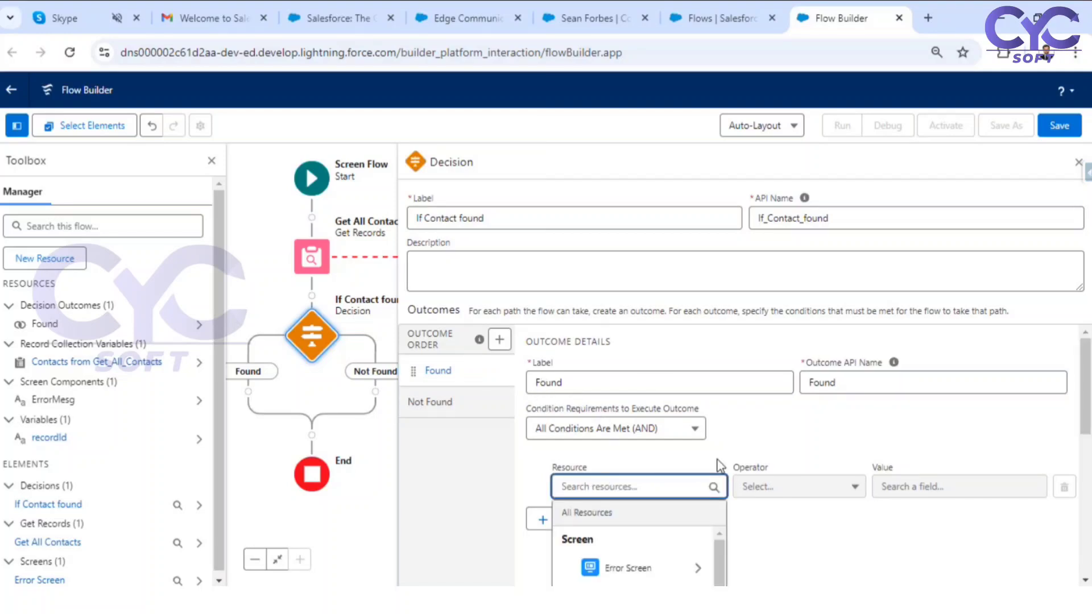
scroll(739, 455, "down", 3)
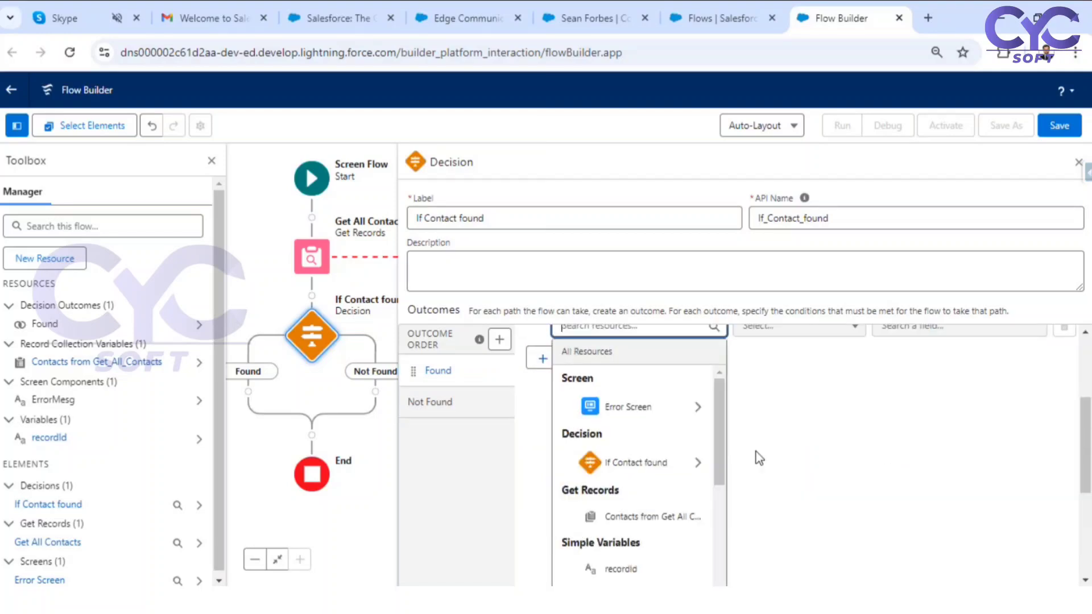
left_click(648, 517)
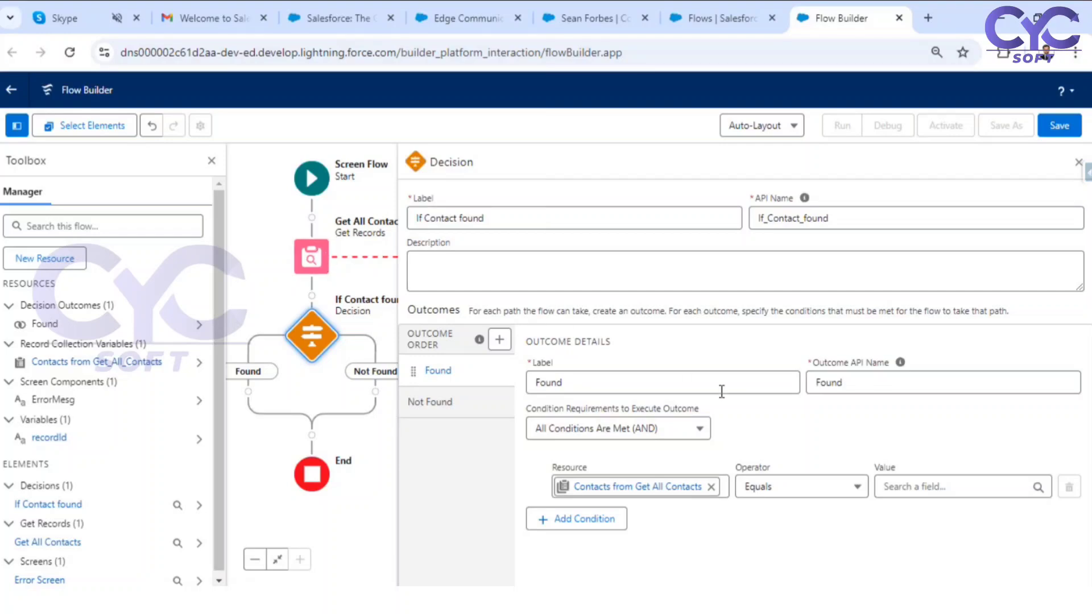
left_click(764, 486)
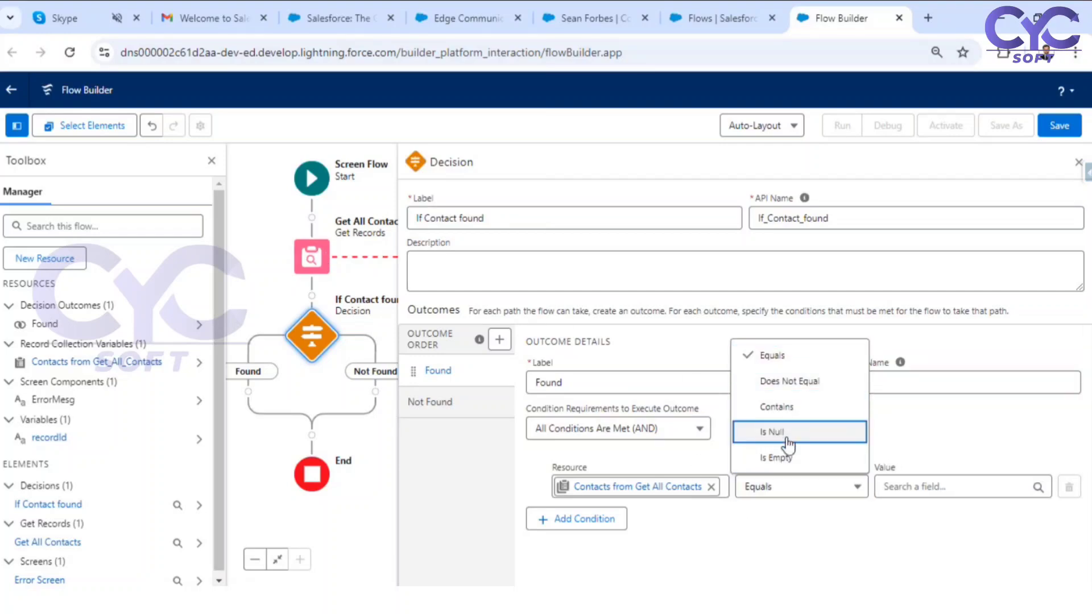
left_click(773, 432)
left_click(924, 484)
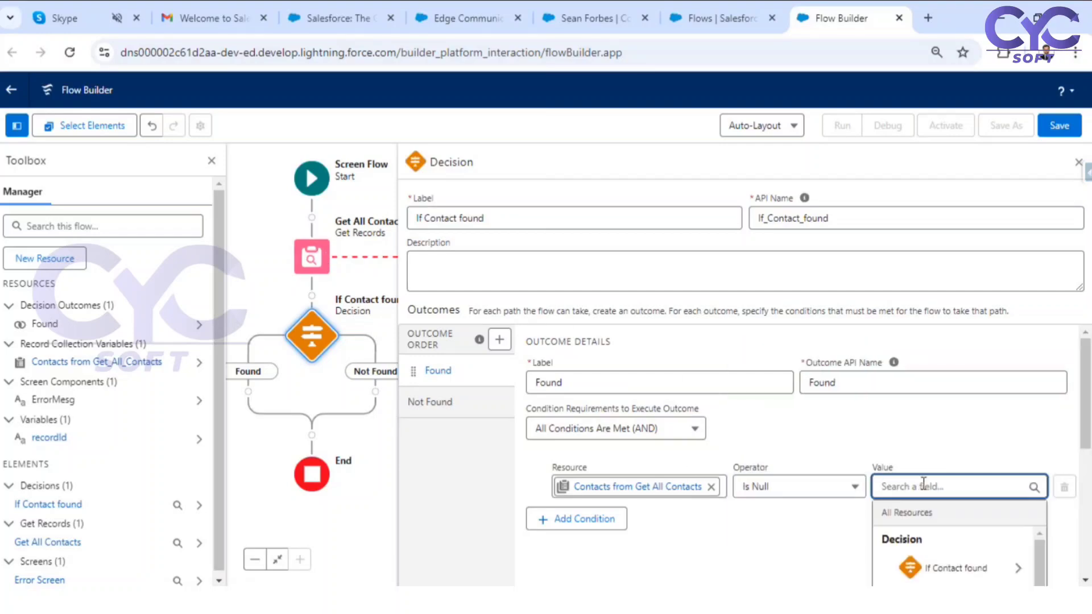
type("fa")
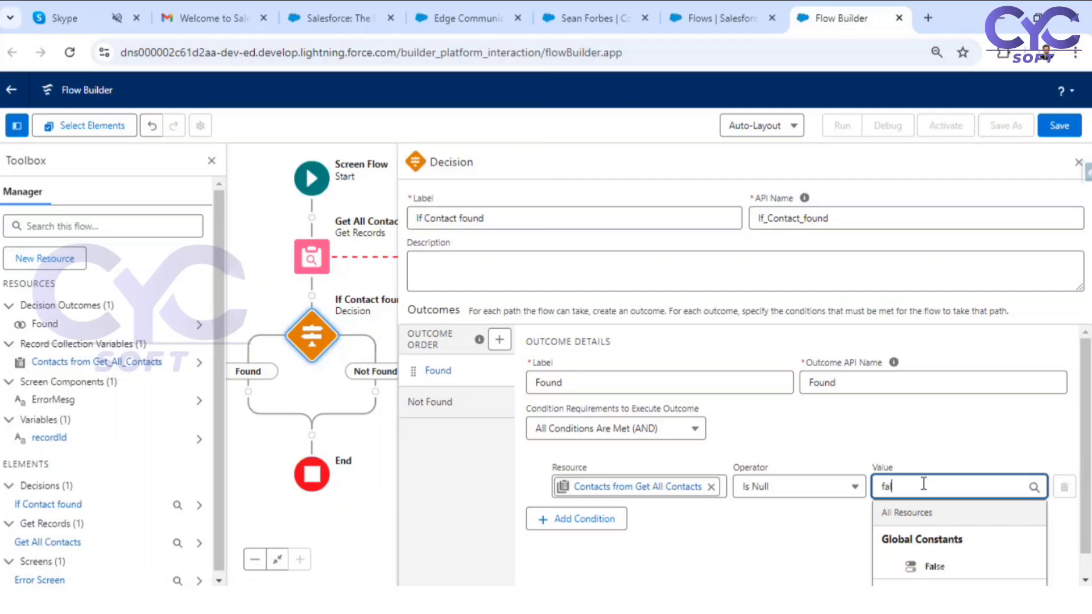
left_click(935, 564)
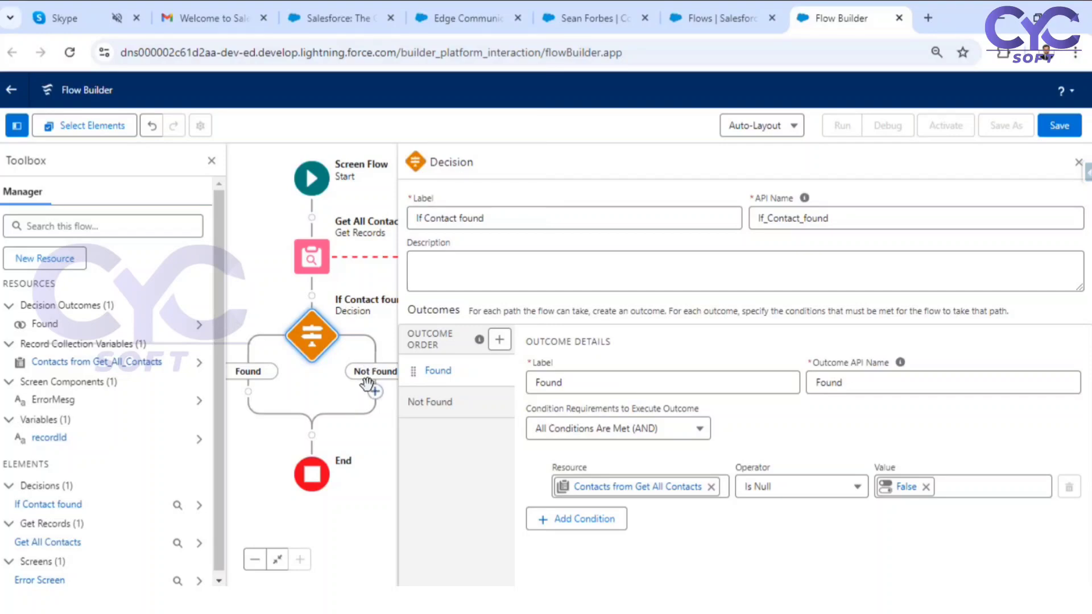
Close the decision's settings and add an End element to its Not Found path.
left_click(1076, 166)
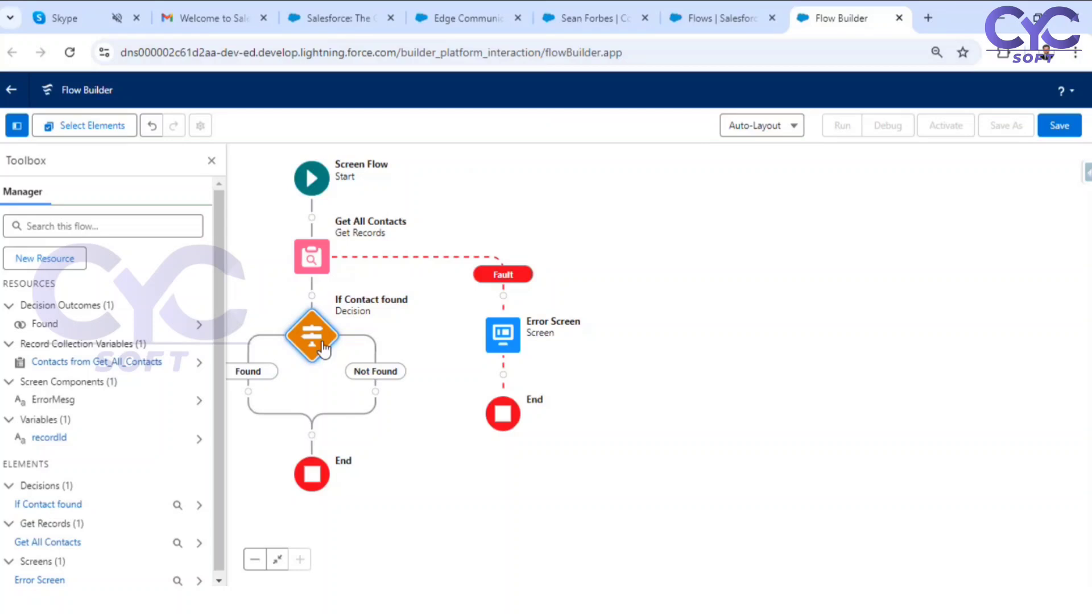
left_click(375, 393)
scroll(398, 489, "down", 3)
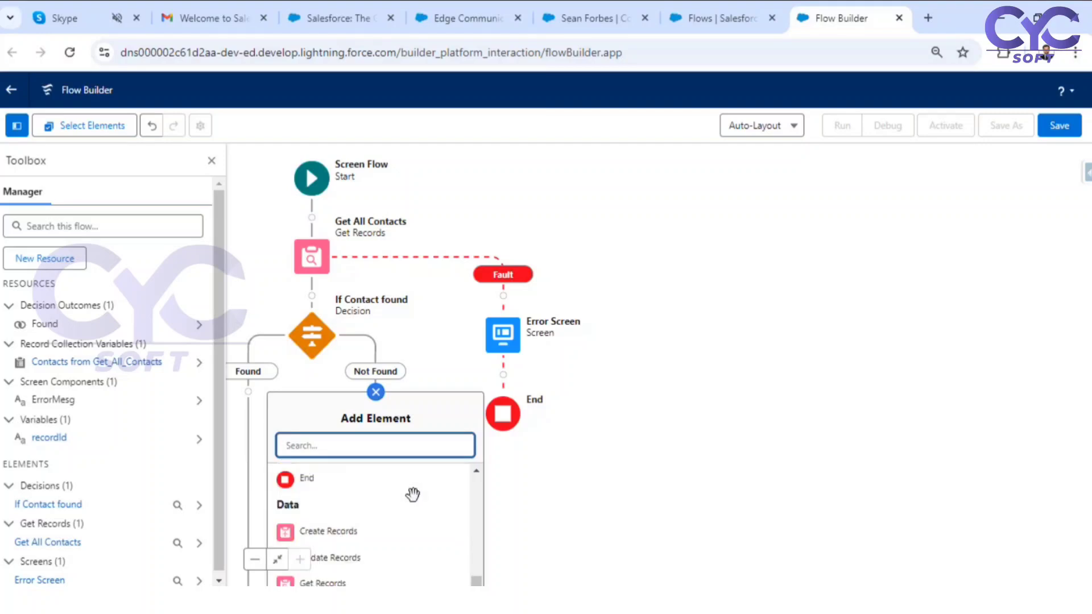
left_click(322, 489)
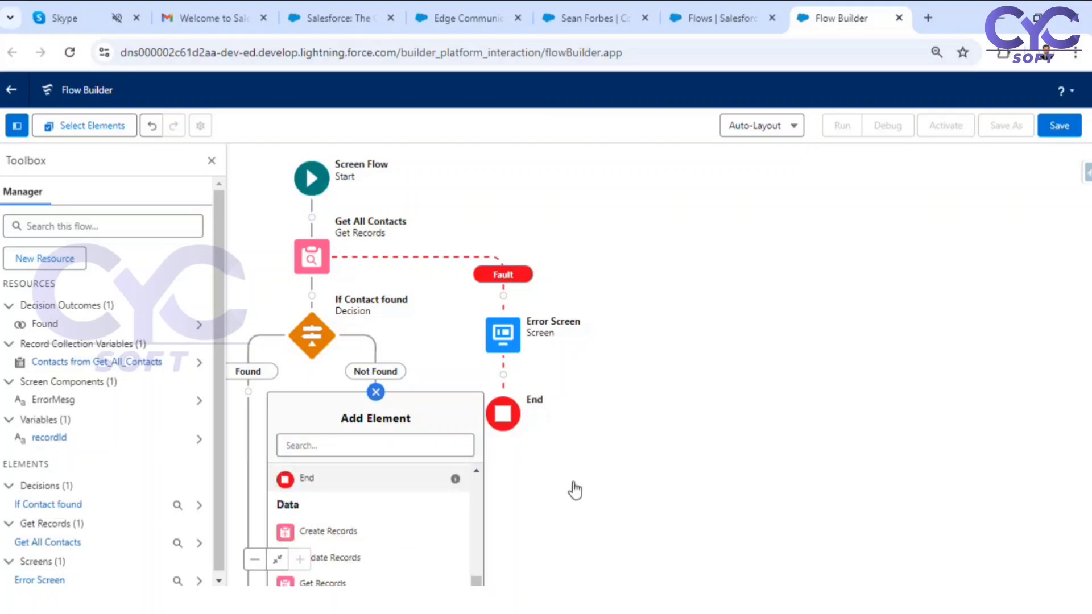
left_click(293, 484)
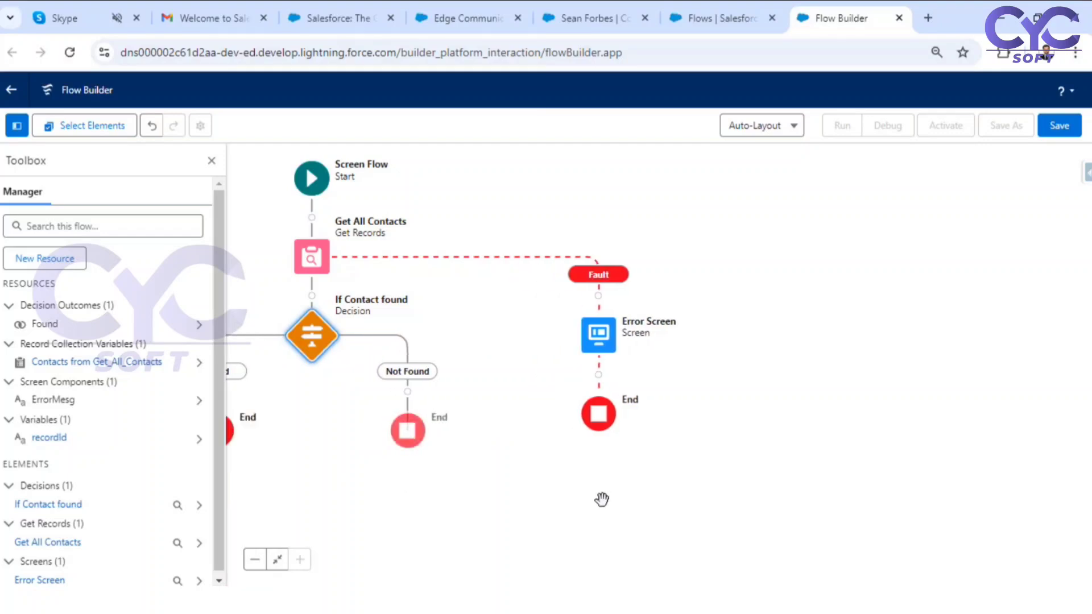
Add a Screen element labelled No Contact SCreen on the Not Found path, with its header hidden.
left_click_drag(523, 488, 697, 394)
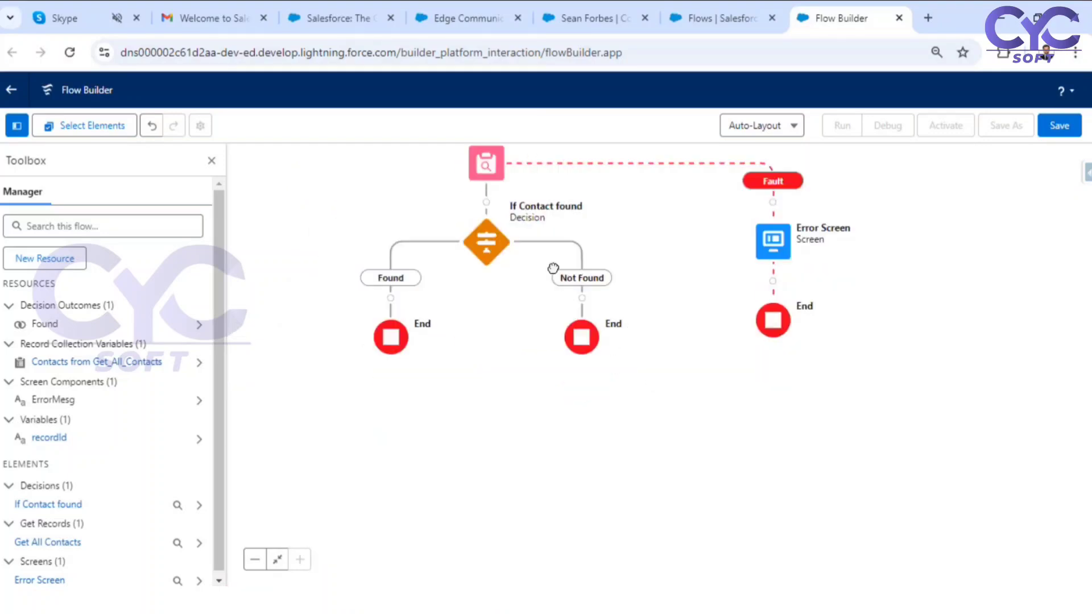
left_click(582, 299)
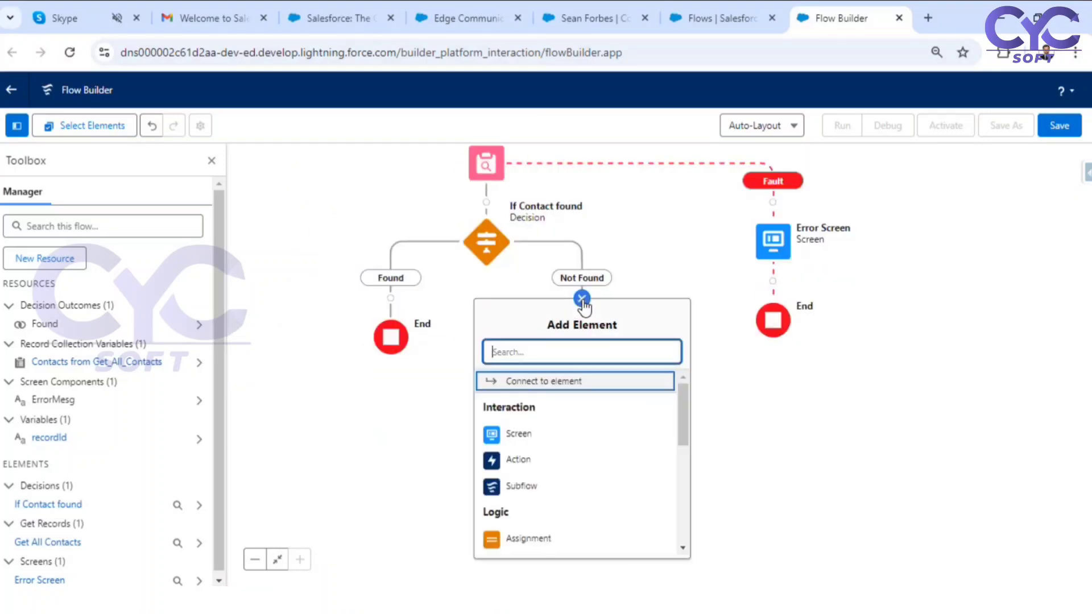
left_click(523, 436)
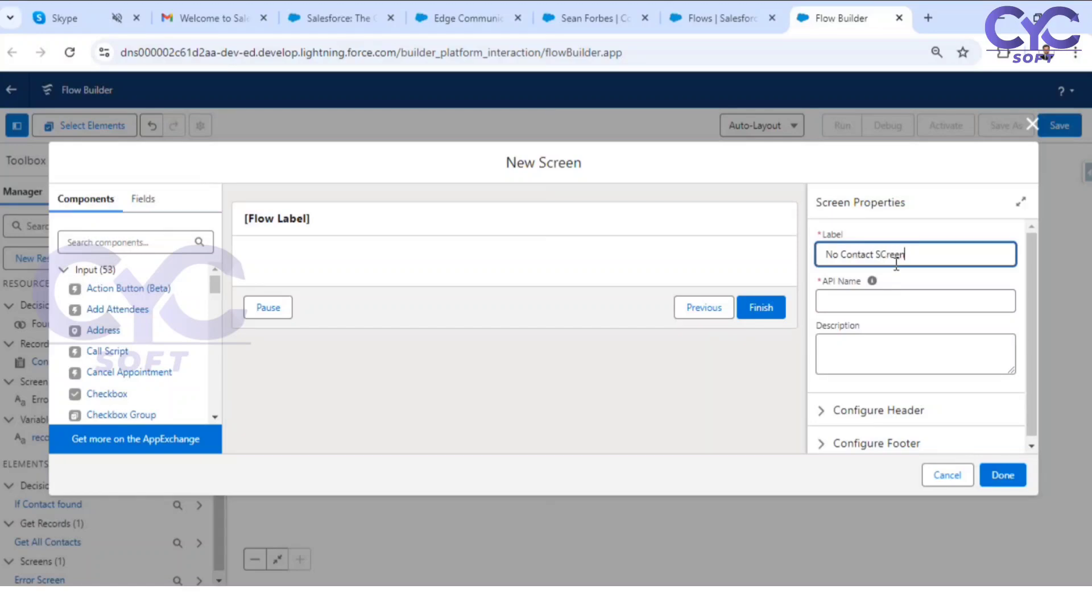
type("No Contact SCreen")
left_click(913, 227)
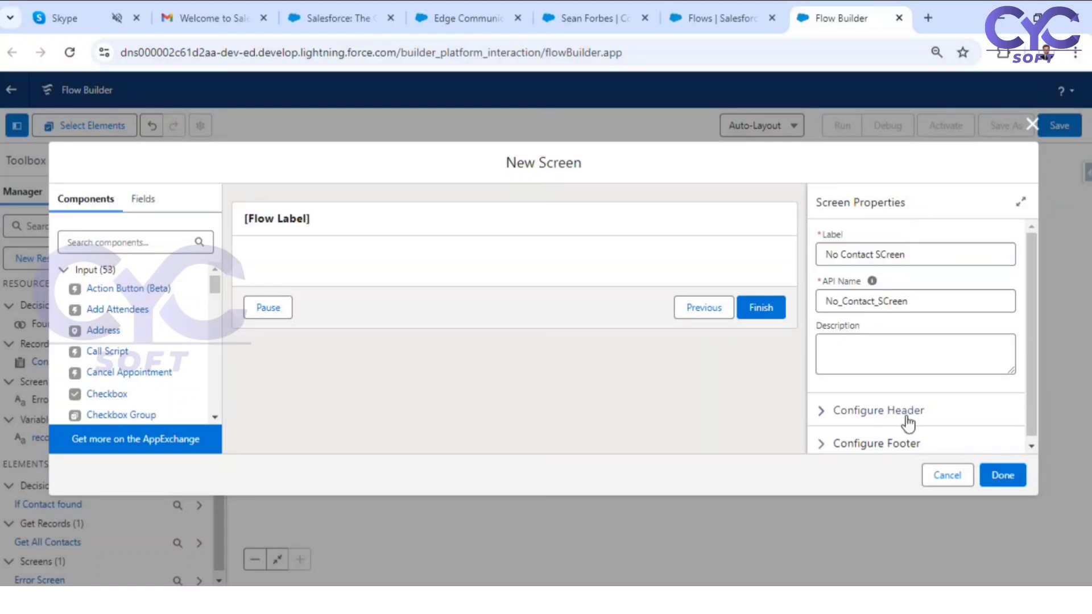
left_click(859, 425)
left_click(868, 437)
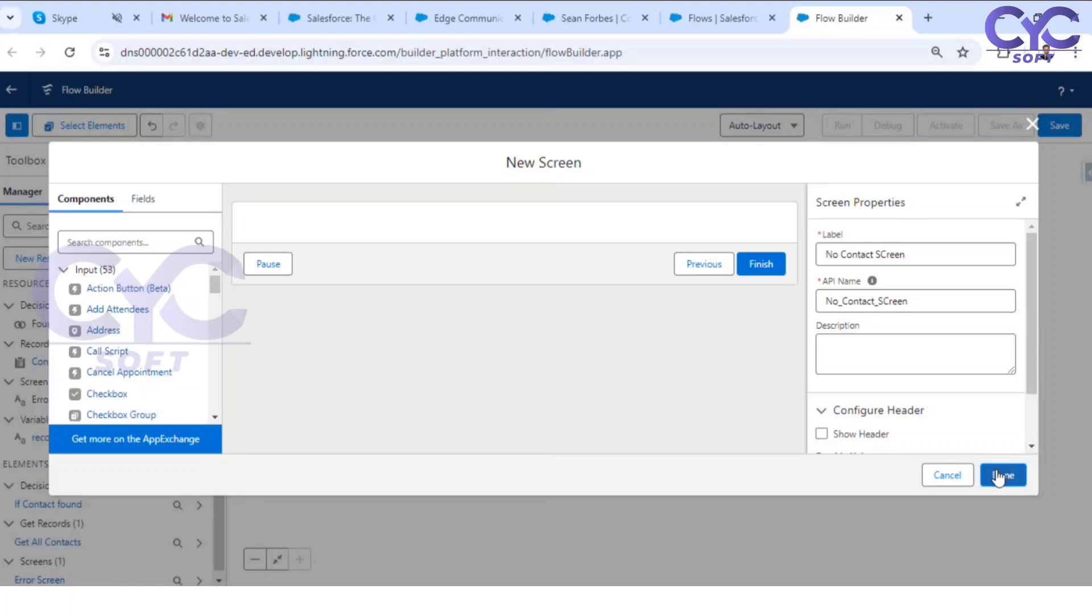
left_click(996, 472)
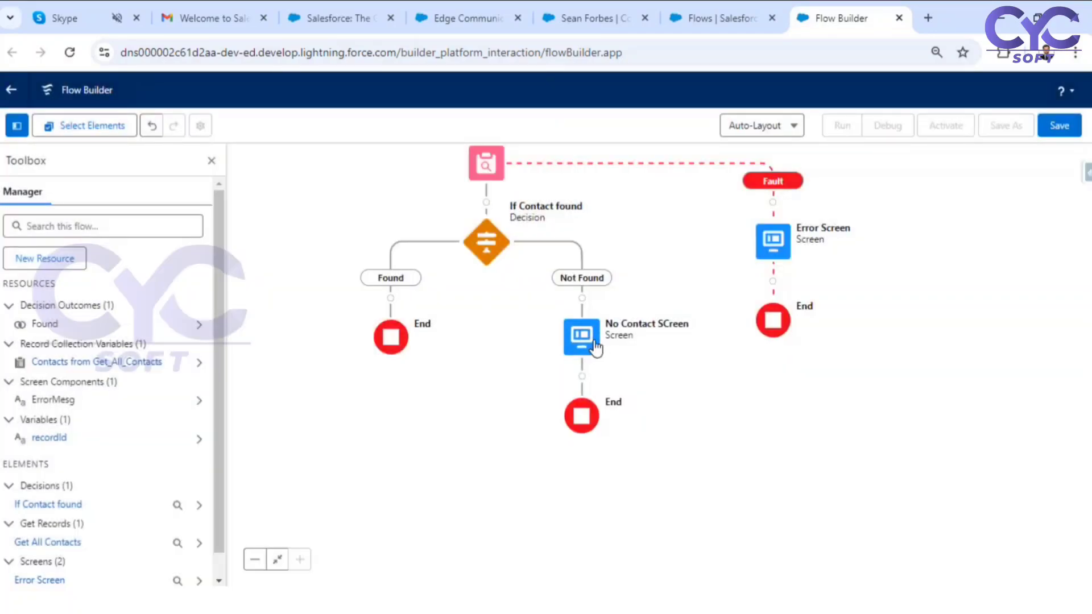
Add a Call Script component to the No Contact SCreen, enter NO Contacts to display as its API name and copy that text.
double_click(595, 347)
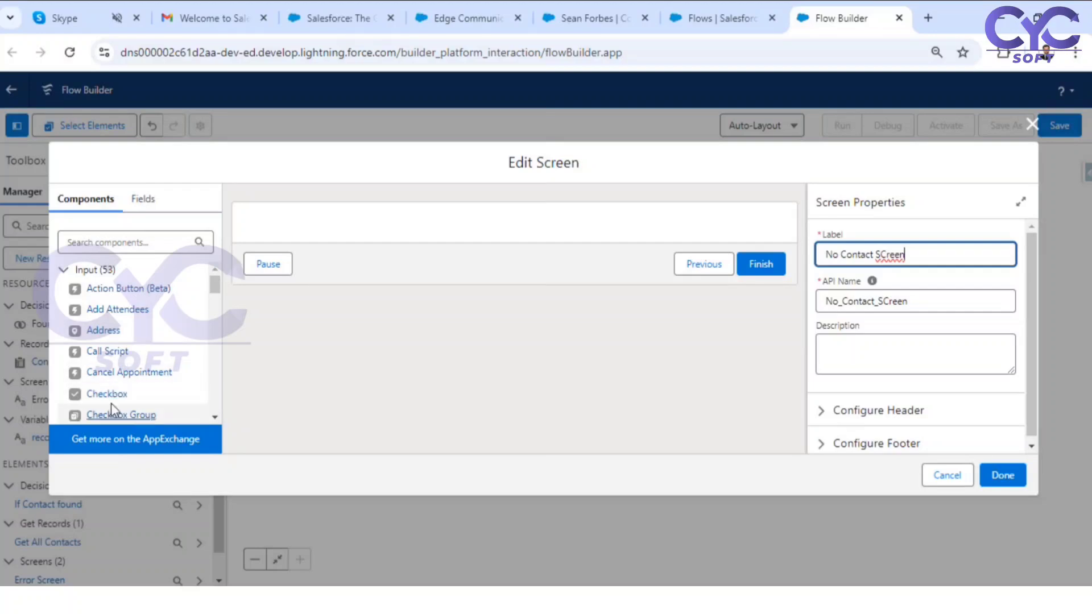
left_click_drag(114, 356, 389, 232)
left_click(876, 255)
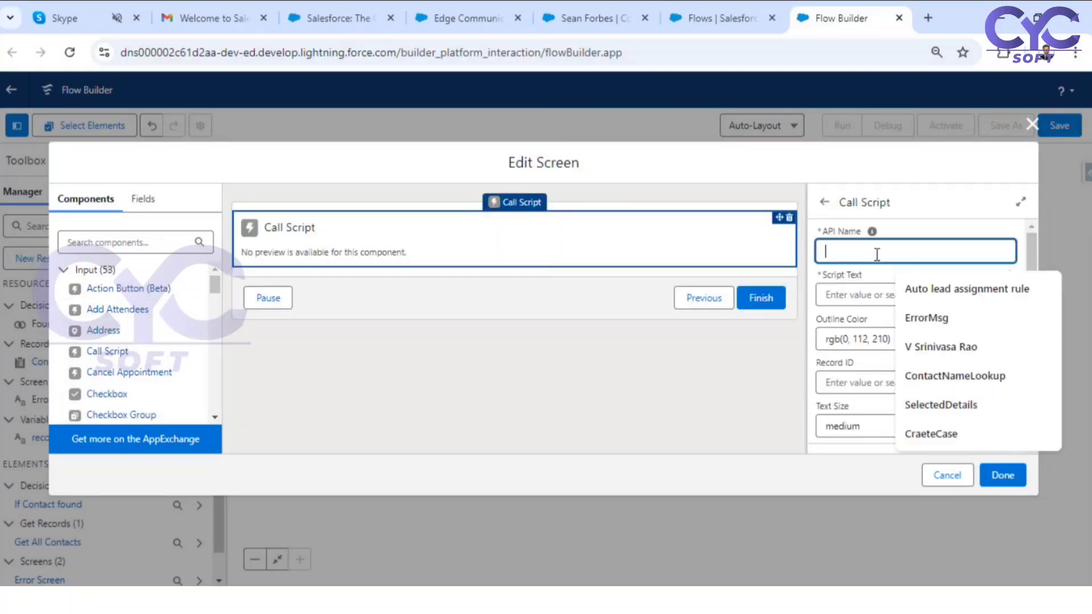
type("NC")
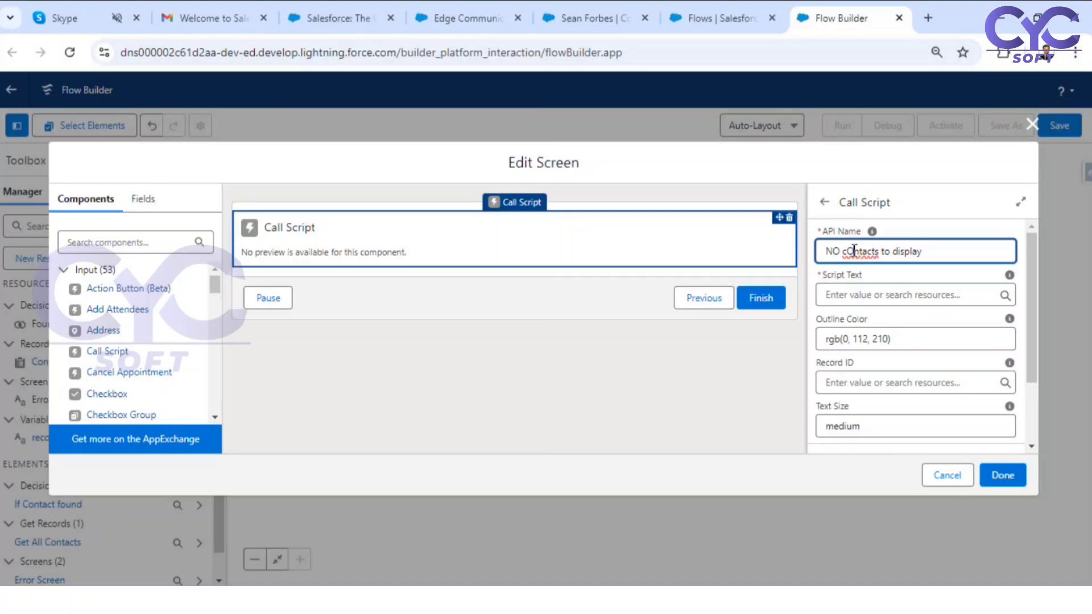
left_click(854, 251)
key("BackSpace")
key("BackSpace")
type("Co")
left_click_drag(953, 252, 809, 257)
key("ctrl+c")
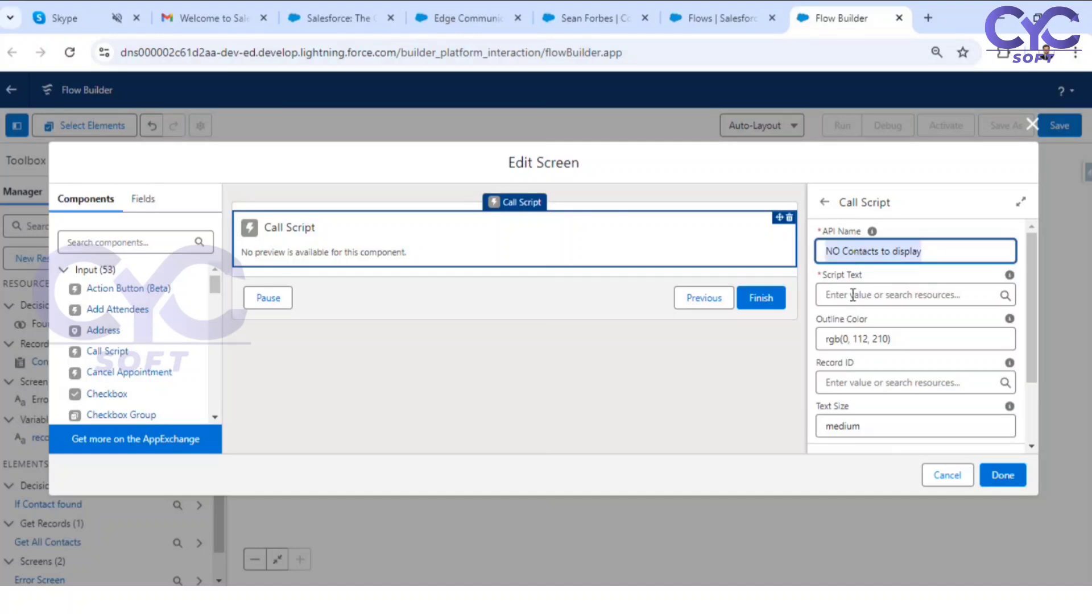
Remove the spaces from the Call Script's API name to make it NOContactstodisplay.
left_click(843, 255)
key("BackSpace")
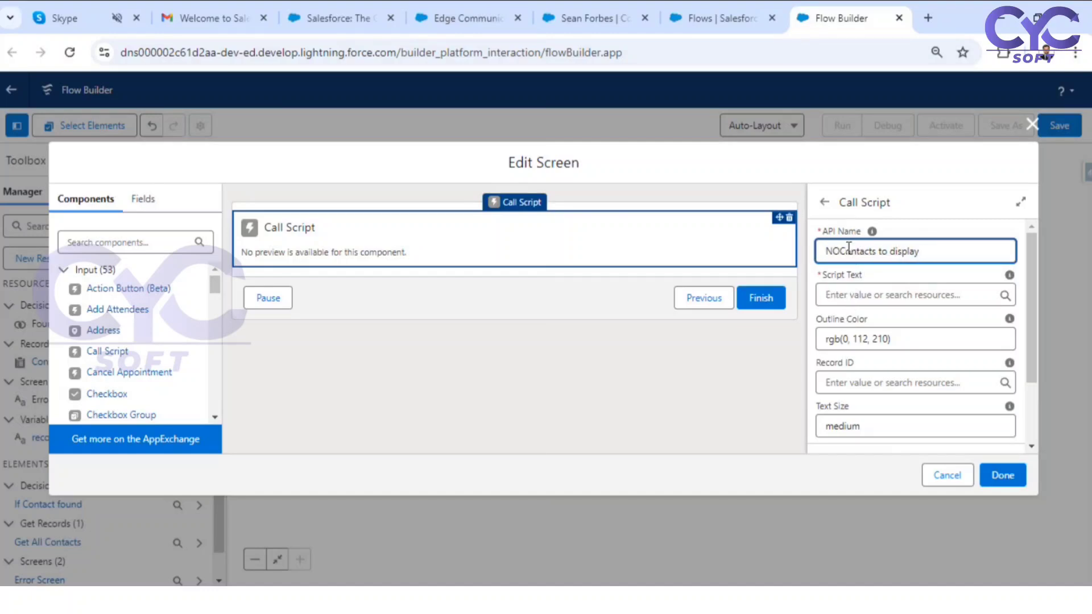
left_click(878, 252)
key("BackSpace")
left_click(887, 251)
key("BackSpace")
Set the Call Script's script text to No Contacts to display and finish the screen.
left_click(910, 295)
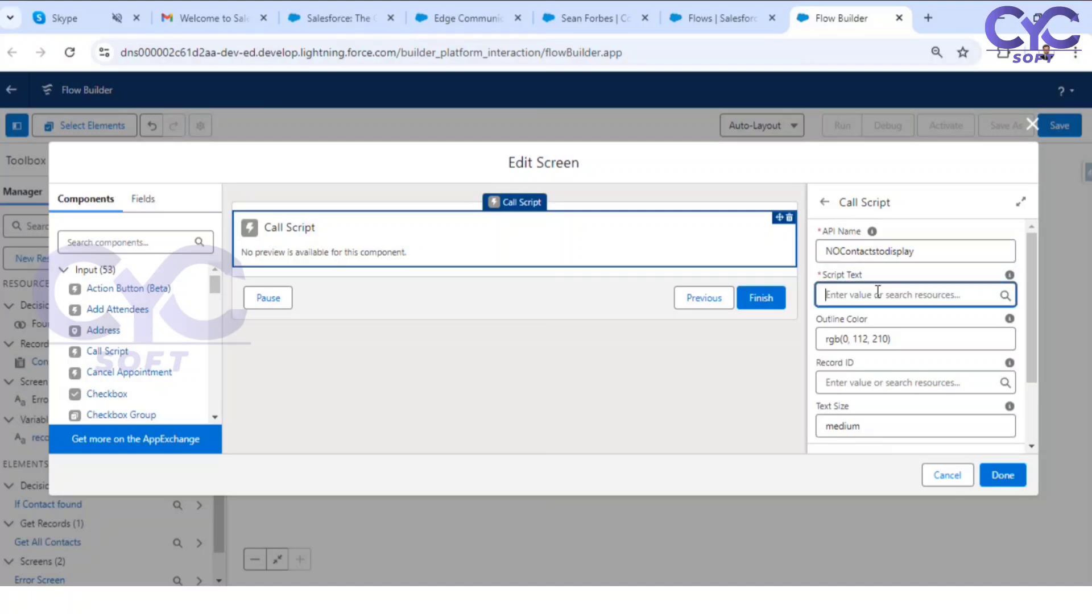
key("ctrl+v")
left_click(840, 295)
key("BackSpace")
type("o")
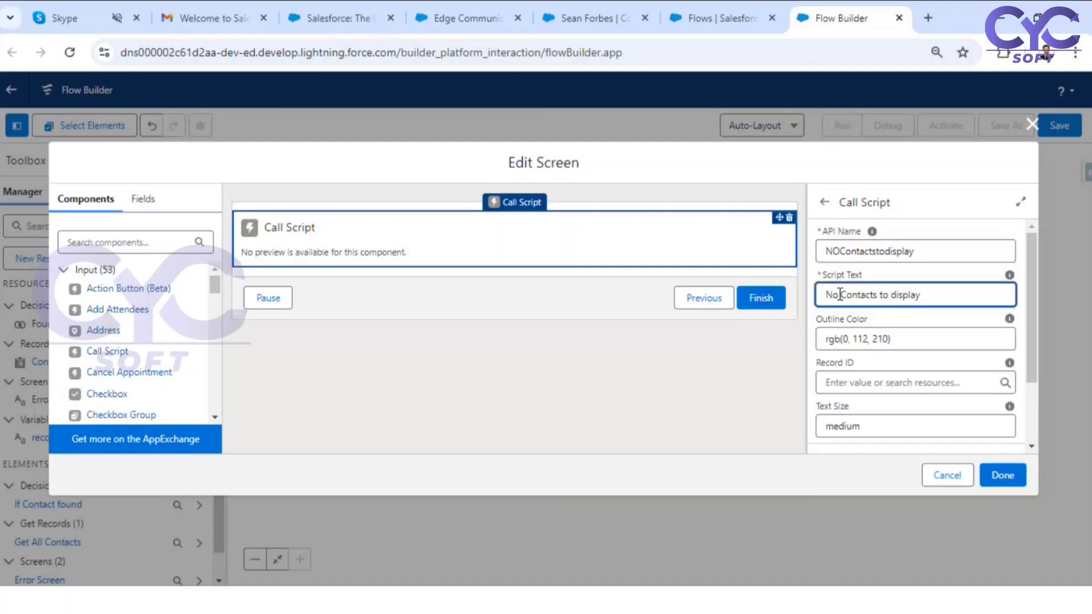
left_click(714, 423)
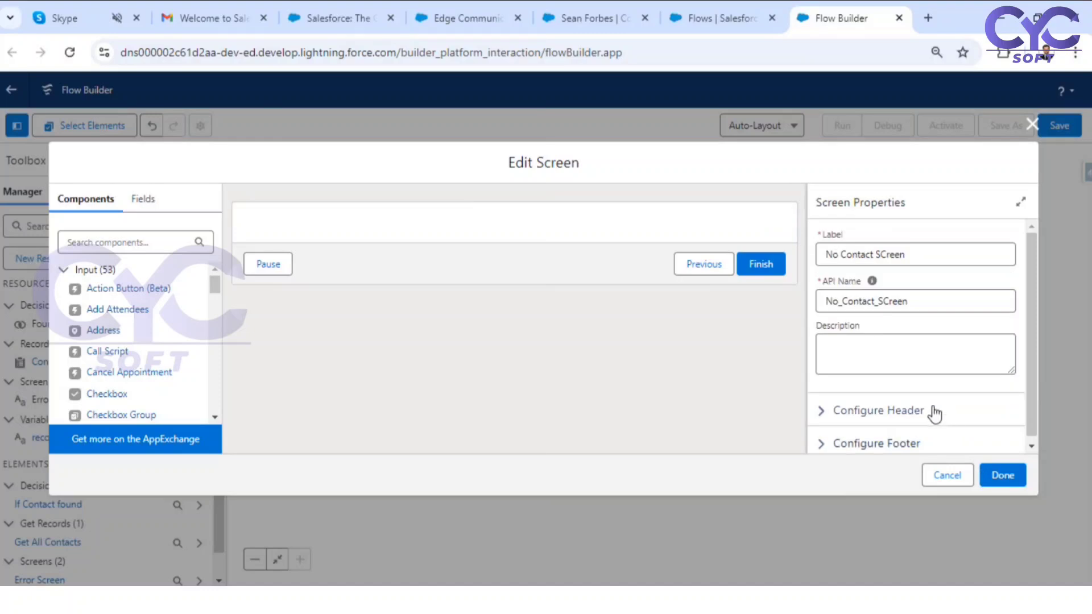
left_click(1002, 475)
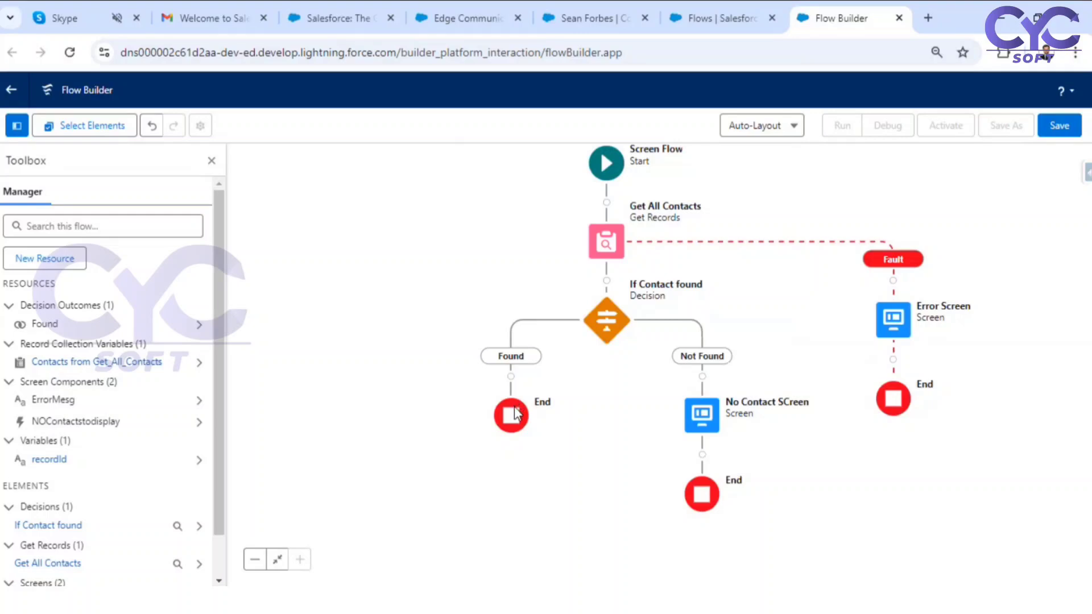
Add a Loop element labelled Loop with Contact records on the decision's Found path.
left_click(511, 377)
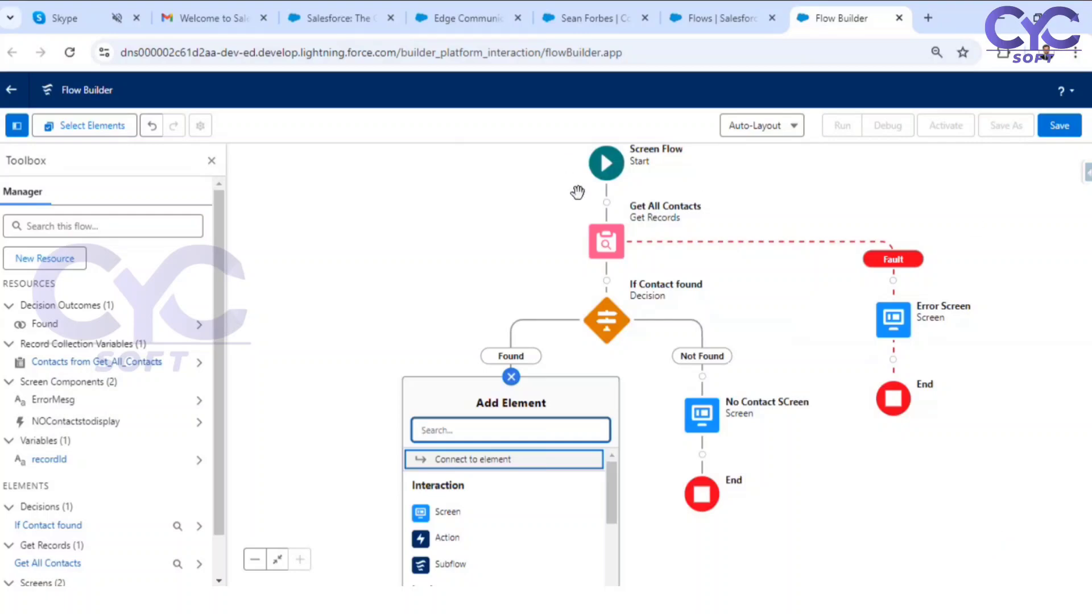
type("loop")
left_click(465, 470)
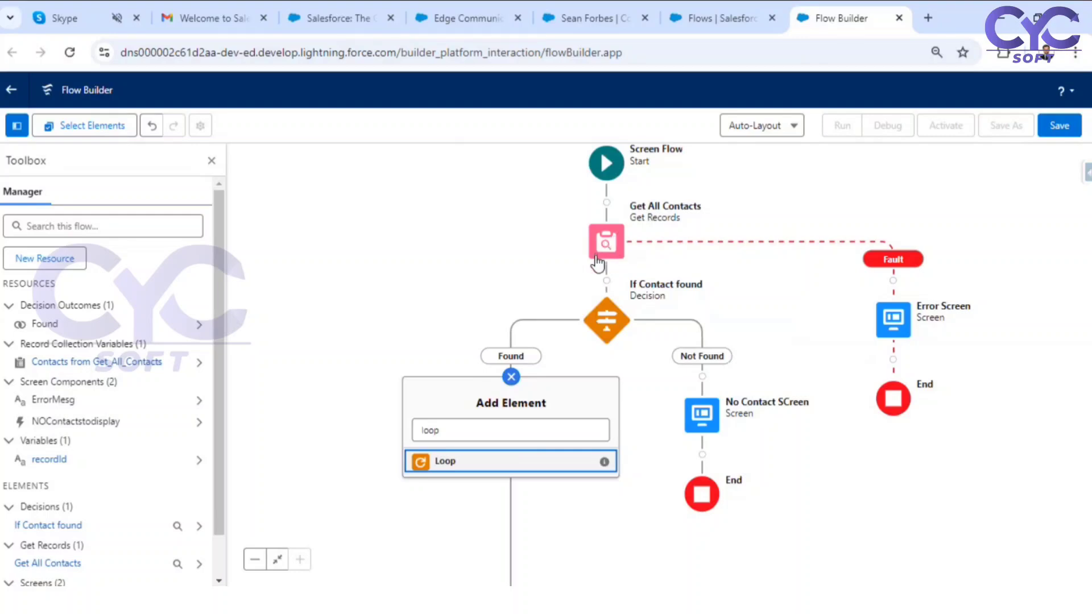
left_click(467, 460)
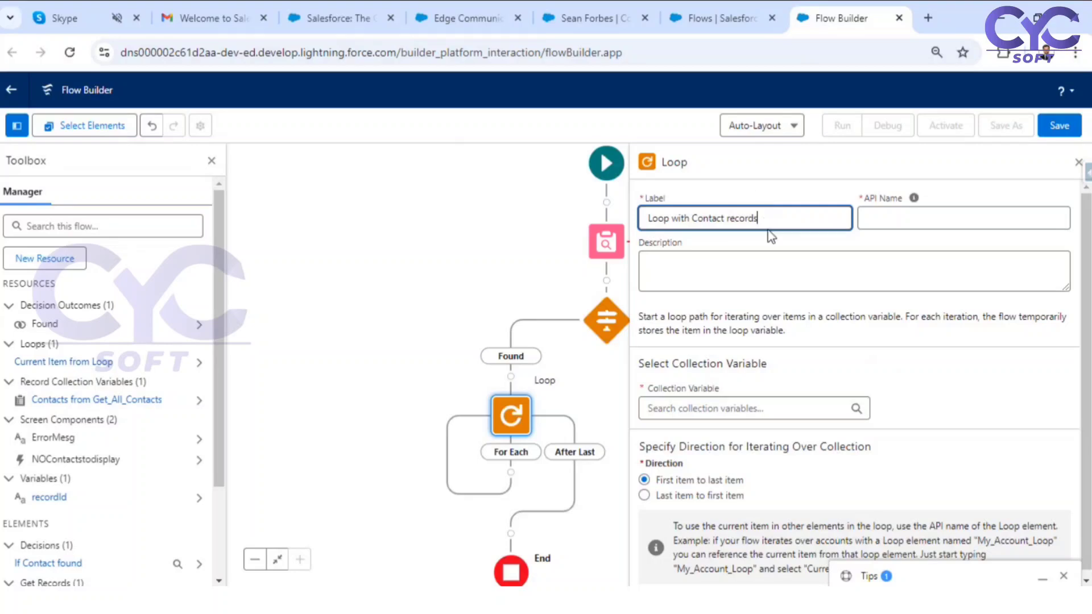
left_click(683, 435)
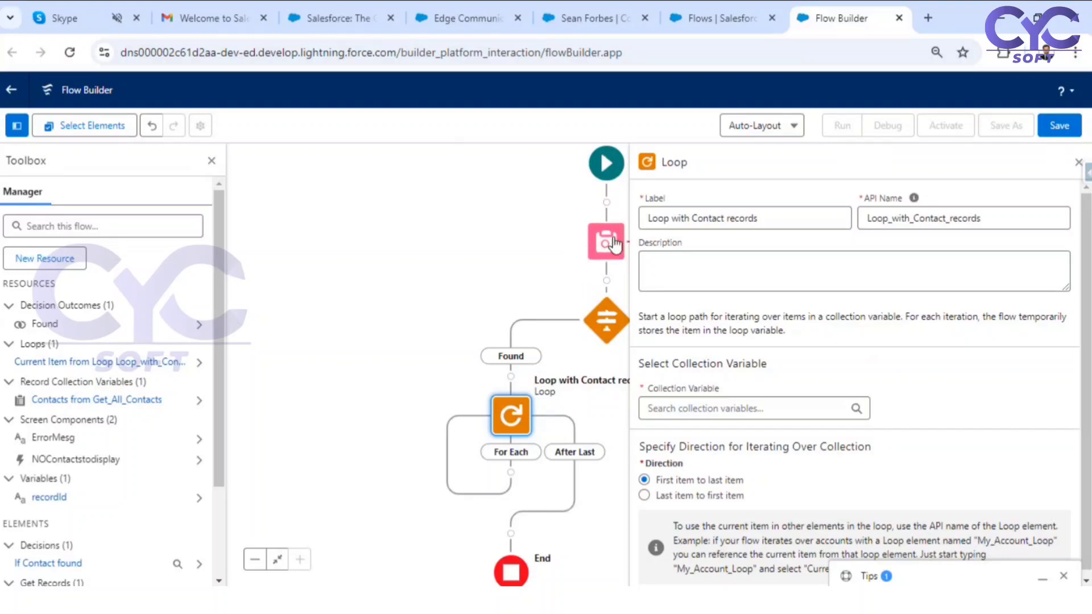
Set the loop's collection variable to Contacts from Get All Contacts and close its settings.
left_click(708, 406)
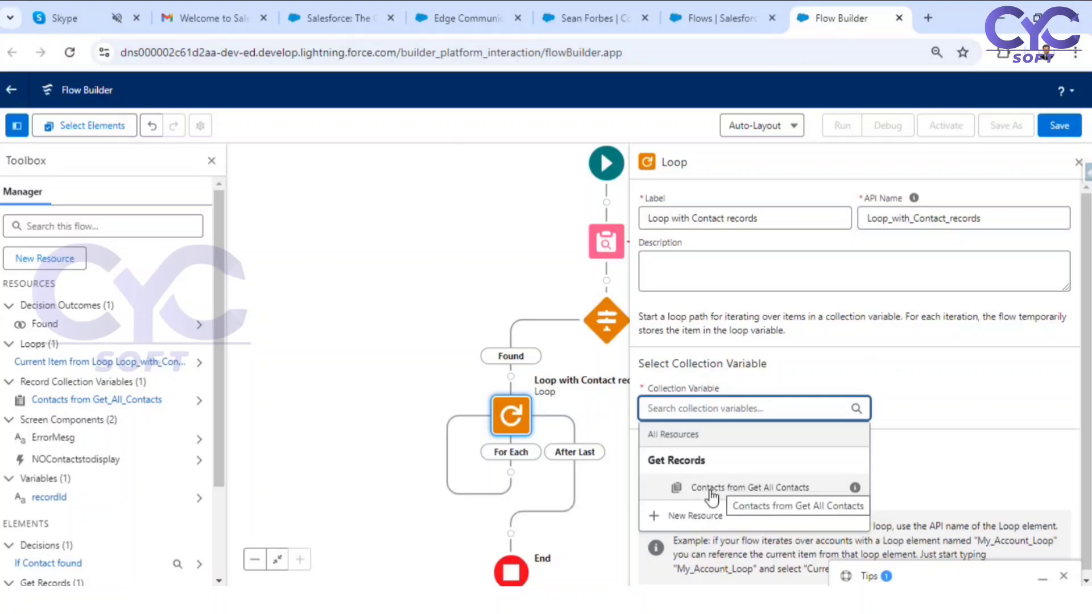
left_click(736, 488)
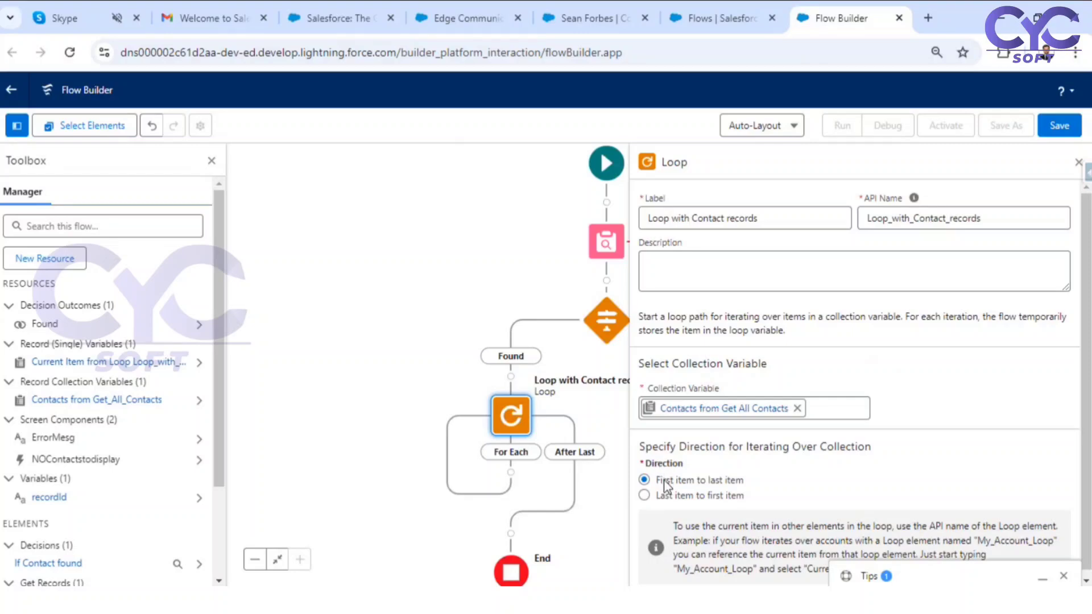
scroll(855, 466, "down", 1)
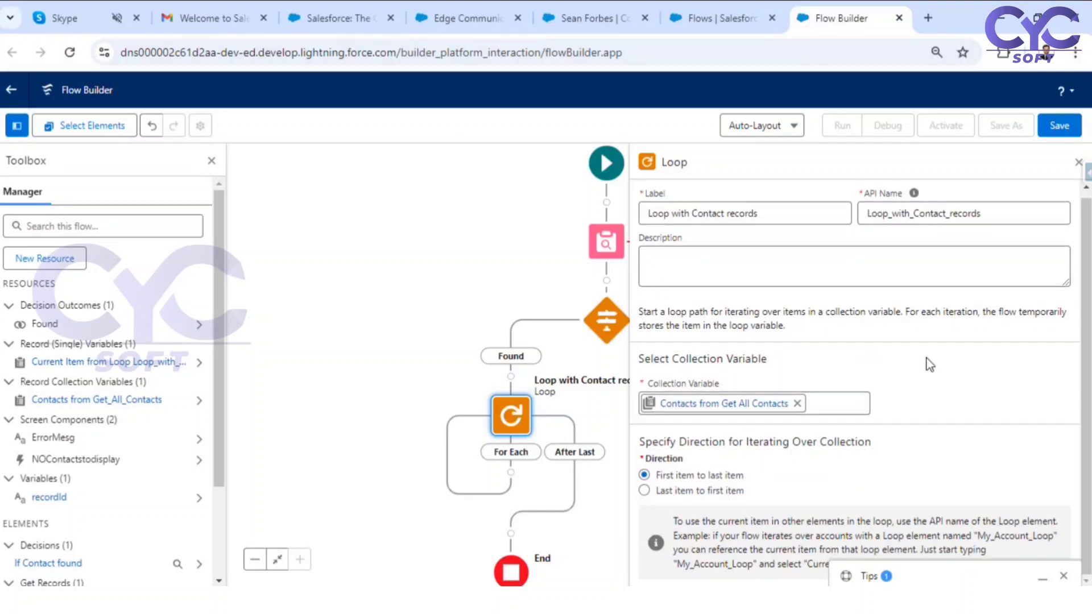
left_click(1079, 163)
Switch to Microsoft Whiteboard to review the hand-drawn loop outline, and return to Flow Builder.
scroll(833, 356, "down", 3)
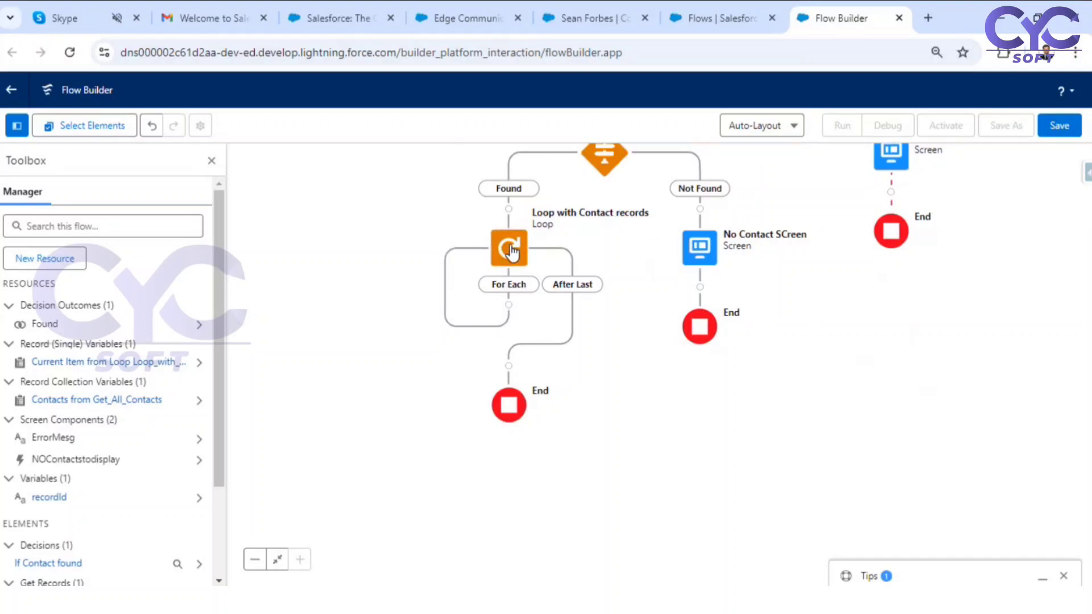
left_click(539, 600)
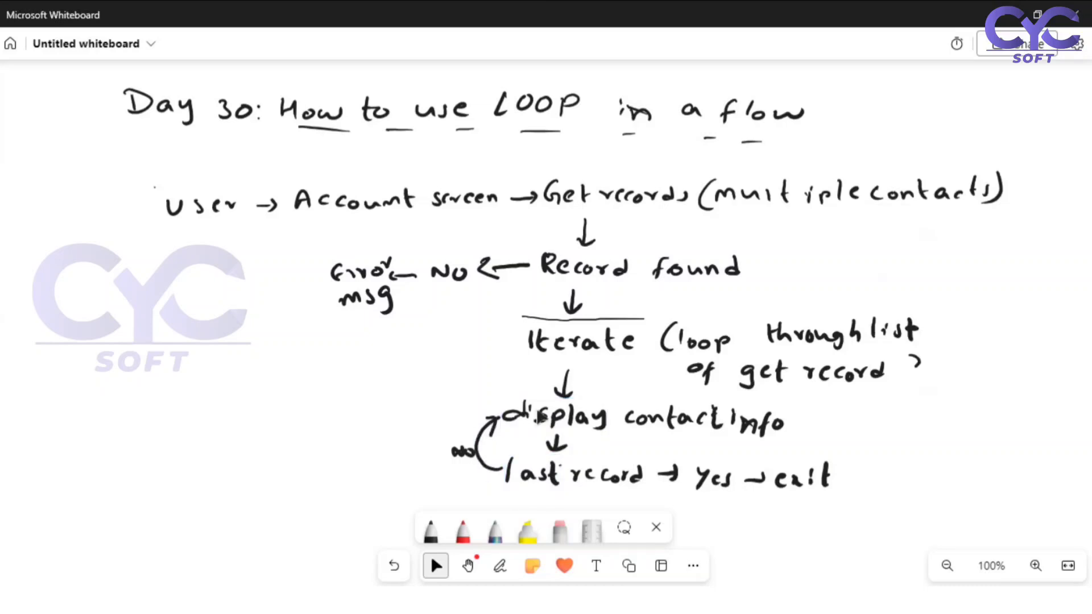
left_click(1077, 13)
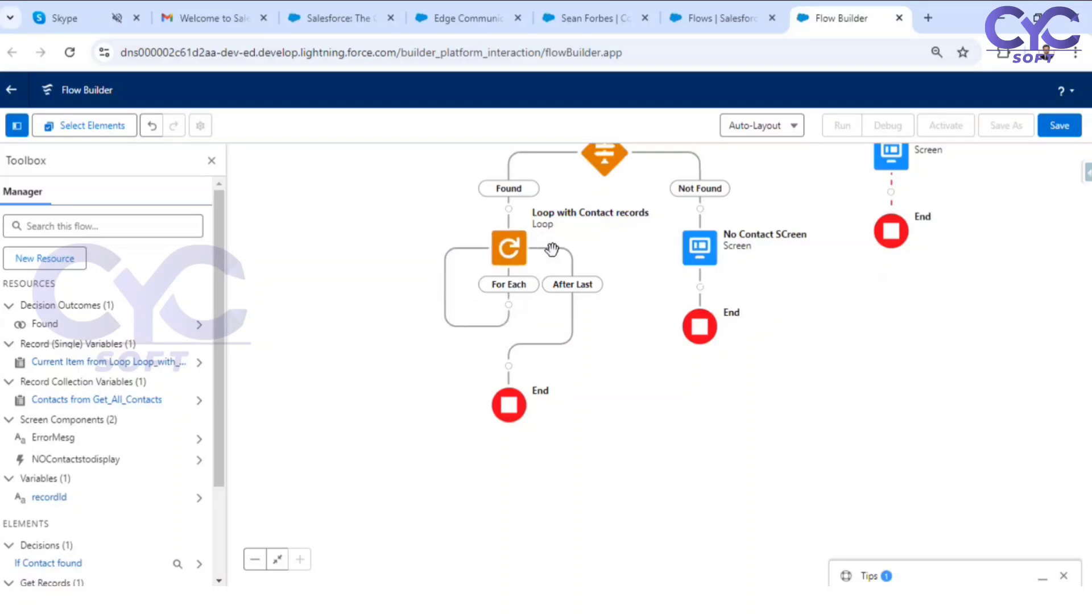
Add a Screen element labelled Contact Info on the loop's For Each path, with its header hidden.
left_click(509, 306)
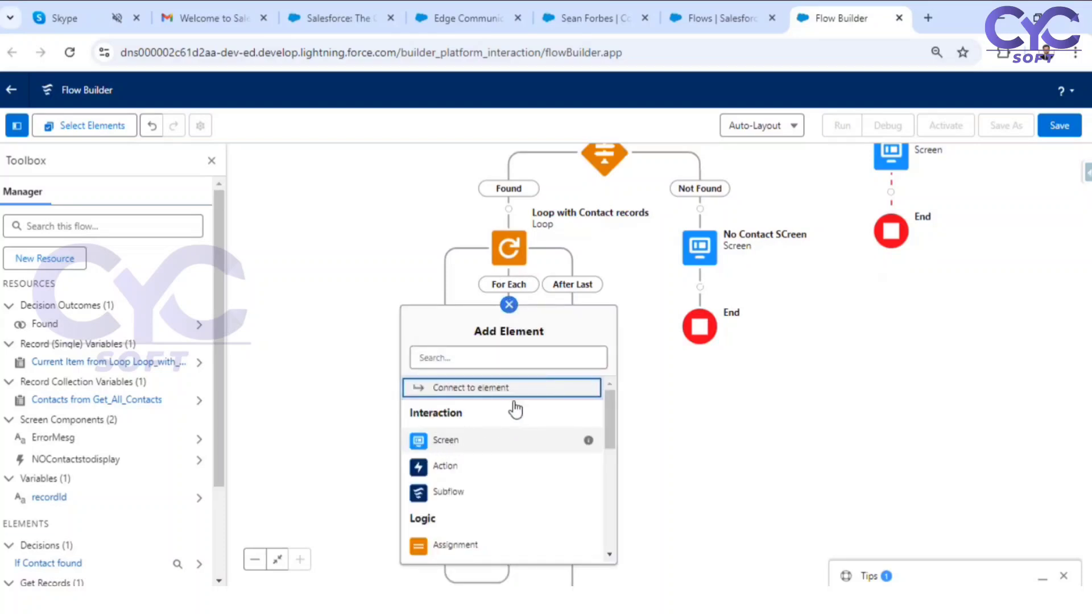
left_click(444, 439)
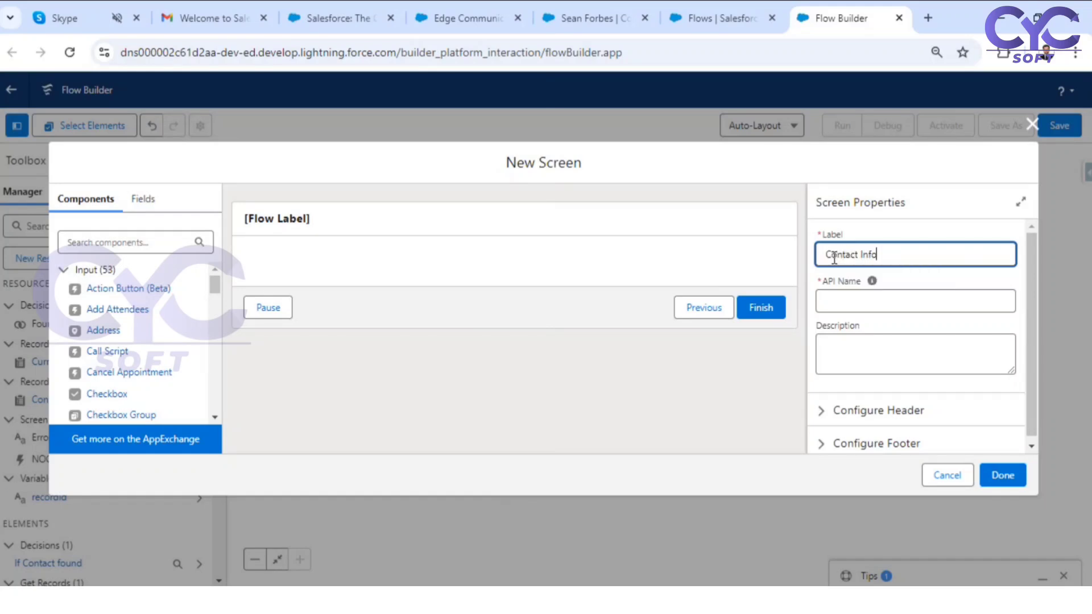
left_click(894, 278)
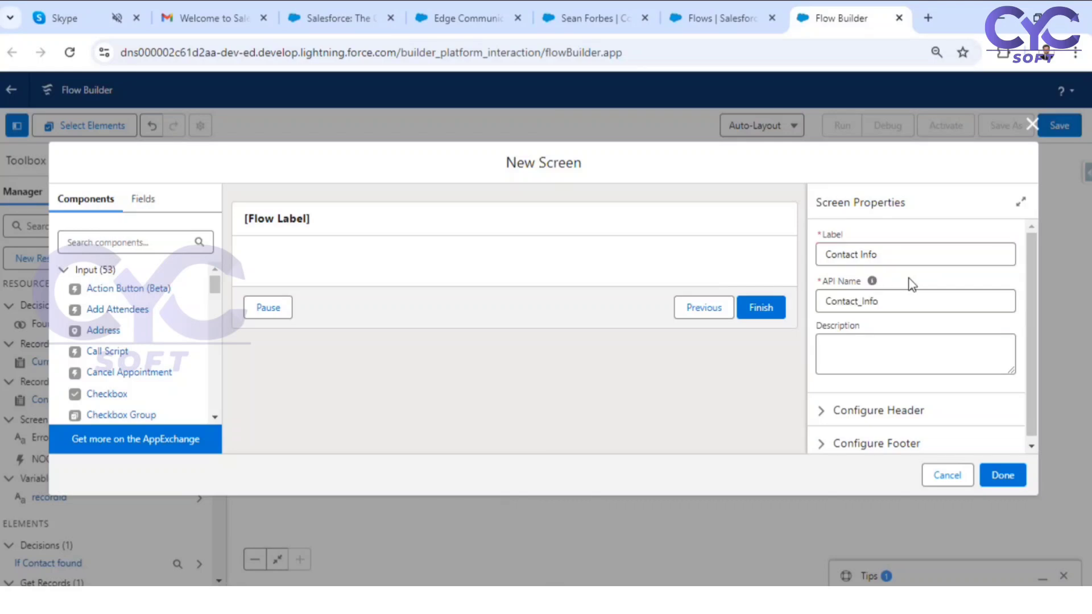
left_click(879, 418)
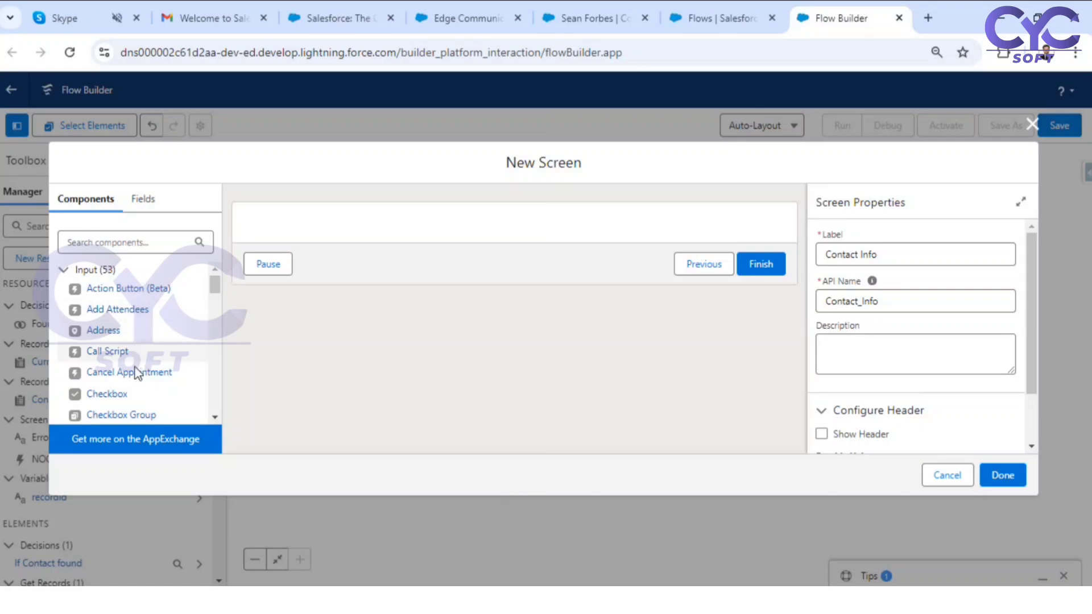
Add a Call Script component to the Contact Info screen.
scroll(119, 330, "down", 1)
scroll(108, 349, "up", 1)
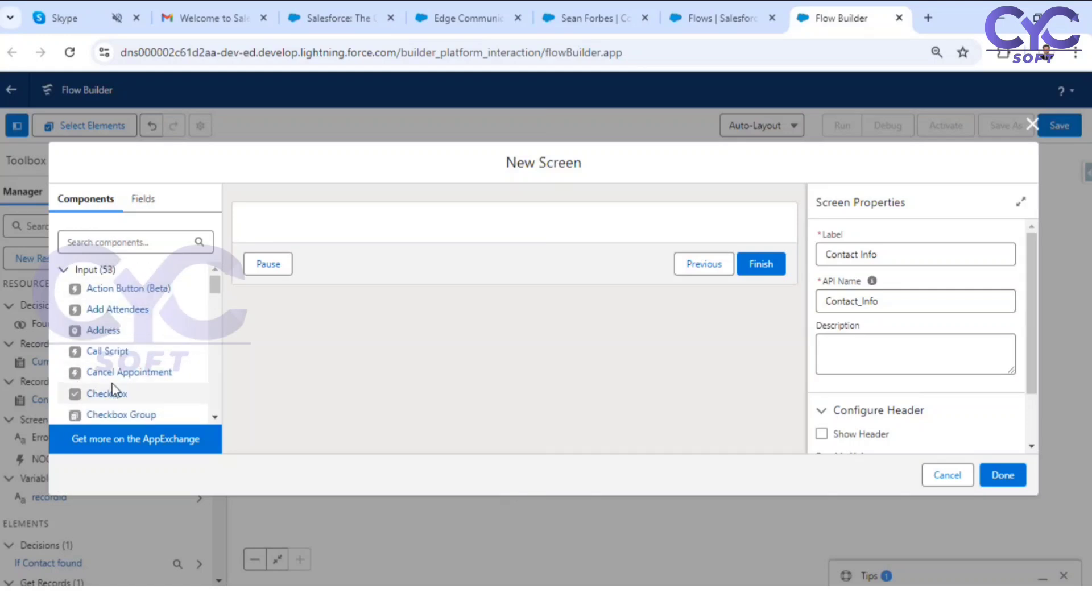
left_click_drag(102, 355, 361, 239)
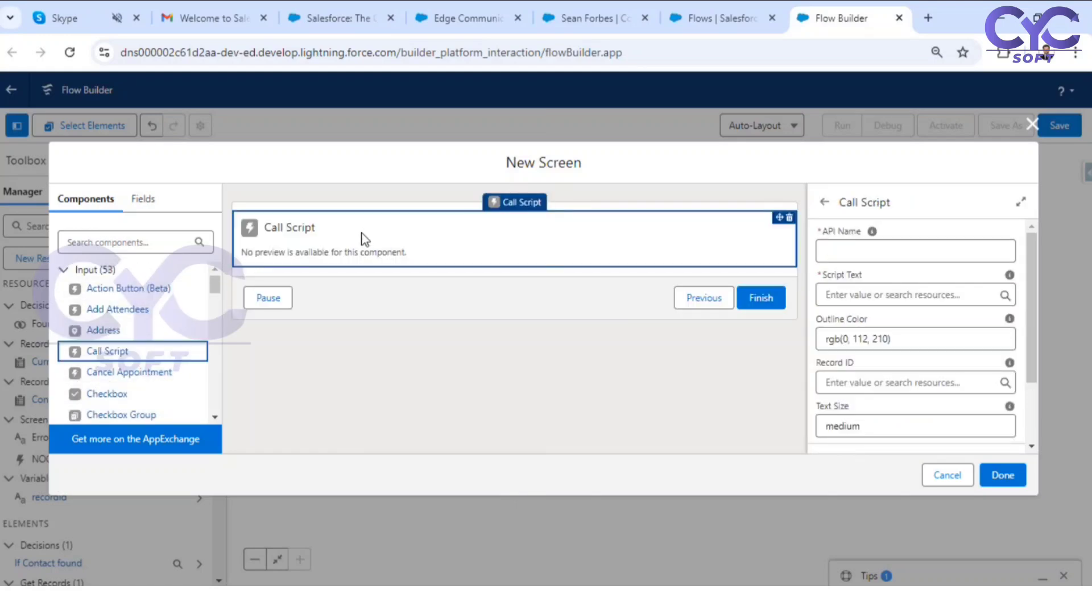
Set the Call Script's API name to Contactdetails and its script text to "Here are the Related Contacts".
left_click(850, 257)
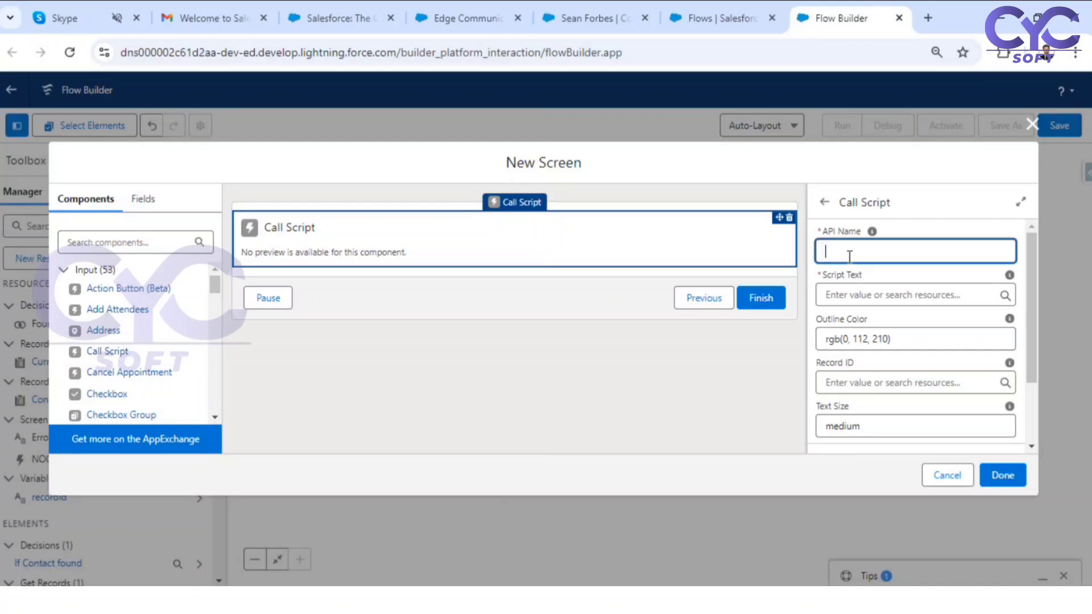
type("Contact")
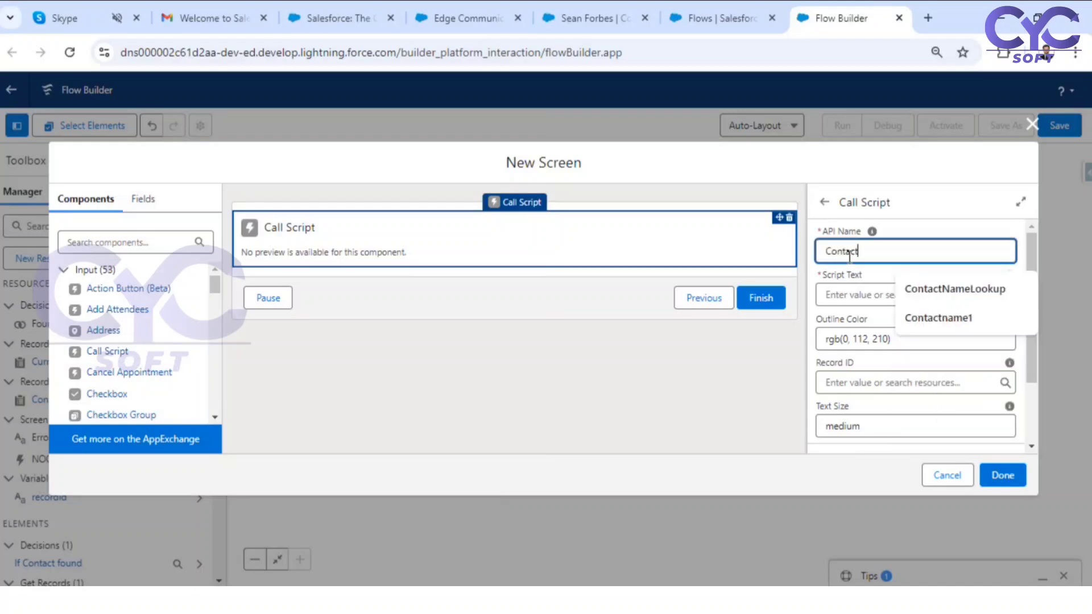
type("details")
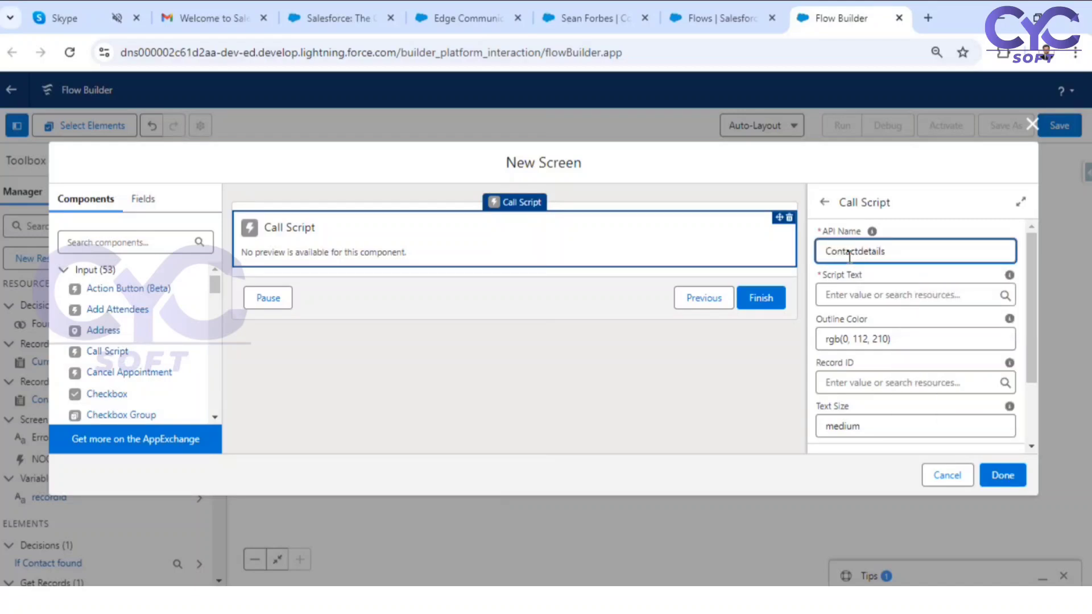
left_click(887, 295)
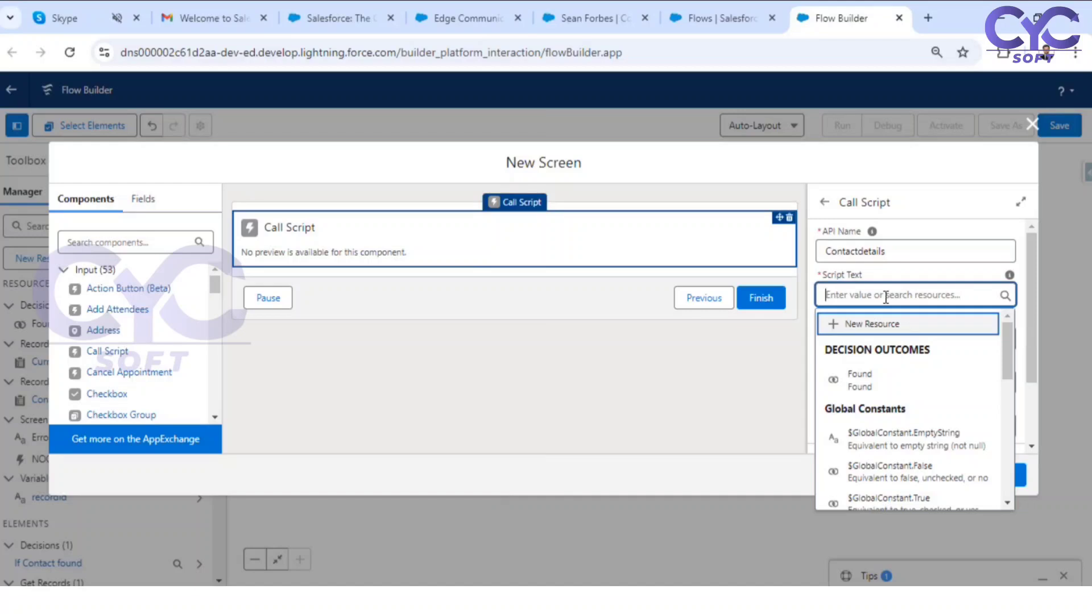
type("Here are the Related Contacts")
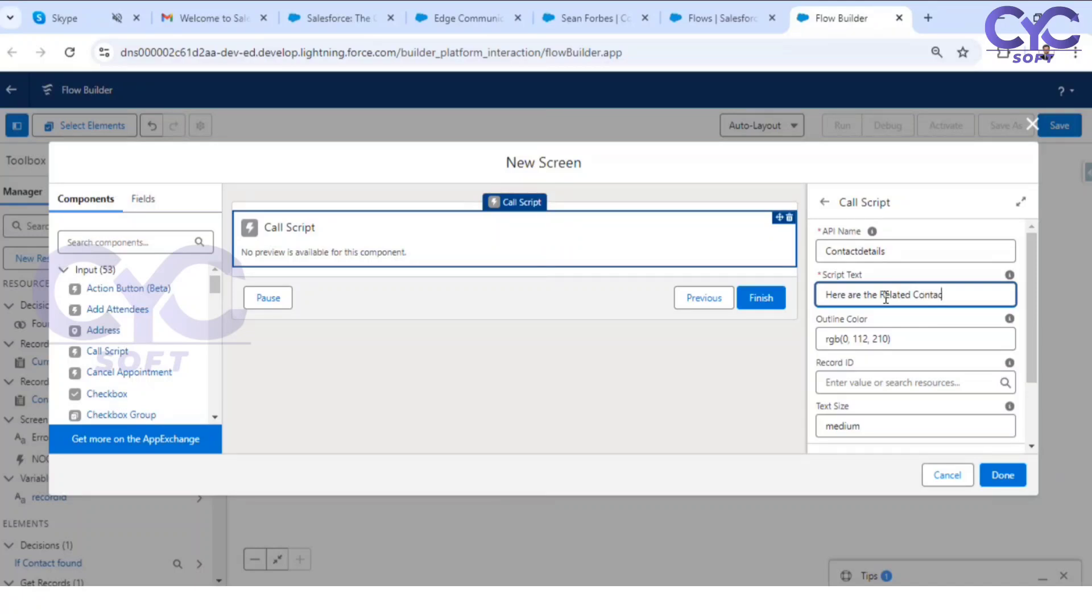
Reword the script text to "Please find the Related Contacts" and preview it on the screen.
double_click(833, 295)
type("Please find")
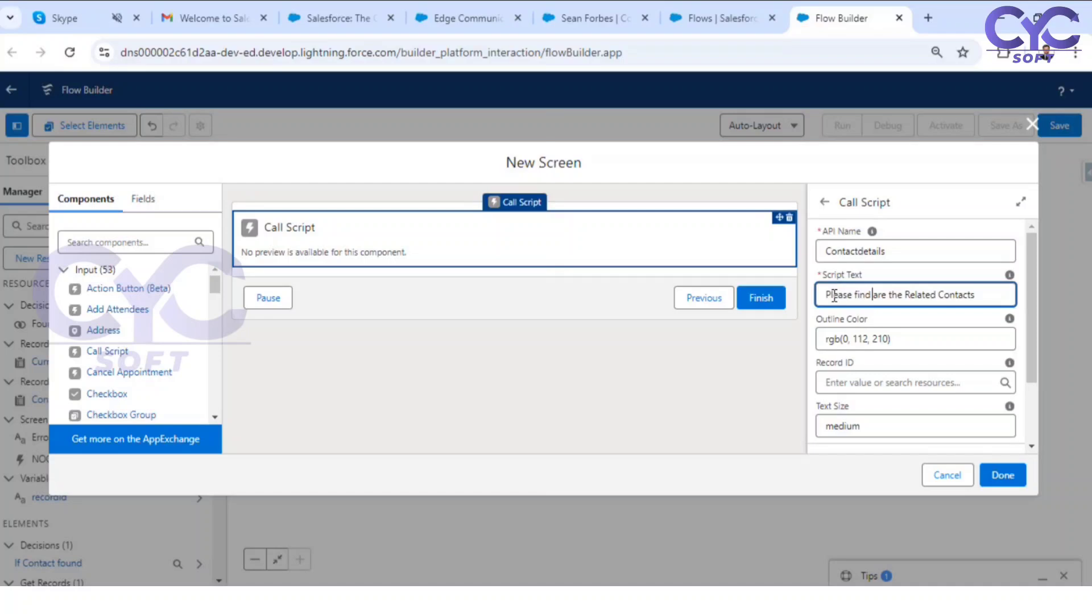
key("Delete")
key("Delete")
key("Delete")
key("Delete")
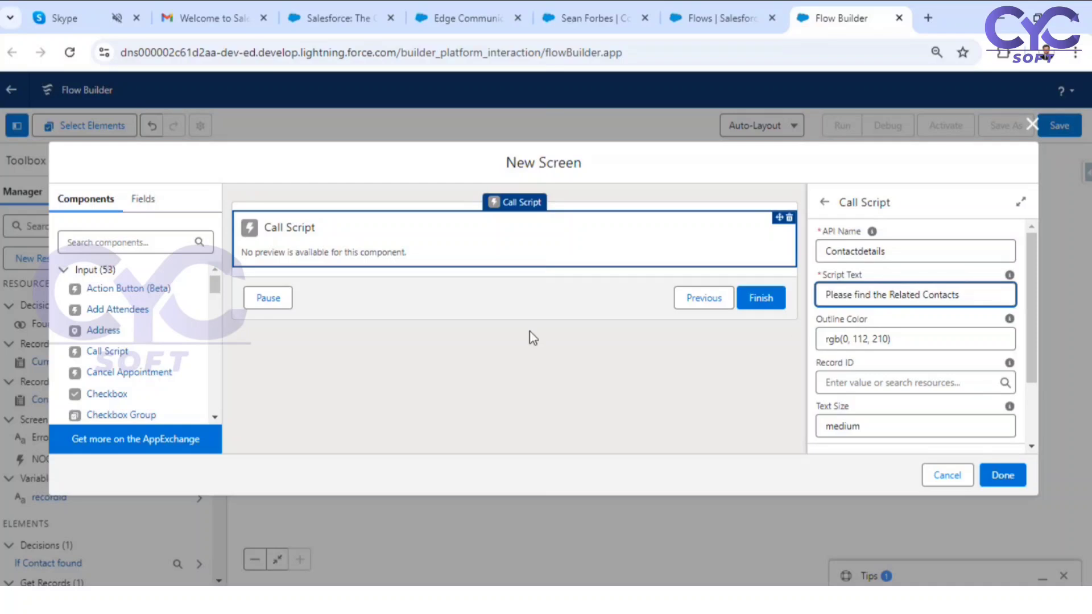
double_click(833, 291)
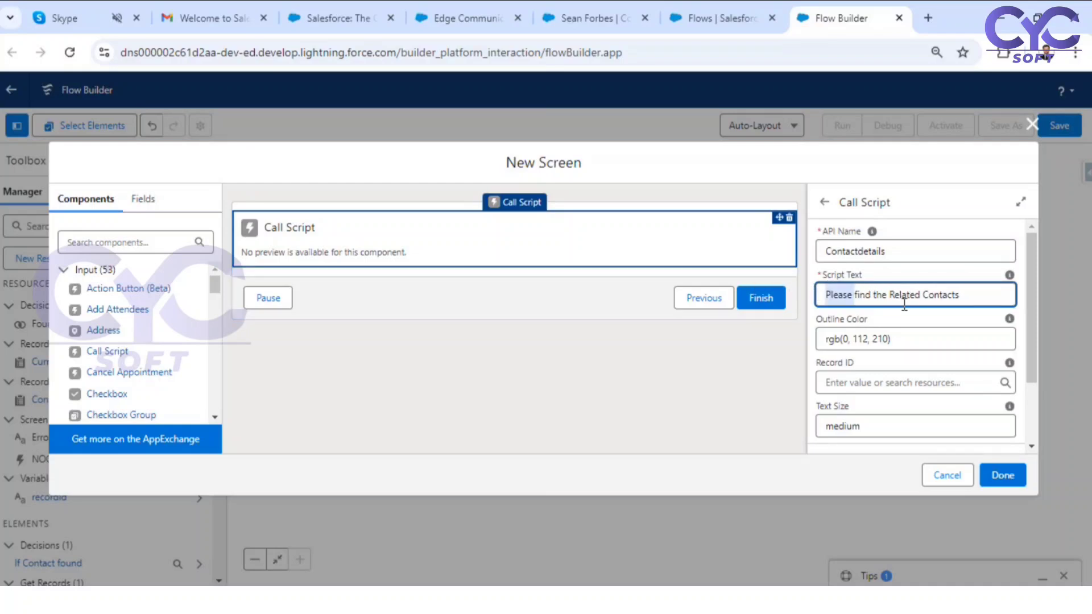
left_click(786, 375)
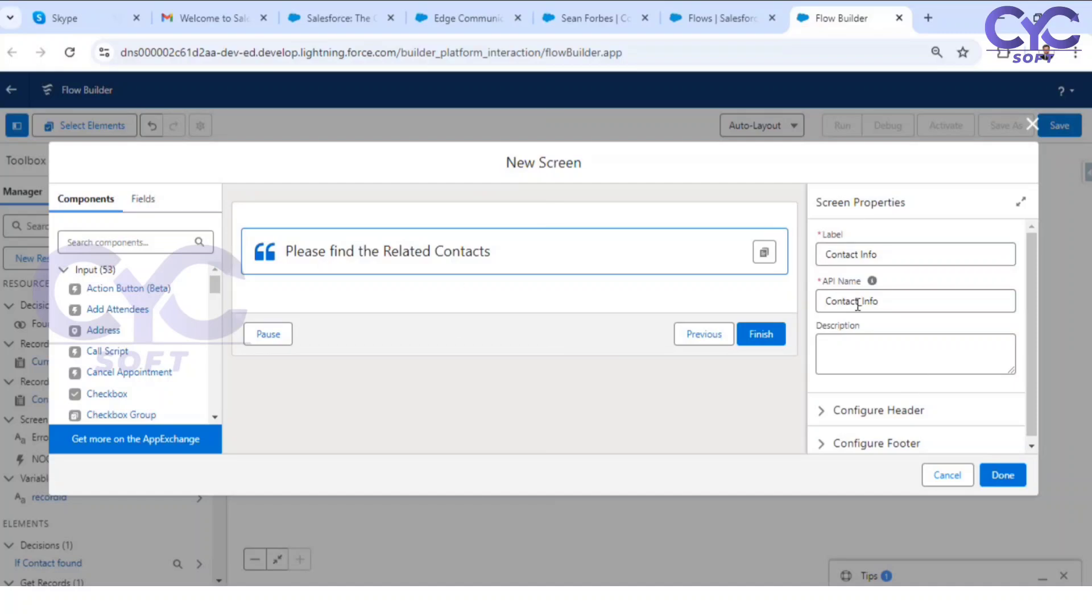
Change the Call Script's text to "Related Contacts are" and finish the Contact Info screen.
left_click(567, 258)
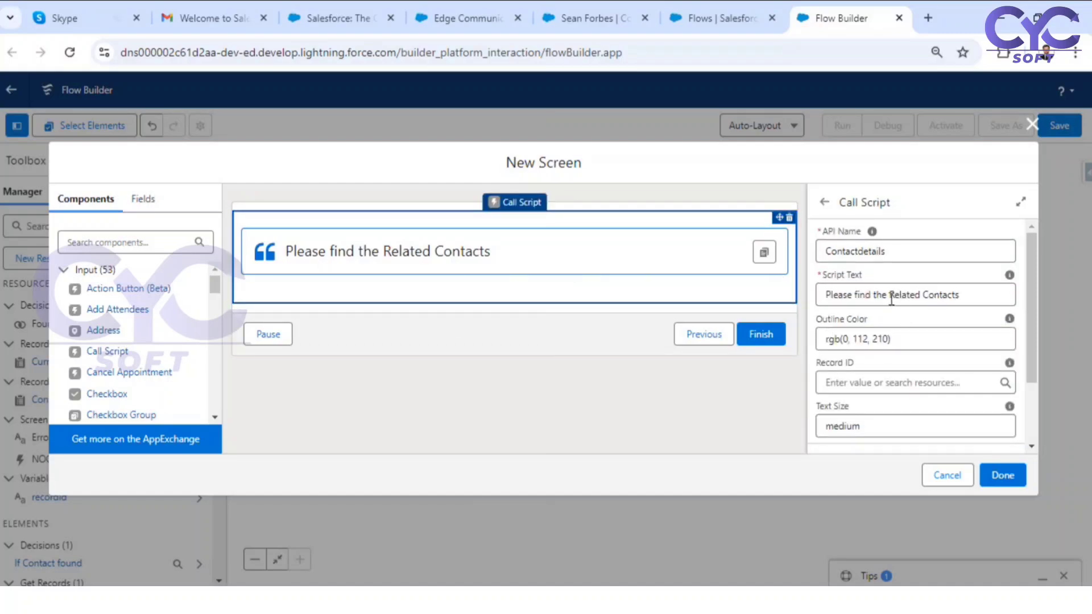
left_click_drag(891, 300, 794, 302)
key("BackSpace")
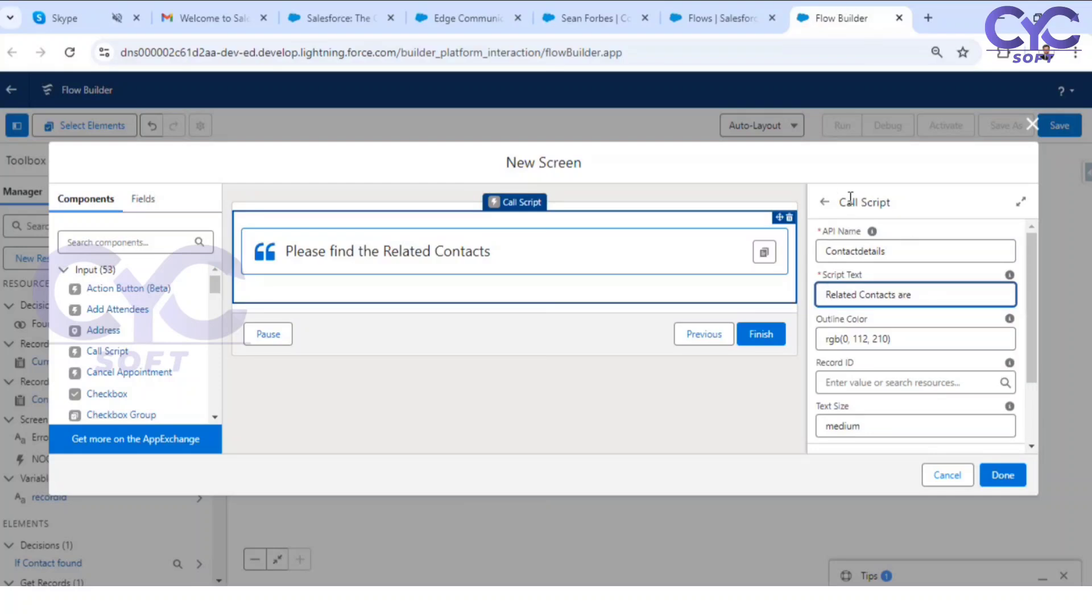
left_click(620, 442)
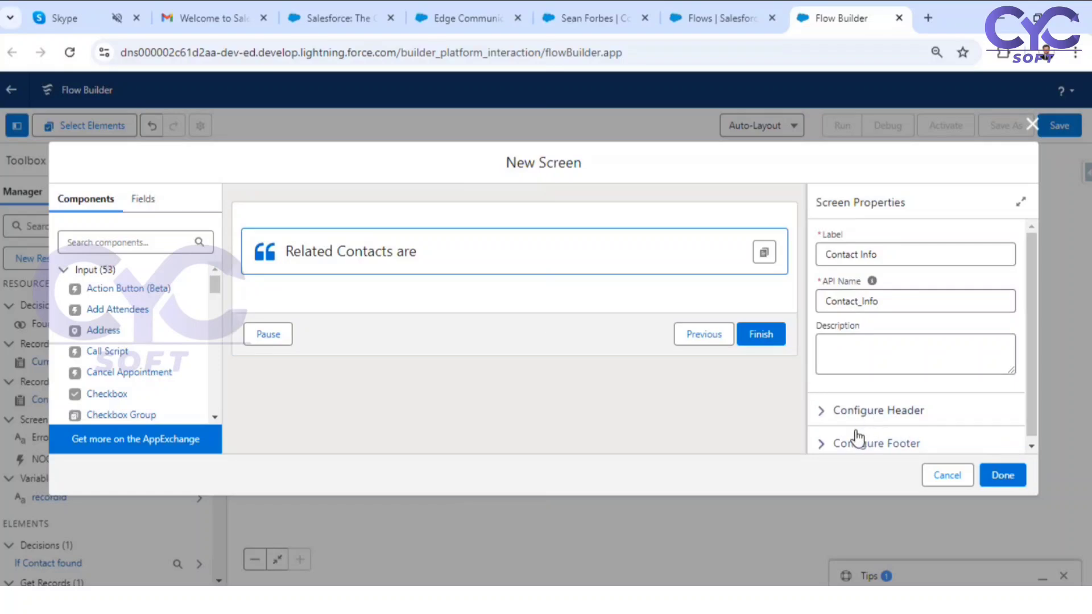
left_click(1002, 477)
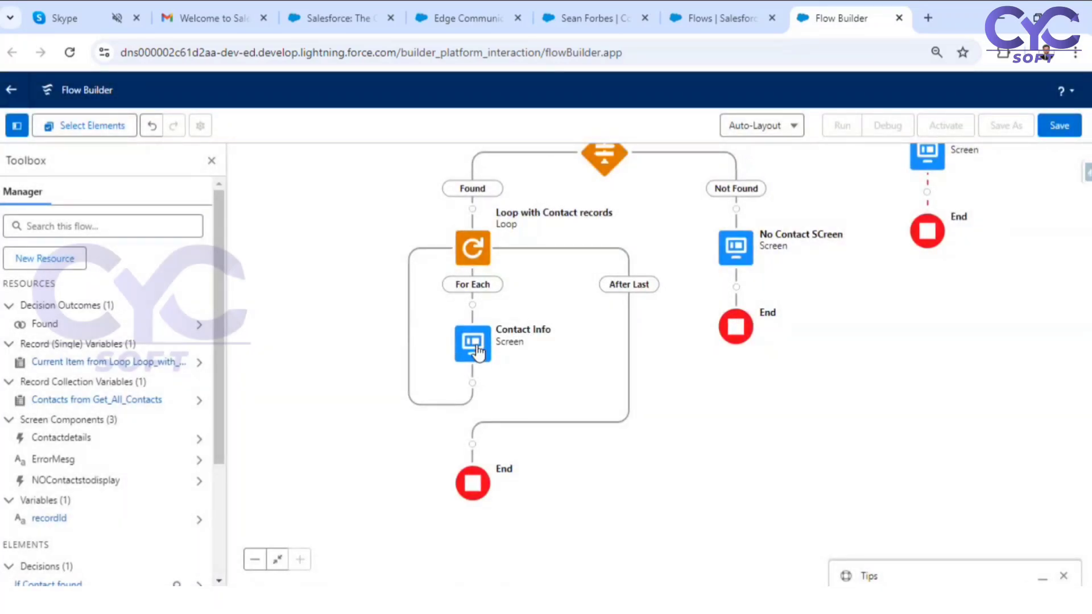
Reopen the Contact Info screen element and add a Display Text component below the call script.
double_click(478, 353)
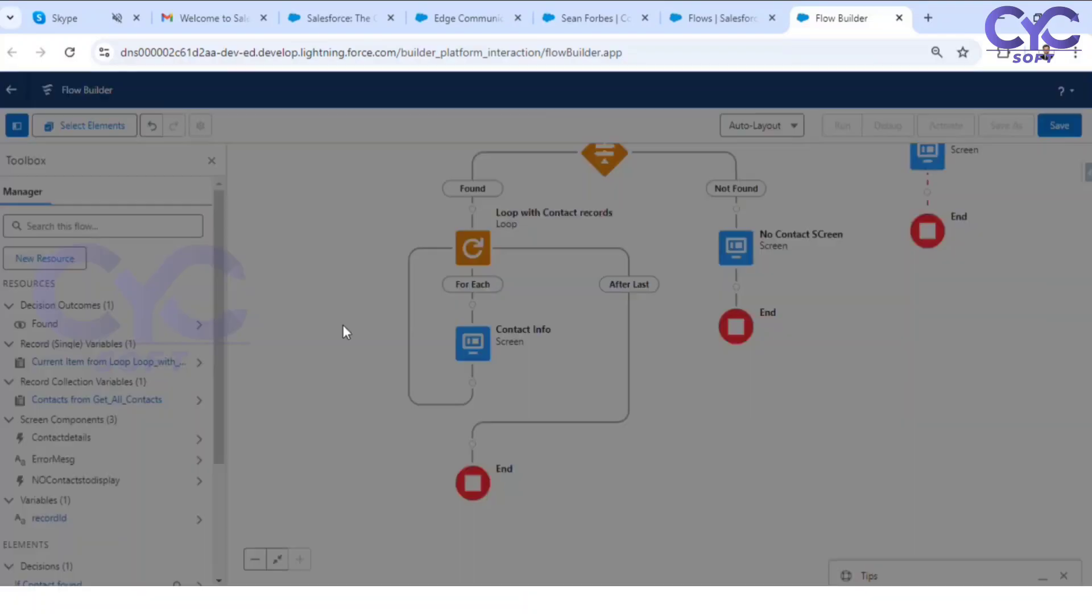
scroll(144, 357, "down", 15)
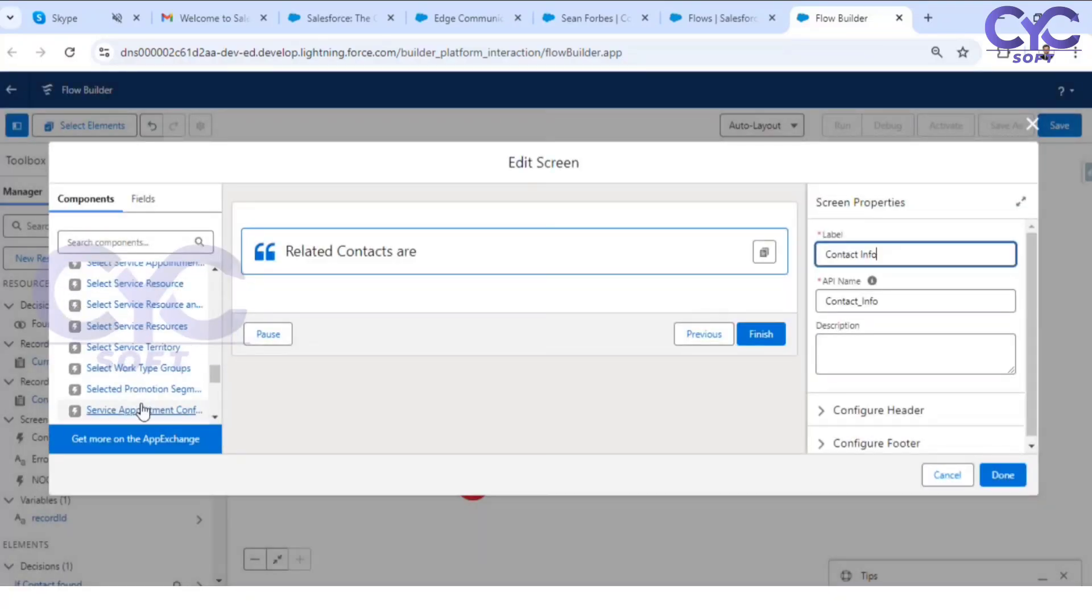
left_click_drag(127, 380, 361, 291)
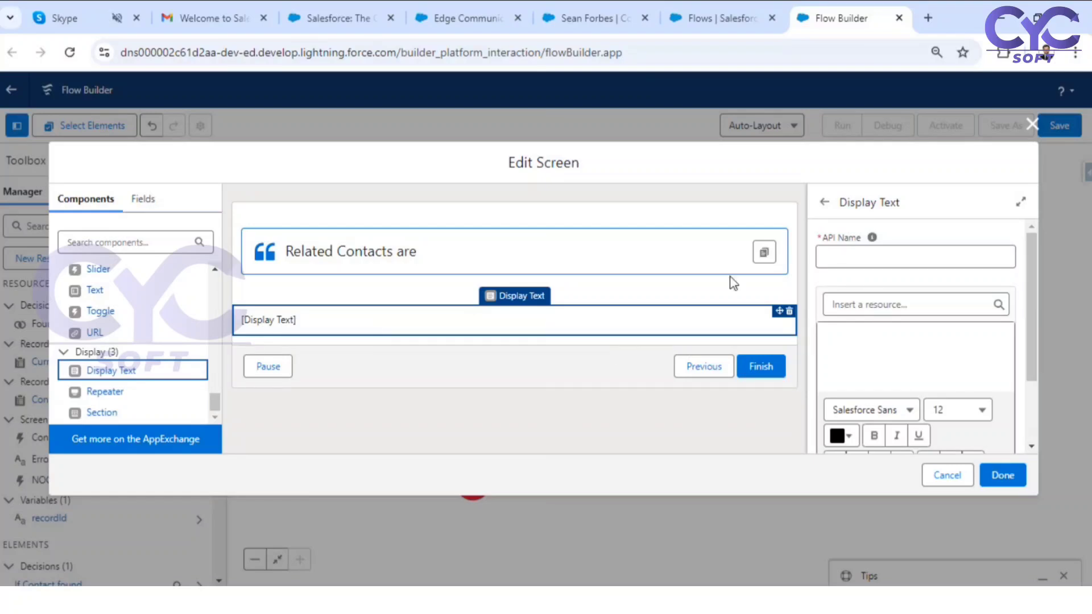
Name the Display Text component contactinfodisplay, without spaces in the API name.
left_click(840, 262)
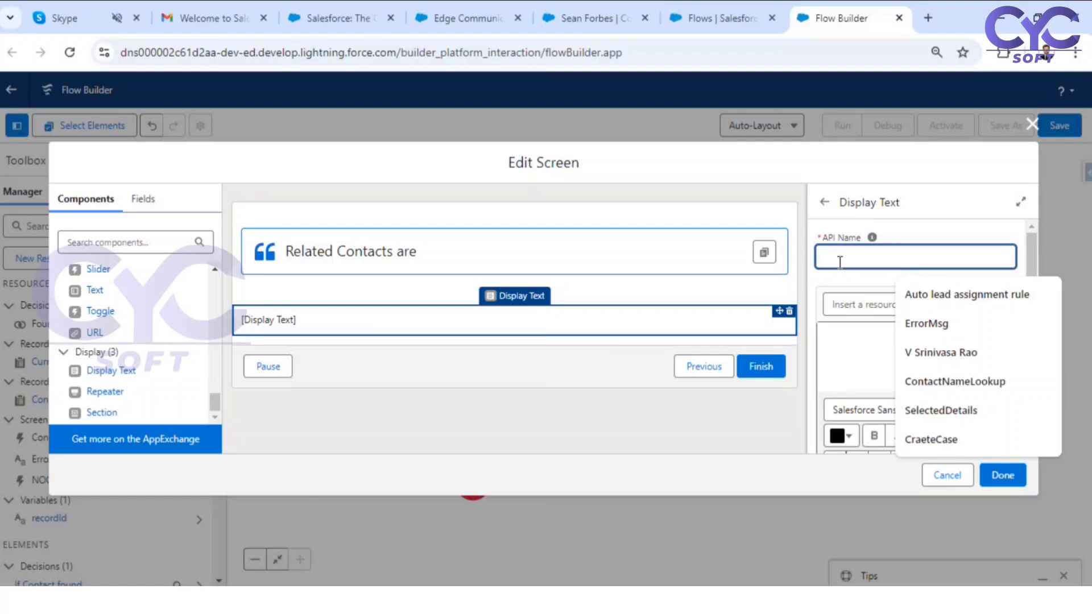
type("contact info display")
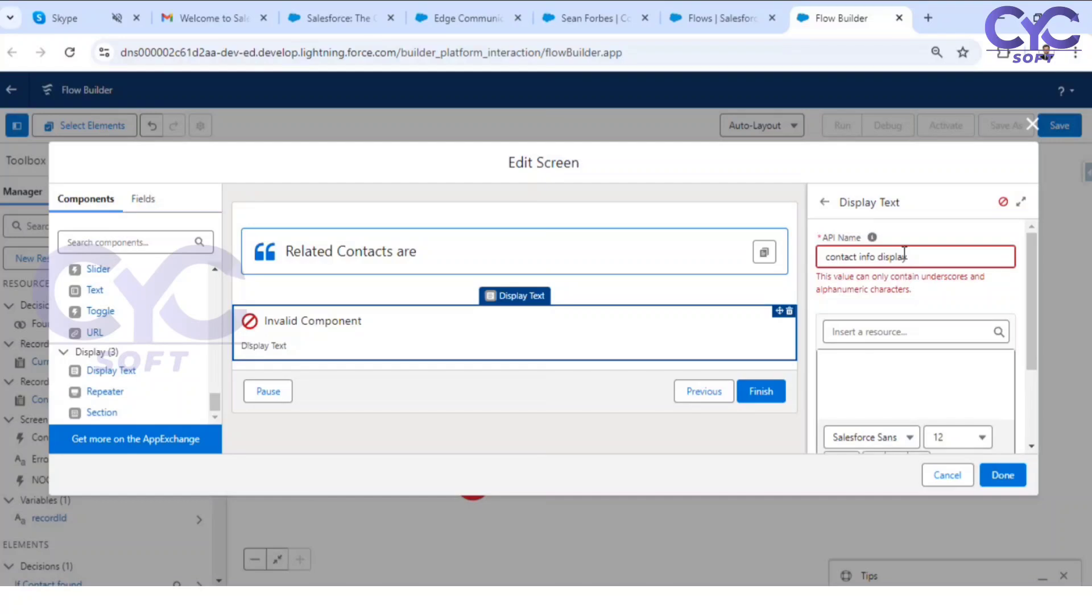
left_click(863, 259)
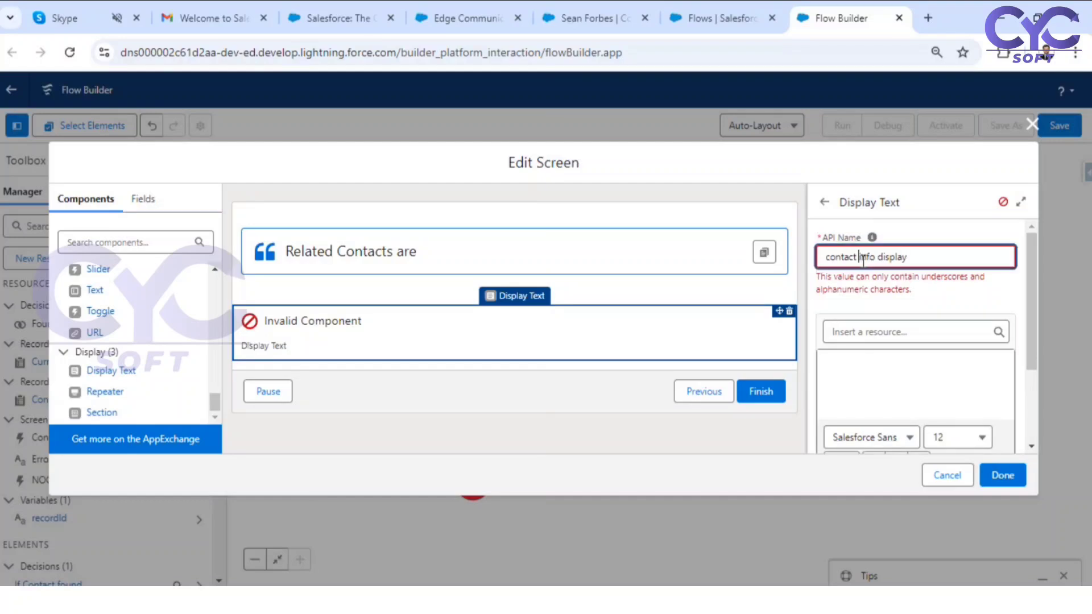
key("BackSpace")
left_click(878, 259)
key("BackSpace")
left_click(898, 308)
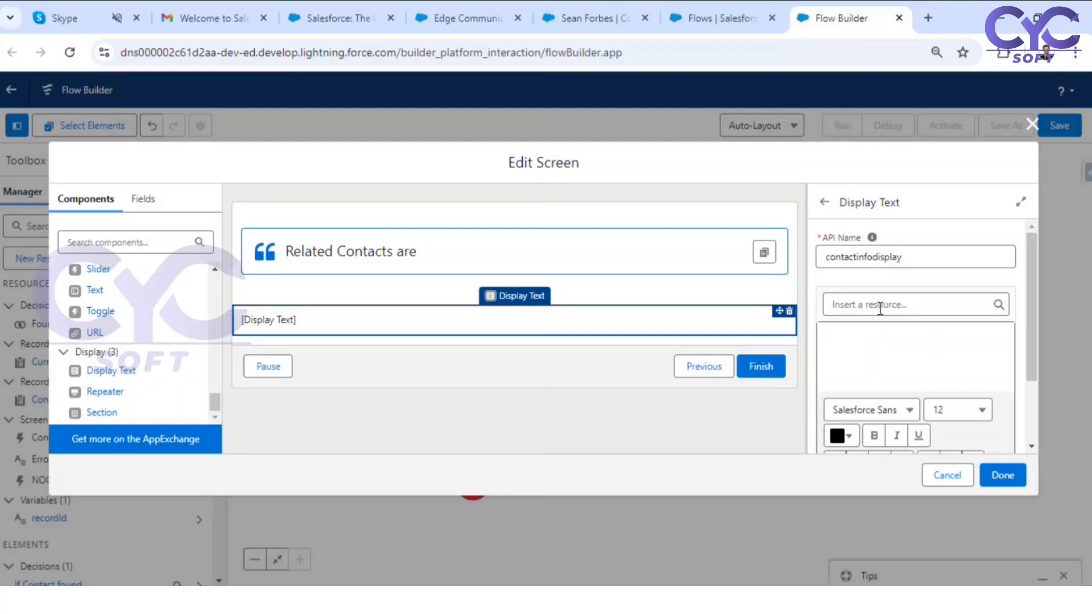
Insert the Name field of the loop's current contact item into the display text.
left_click(876, 307)
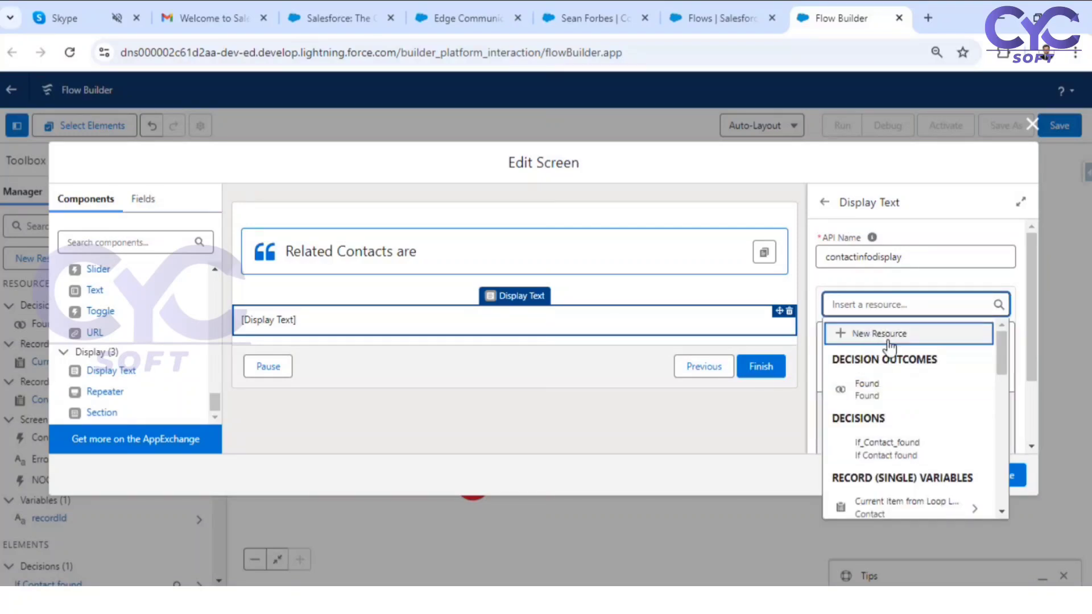
scroll(886, 494, "down", 3)
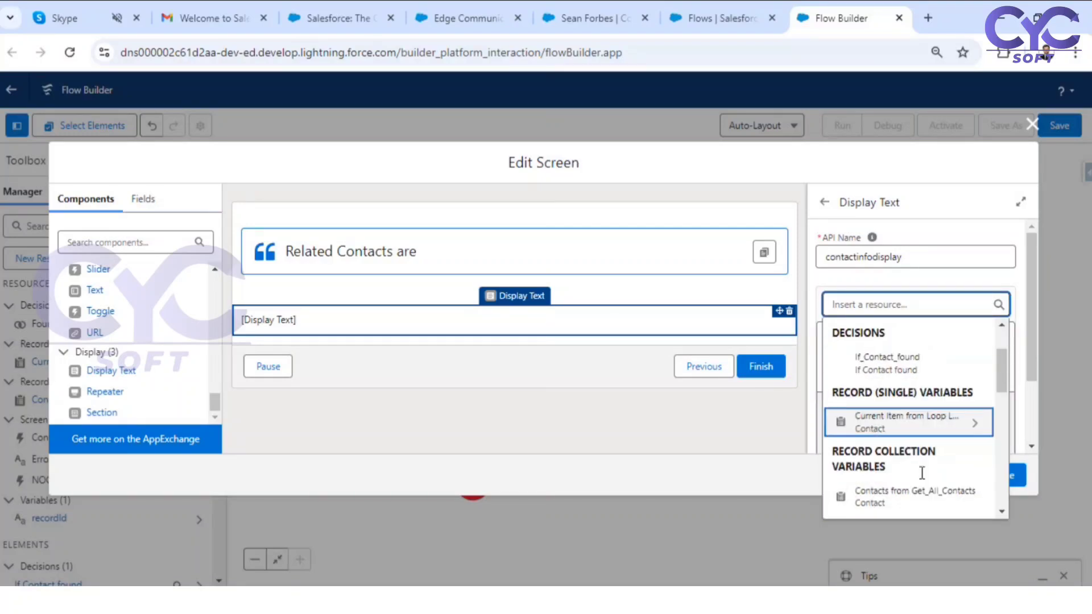
scroll(890, 375, "up", 2)
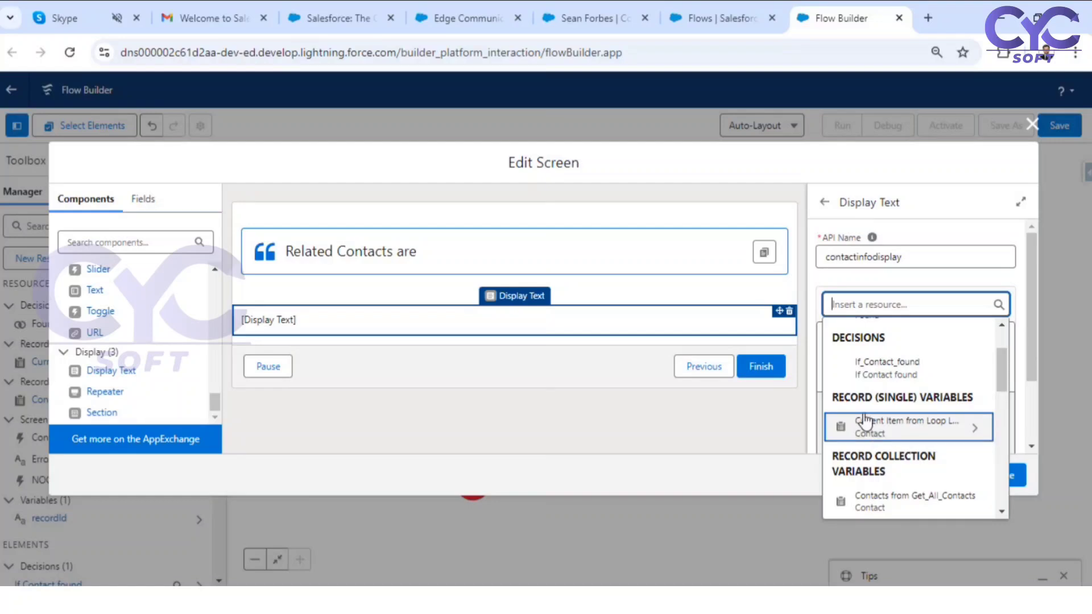
left_click(899, 430)
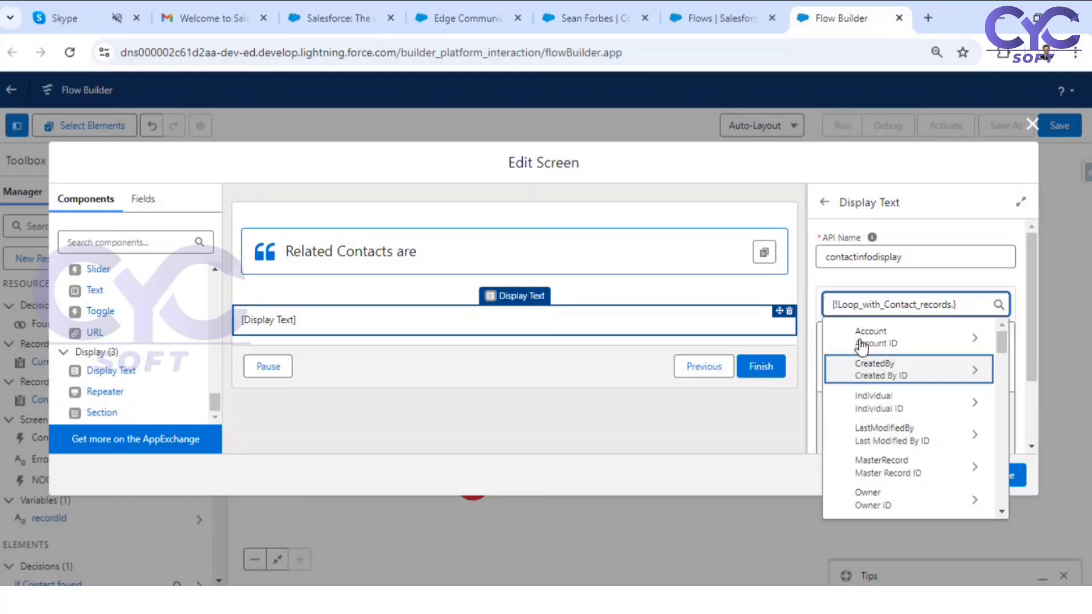
scroll(894, 476, "down", 5)
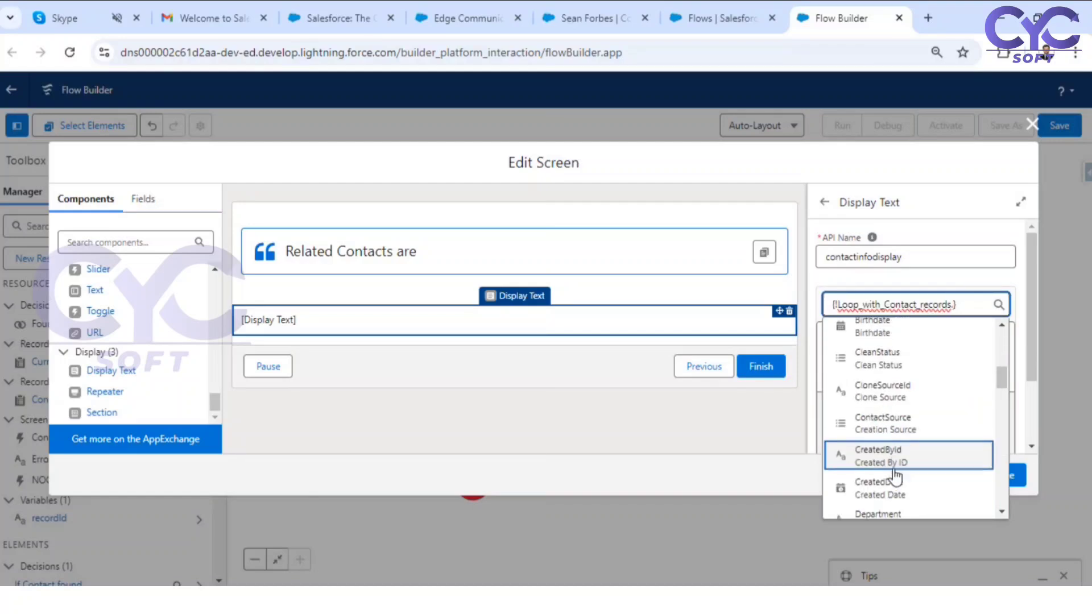
scroll(895, 477, "down", 15)
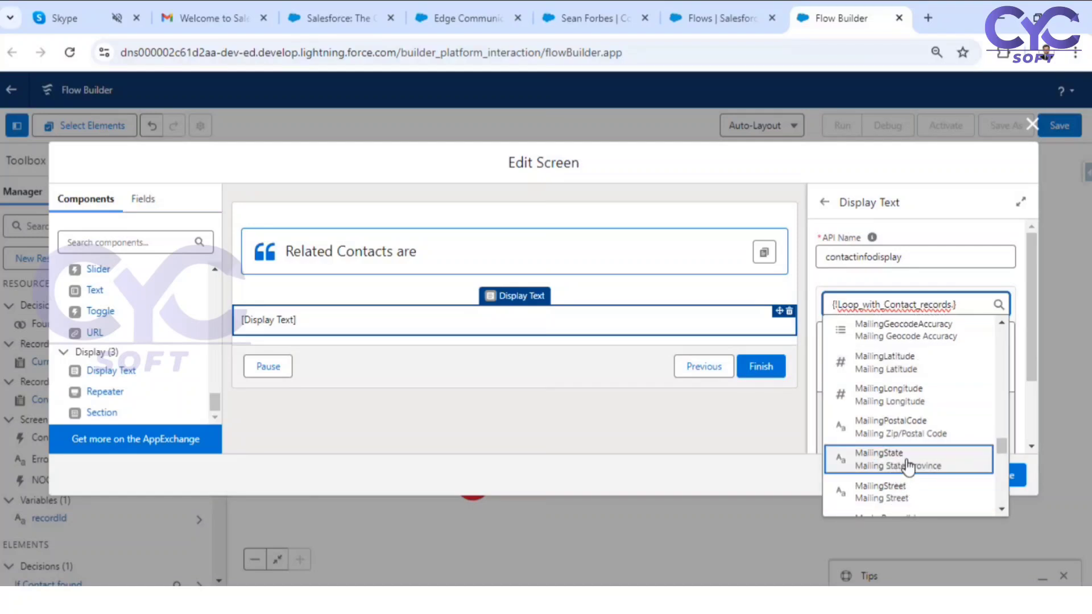
scroll(910, 478, "up", 10)
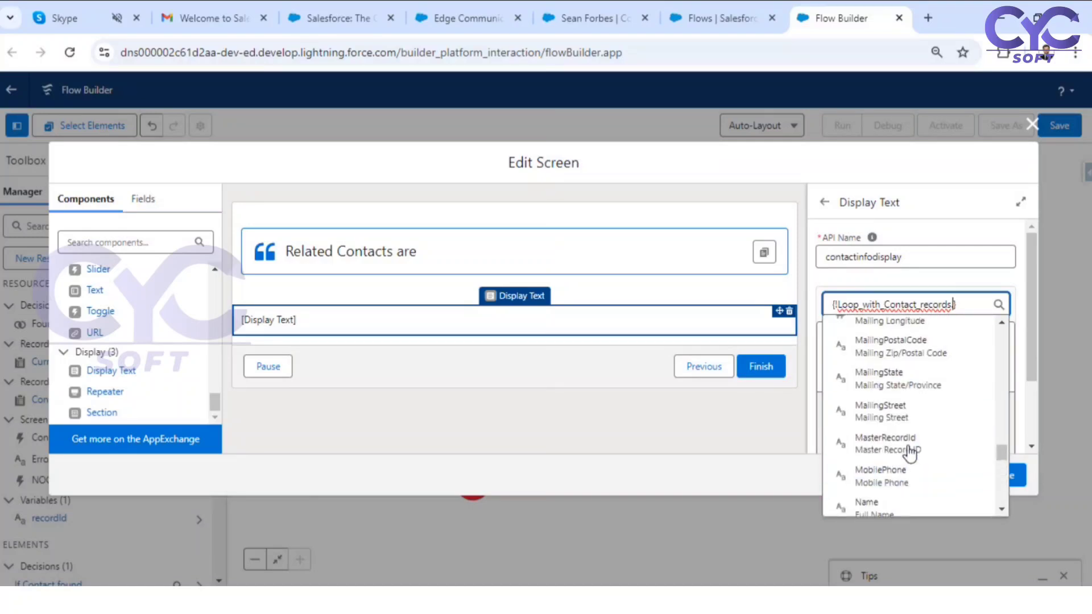
left_click(880, 504)
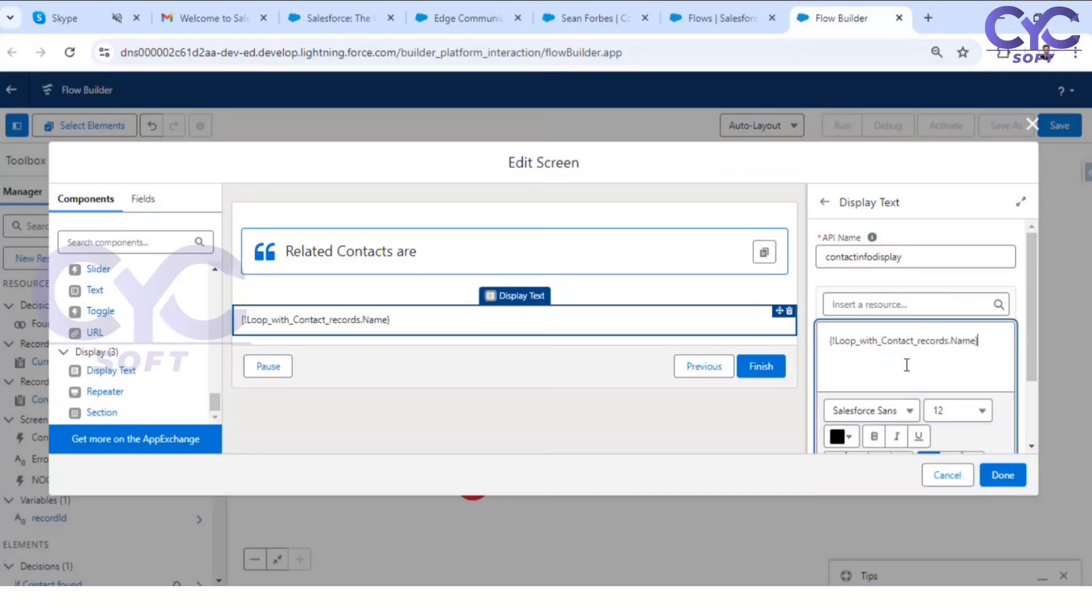
Change the inserted field reference to {!Loop_with_Contact_records.FirstName}.
left_click(953, 340)
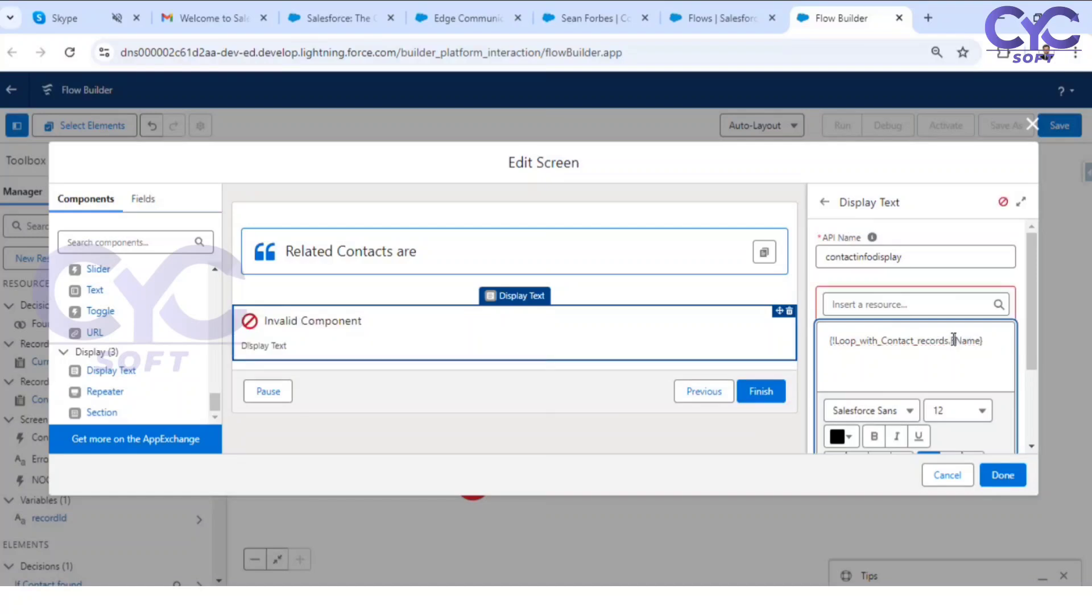
type("First")
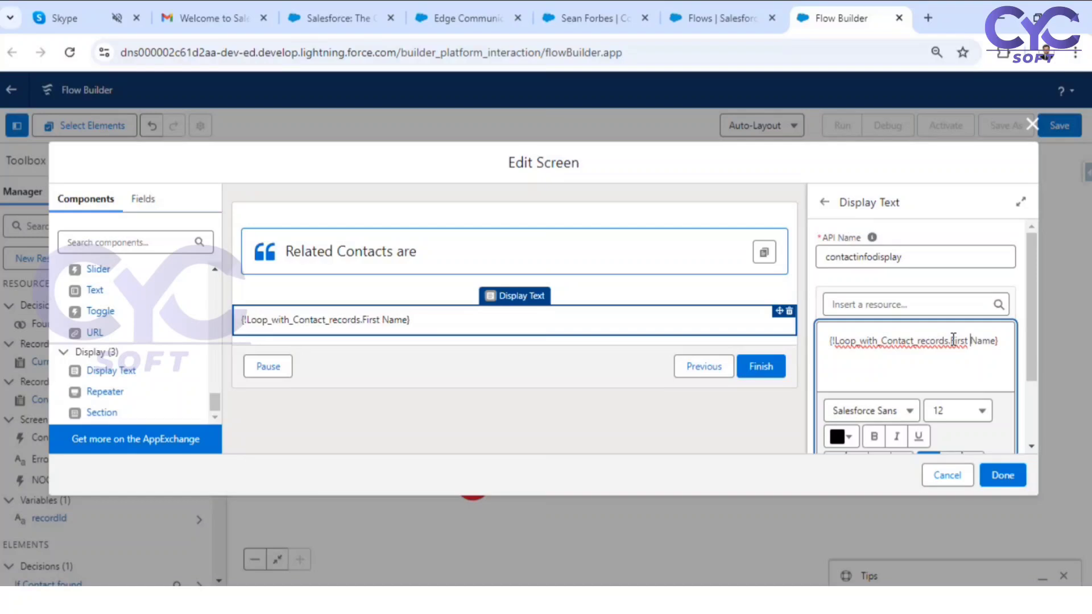
key("BackSpace")
Put a bold "First Name:" label before the FirstName reference and start a new line after it.
type("First N")
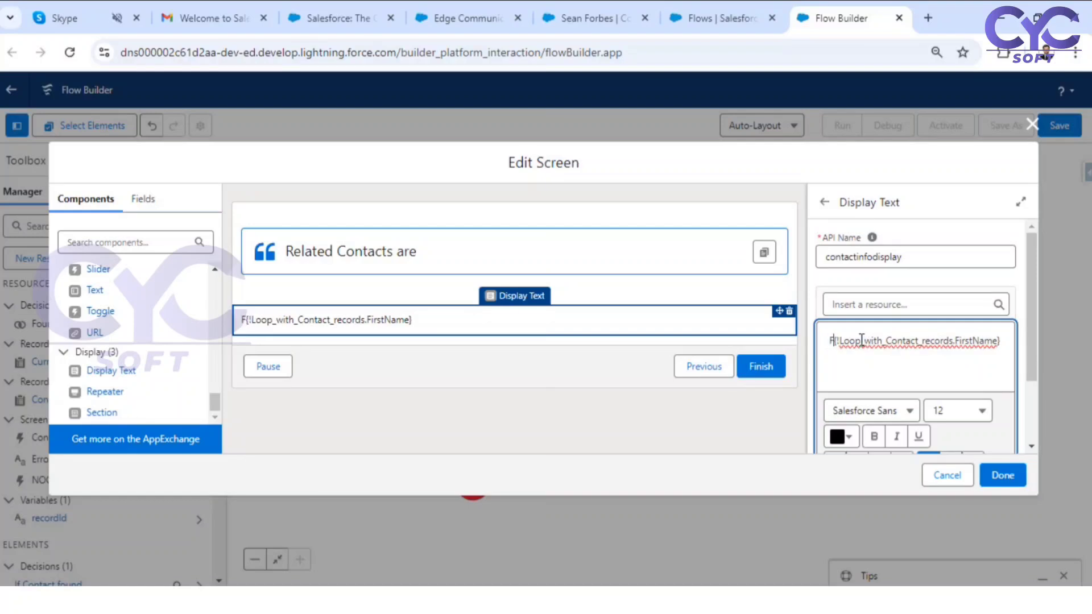
type("ame:")
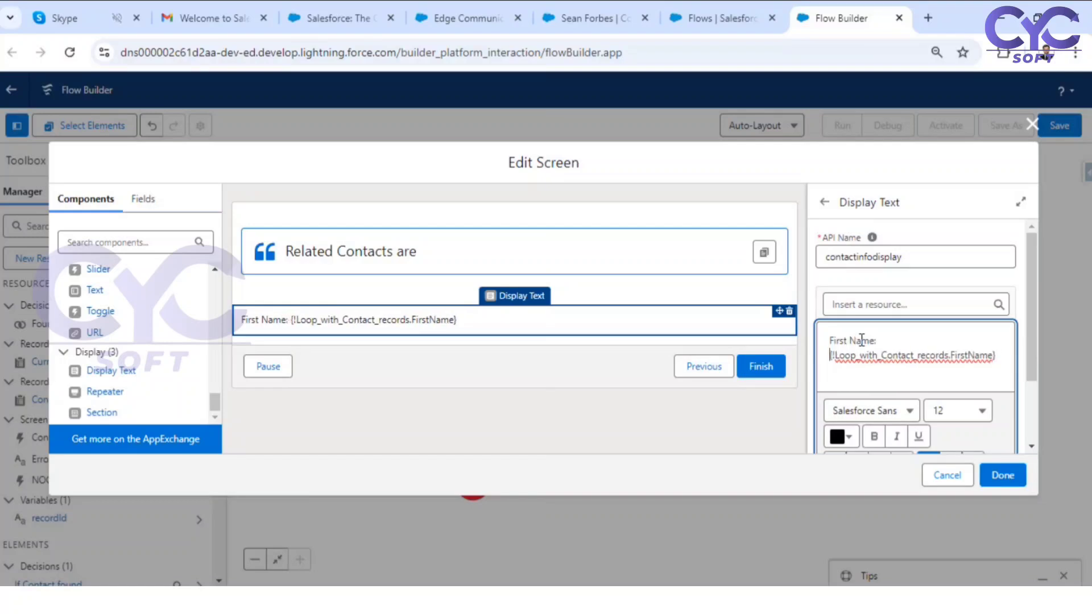
left_click_drag(892, 348, 826, 339)
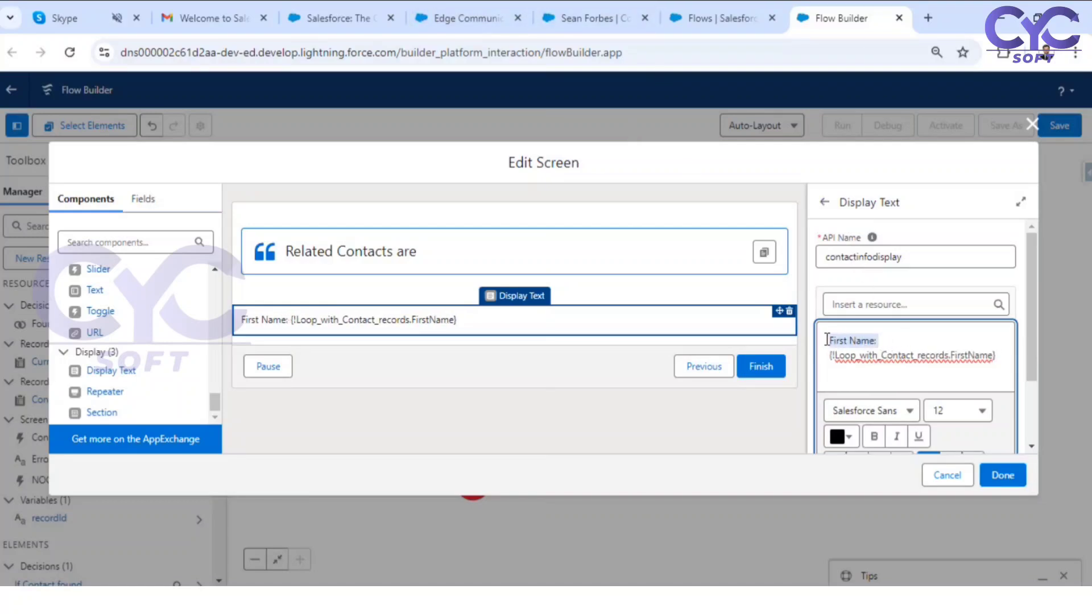
key("ctrl+b")
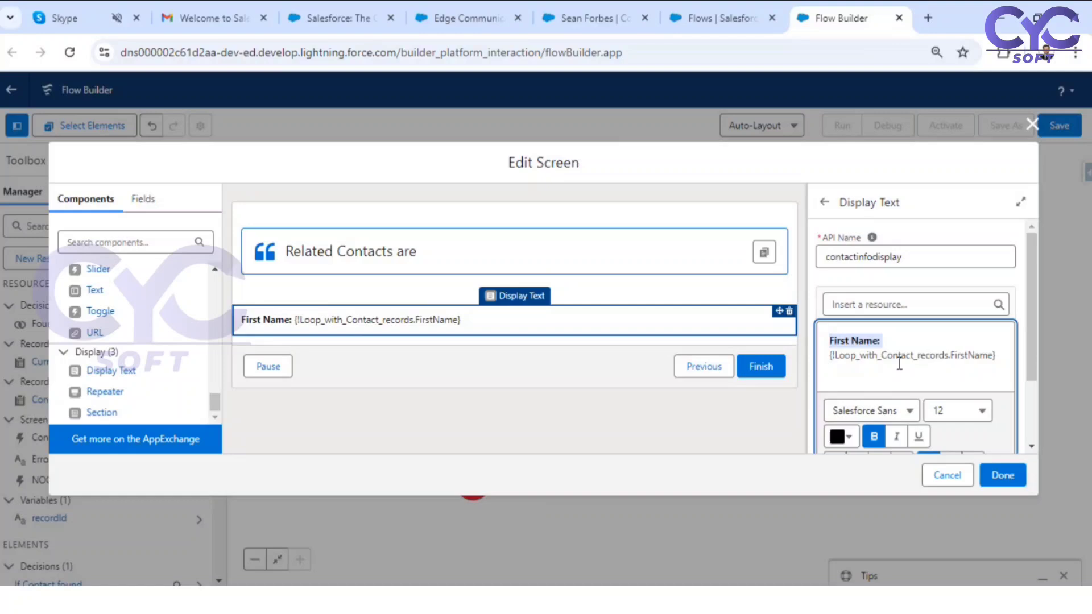
left_click(1010, 355)
key("Return")
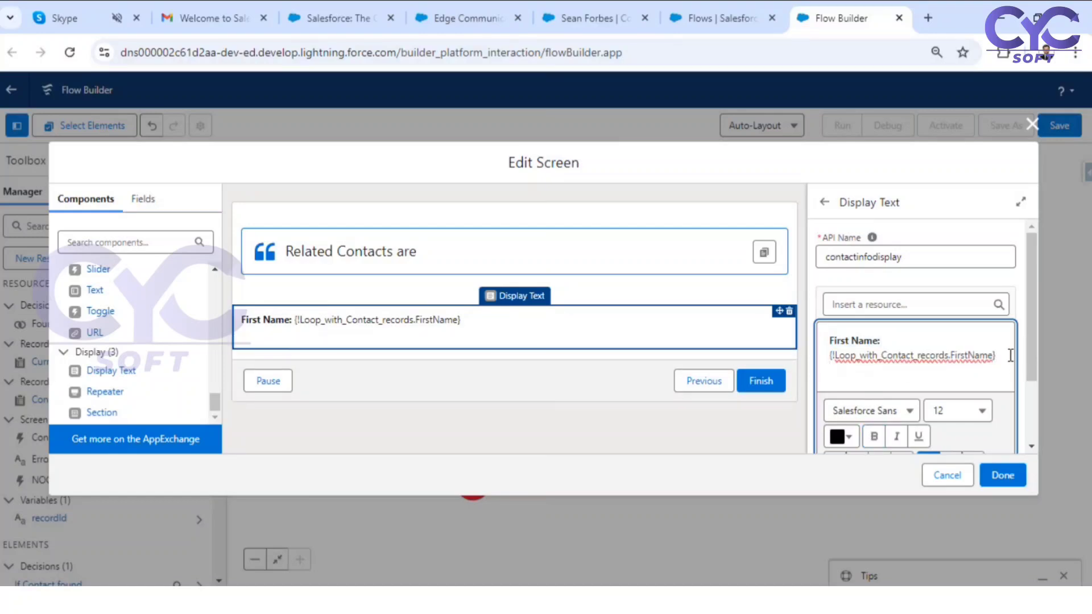
Add the labels "Email:", "Phone:" and "Title:" on separate lines below the First Name entry and make them bold.
type("Email:")
key("Return")
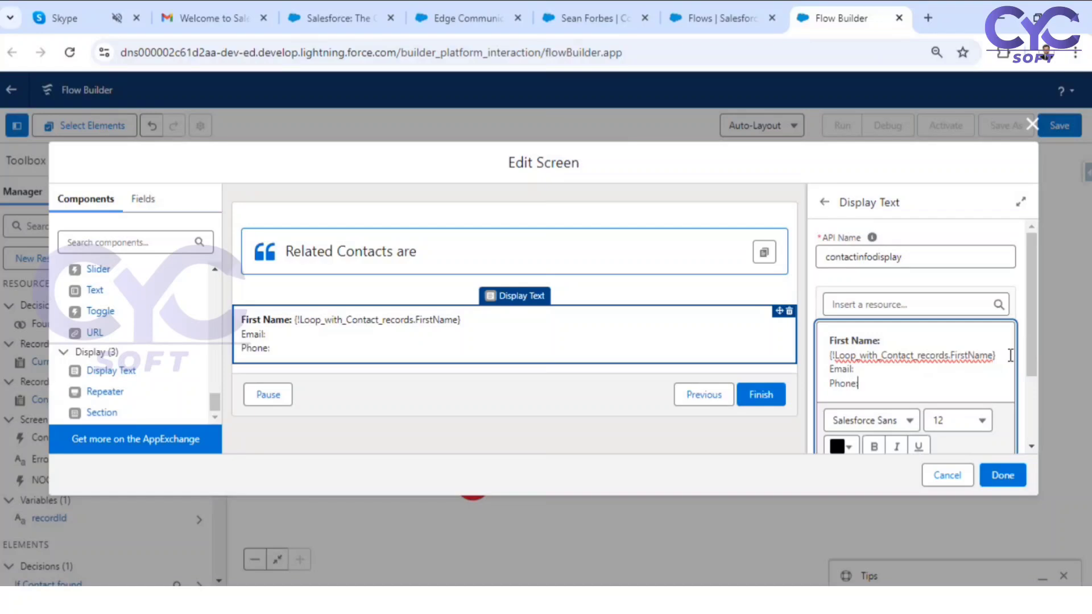
type("Phone:")
key("Return")
type("Title:")
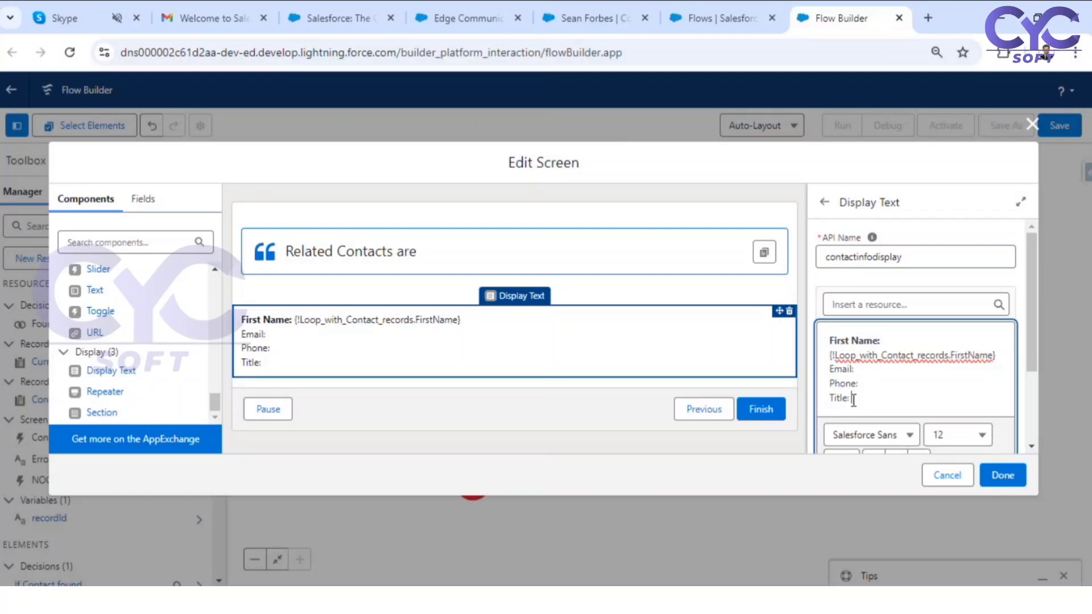
left_click_drag(853, 398, 827, 369)
key("ctrl+b")
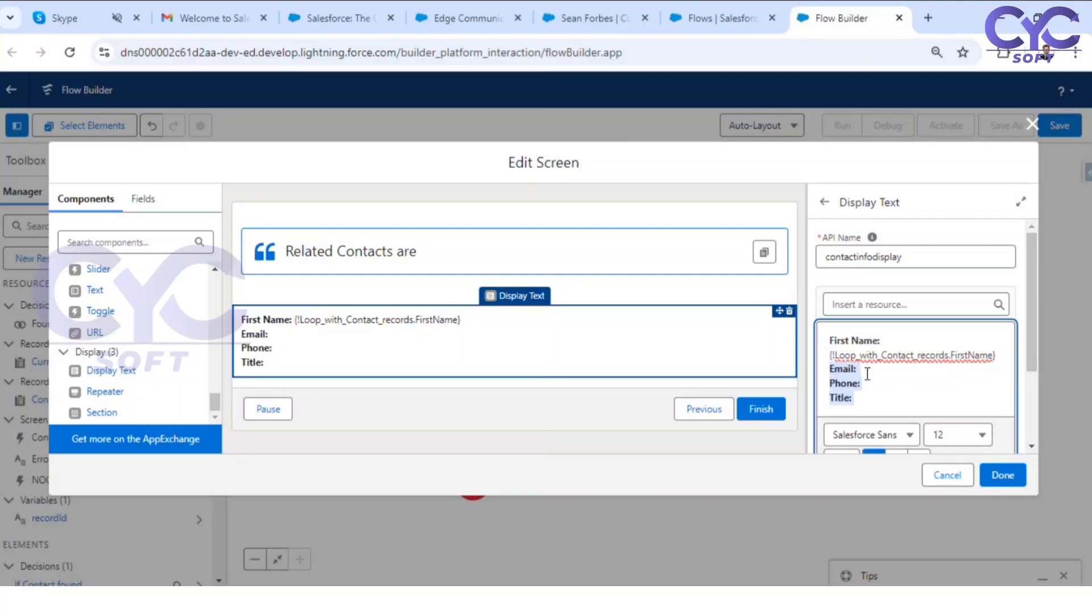
Insert the loop's current contact Email field after the "Email:" label, with the {!Loop_with_Contact_records.Email} reference not bold.
left_click(869, 372)
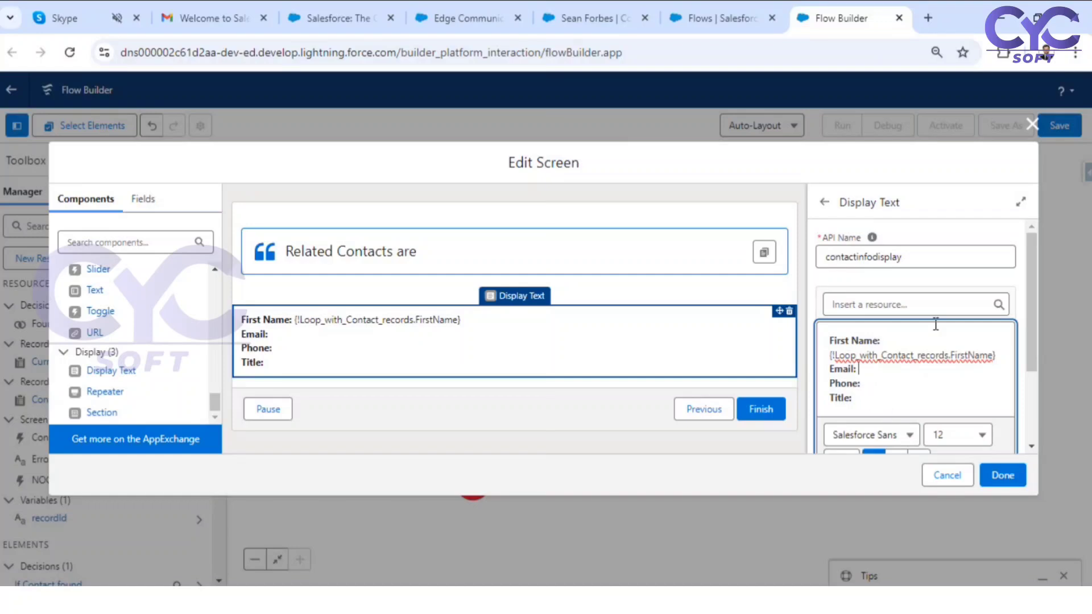
left_click(909, 305)
left_click(910, 503)
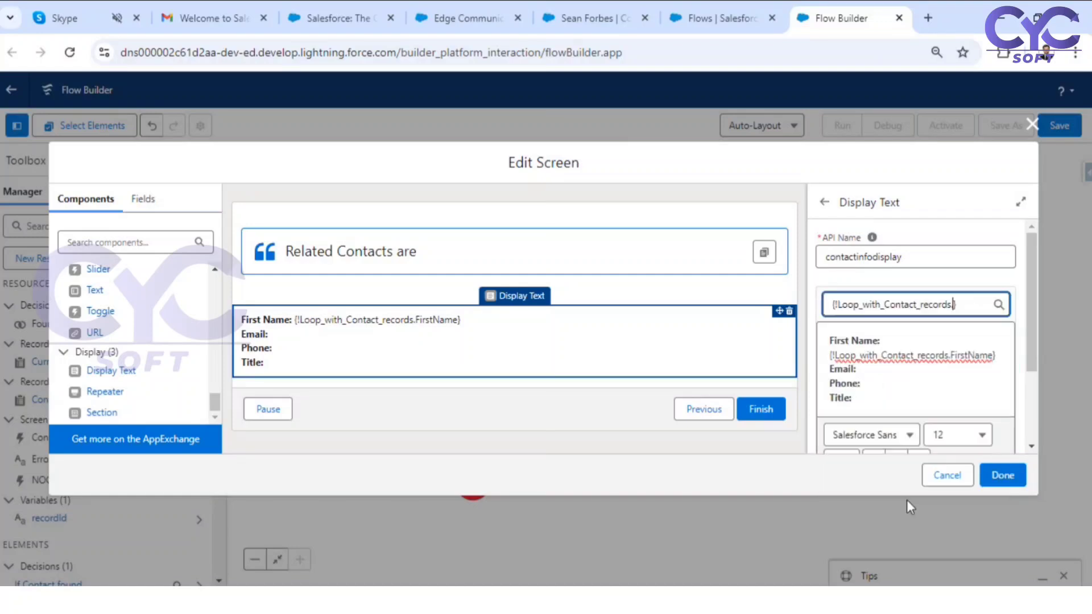
type("e")
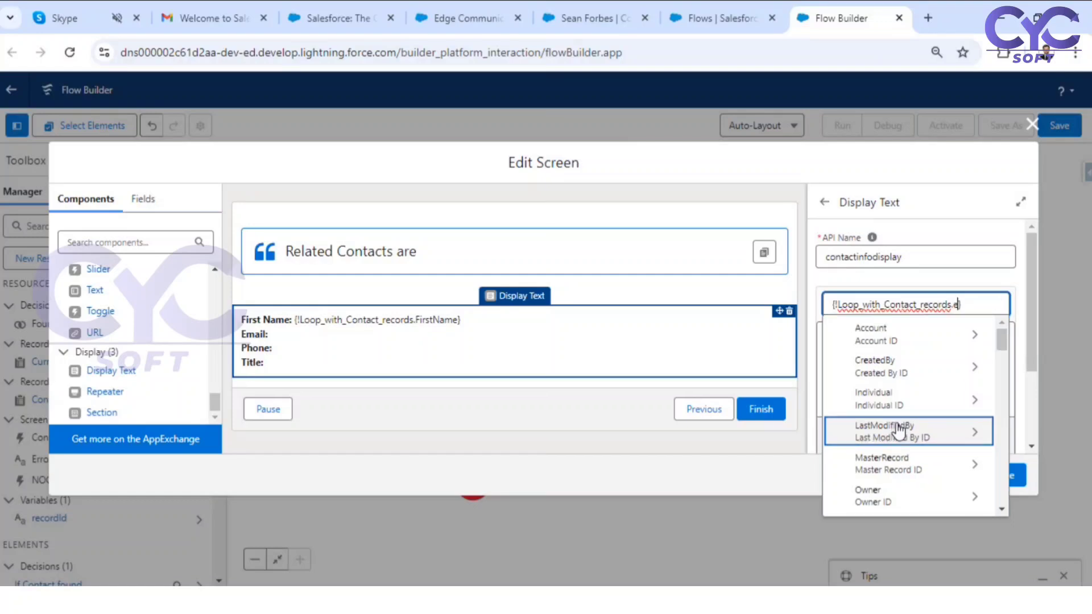
type("m")
left_click(868, 340)
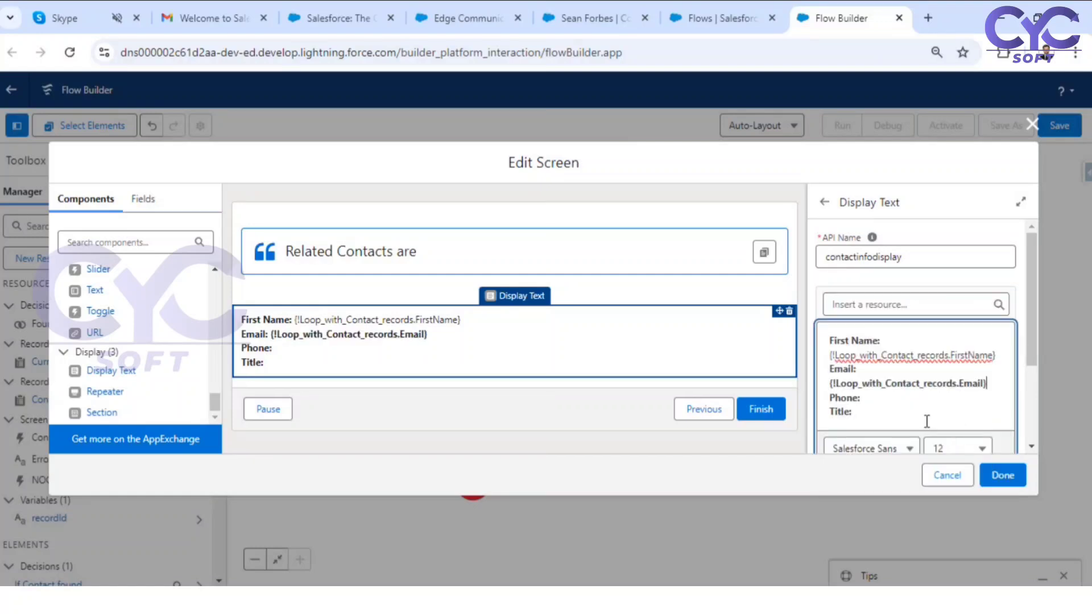
left_click_drag(995, 384, 833, 382)
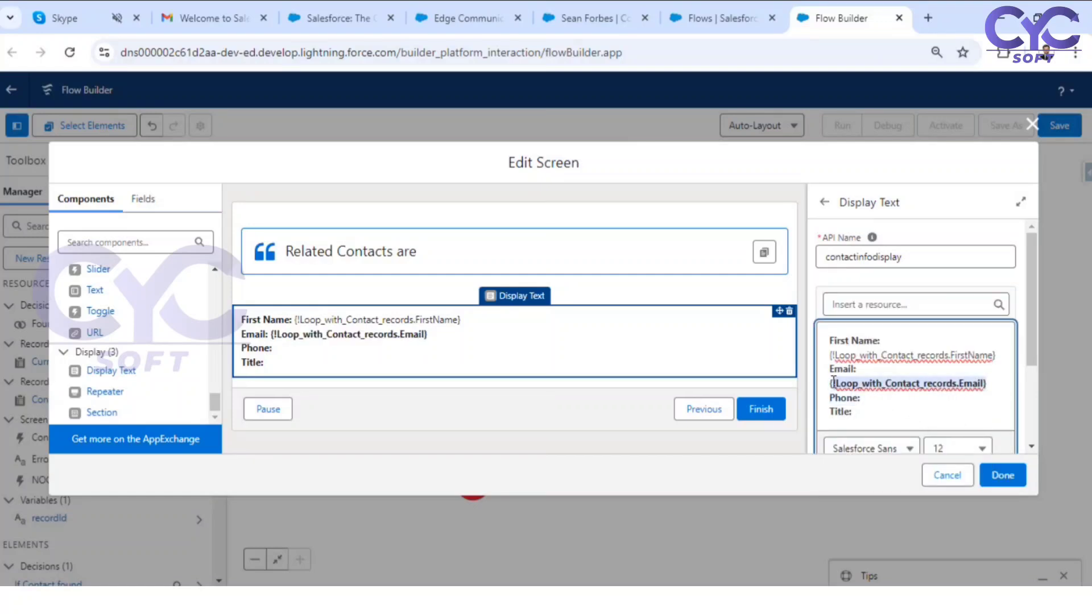
key("ctrl+b")
Insert the loop's current contact Phone field after the "Phone:" label, with the {!Loop_with_Contact_records.Phone} reference not bold.
left_click(879, 399)
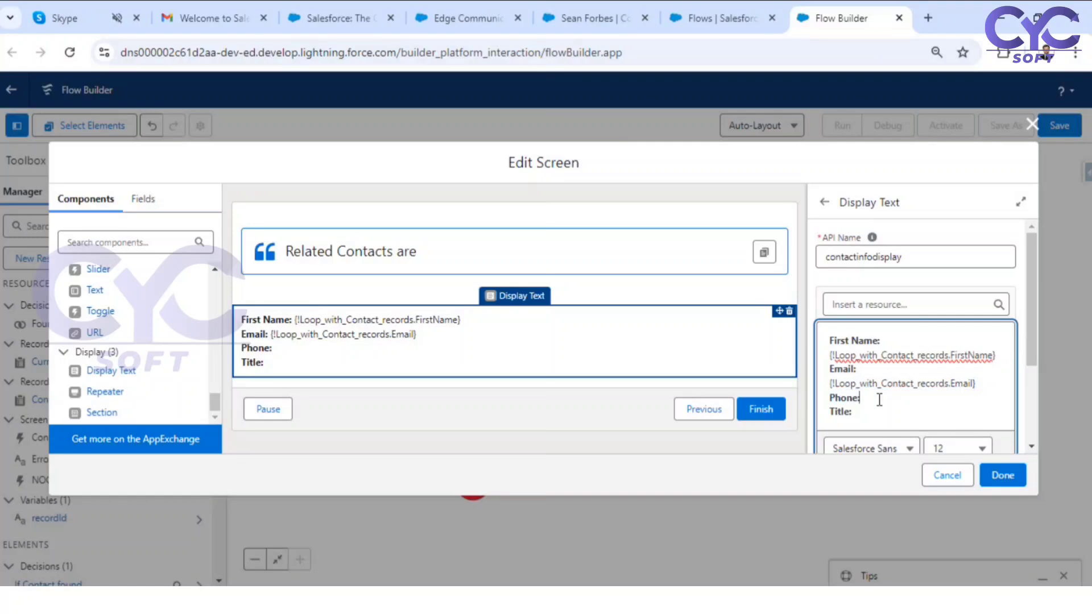
left_click(894, 307)
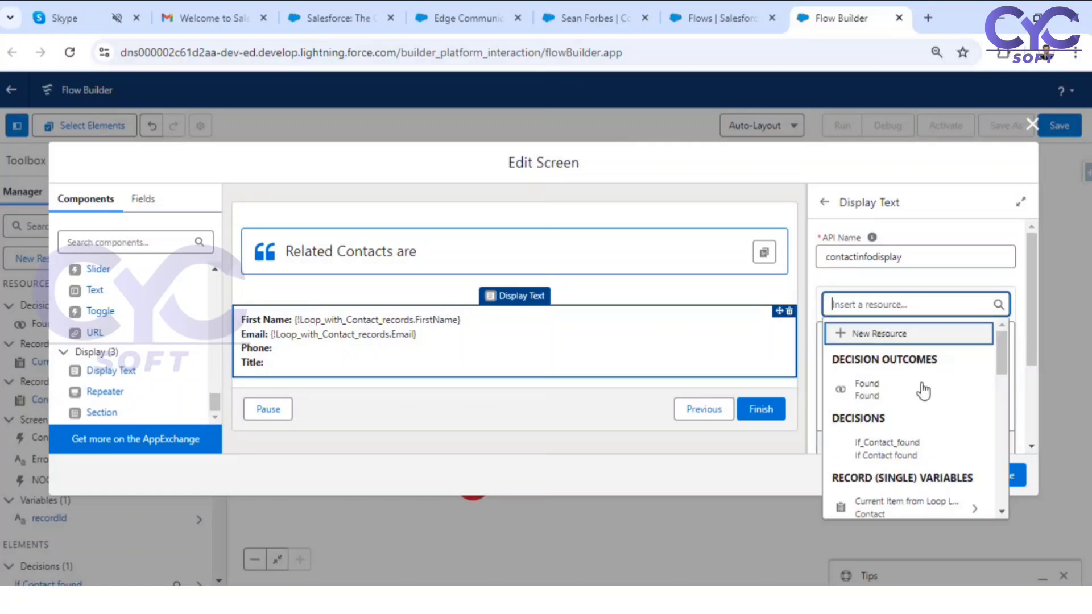
left_click(904, 503)
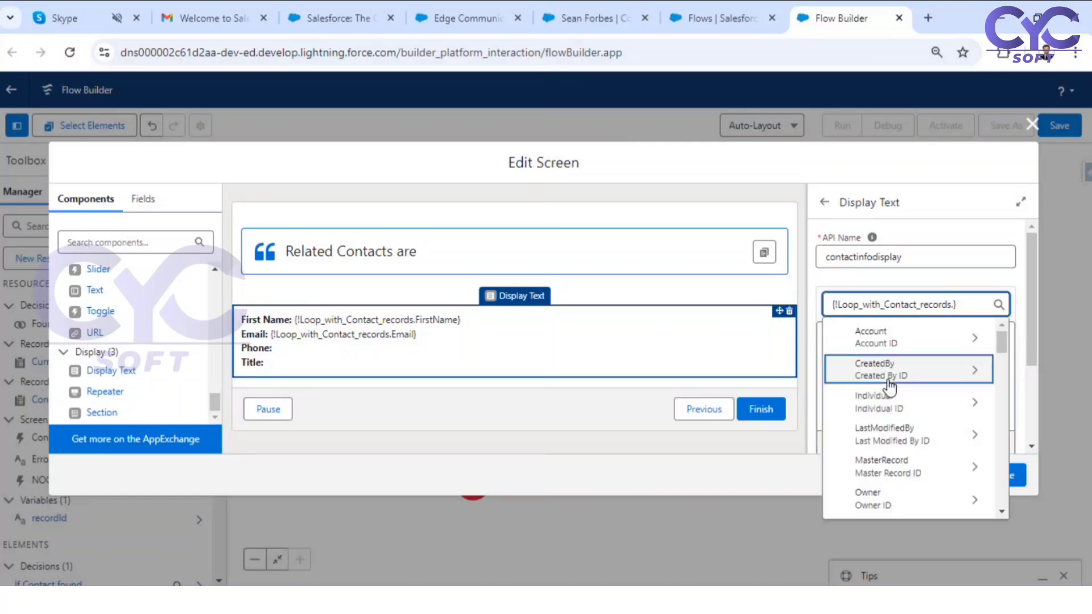
type("pho")
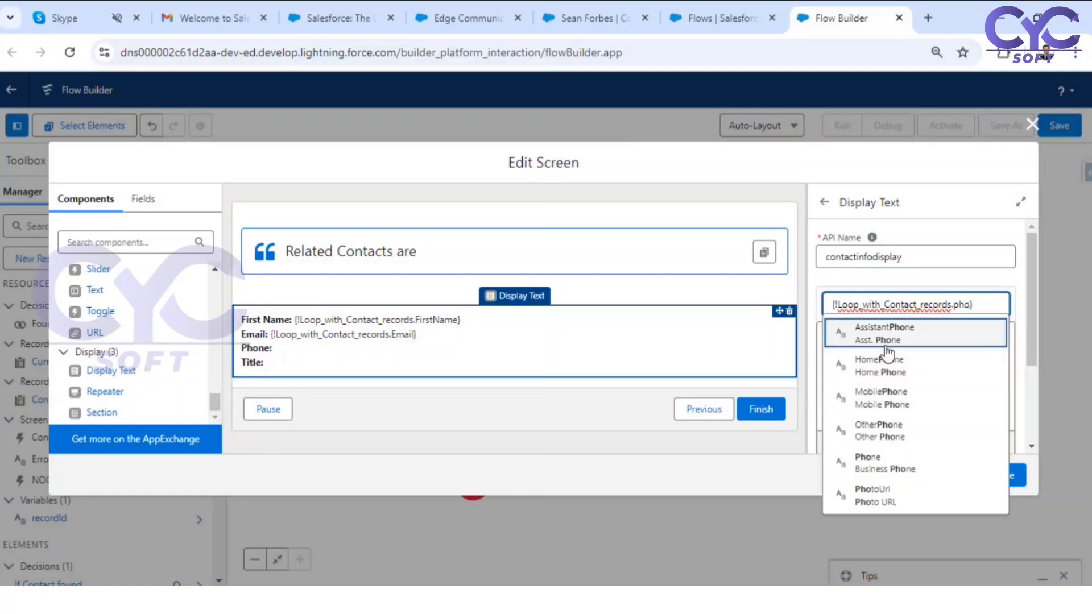
left_click(907, 462)
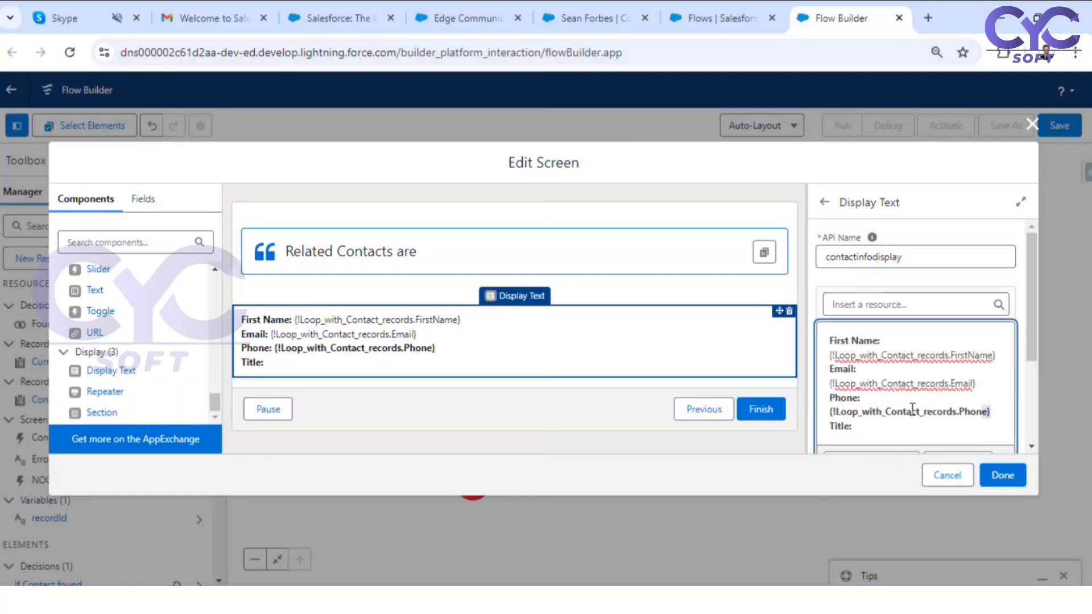
left_click_drag(993, 412, 823, 409)
key("ctrl+b")
Insert the loop's current contact Title field after the "Title:" label, with the {!Loop_with_Contact_records.Title} reference not bold.
left_click(874, 432)
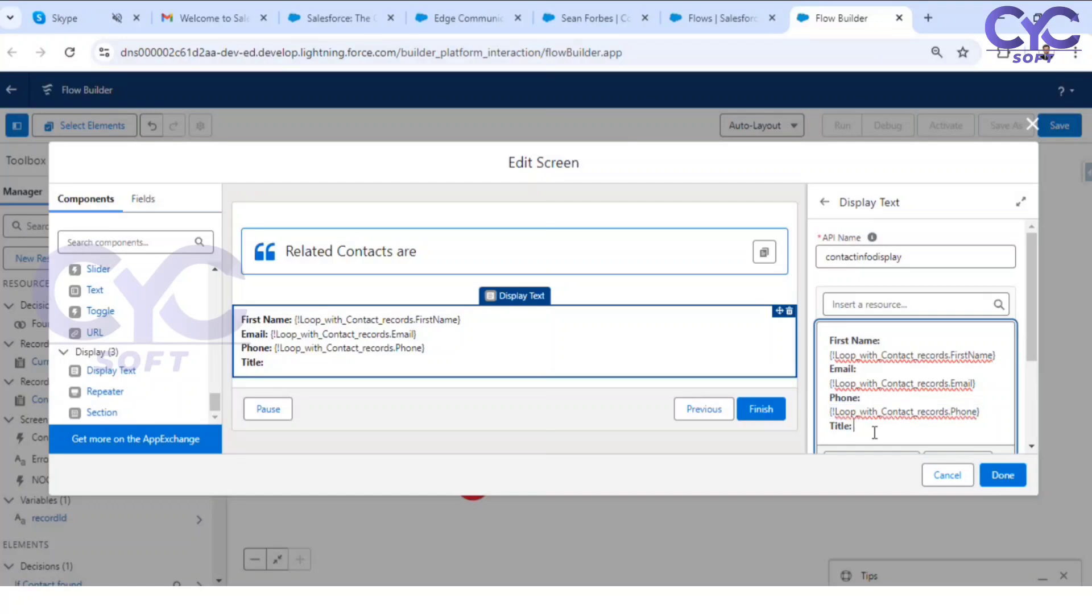
left_click(880, 303)
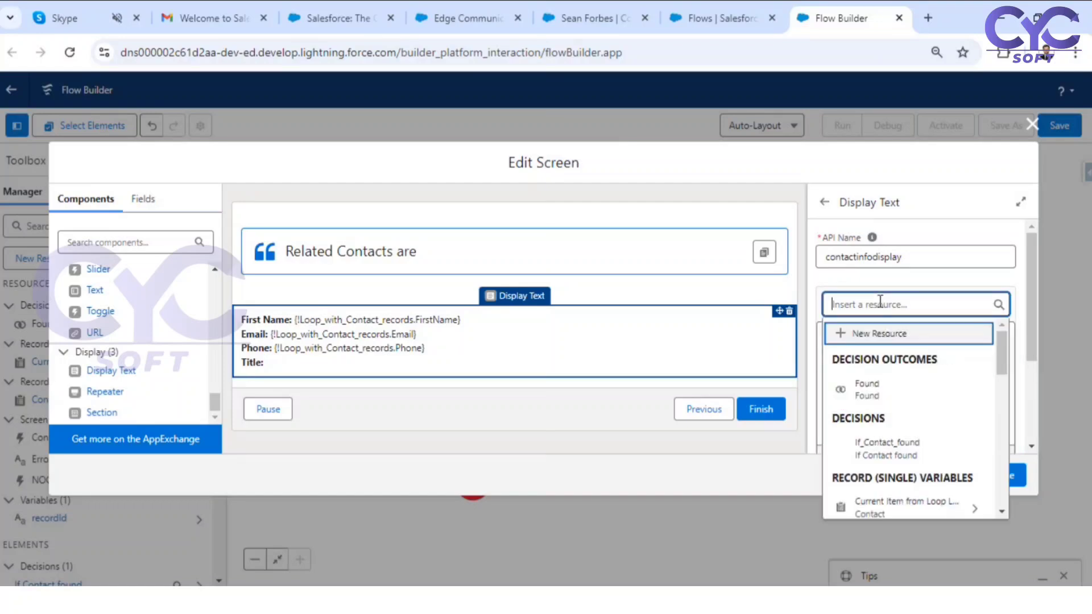
type("loo")
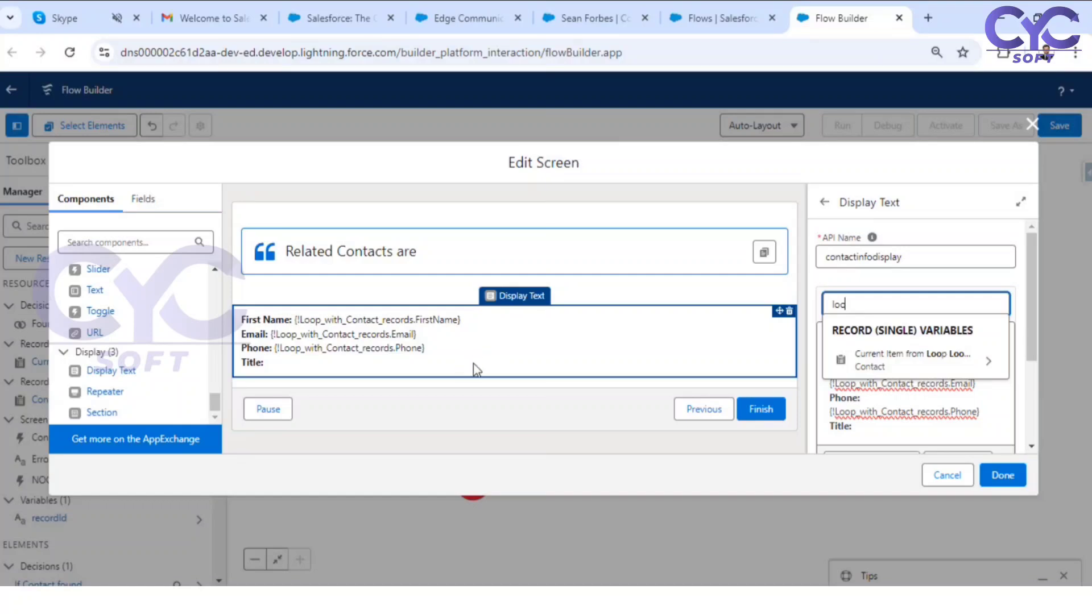
left_click(967, 364)
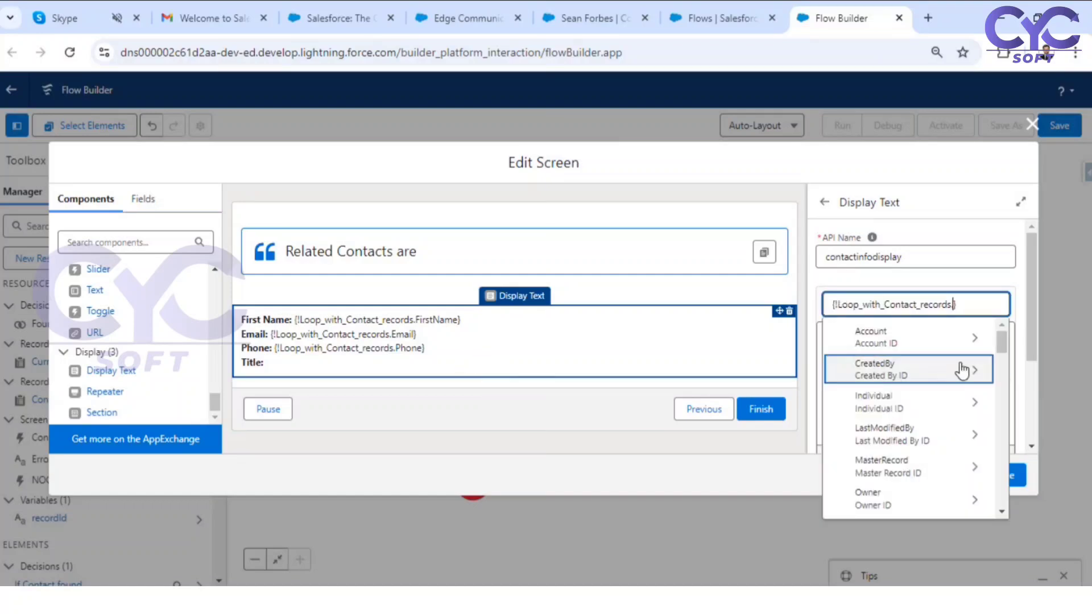
type("tit")
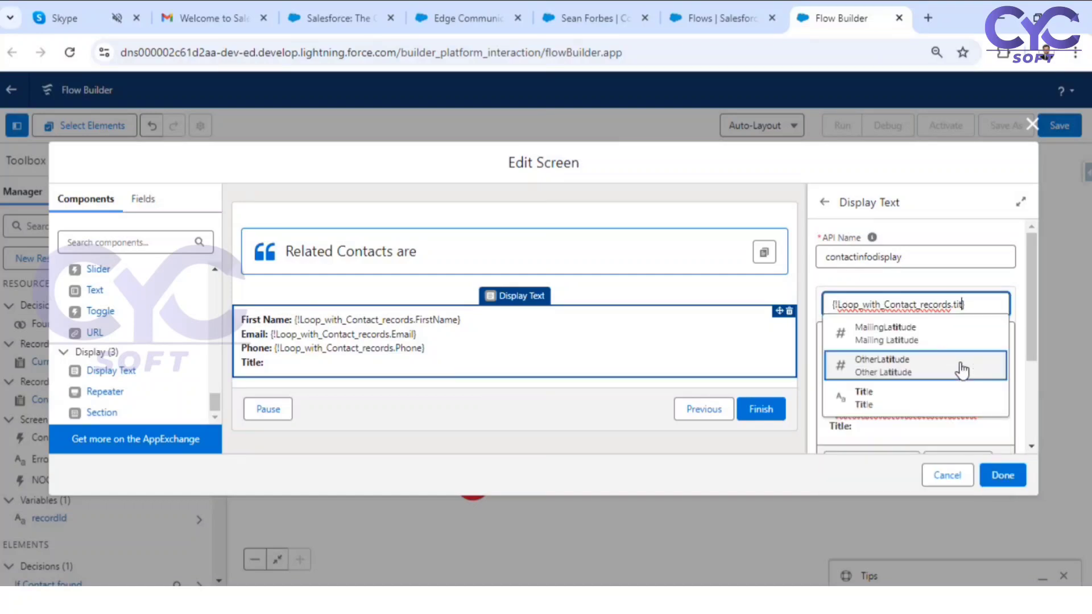
left_click(908, 397)
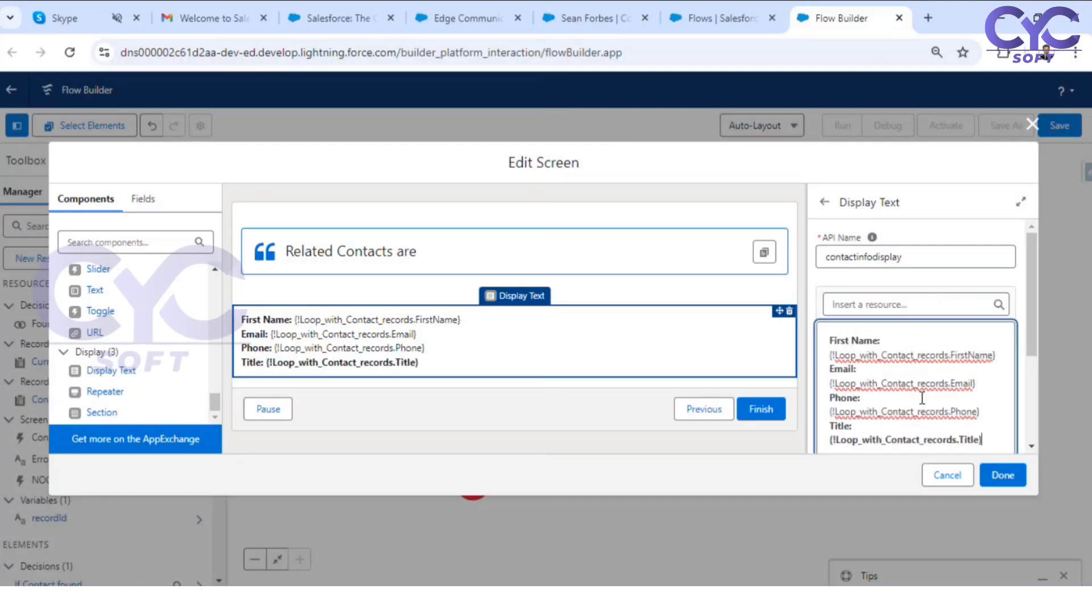
left_click_drag(984, 440, 826, 441)
scroll(819, 405, "down", 1)
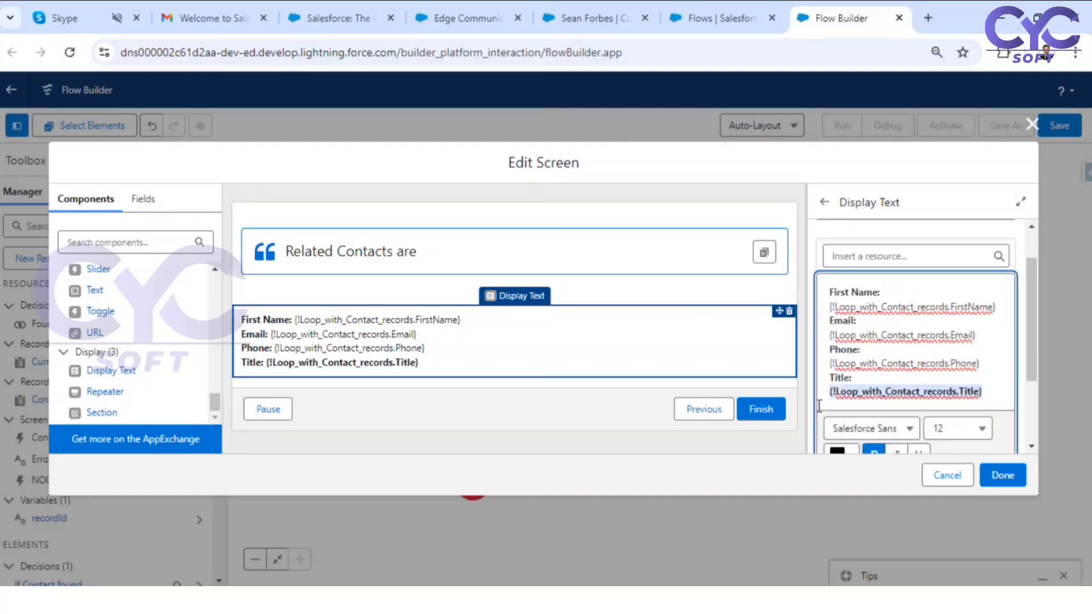
key("ctrl+b")
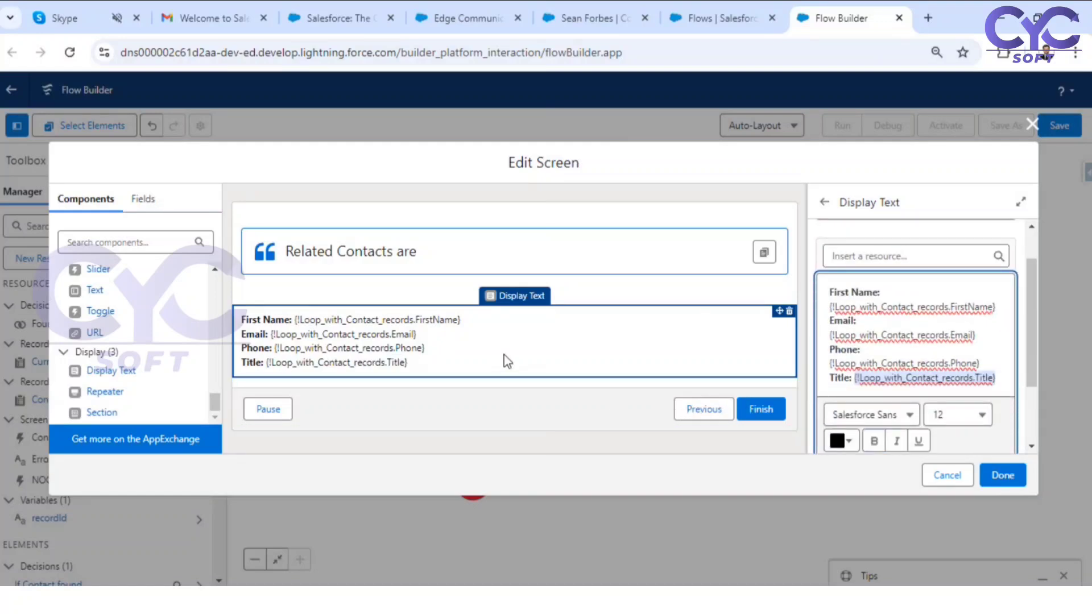
left_click(524, 355)
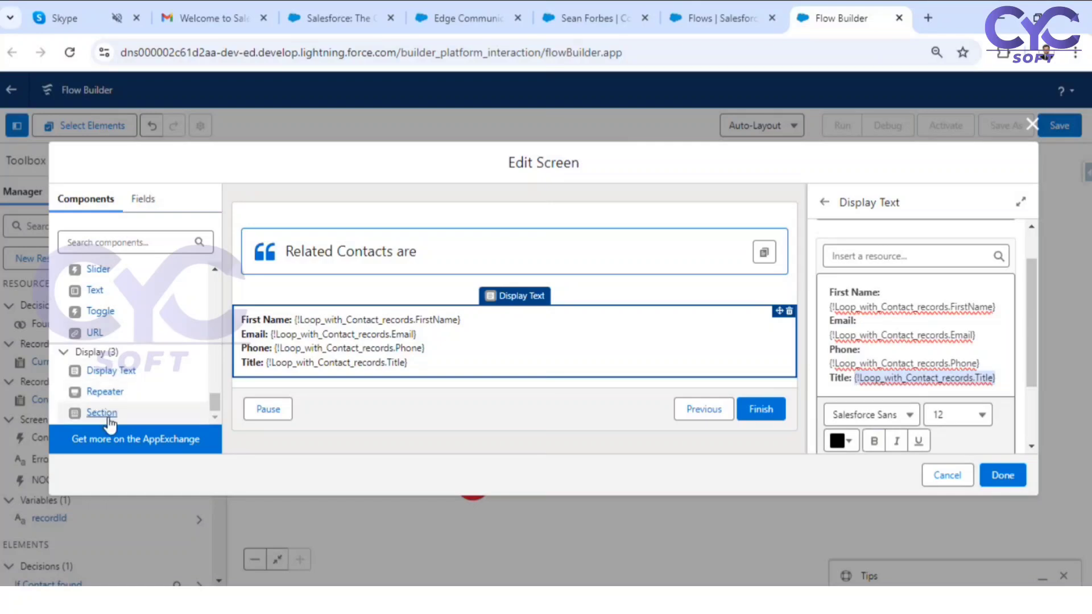
Add a Section with two half-width columns below "Related Contacts are" and move the contactinfodisplay component into its first column.
left_click_drag(104, 412, 444, 302)
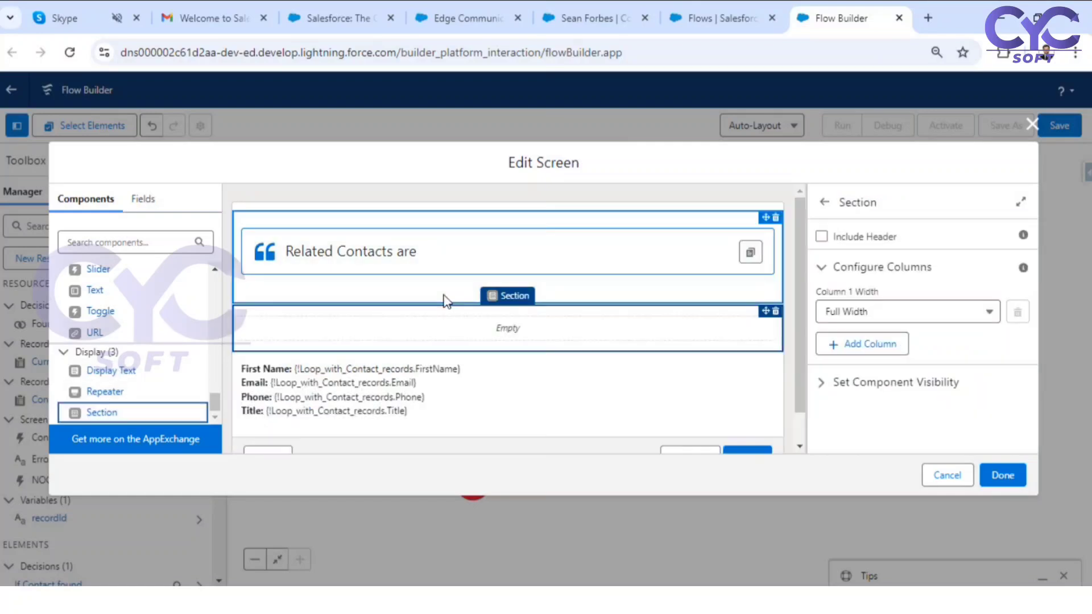
left_click(888, 348)
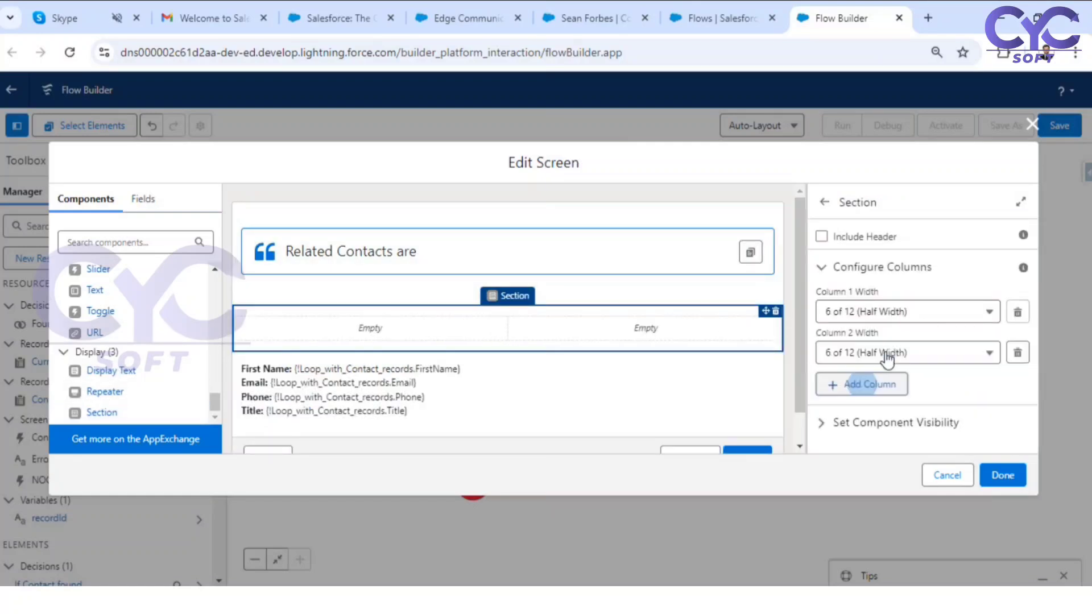
left_click(267, 377)
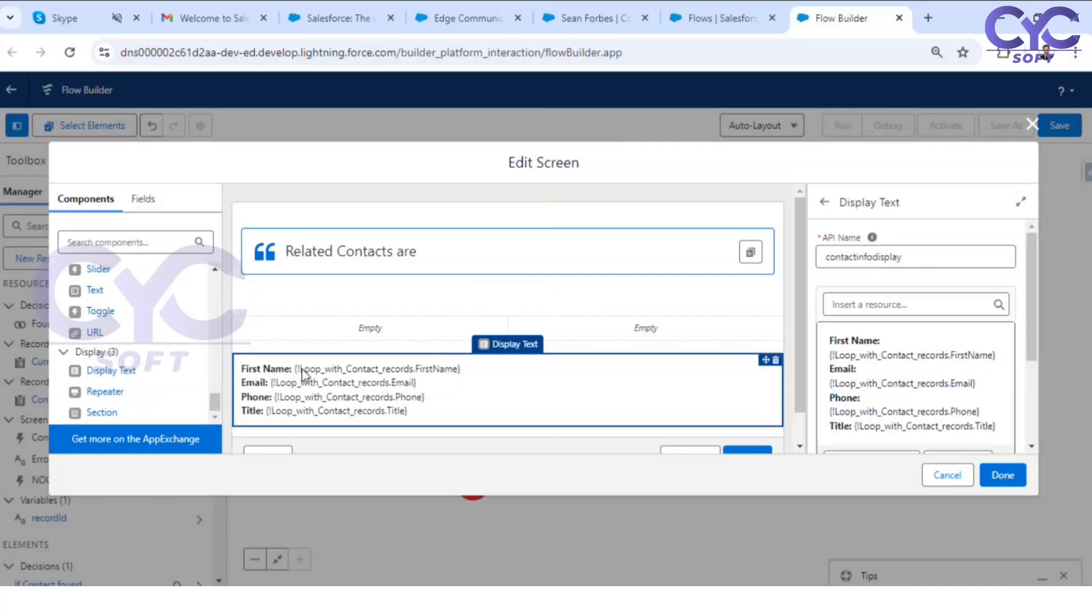
left_click_drag(296, 376, 327, 324)
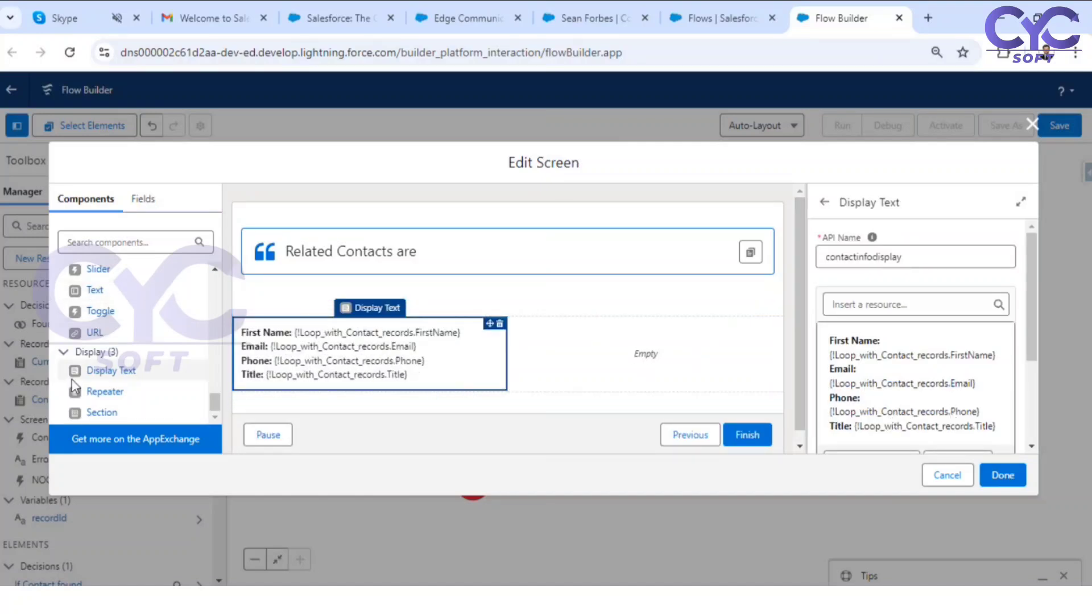
Add a Display Text component to the section's second column and cut the Phone label and reference from contactinfodisplay.
left_click_drag(105, 376, 656, 359)
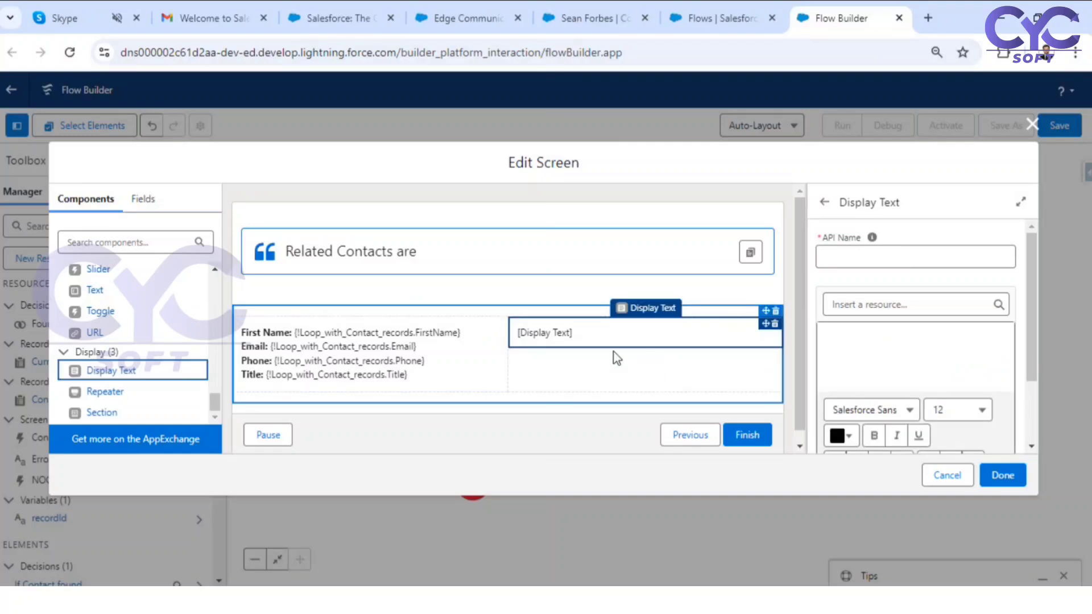
left_click(346, 358)
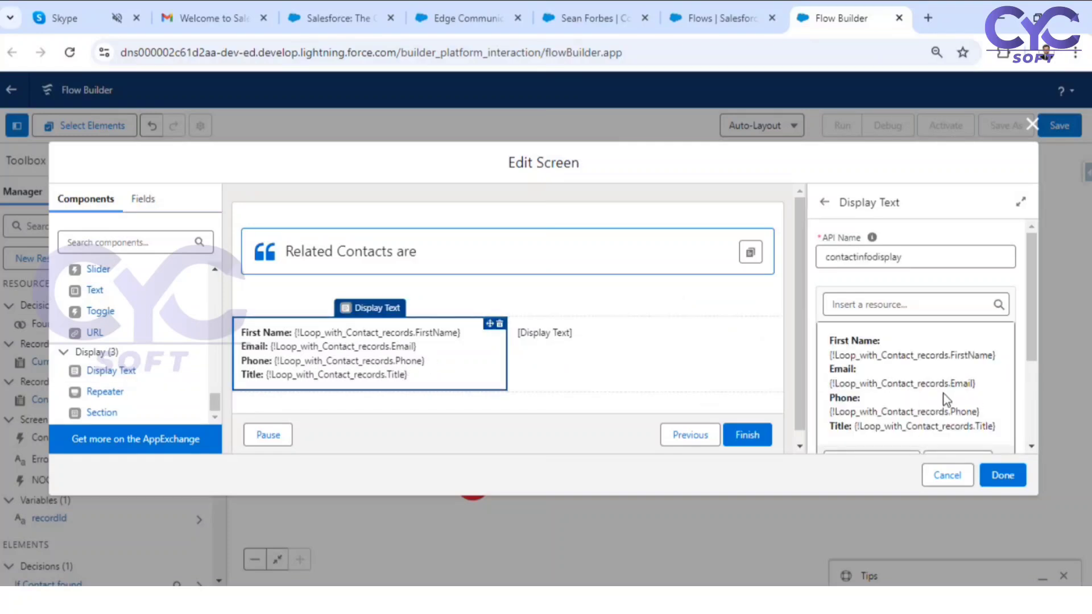
left_click_drag(998, 426, 816, 397)
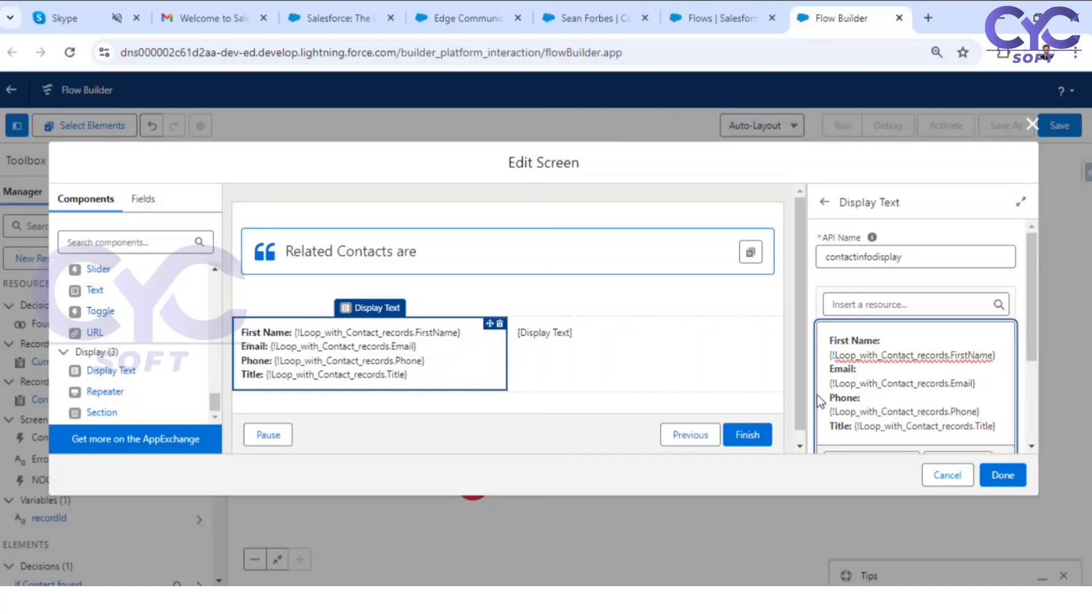
left_click(886, 423)
left_click_drag(1003, 431, 782, 382)
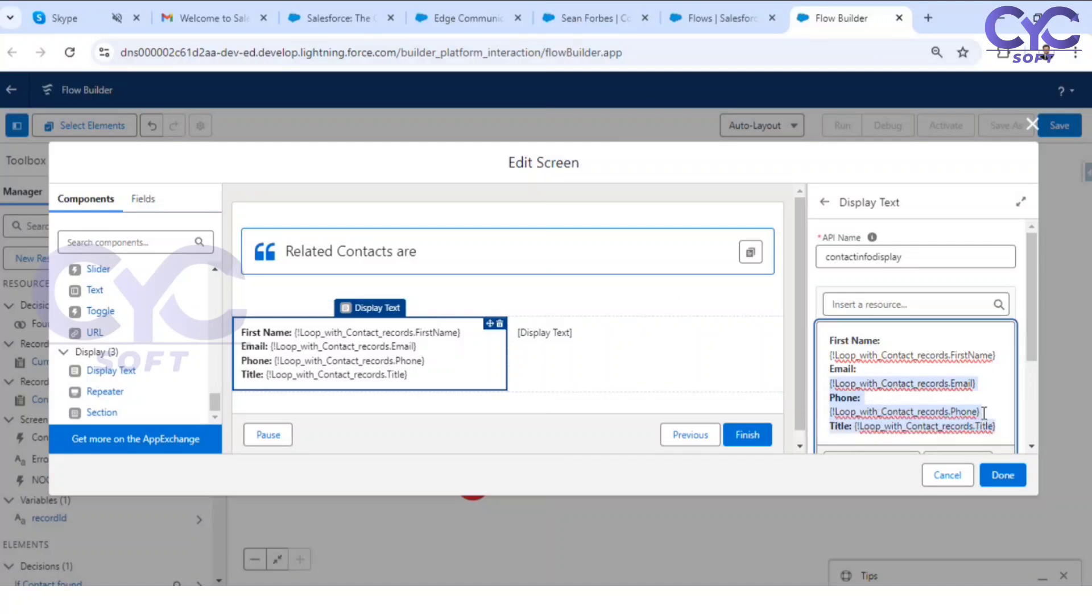
left_click_drag(979, 412, 829, 398)
key("ctrl+c")
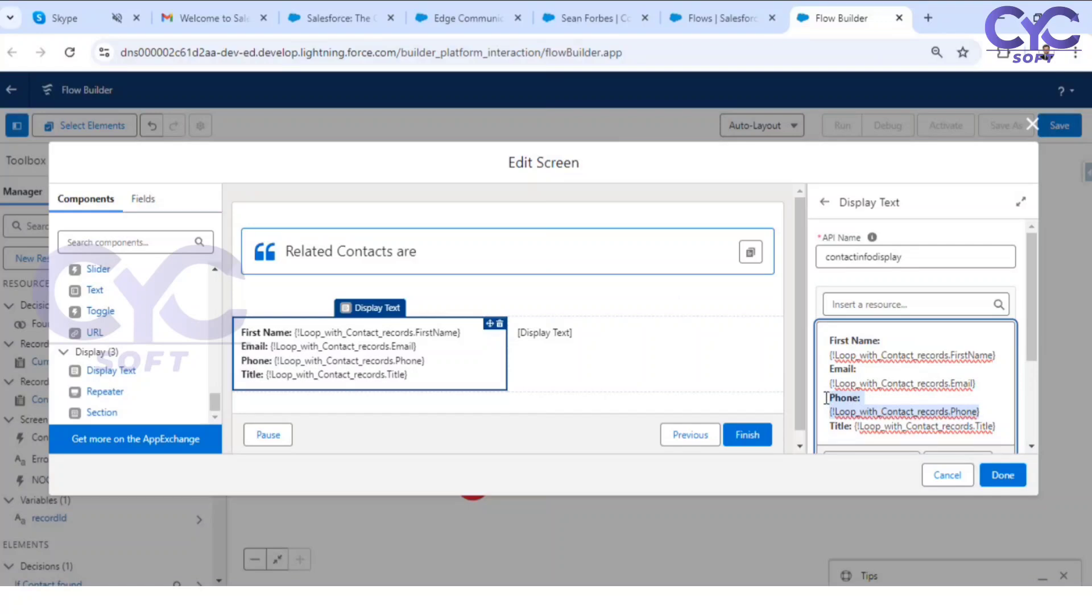
key("BackSpace")
Paste the Phone label and its reference into the new Display Text component in the section's second column.
left_click(583, 359)
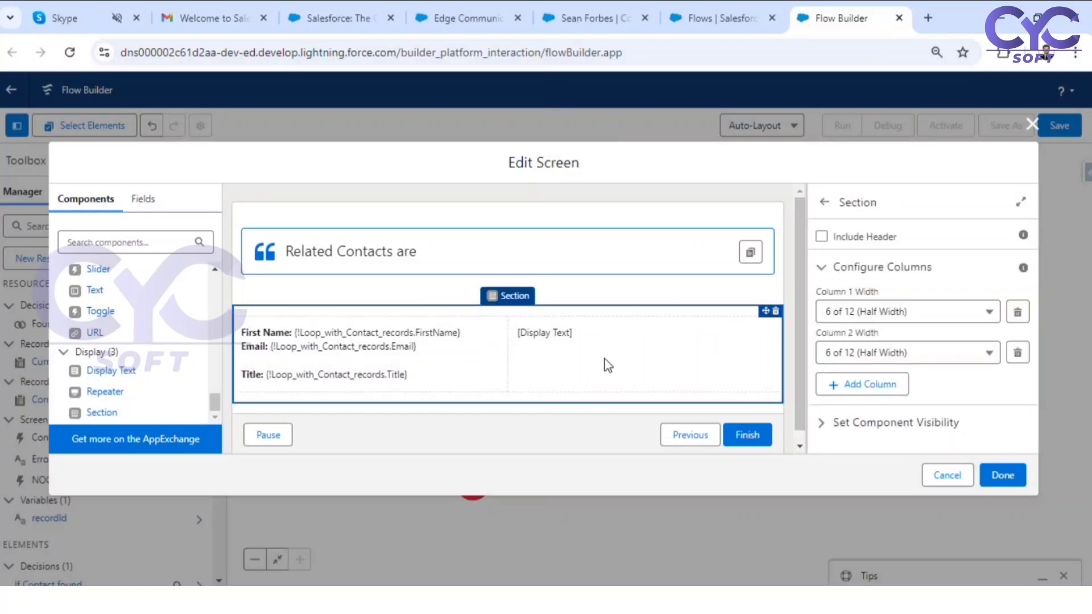
left_click(560, 355)
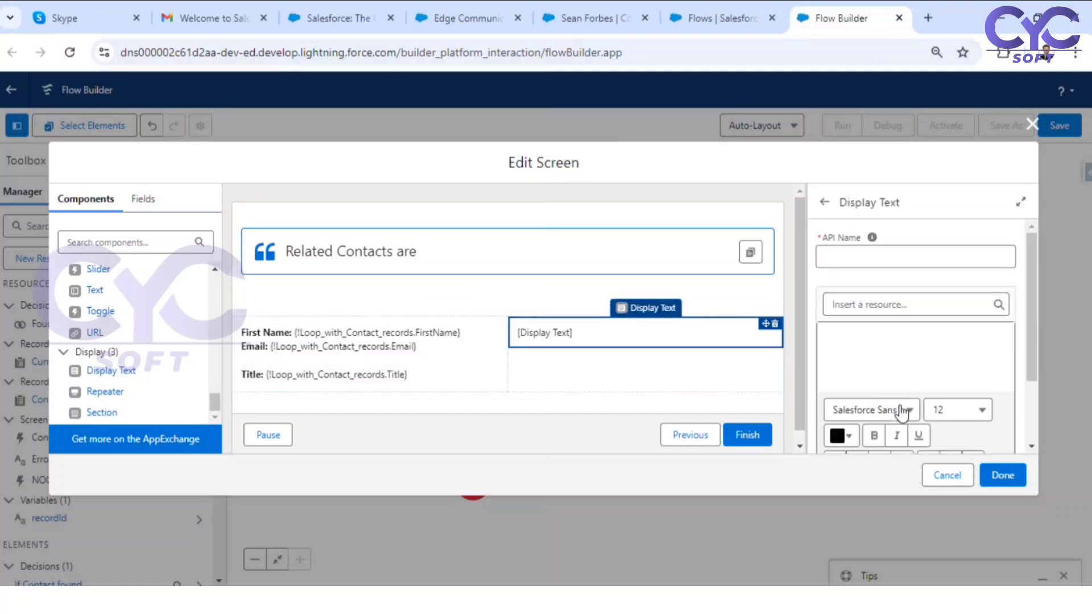
left_click(846, 342)
key("ctrl+v")
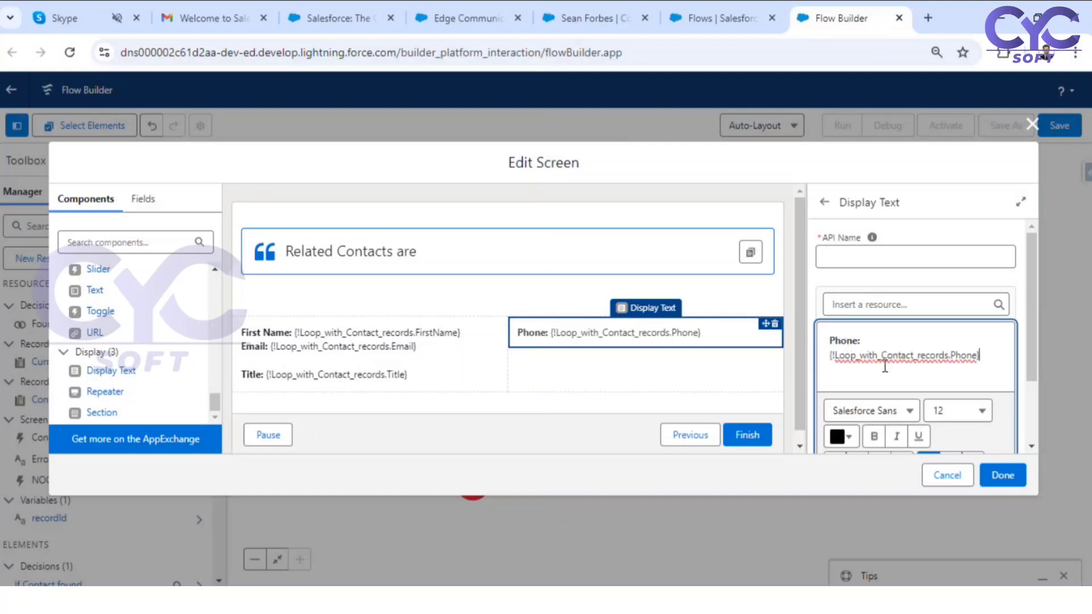
Copy the Title label and its reference from the contactinfodisplay component and delete them there.
left_click(322, 359)
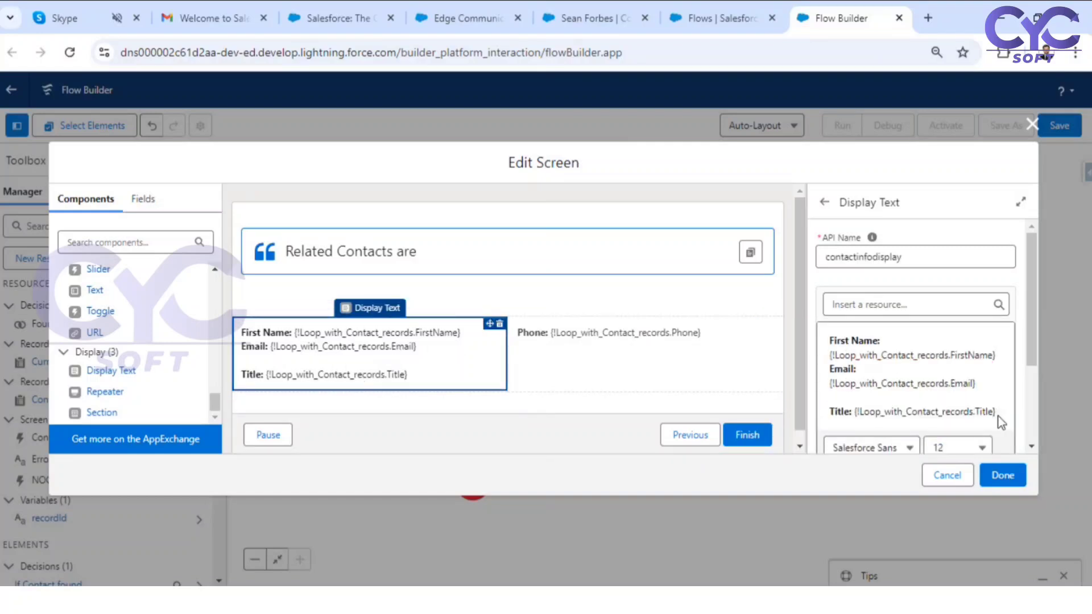
left_click_drag(996, 410, 821, 413)
key("ctrl+c")
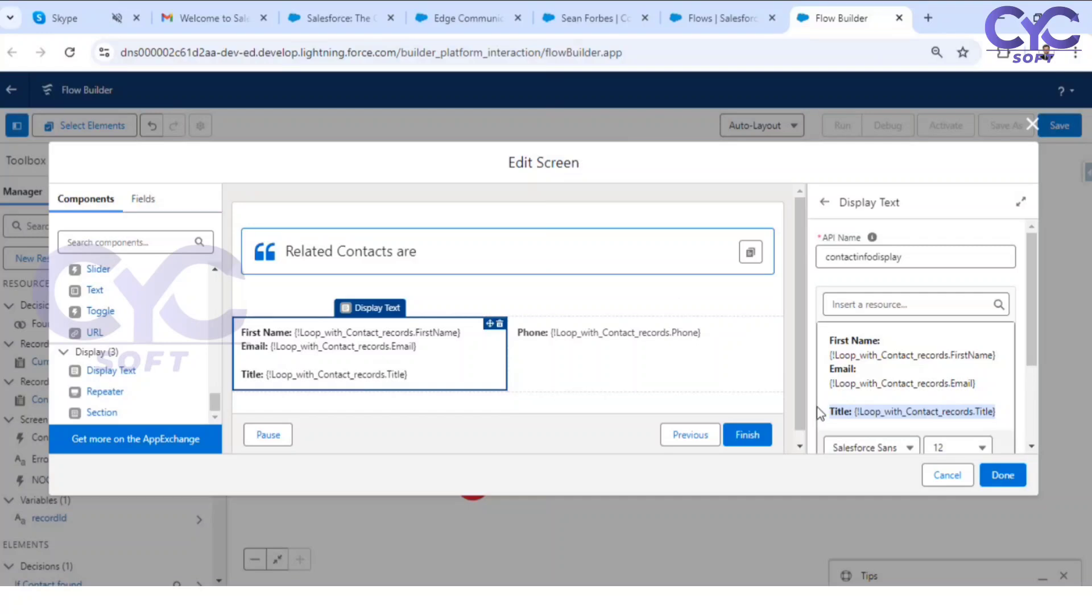
left_click(821, 413)
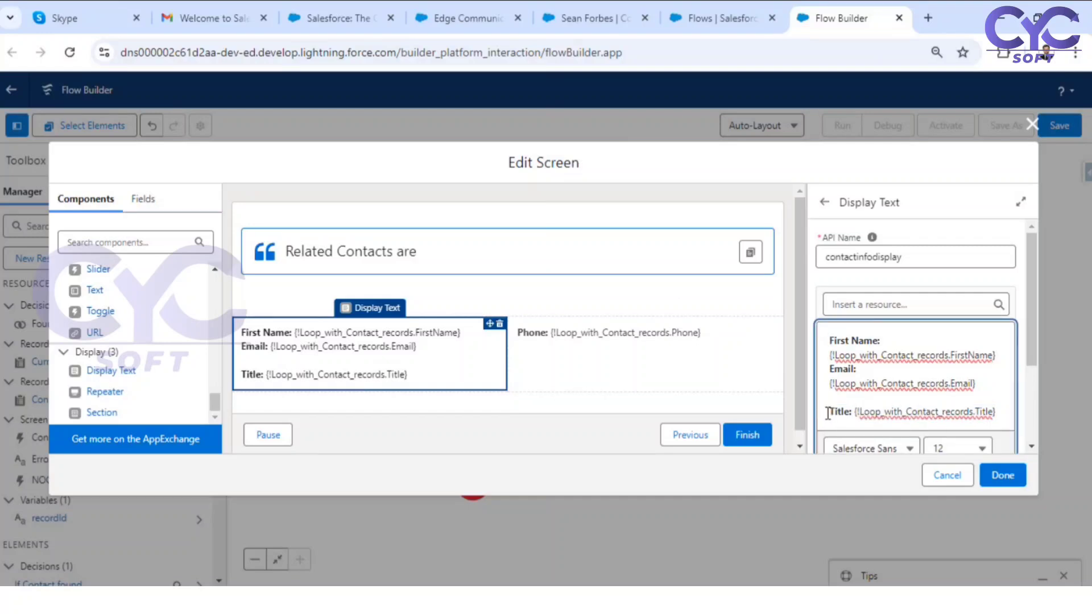
left_click_drag(828, 414, 991, 411)
key("BackSpace")
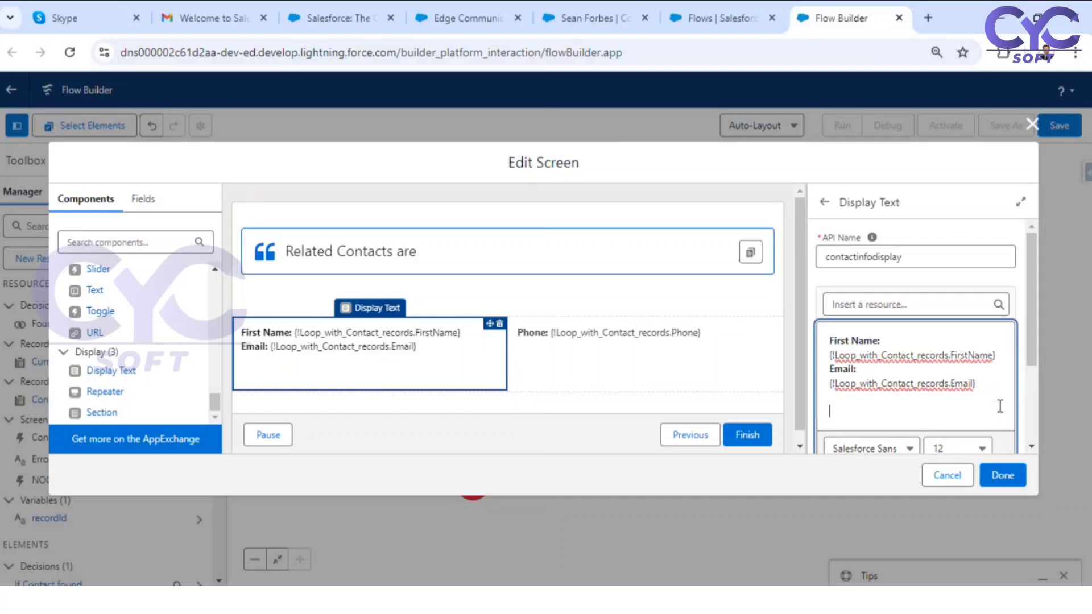
Paste the Title label and reference below Phone in the second column's Display Text, separated by a blank line.
left_click(544, 335)
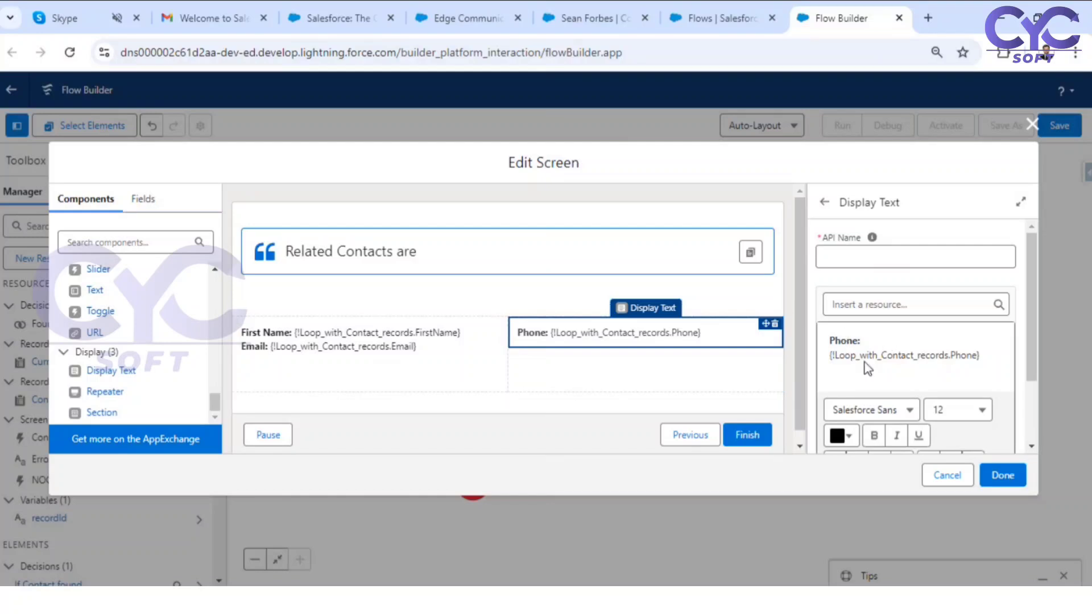
left_click(983, 356)
left_click(983, 355)
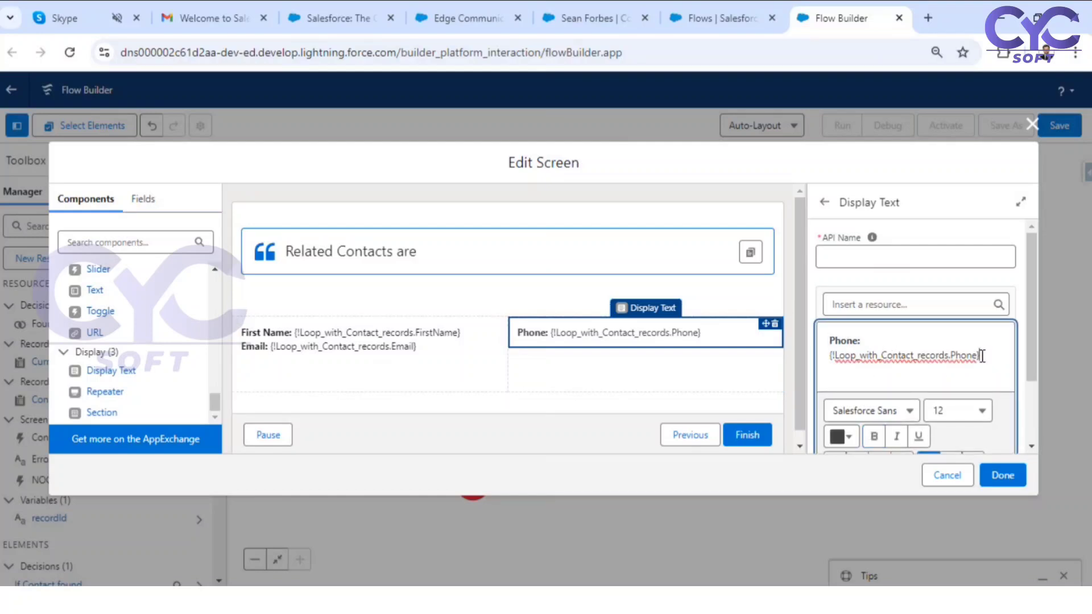
key("Return")
key("Return")
key("ctrl+v")
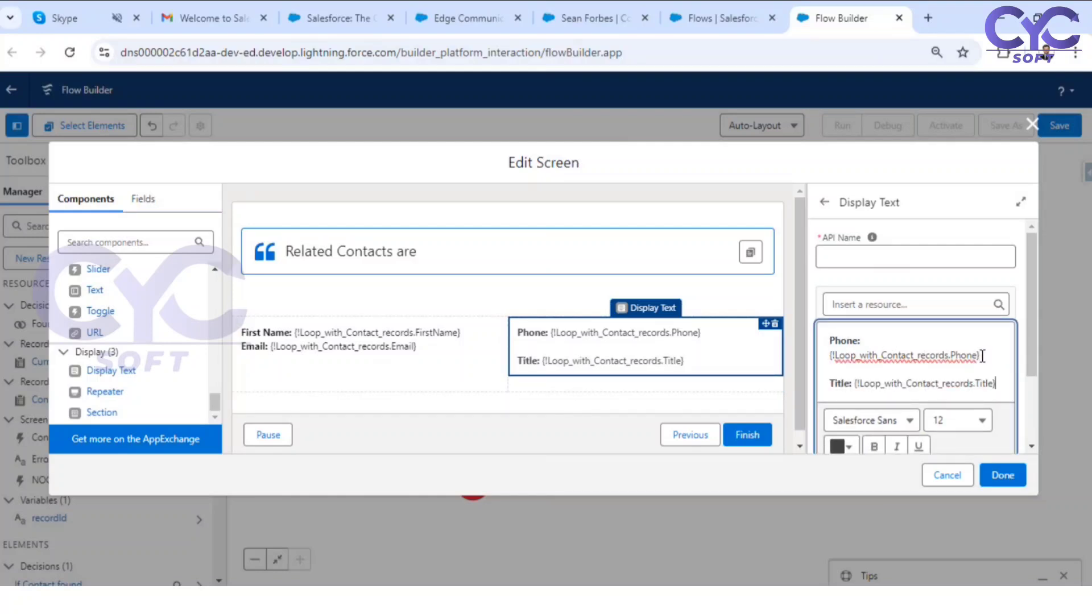
Insert a blank line between the First Name and Email entries in the contactinfodisplay component.
left_click(427, 359)
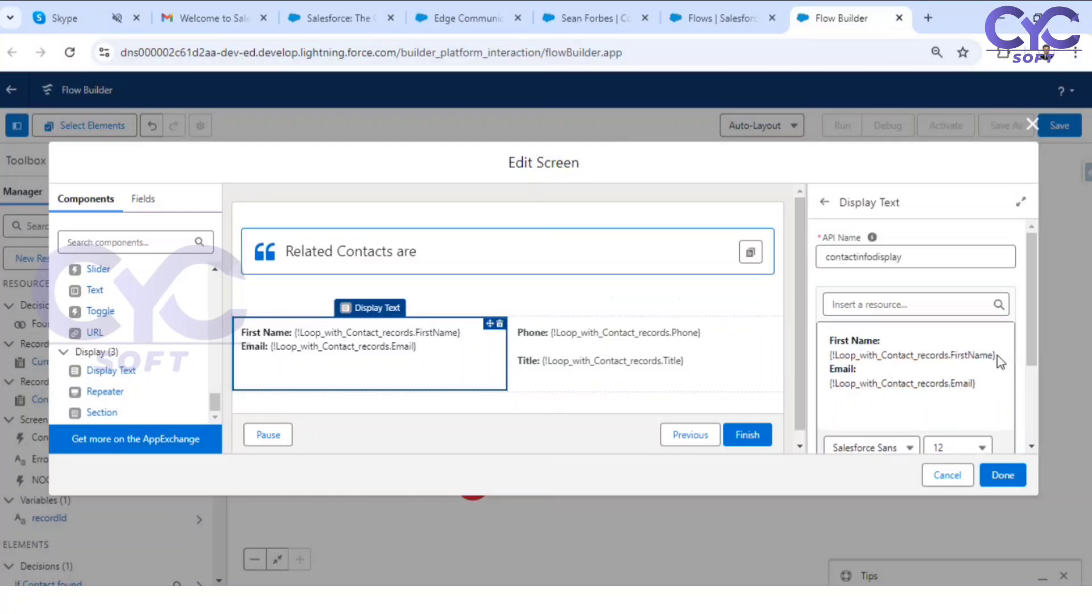
left_click(998, 355)
key("Return")
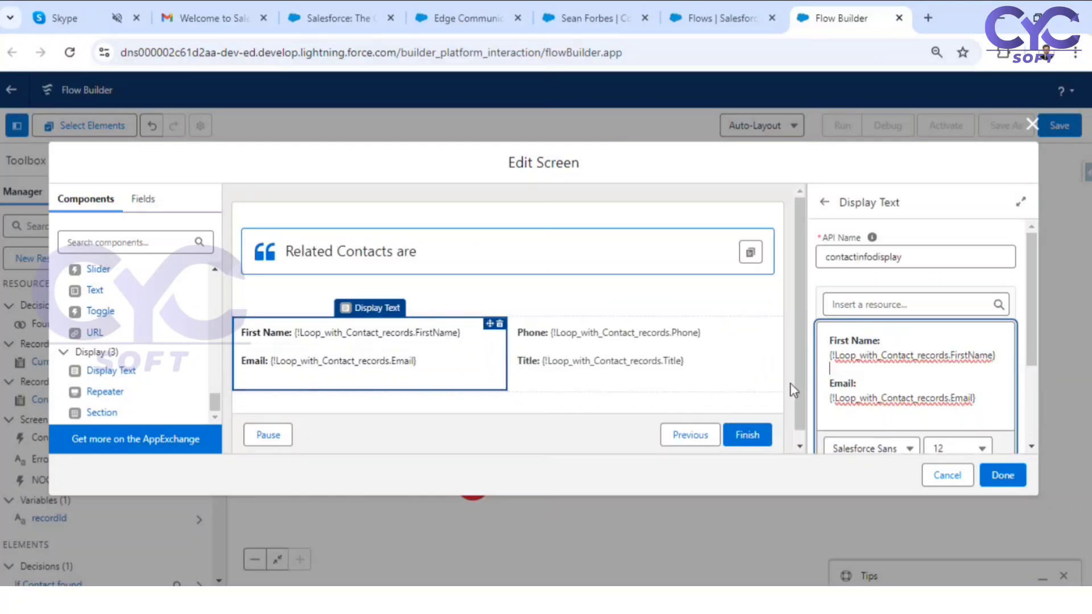
Set the API name of the second column's Display Text component to Contactinfo2.
left_click(711, 345)
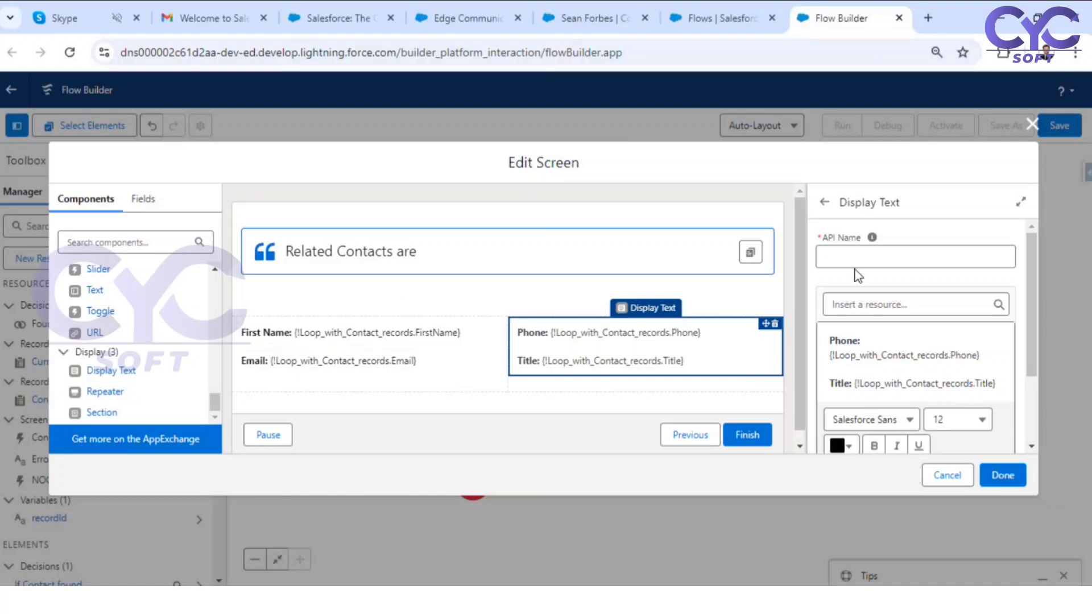
left_click(861, 253)
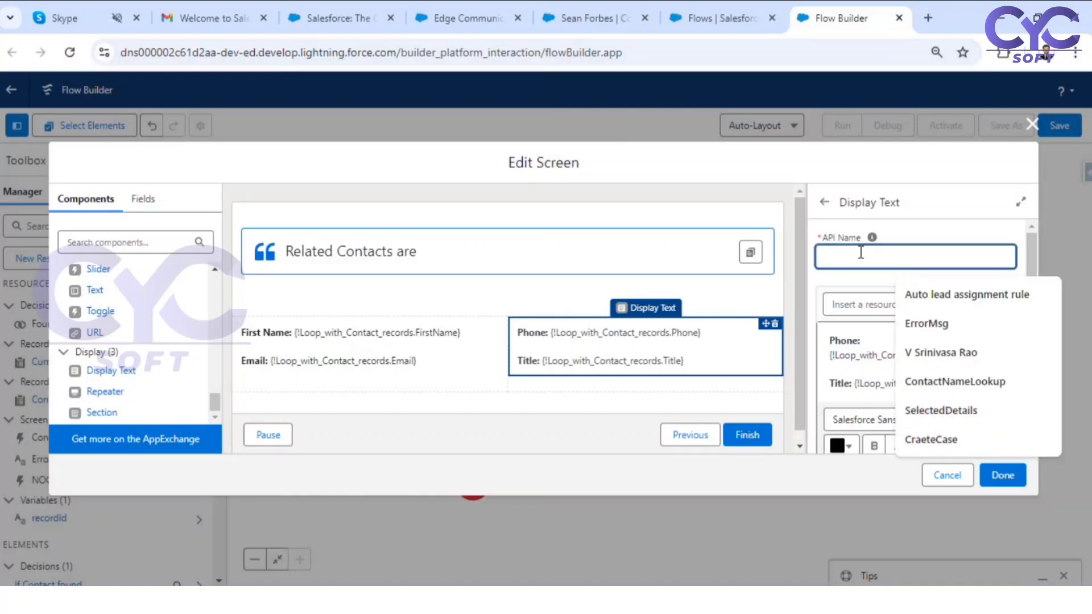
type("Contact")
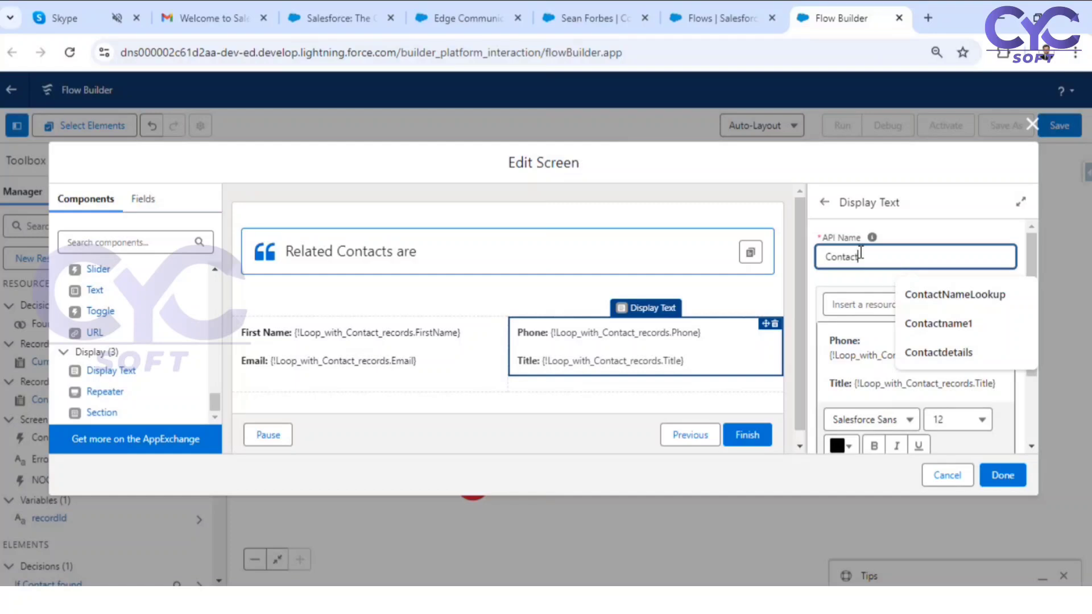
type("info2")
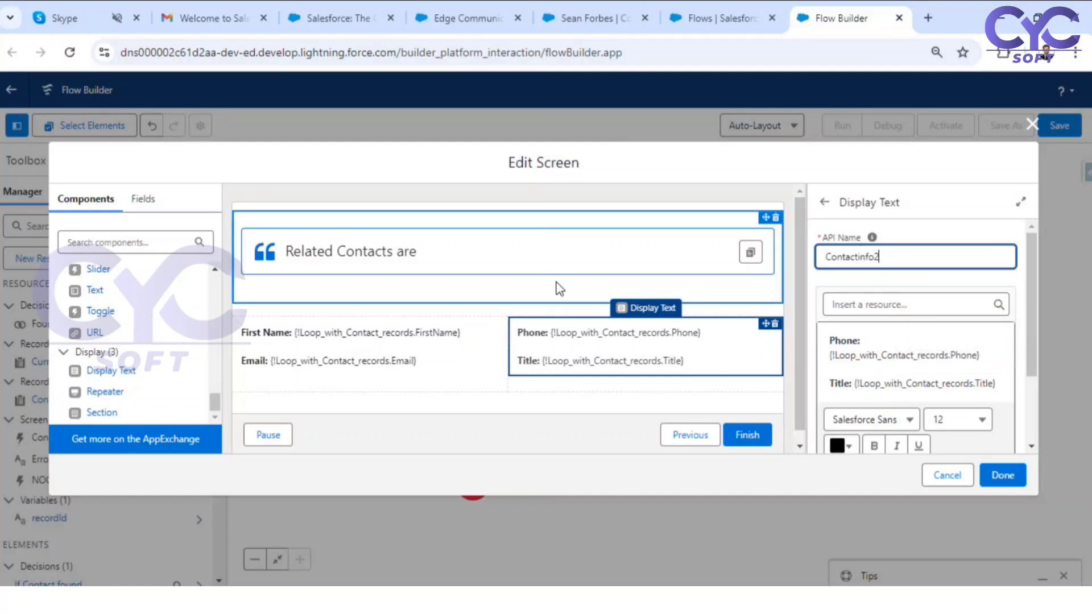
left_click(461, 327)
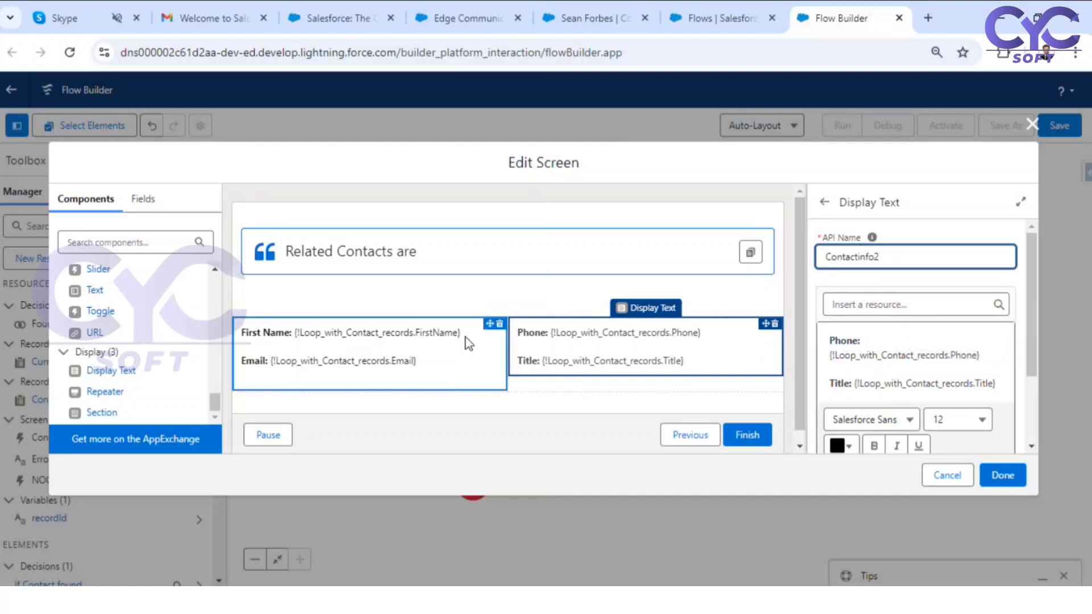
left_click(586, 358)
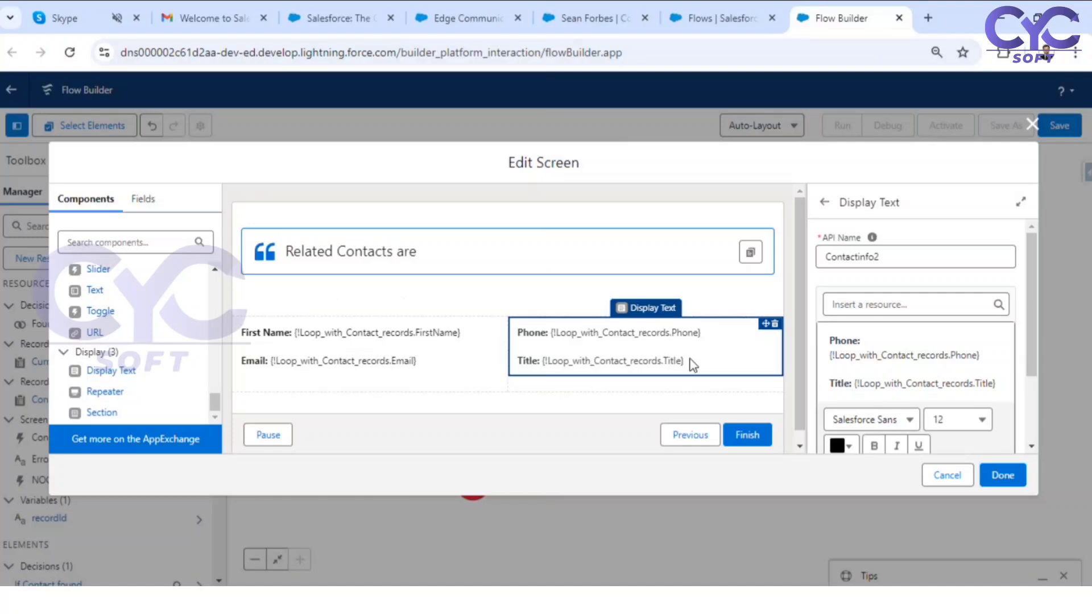
left_click(448, 295)
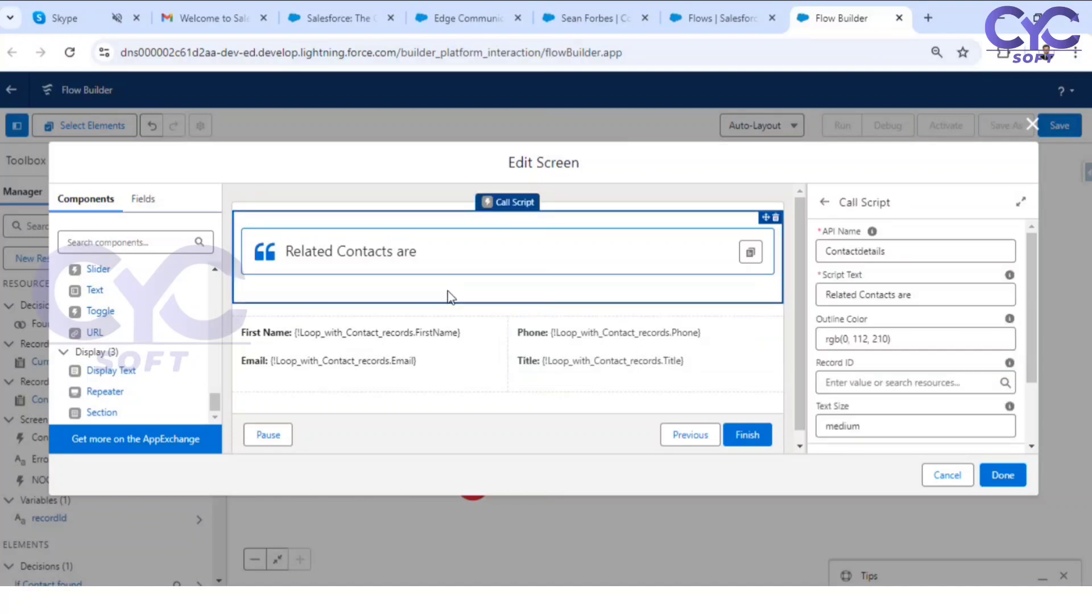
left_click(501, 380)
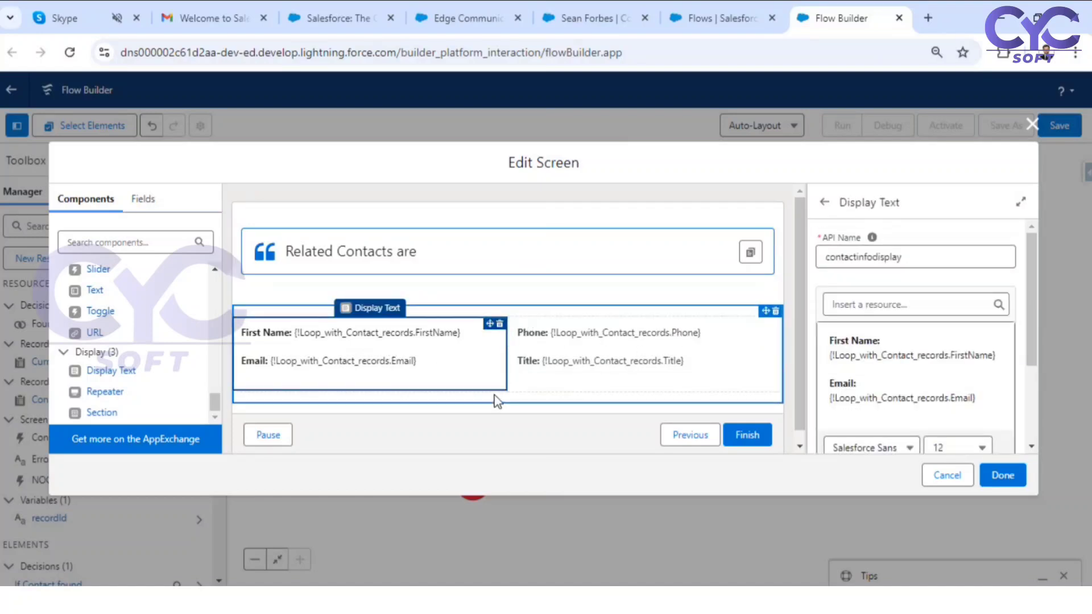
left_click(531, 396)
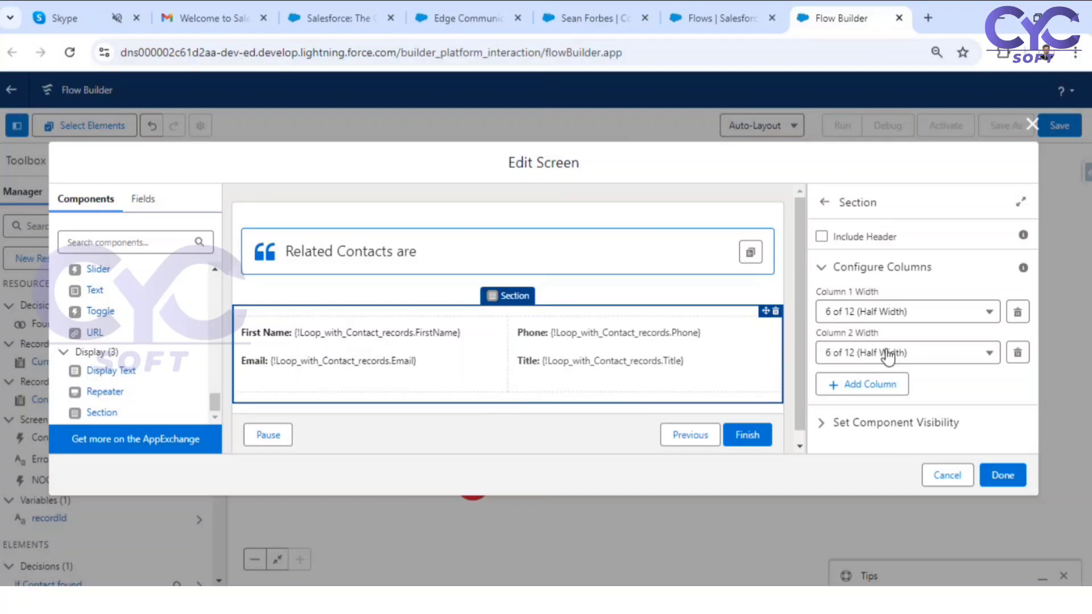
Give the Contact Info screen's Next or Finish button the custom label "Next Record" and complete the screen edit.
scroll(574, 375, "down", 1)
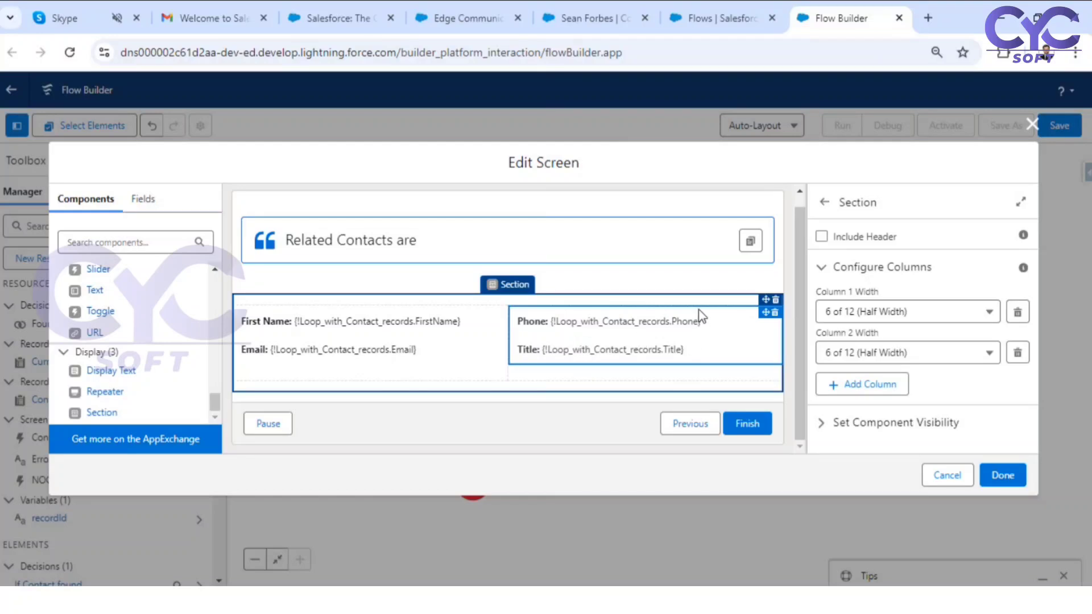
left_click(577, 421)
left_click(821, 442)
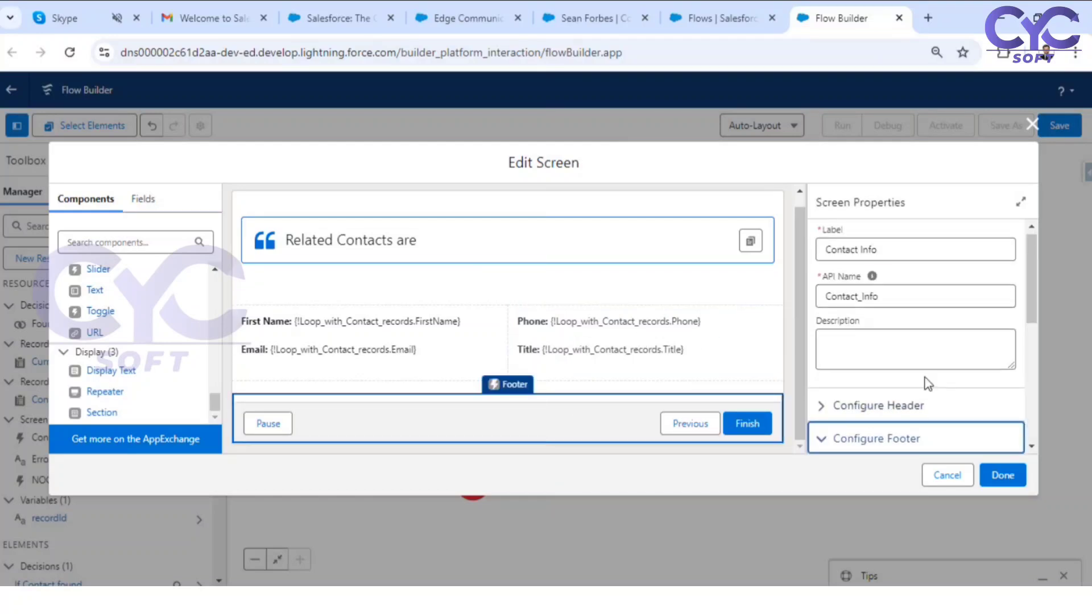
scroll(921, 376, "down", 5)
left_click(845, 301)
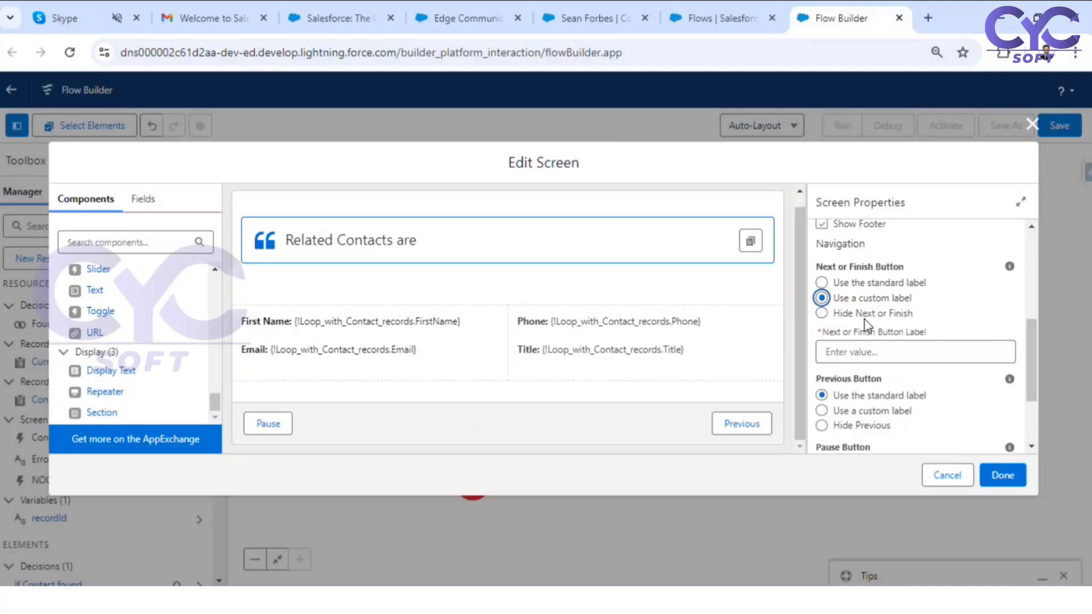
left_click(857, 354)
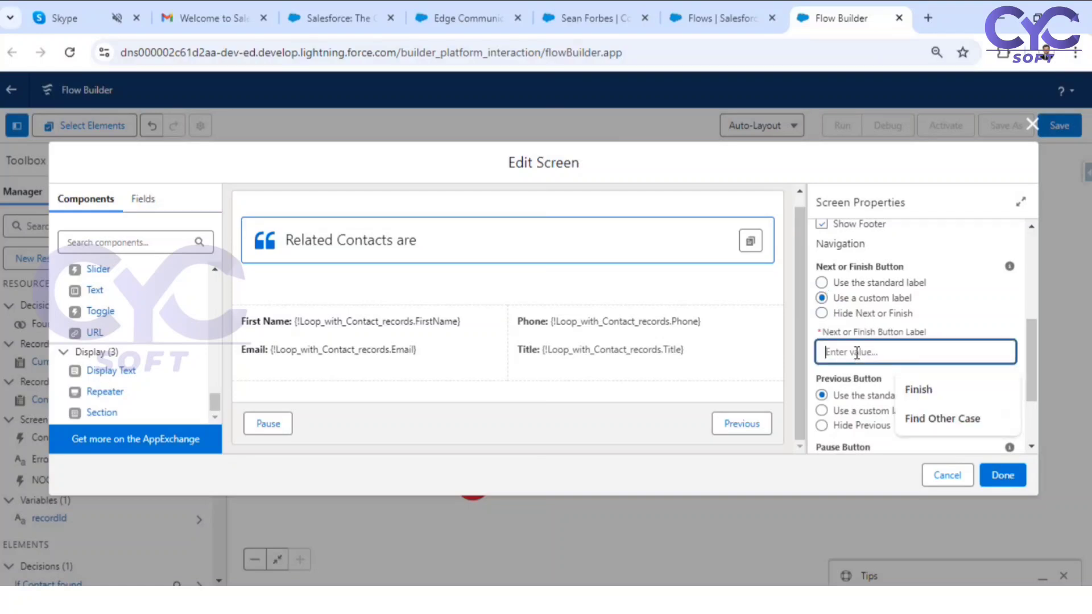
type("Next ")
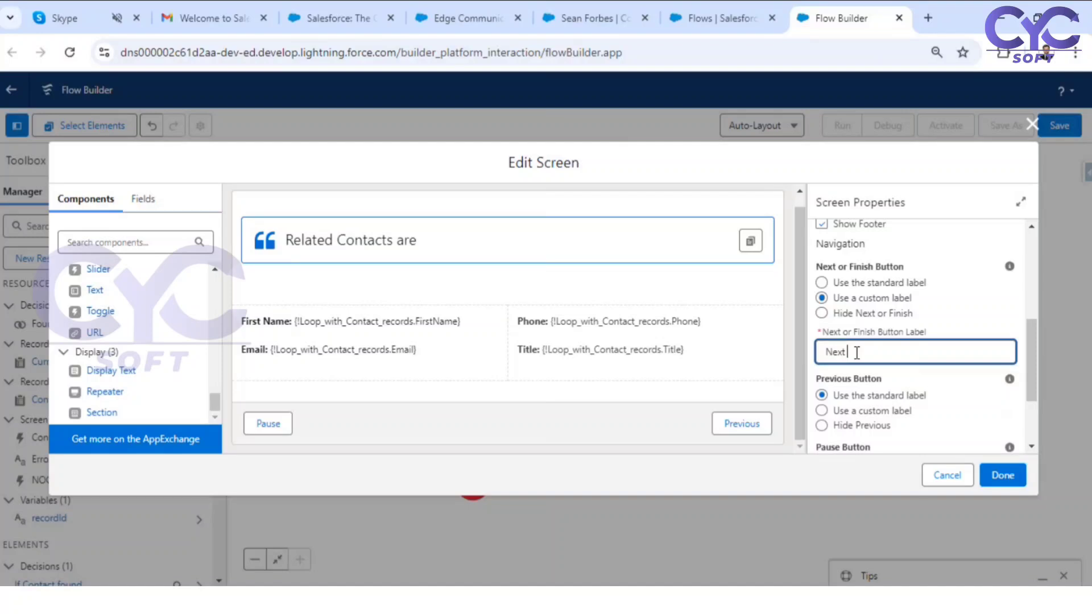
type("Record")
left_click(773, 378)
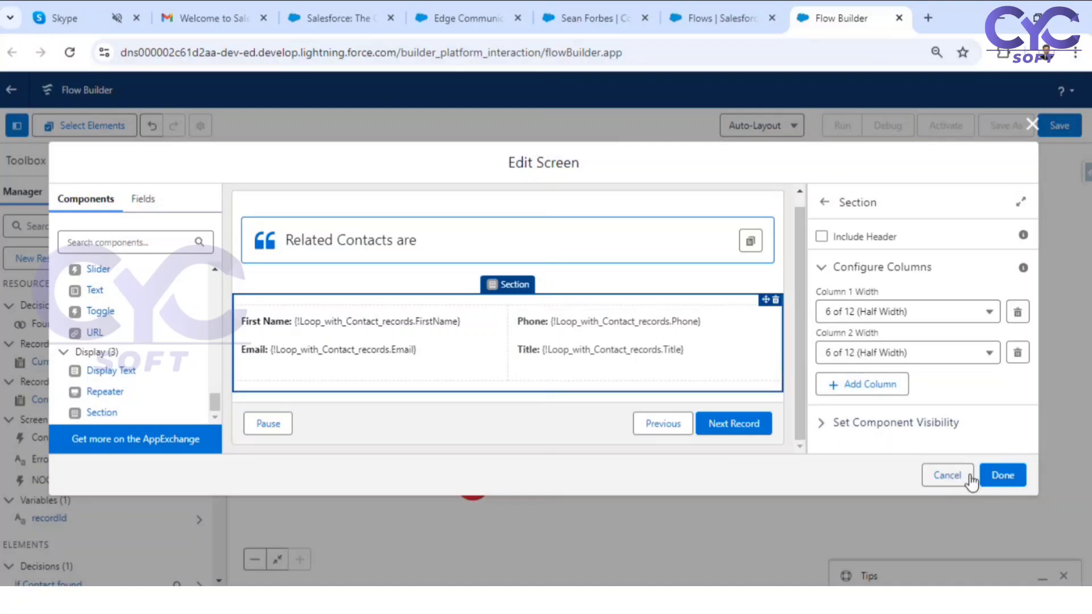
left_click(1001, 469)
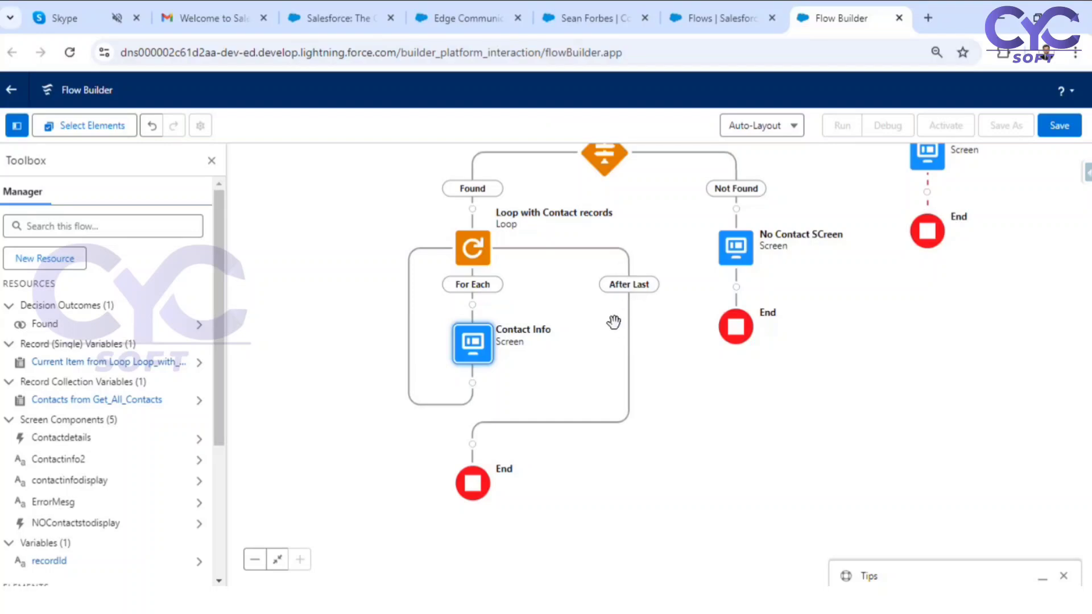
Add a Screen element after the loop's After Last path, label it "No Contacts" with API name No_Contacts, and hide its header.
left_click(472, 444)
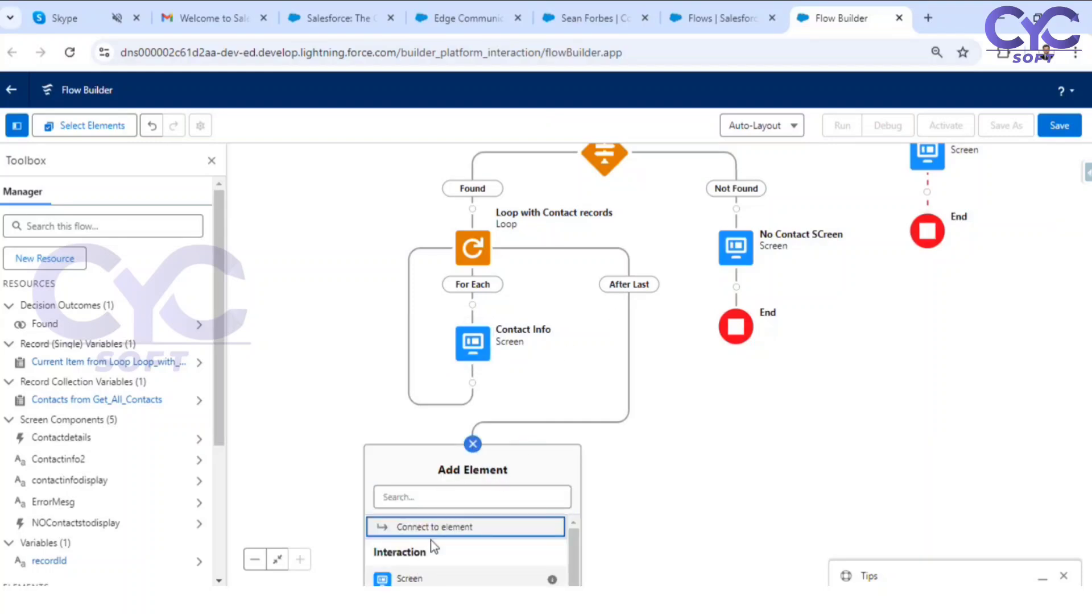
left_click(411, 578)
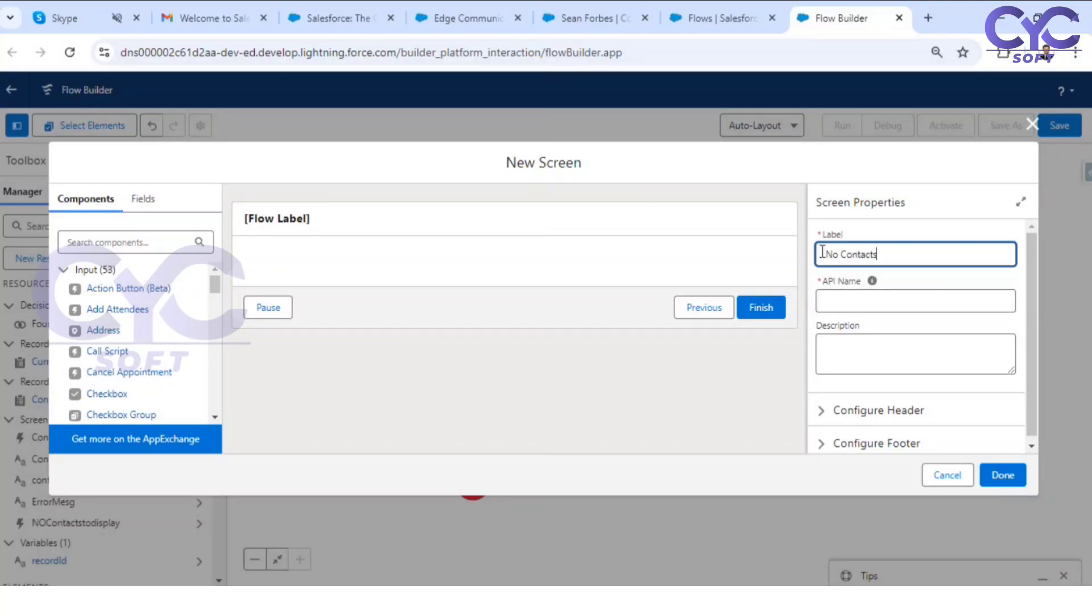
key("Tab")
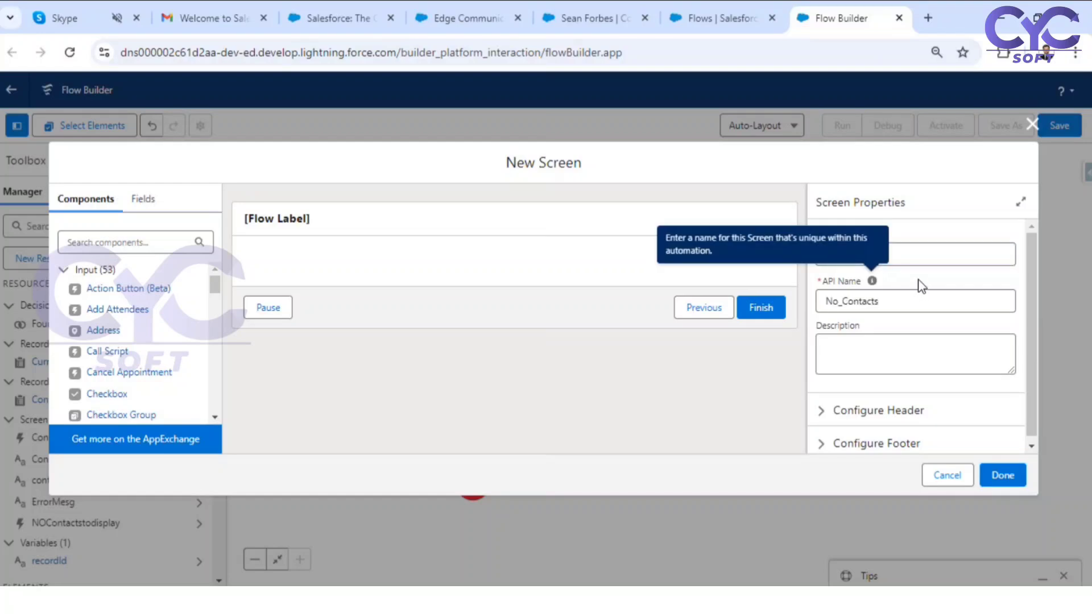
left_click(833, 410)
left_click(853, 435)
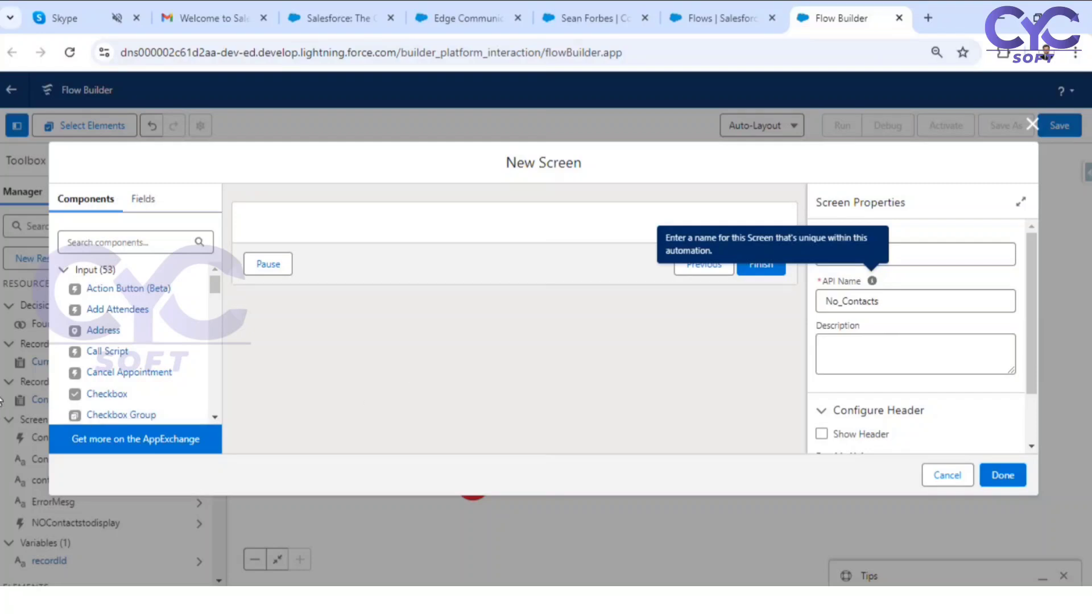
Add a Display Text component to the No Contacts screen with the text "No More Contacts to Display".
scroll(147, 376, "down", 15)
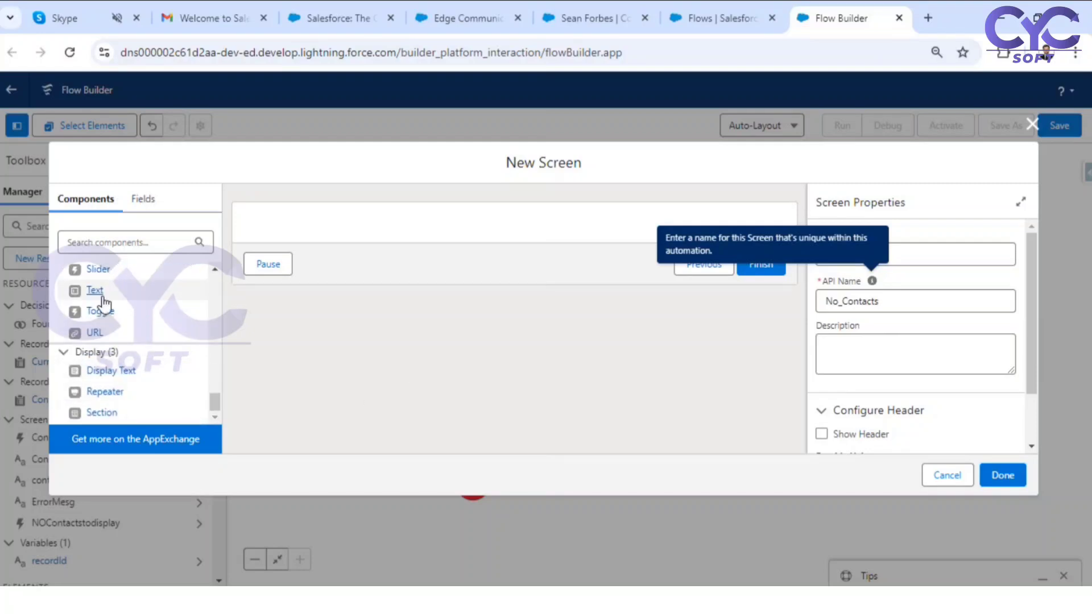
scroll(102, 303, "up", 10)
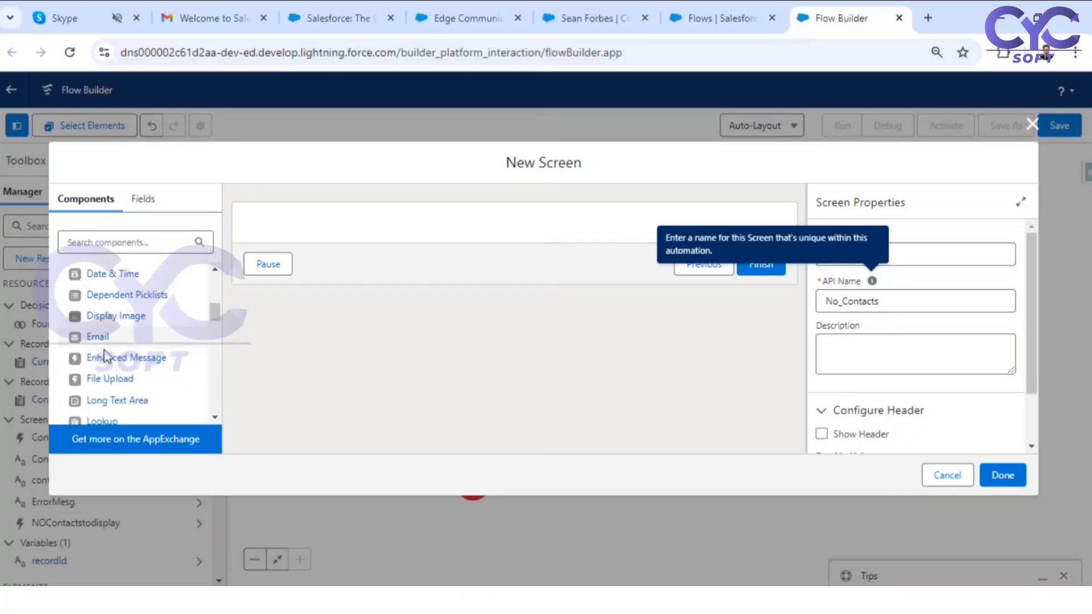
scroll(102, 387, "down", 10)
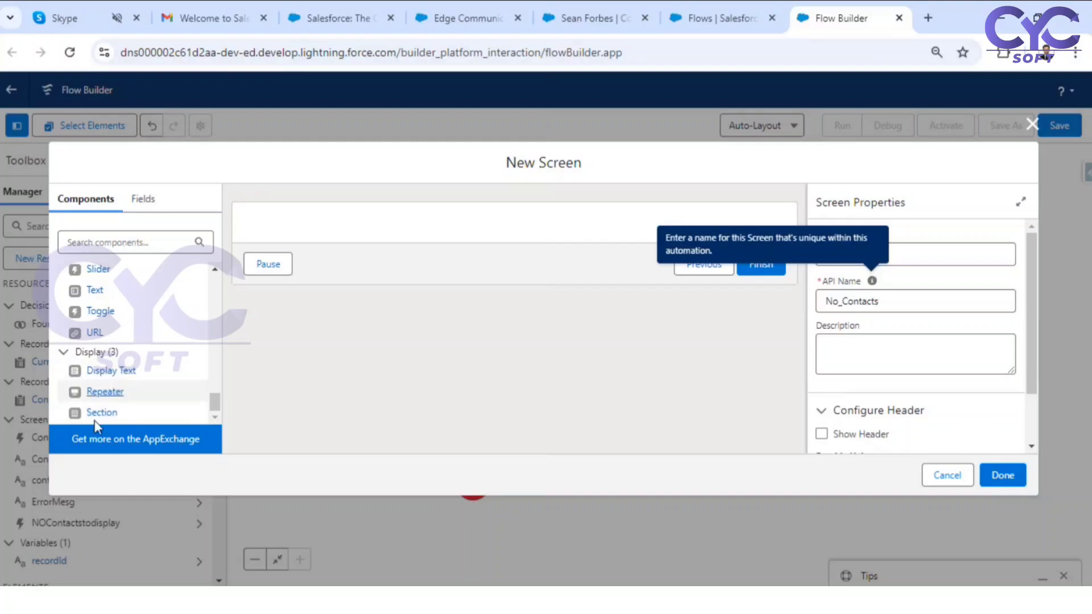
left_click_drag(117, 376, 394, 233)
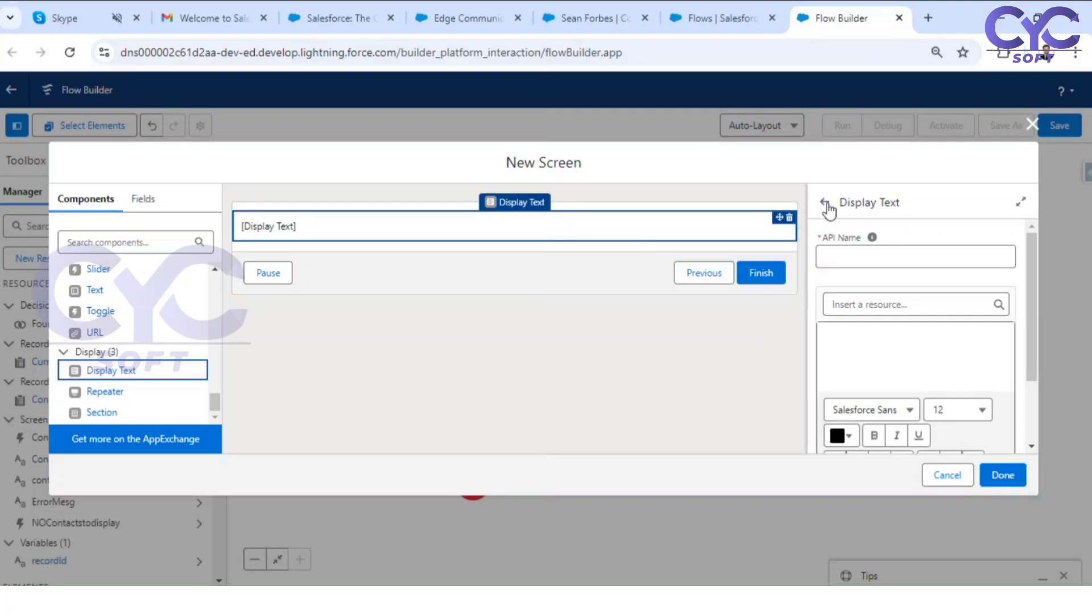
left_click(833, 340)
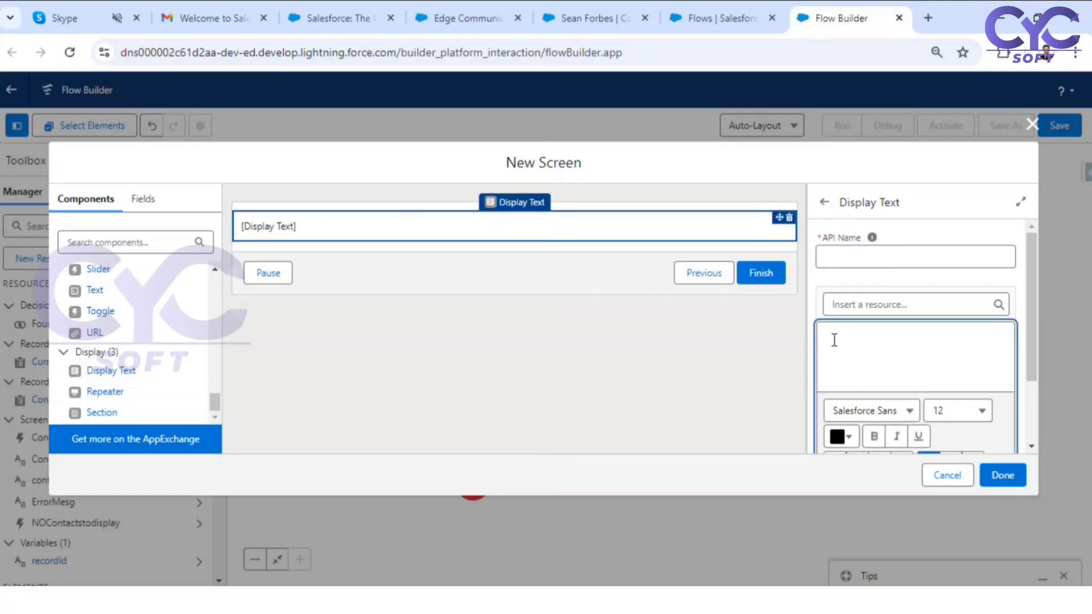
type("NoMore Contacts to")
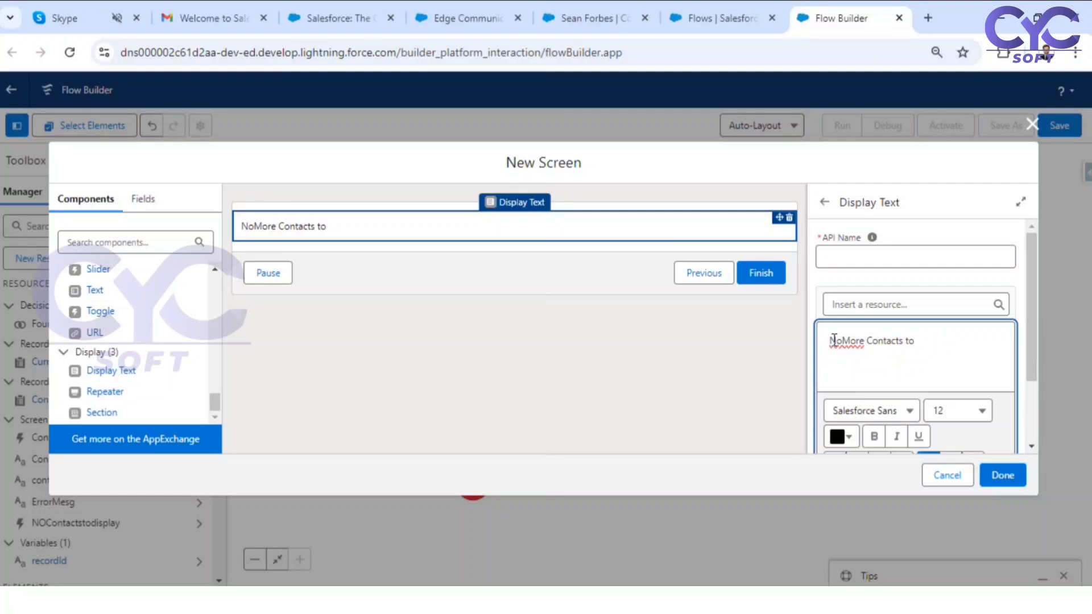
type("splay")
left_click(846, 344)
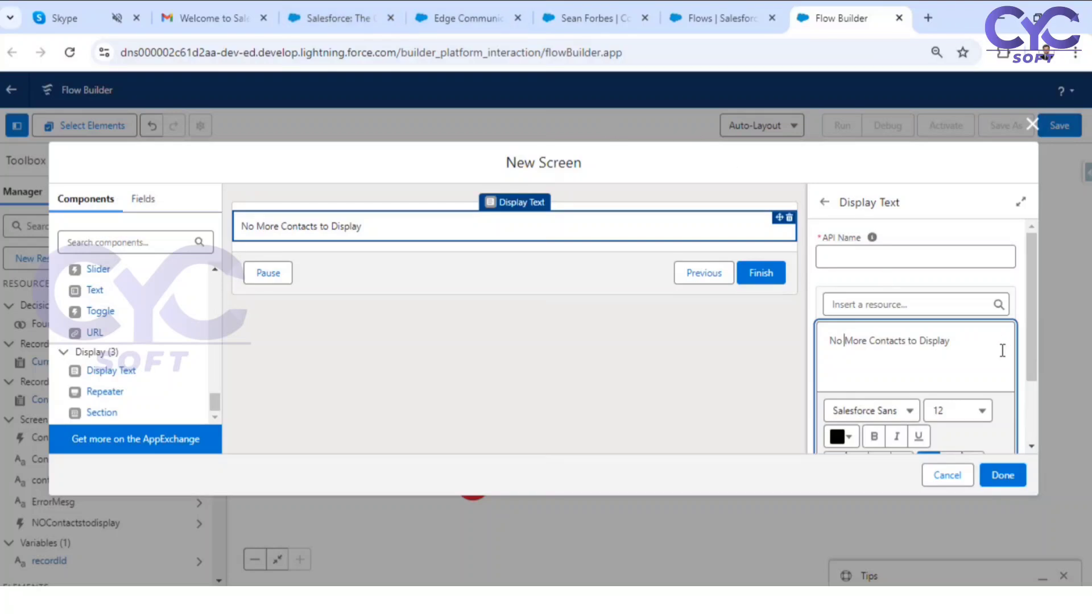
Format the "No More Contacts to Display" text as bold, size 18 and center aligned.
left_click_drag(966, 344, 783, 357)
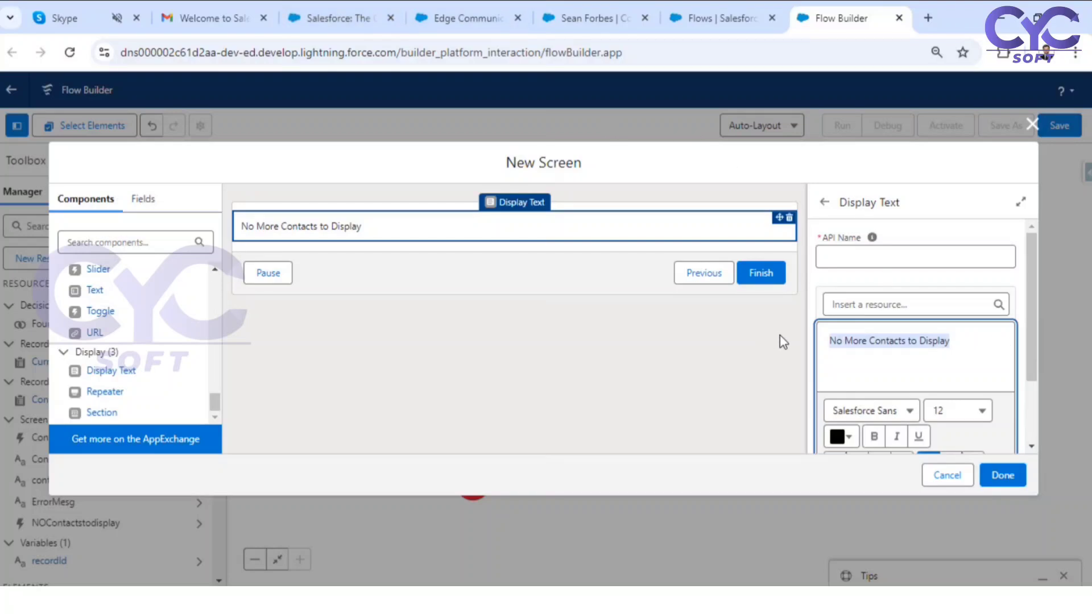
key("ctrl+b")
left_click(975, 412)
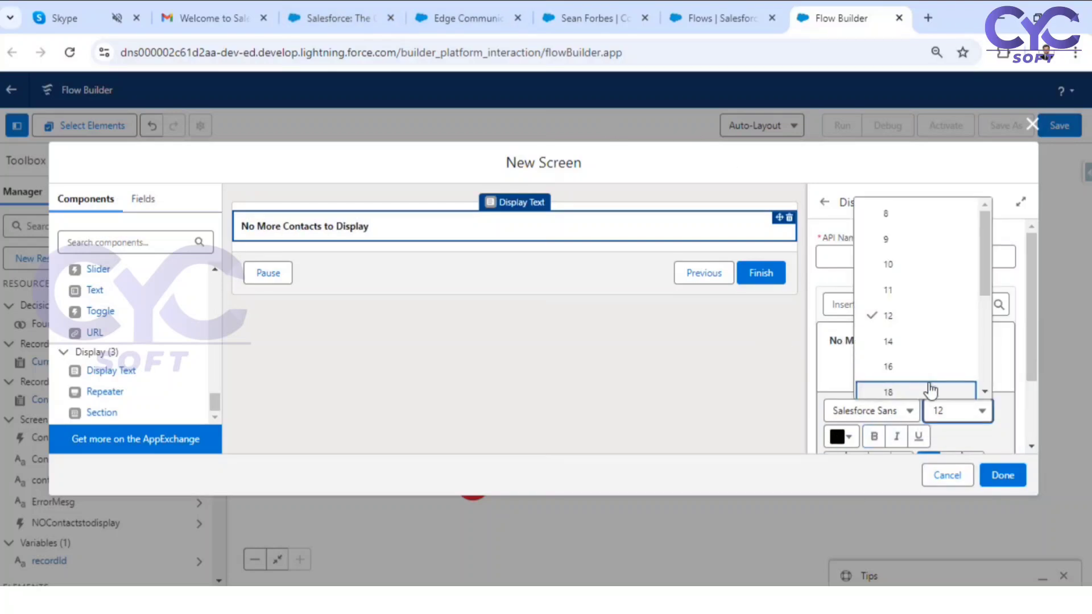
left_click(930, 392)
scroll(933, 383, "down", 2)
left_click(950, 370)
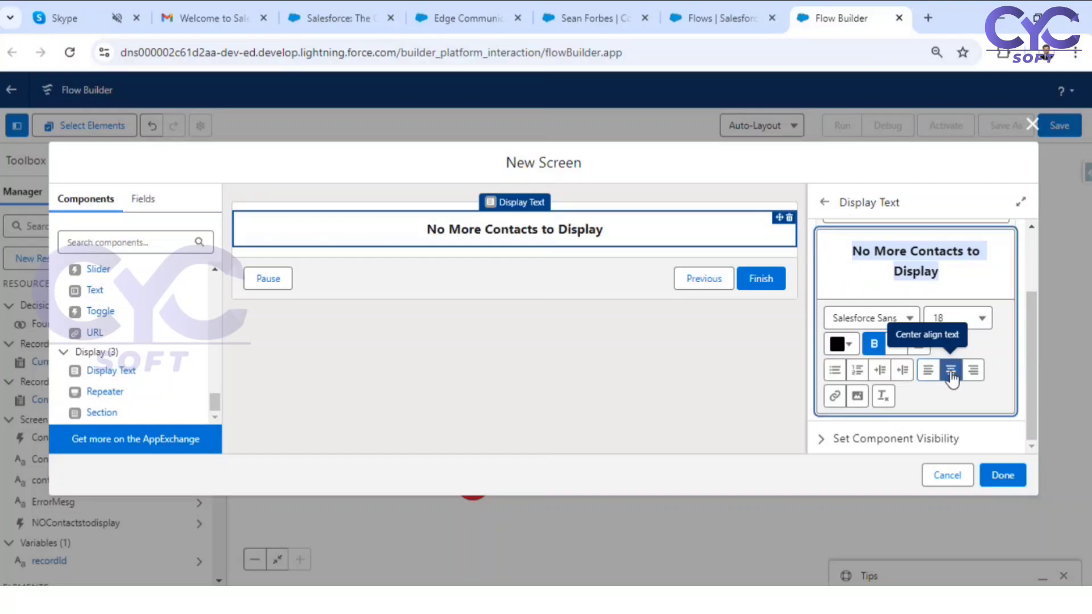
Set the Display Text component's API name to Contactsfinished and complete the No Contacts screen.
scroll(905, 278, "up", 3)
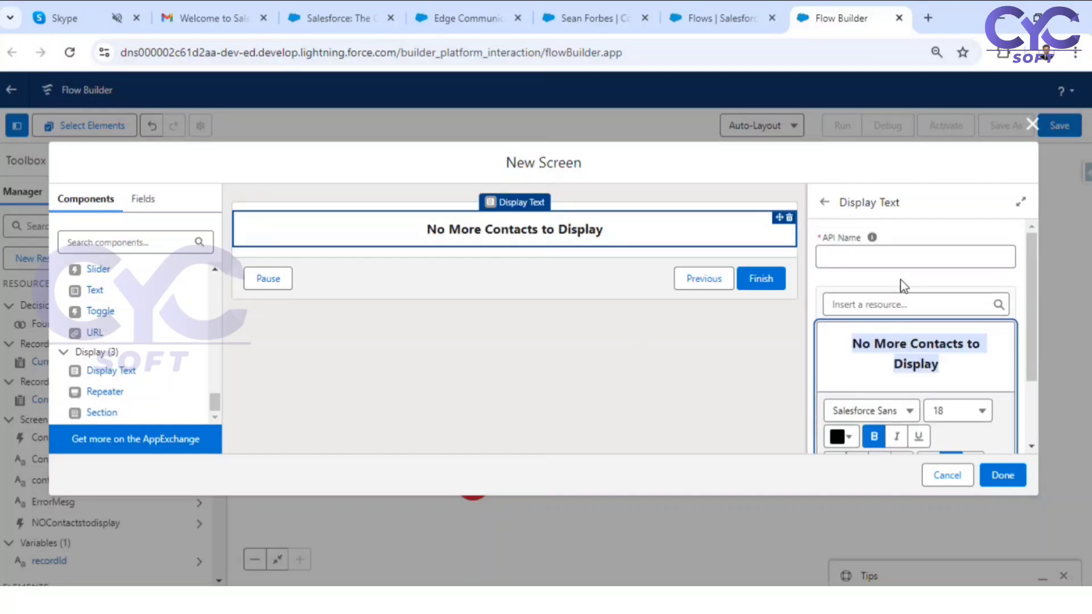
left_click(870, 259)
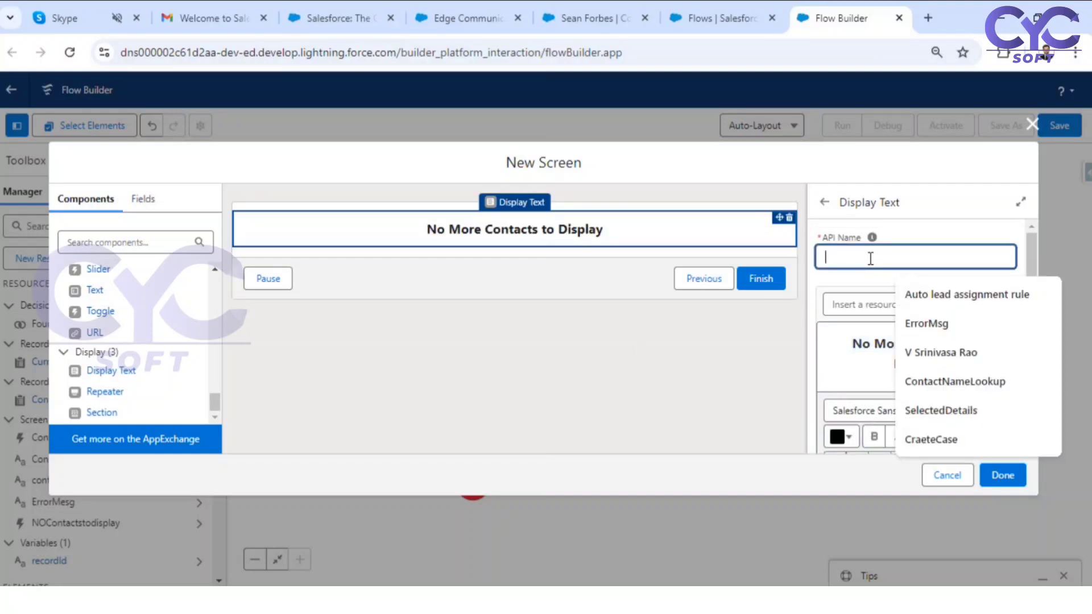
type("Contactsfinished")
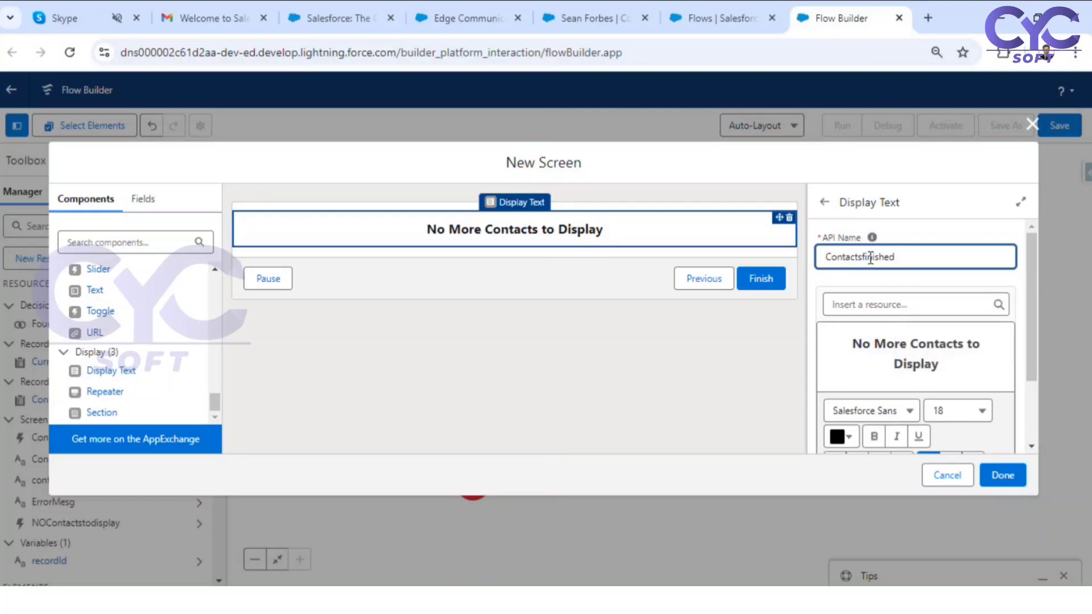
left_click(1003, 475)
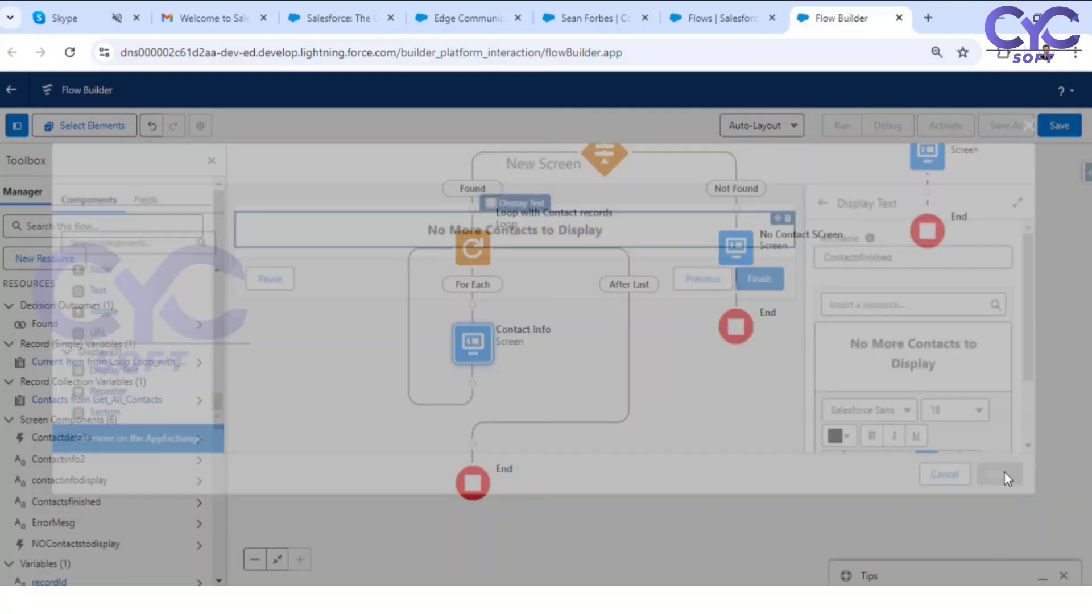
Review the flow's resources, the Get All Contacts filter and storage settings, and the decision, loop and fault paths.
left_click_drag(933, 383, 882, 518)
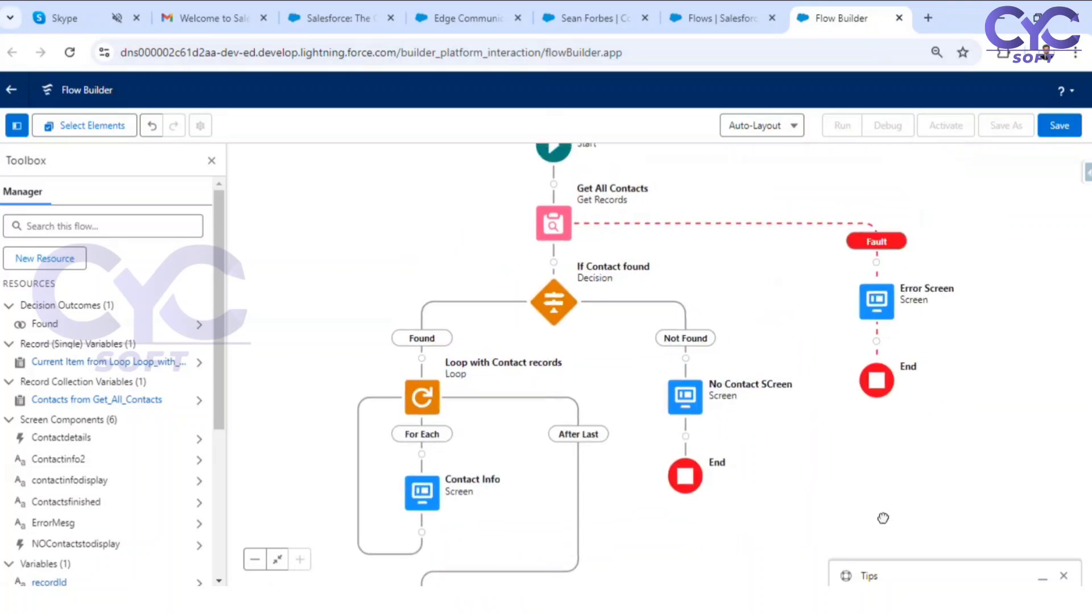
left_click(255, 560)
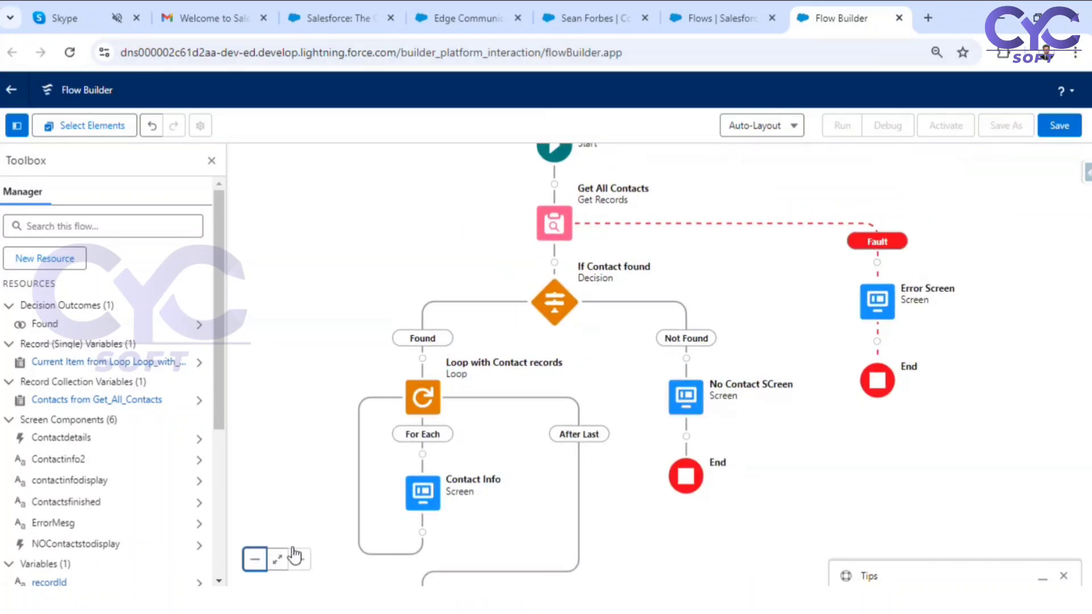
scroll(114, 443, "down", 4)
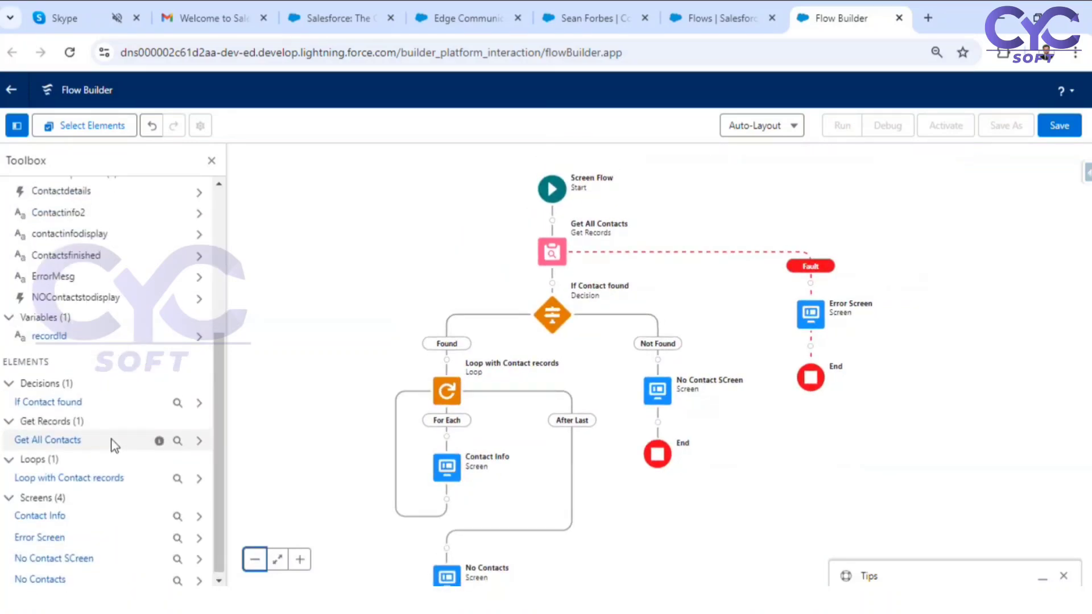
scroll(113, 440, "up", 5)
scroll(96, 341, "down", 5)
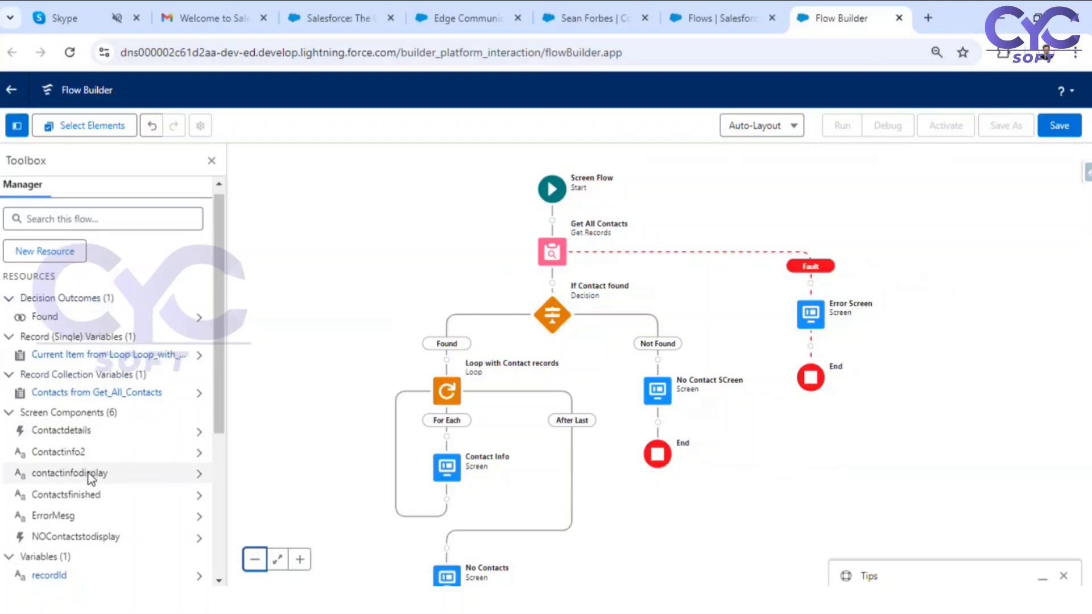
scroll(96, 410, "up", 5)
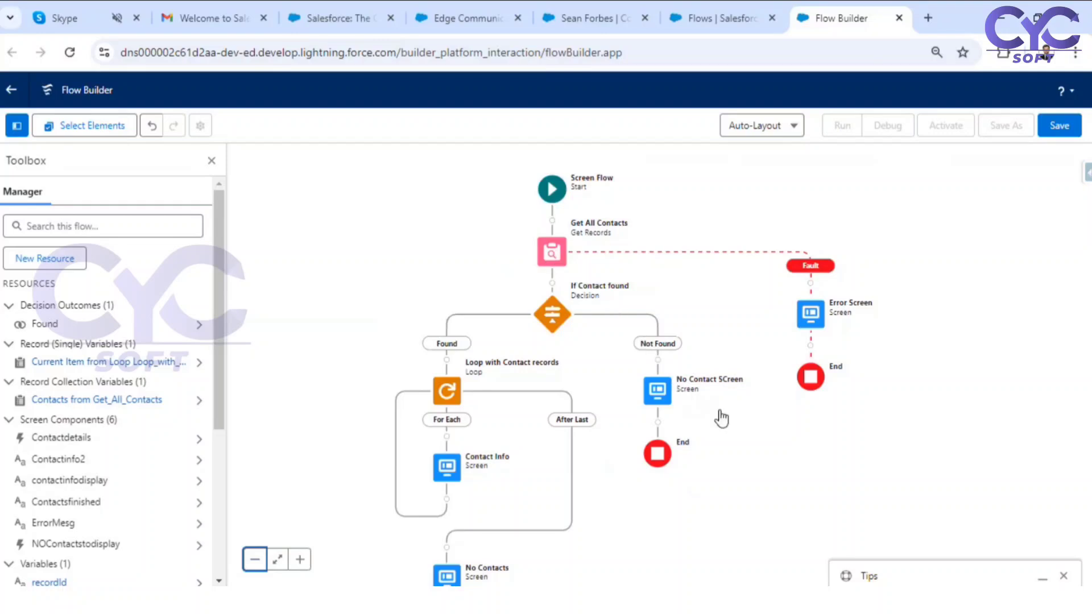
left_click(551, 252)
scroll(654, 487, "down", 3)
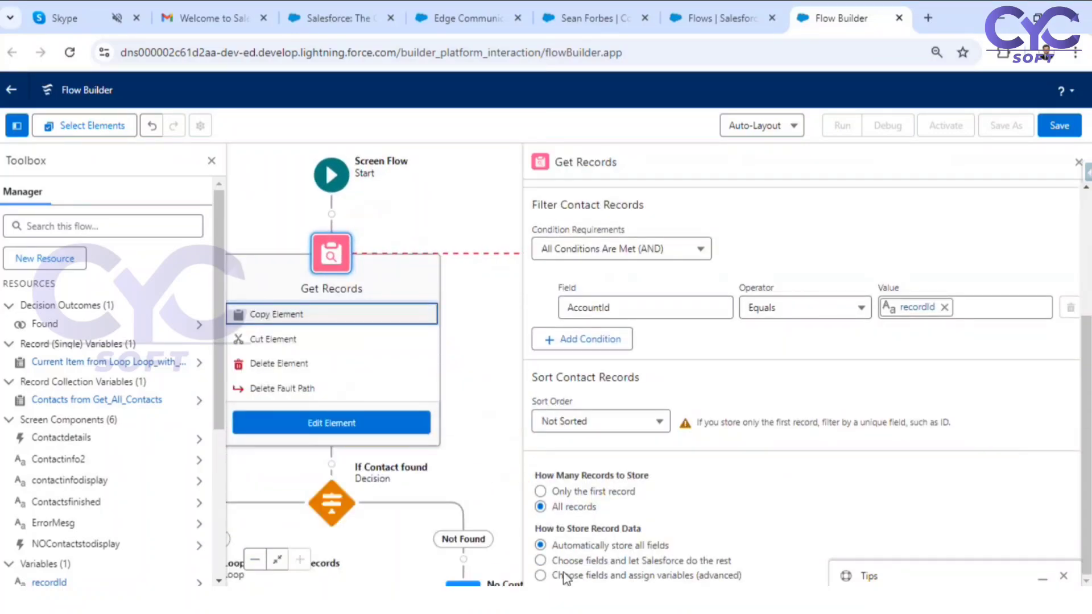
left_click(1078, 163)
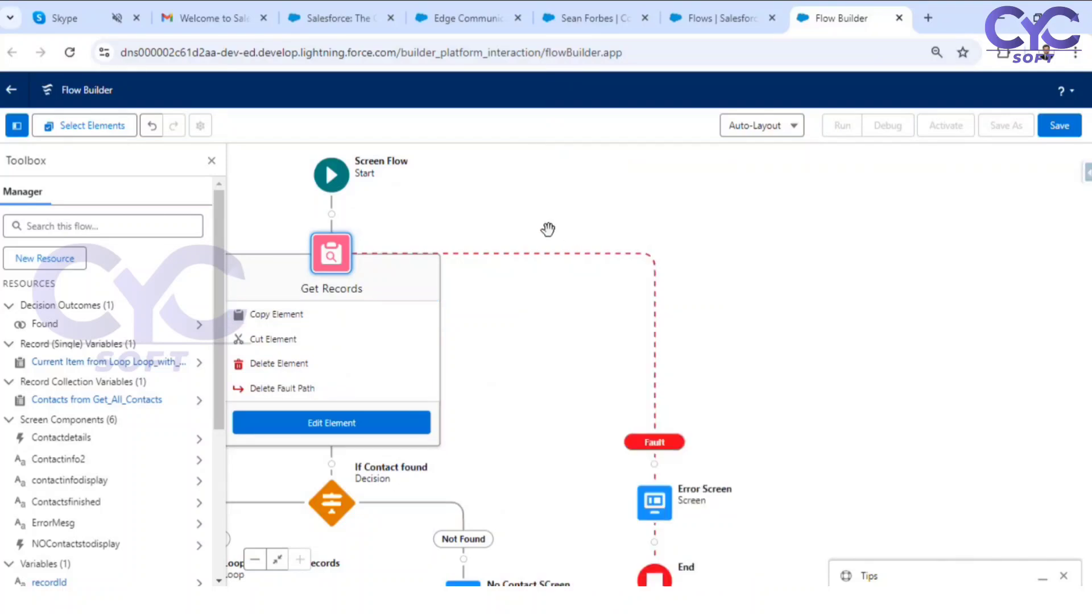
left_click_drag(548, 232, 782, 116)
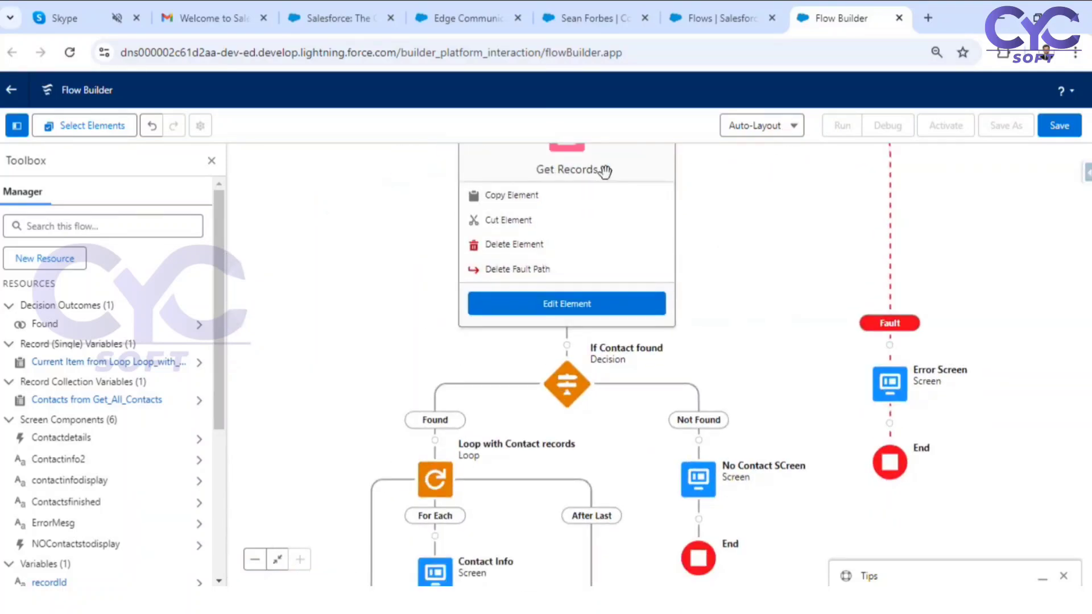
scroll(320, 225, "down", 4)
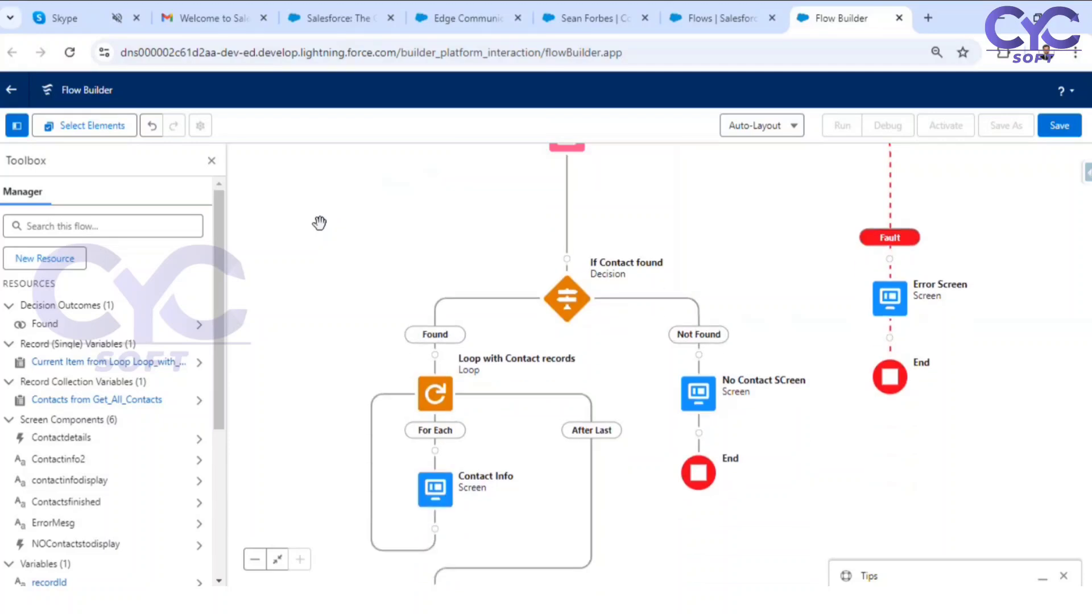
scroll(398, 210, "down", 1)
mouse_move(363, 247)
left_mouse_down()
mouse_move(356, 254)
mouse_move(367, 254)
left_mouse_up()
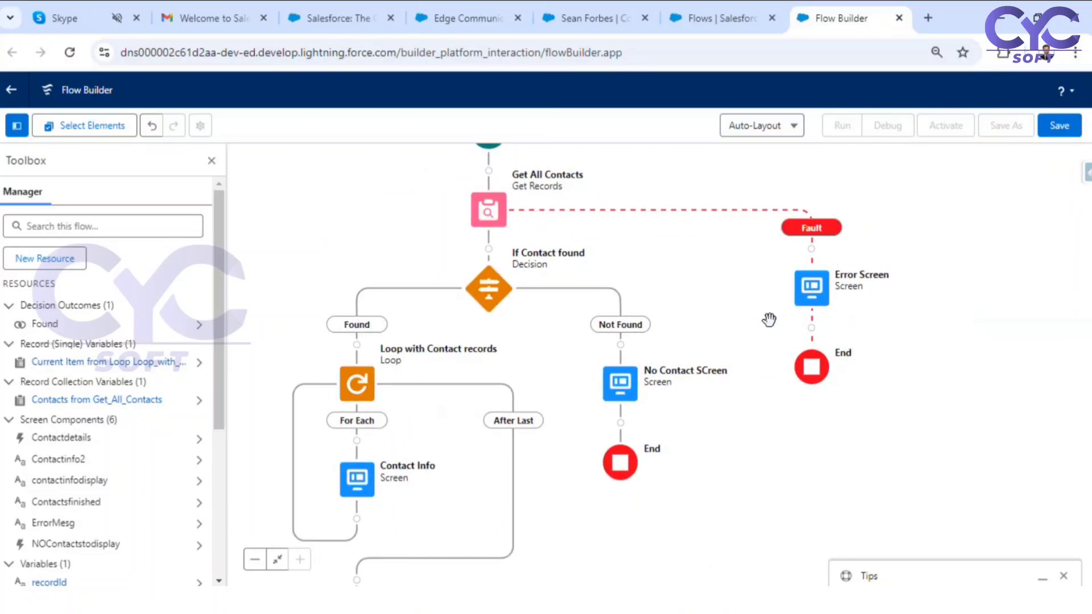
left_click_drag(701, 318, 808, 257)
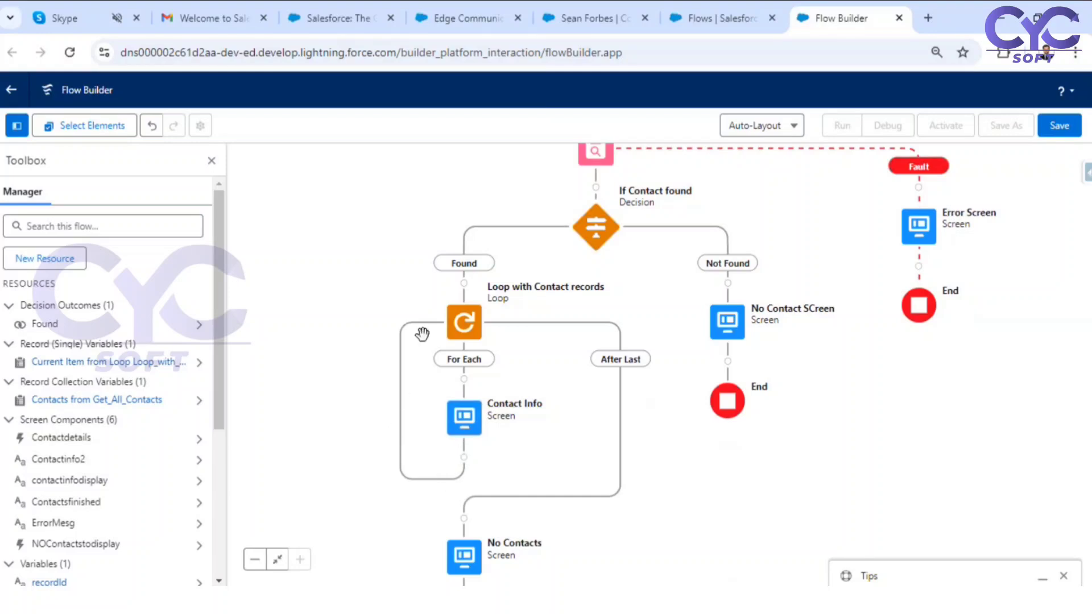
left_click_drag(666, 474, 660, 386)
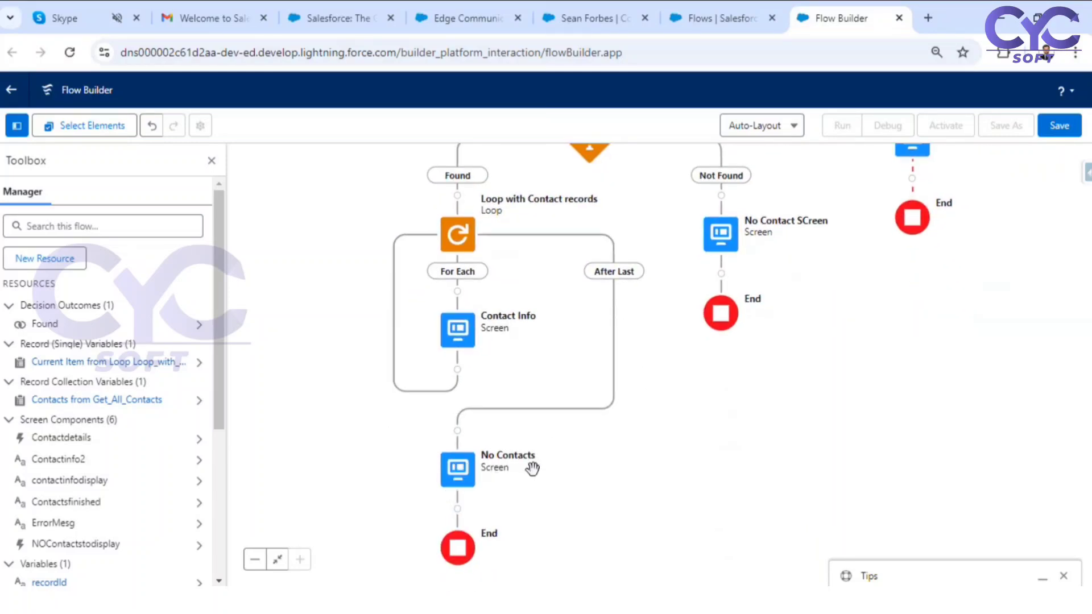
Save the flow with the label "Get Related Contacts Screen" and API name Get_Related_Contacts_Screen.
left_click(1059, 126)
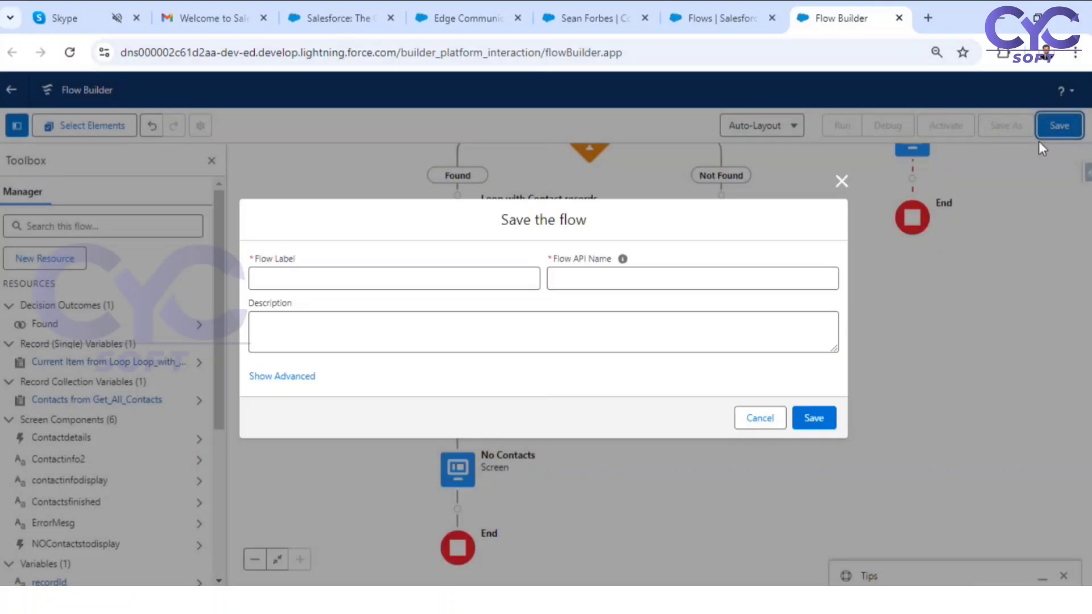
left_click(290, 283)
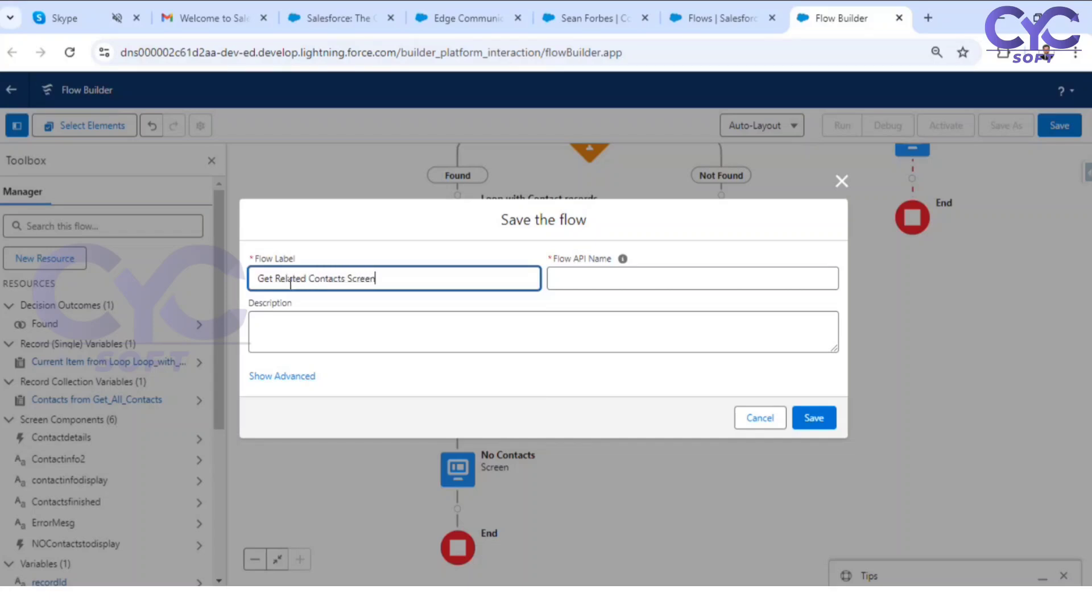
left_click(442, 306)
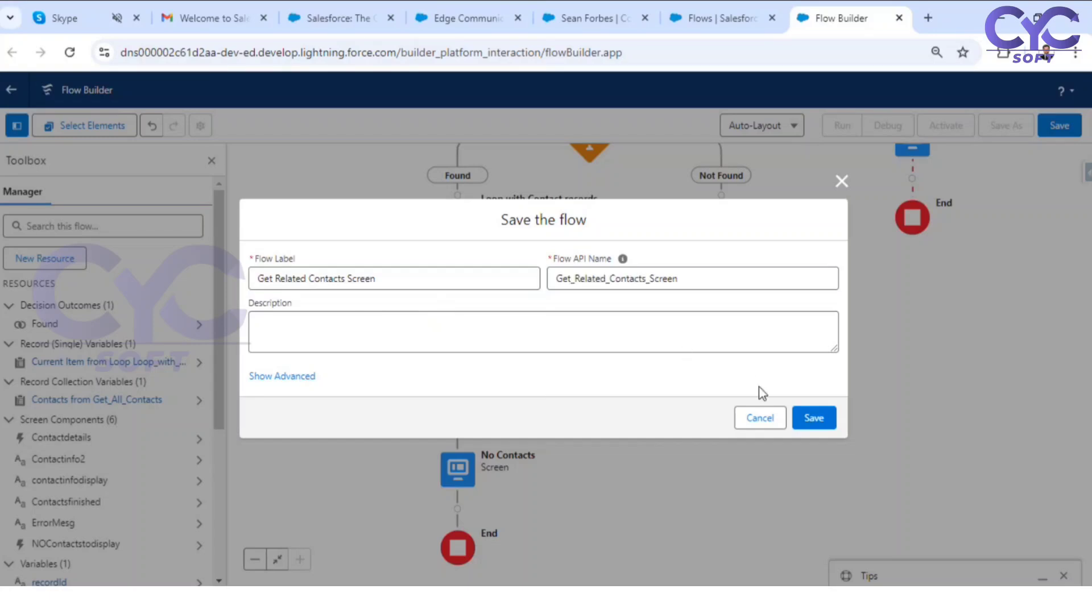
left_click(813, 419)
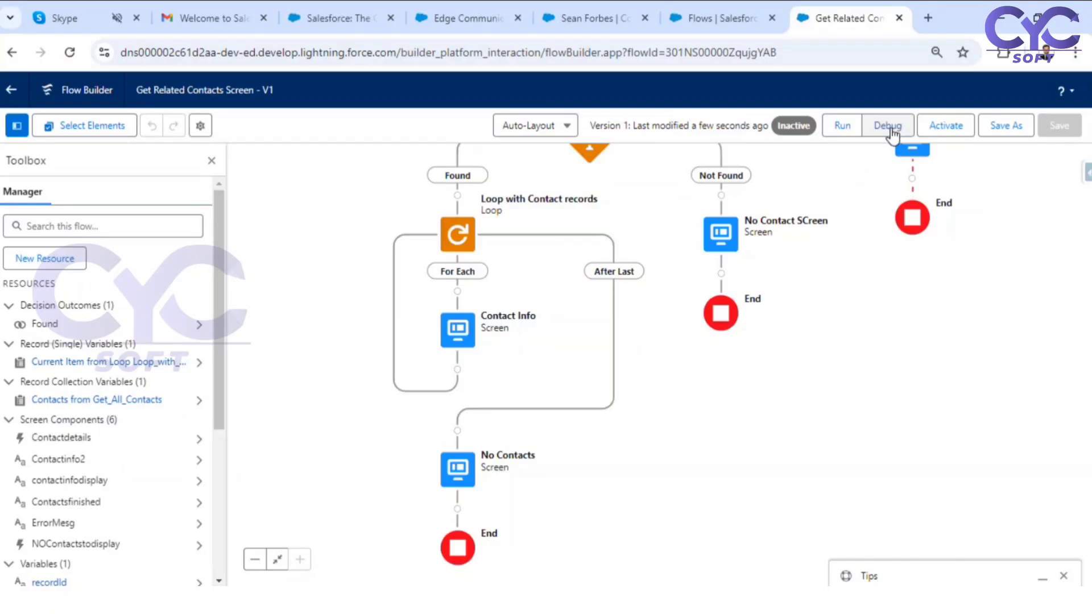
Look up the Edge Communications Test account's record ID, run the flow in debug with recordId left blank, and examine the debug details.
left_click(891, 126)
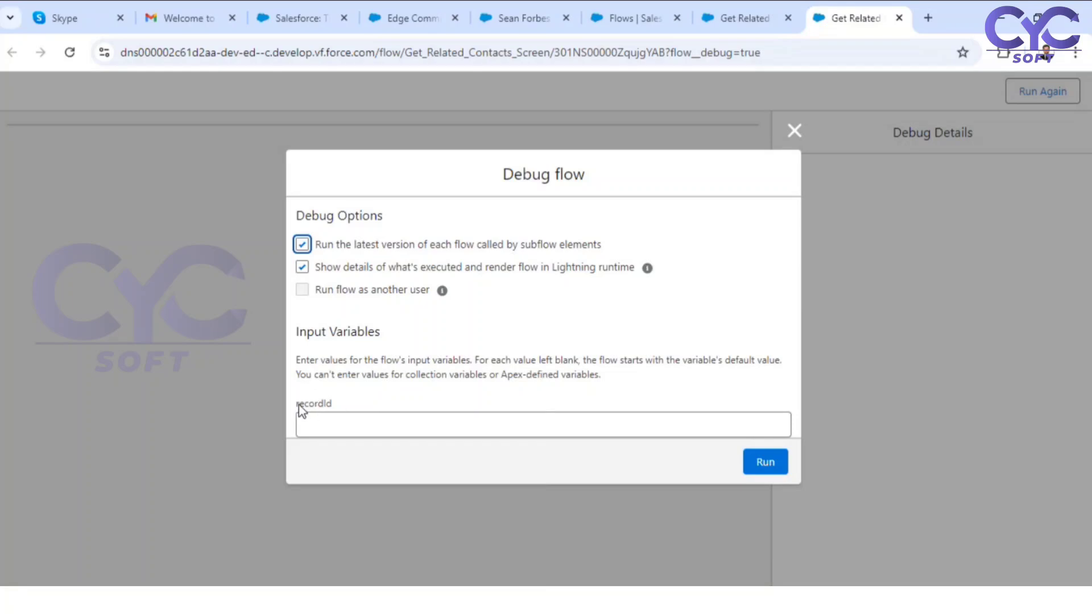
left_click_drag(299, 405, 330, 407)
left_click(400, 12)
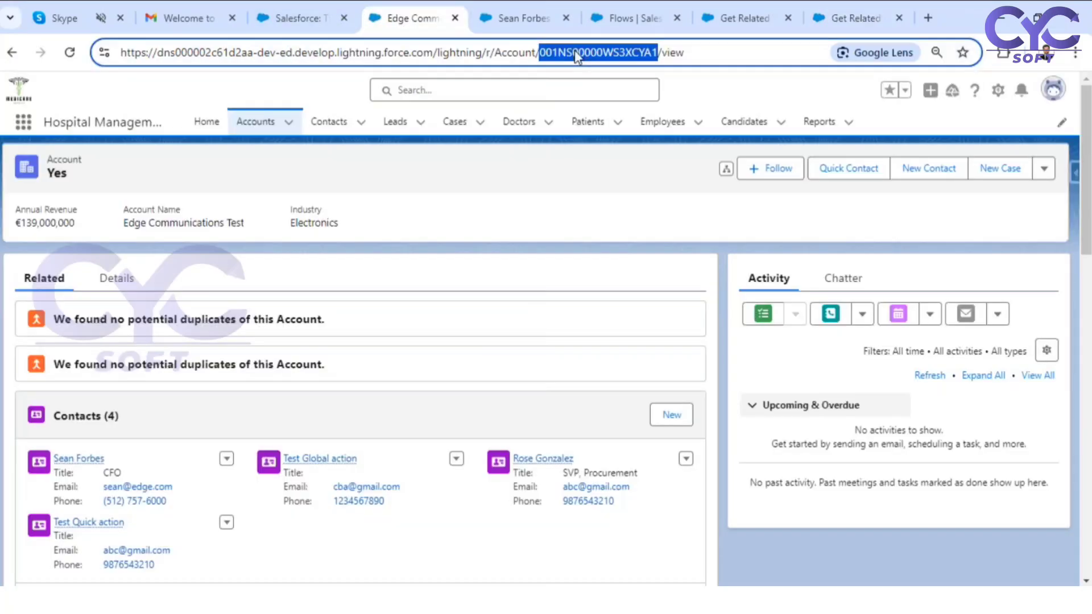
left_click(813, 18)
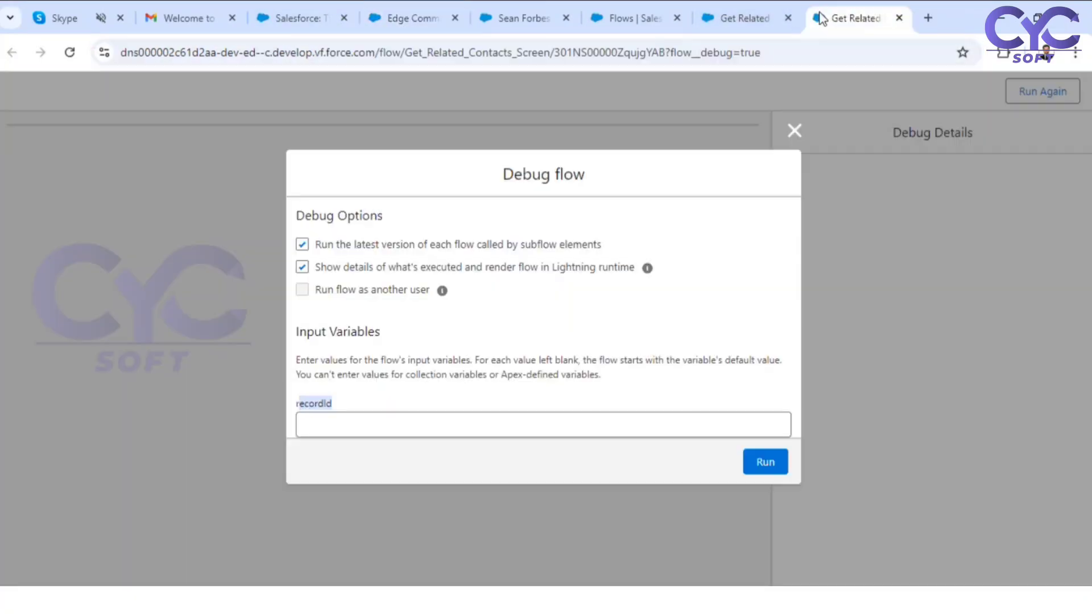
left_click(761, 464)
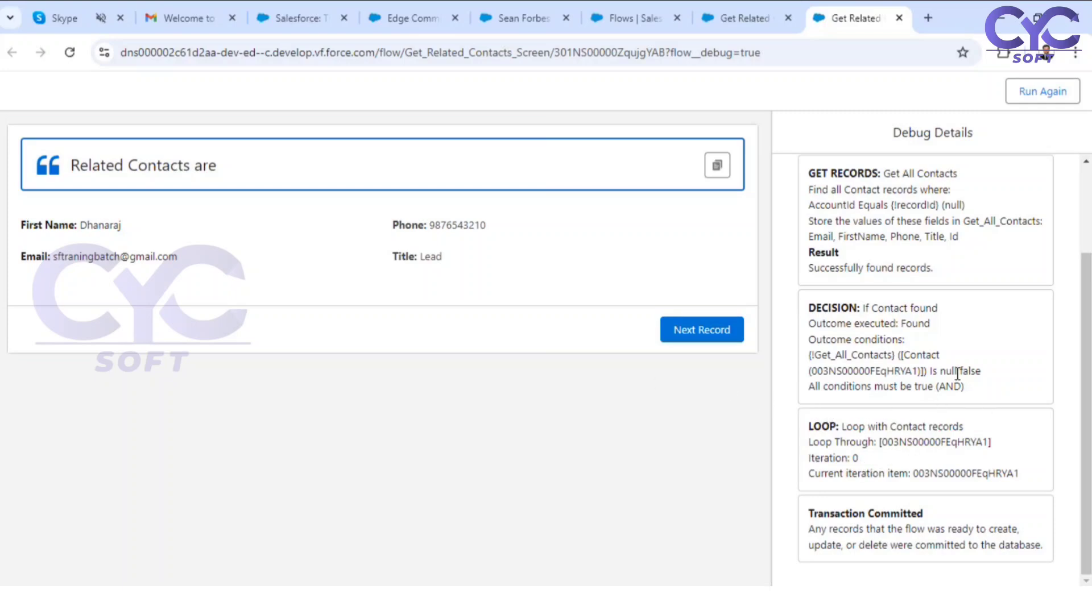
scroll(912, 478, "up", 2)
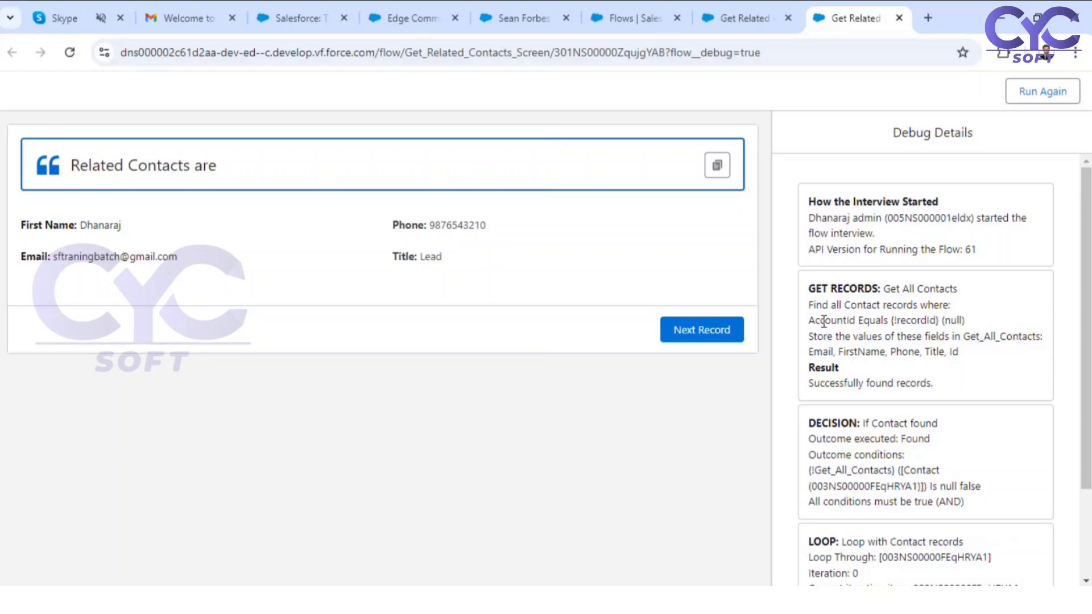
Examine the AccountId condition under Get All Contacts in the debug details, then open the Contacts list from the Edge Communications Test account.
left_click_drag(823, 321, 960, 323)
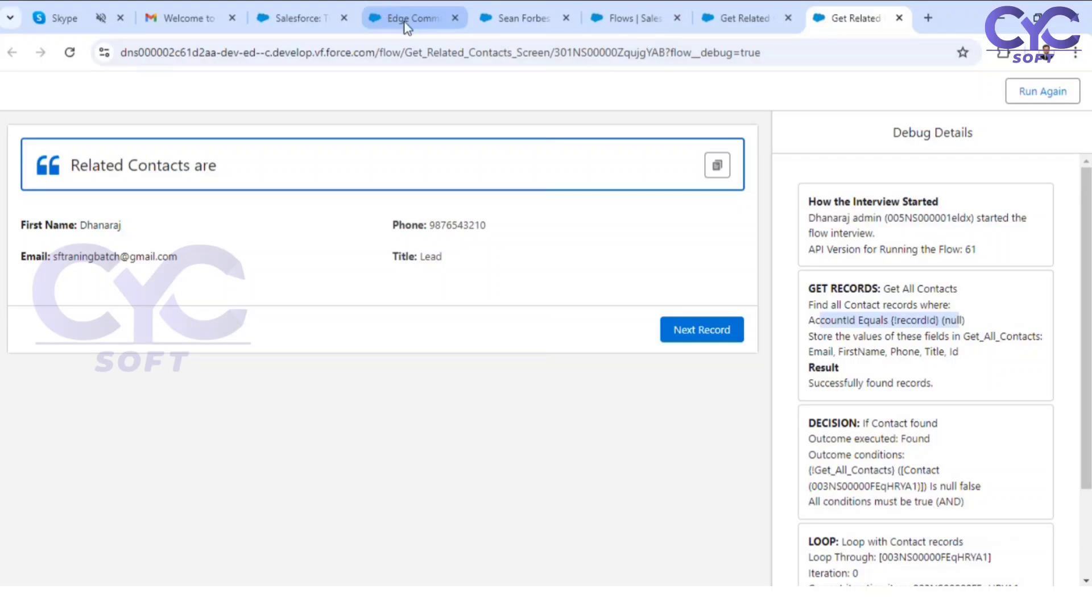
mouse_move(408, 27)
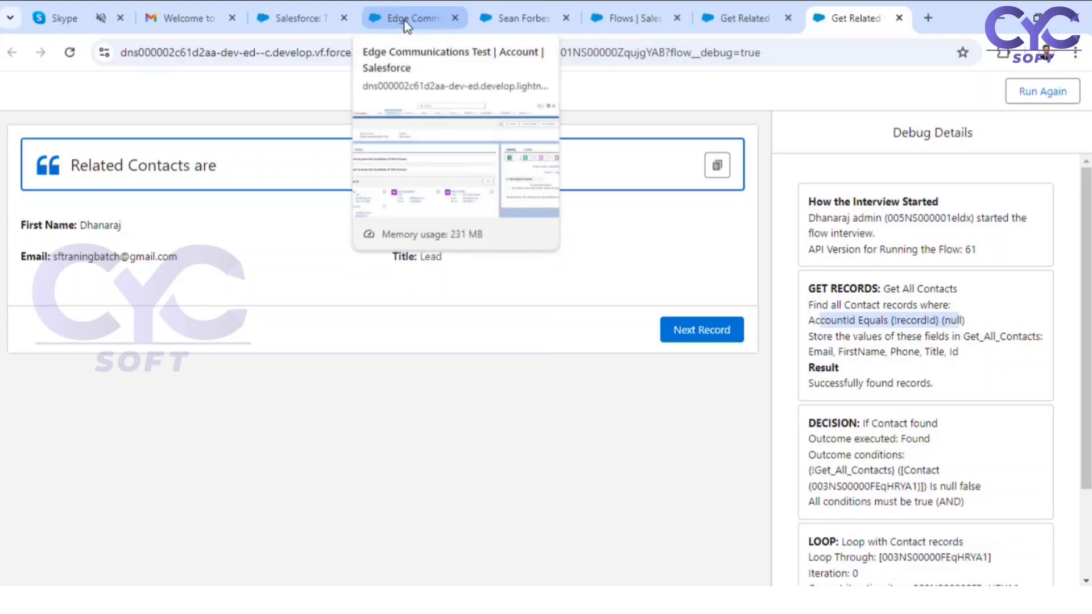
left_click(407, 23)
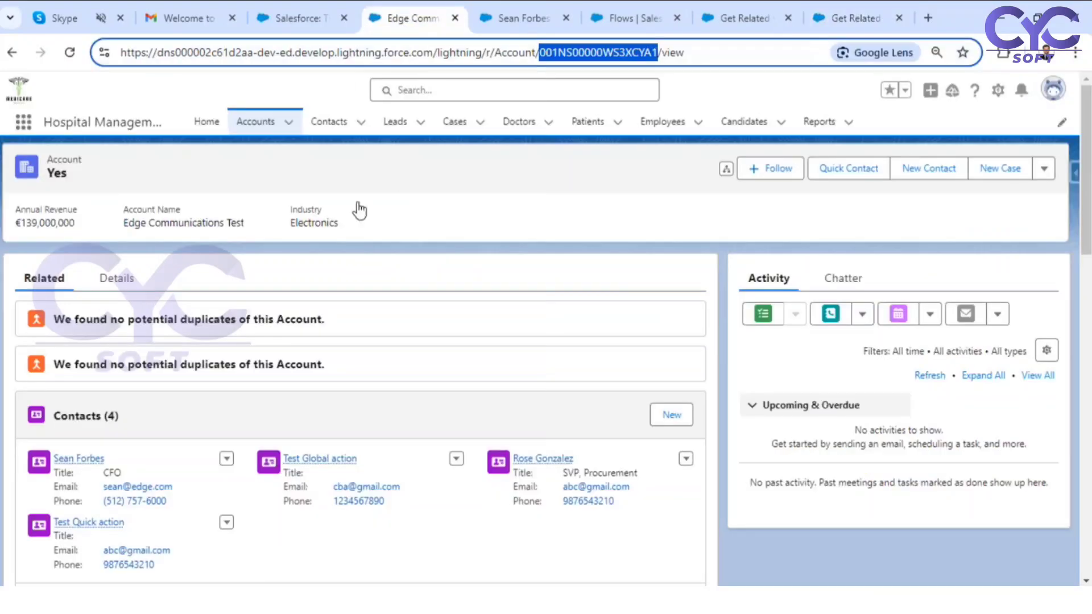
left_click(334, 125)
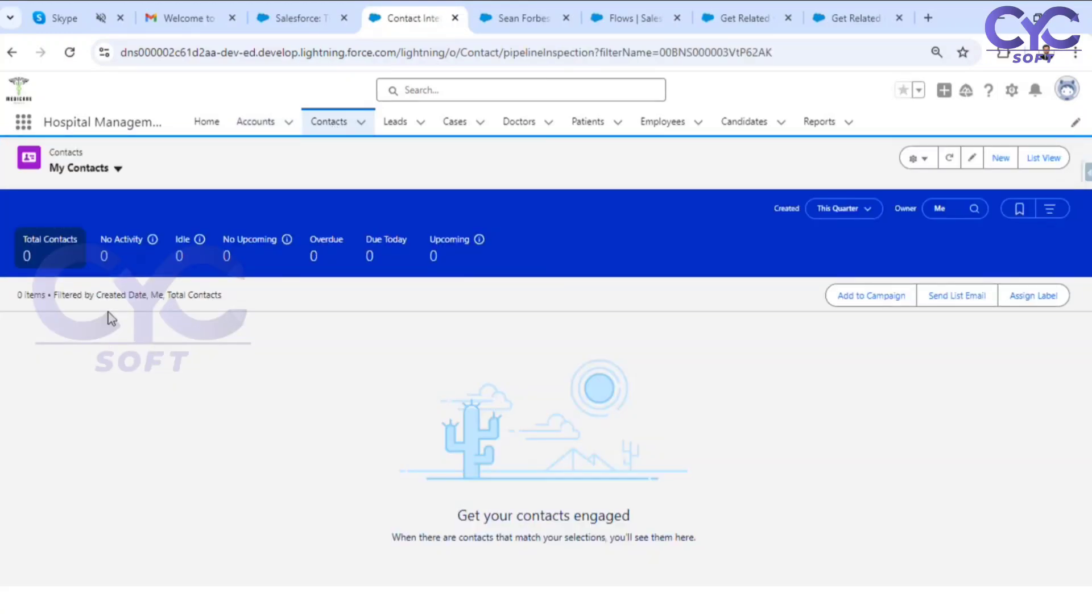
left_click(117, 169)
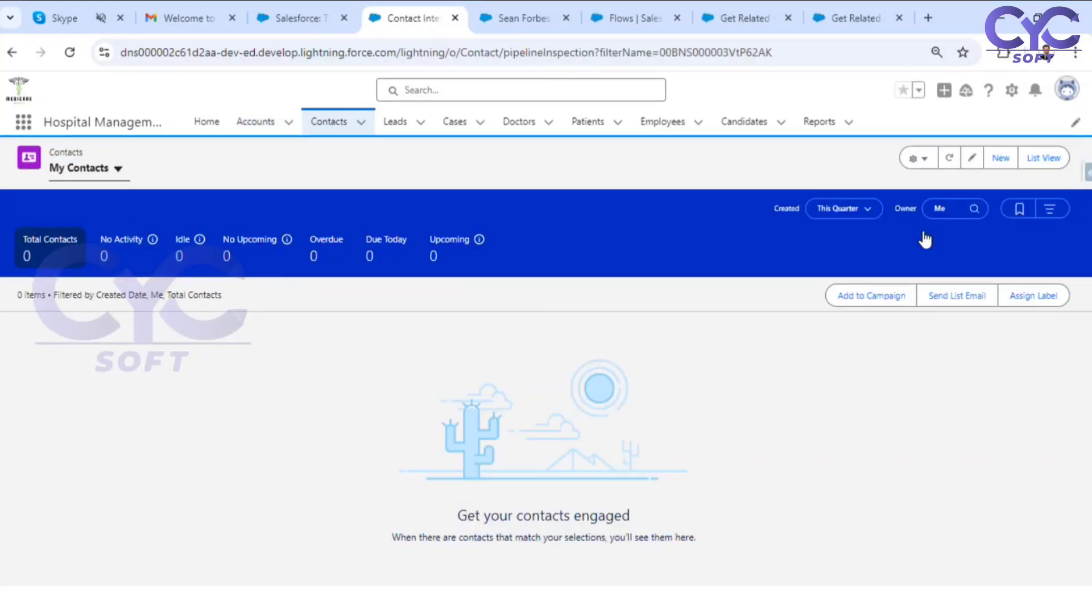
Filter the My Contacts list by a custom created date range from 1 August 2024 to 31 October 2024.
left_click(844, 208)
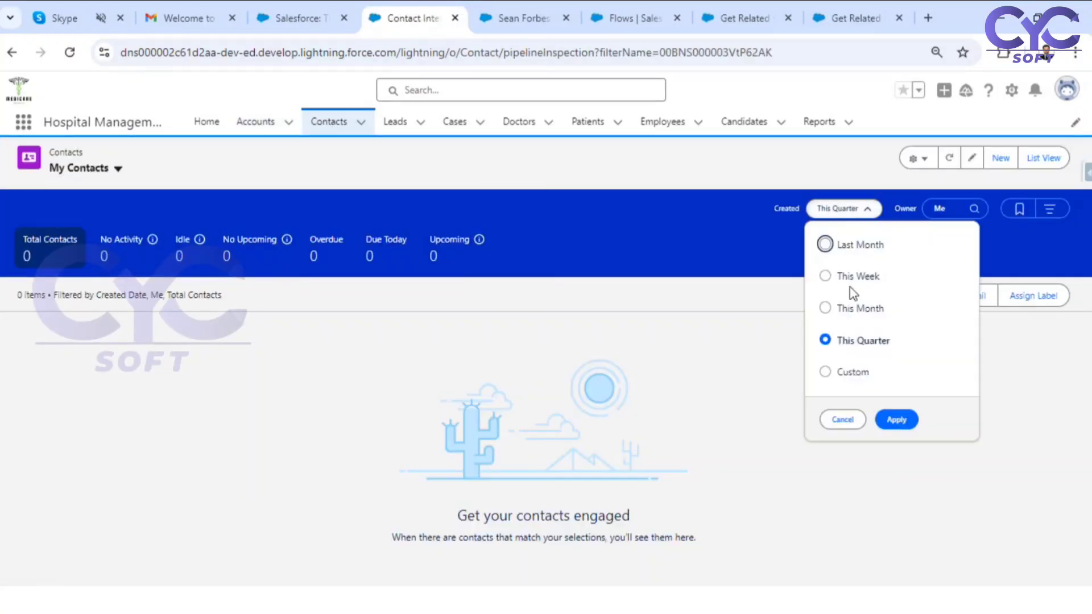
left_click(844, 374)
left_click(920, 432)
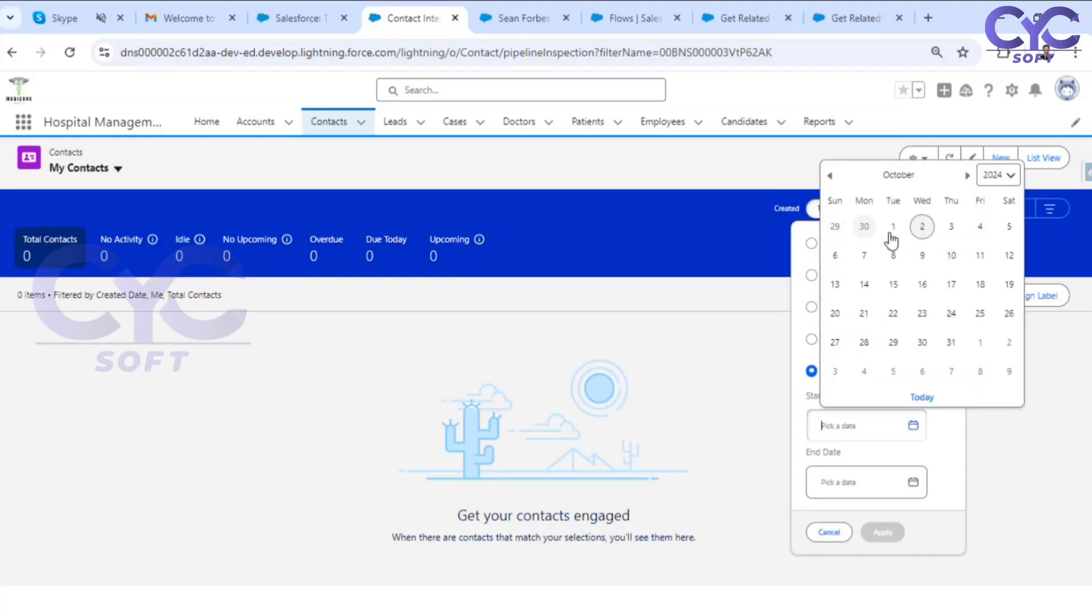
left_click(830, 176)
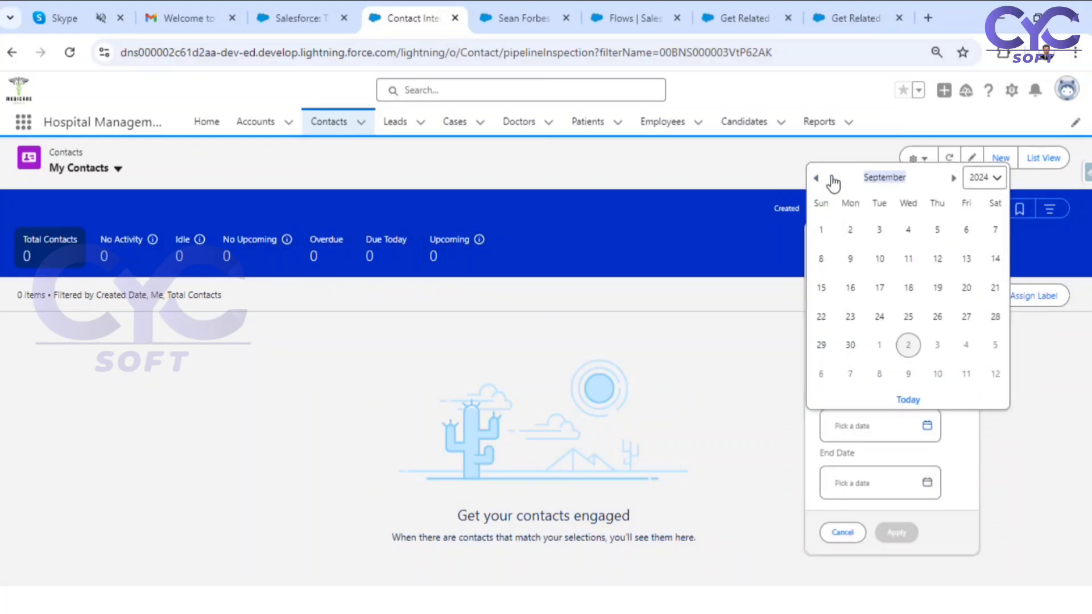
left_click(816, 178)
left_click(948, 231)
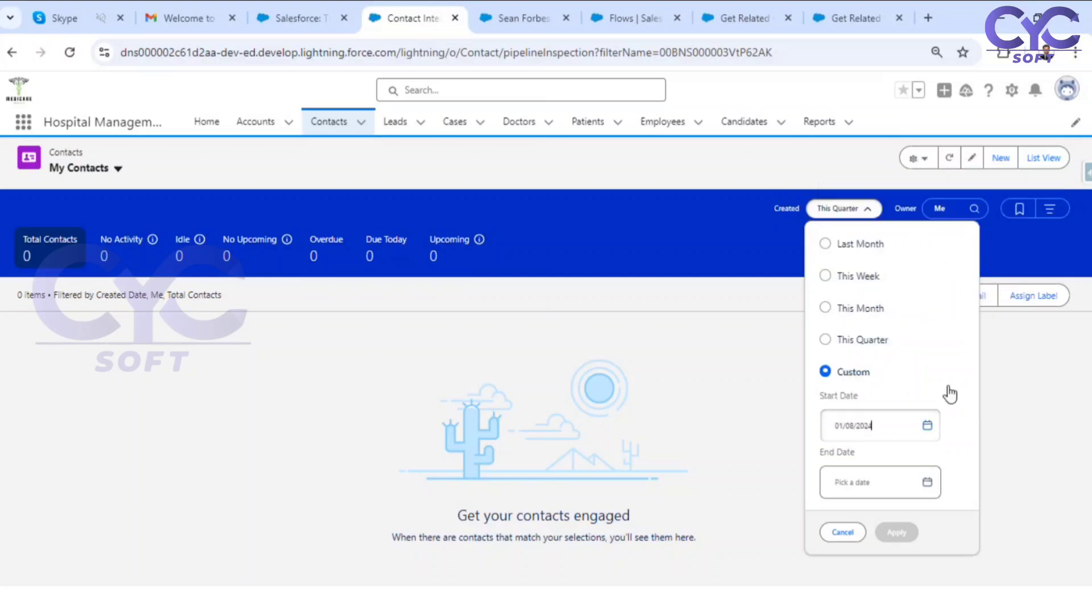
left_click(927, 482)
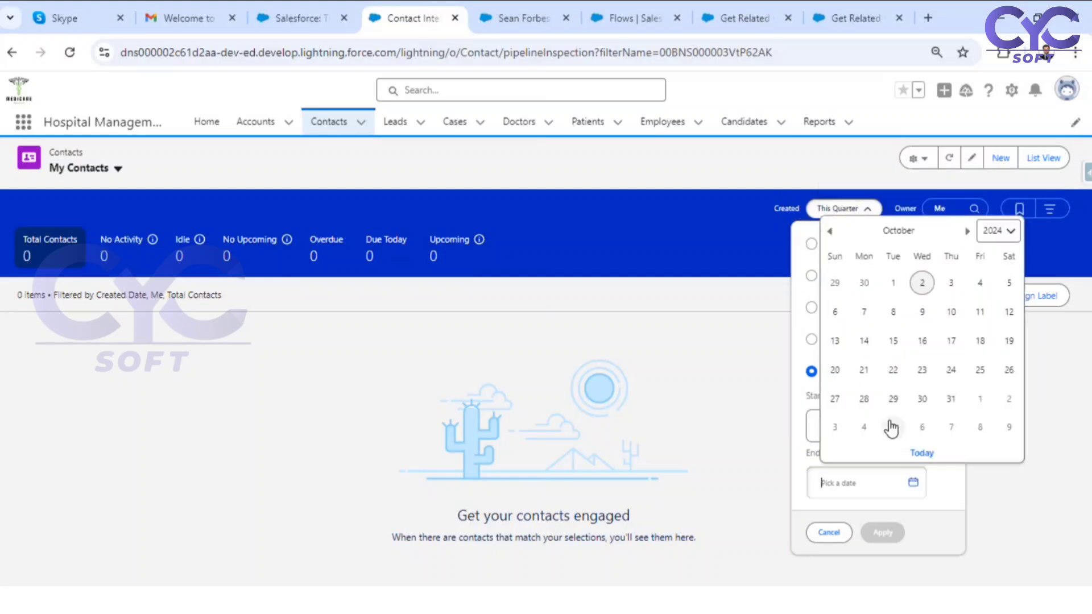
left_click(951, 398)
left_click(889, 532)
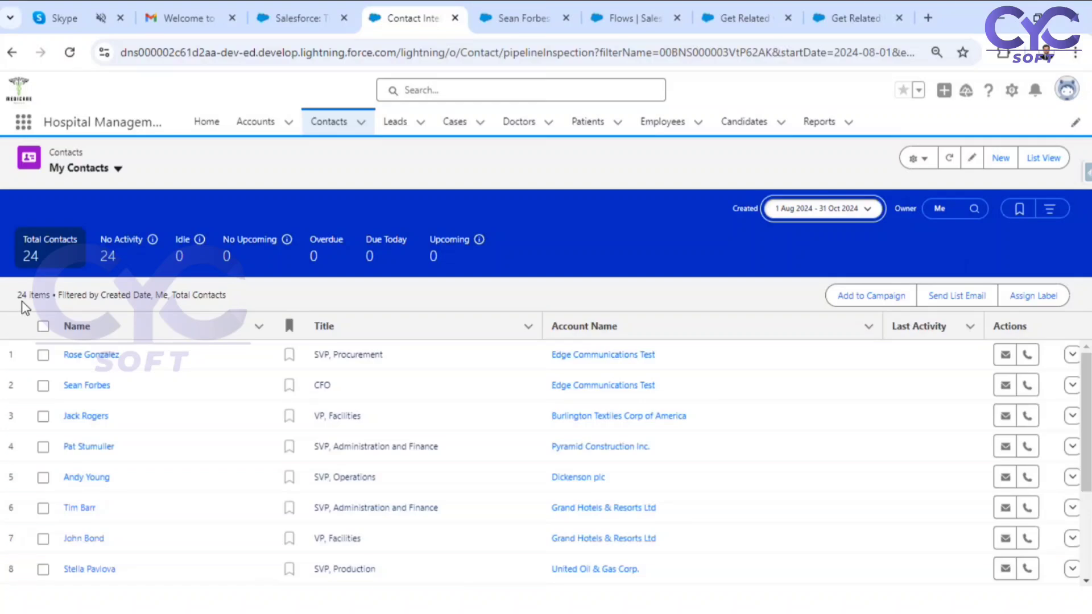
Find the contact titled Lead that has no account name in the filtered list and delete it.
scroll(153, 447, "down", 3)
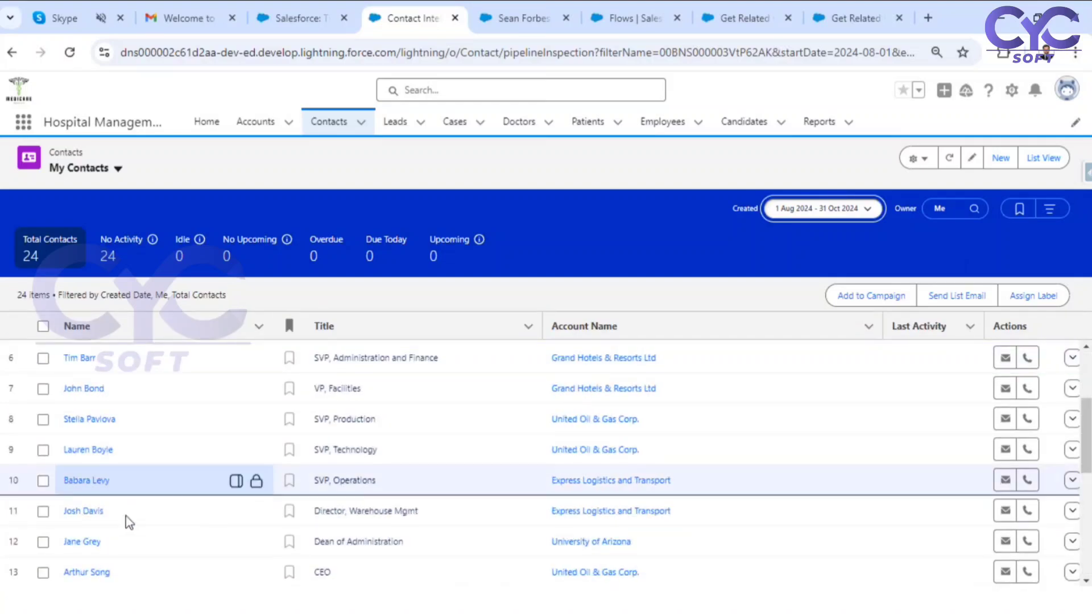
scroll(125, 519, "up", 3)
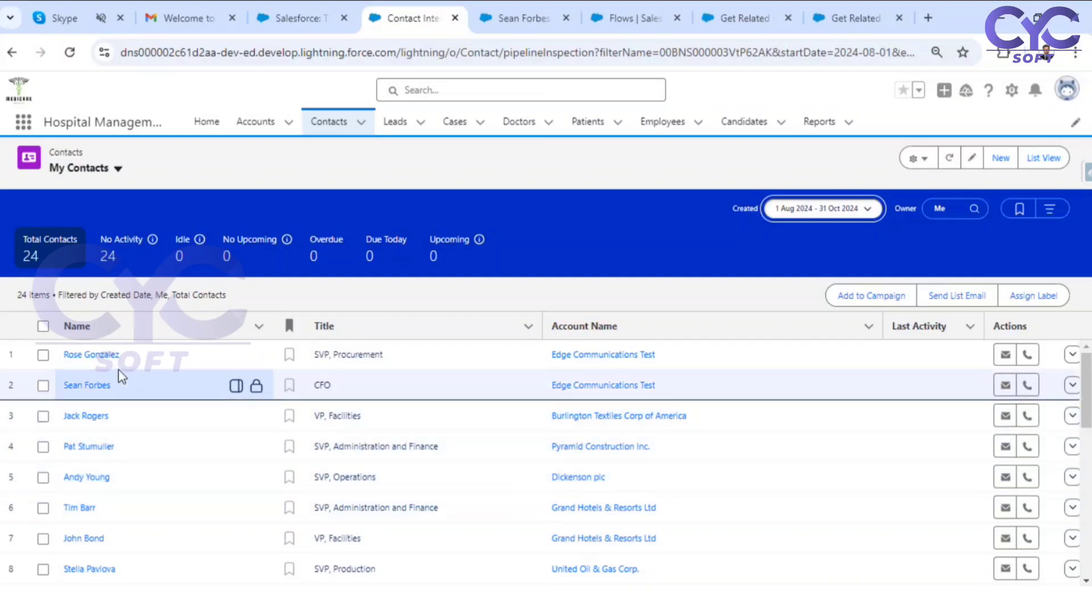
scroll(117, 475, "down", 4)
scroll(116, 473, "down", 5)
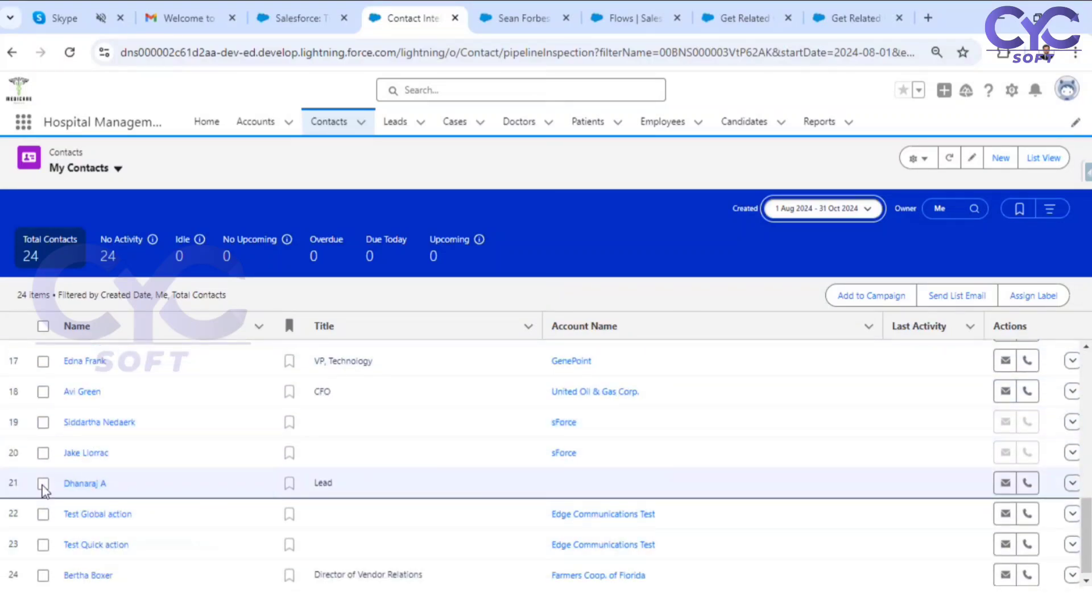
left_click(43, 485)
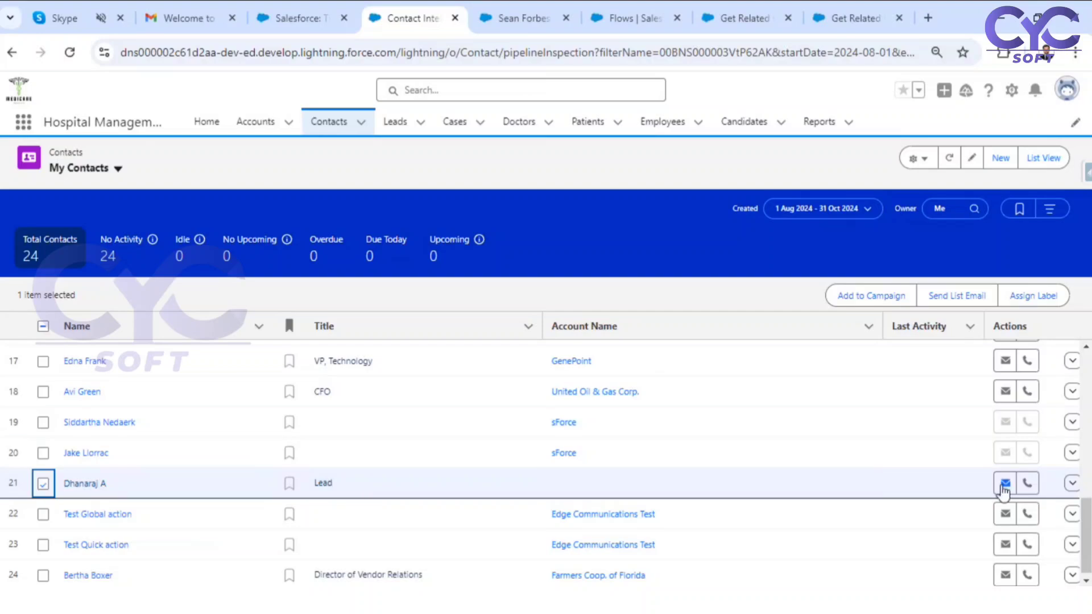
left_click(1073, 484)
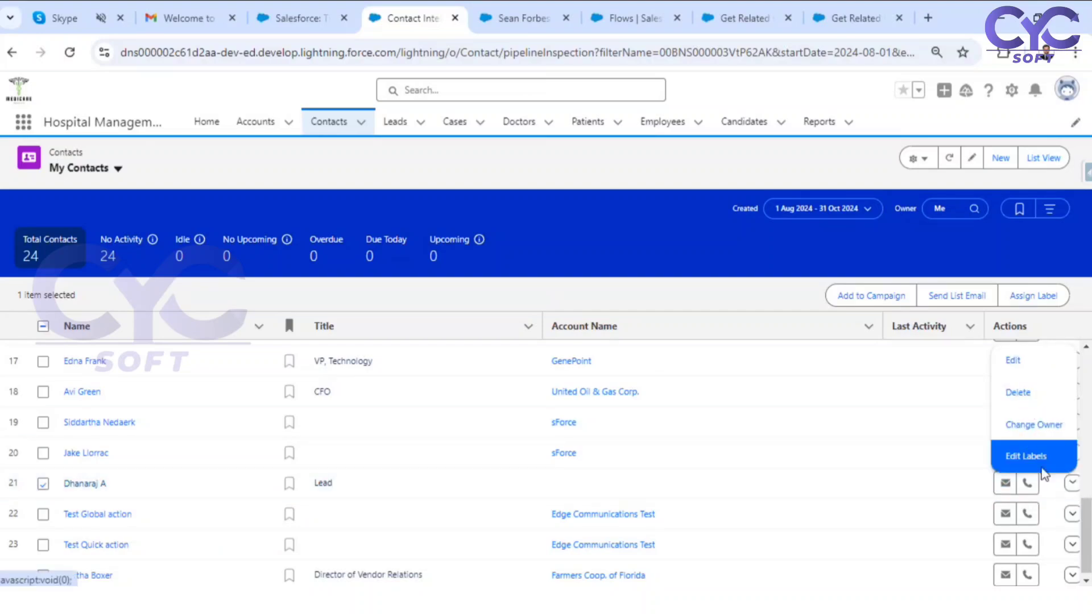
left_click(1025, 384)
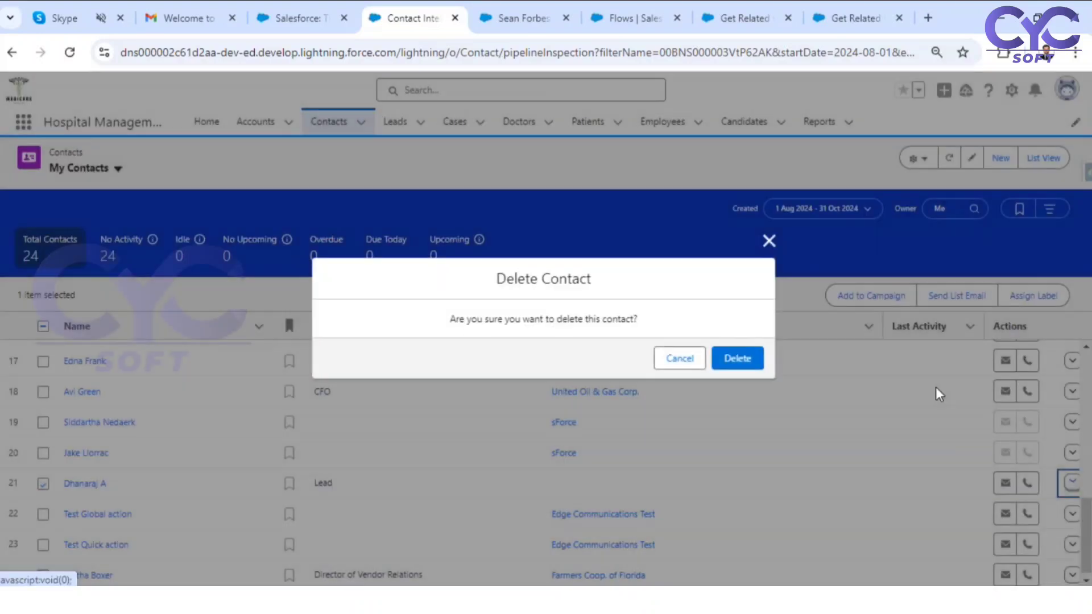
left_click(746, 355)
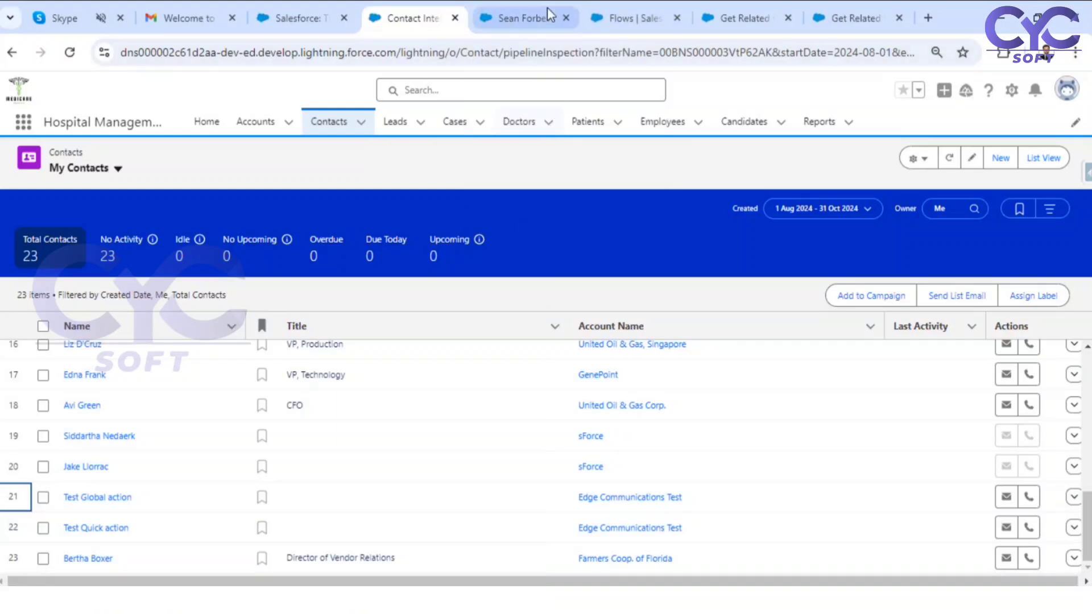
Return to the running debug interview and advance past the displayed contact record to the final screen.
left_click(878, 11)
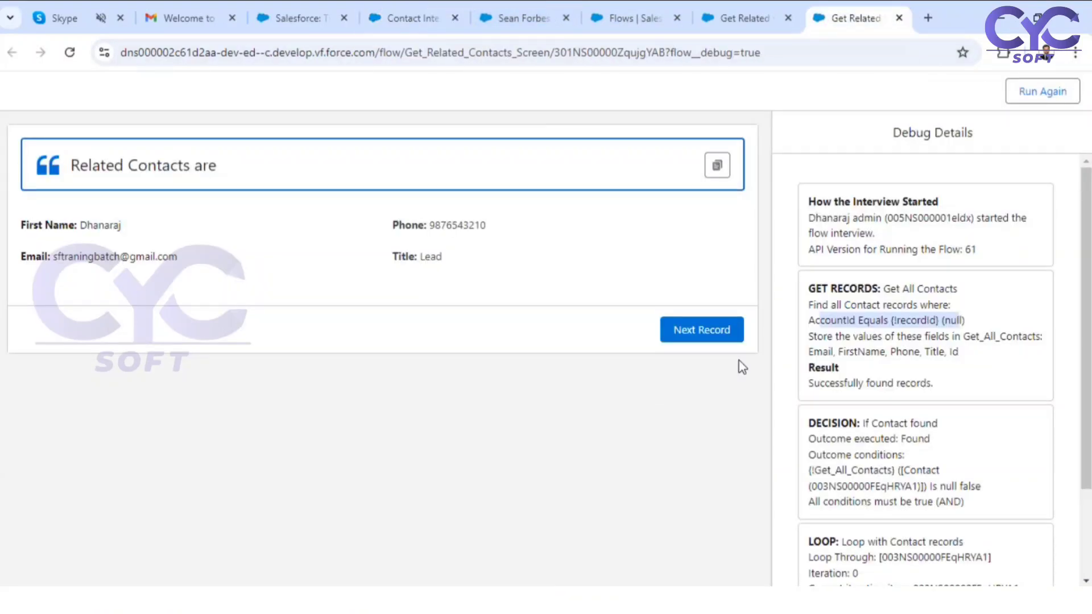
left_click(711, 330)
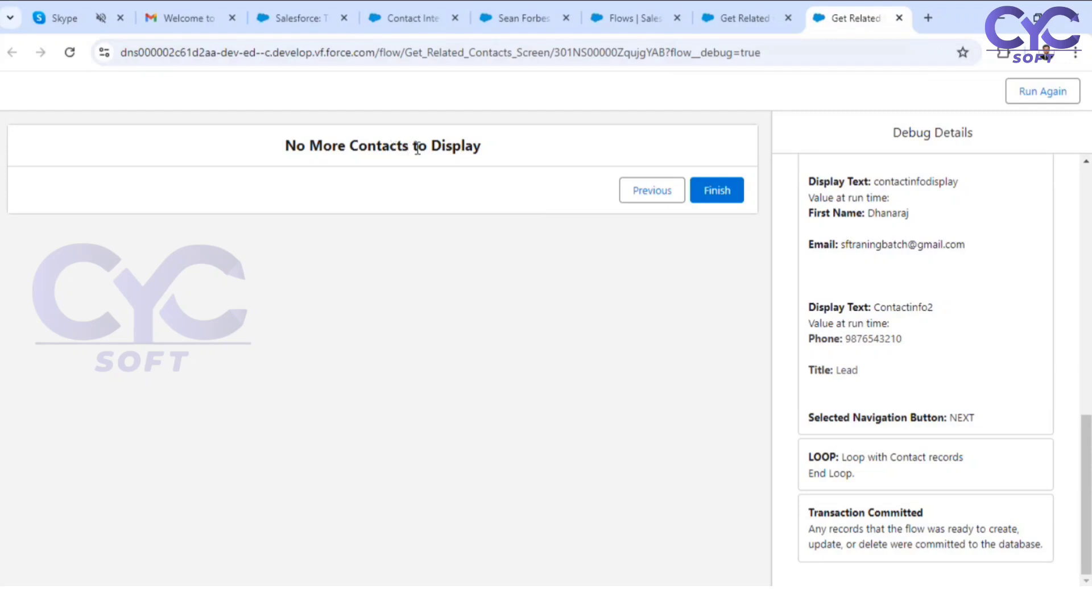
left_click(732, 24)
left_click(831, 19)
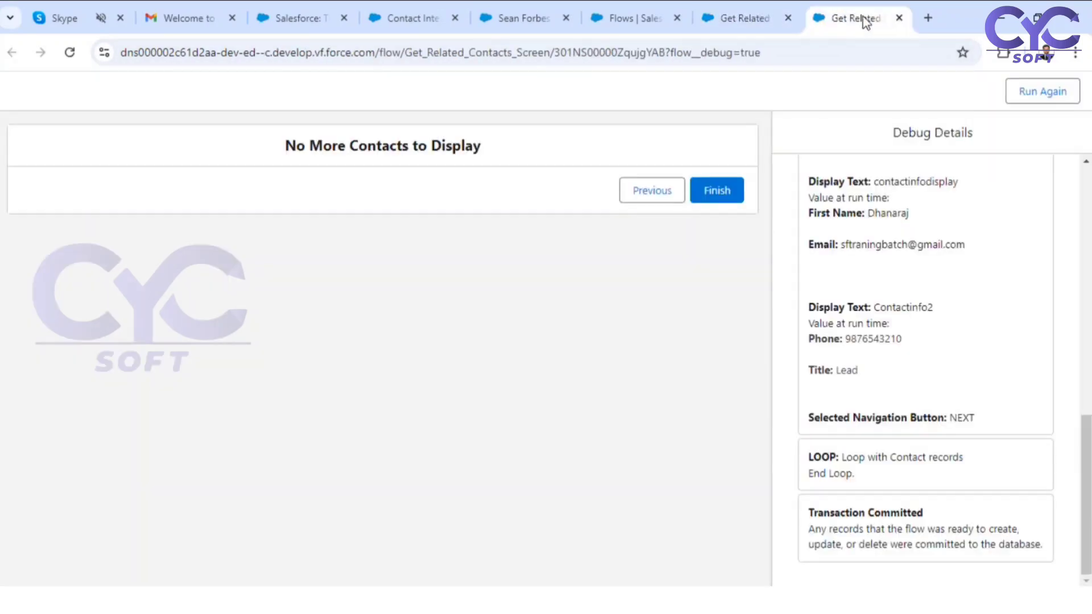
Close the old debug run and debug the flow again with recordId left blank, highlighting the message on the resulting screen.
left_click(899, 18)
left_click(886, 124)
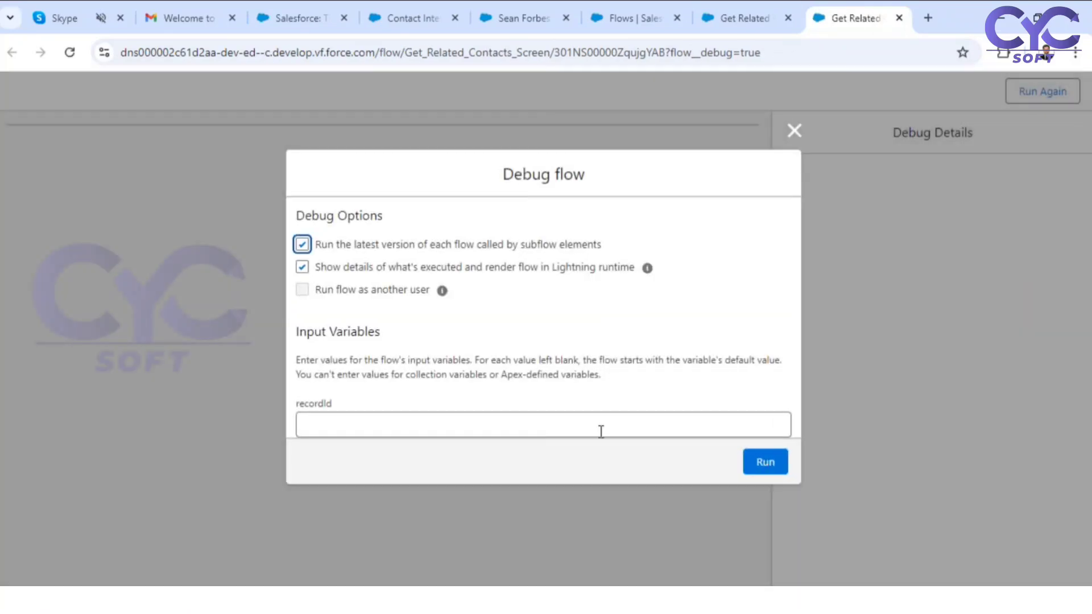
left_click(767, 463)
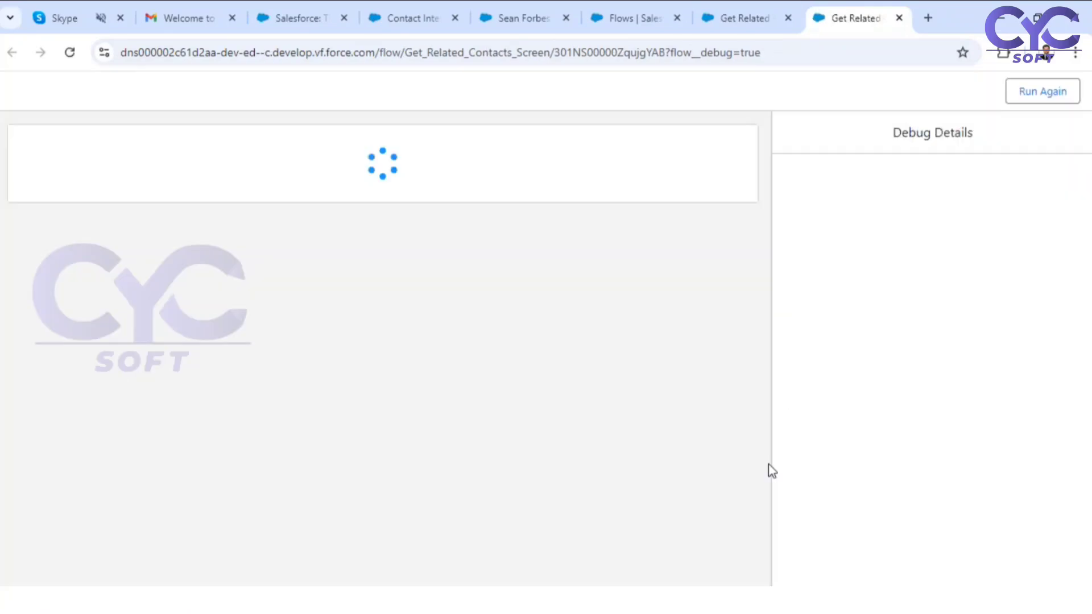
left_click_drag(72, 165, 474, 162)
Compare the debug result with the decision's Not Found path and No Contact SCreen element in Flow Builder.
left_click(654, 18)
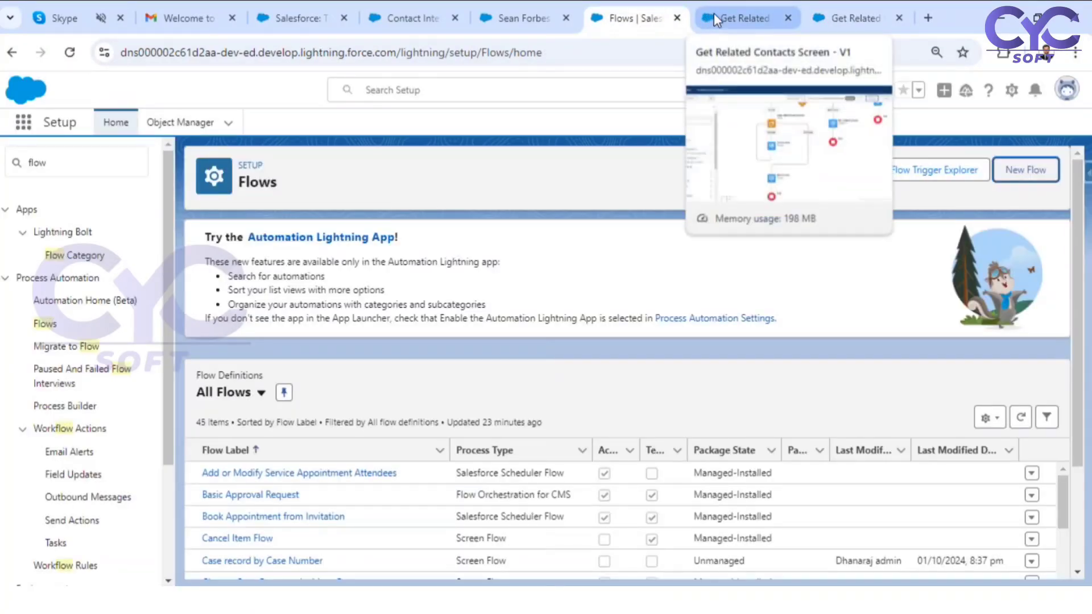
left_click(714, 14)
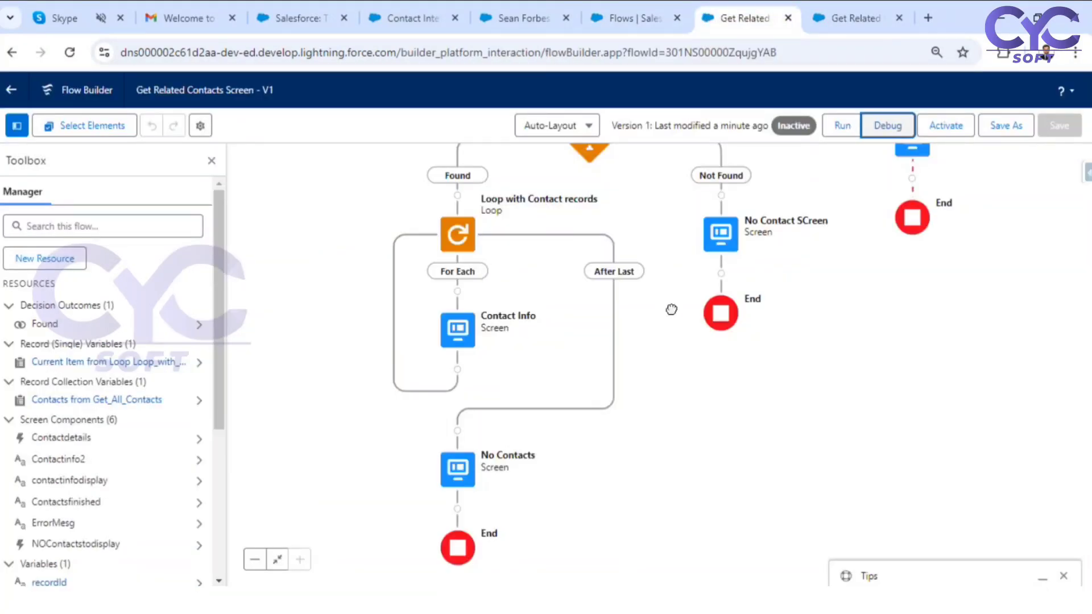
scroll(652, 418, "up", 3)
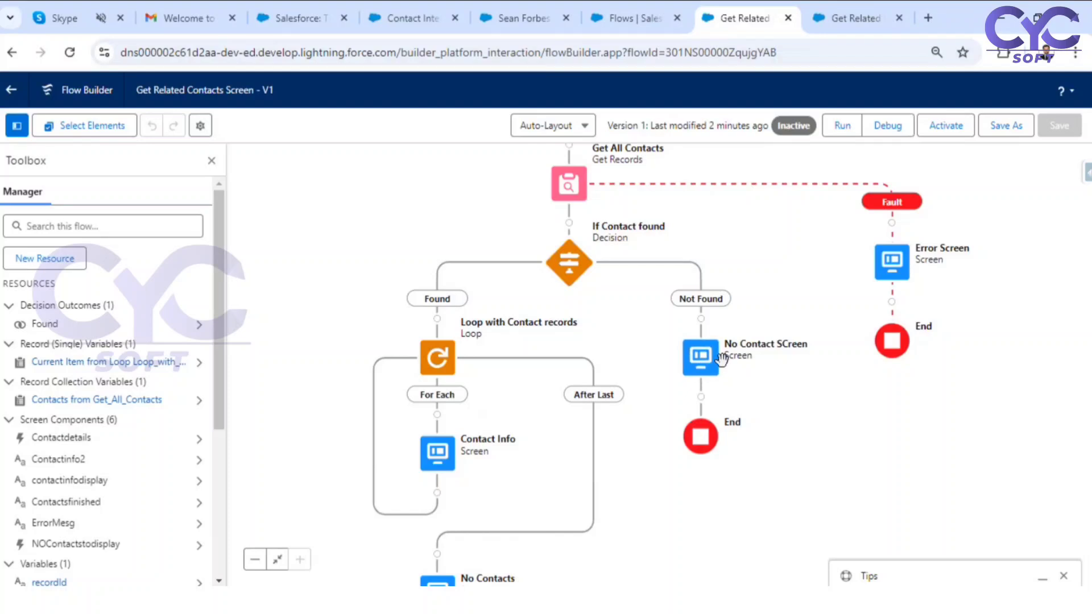
left_click(828, 17)
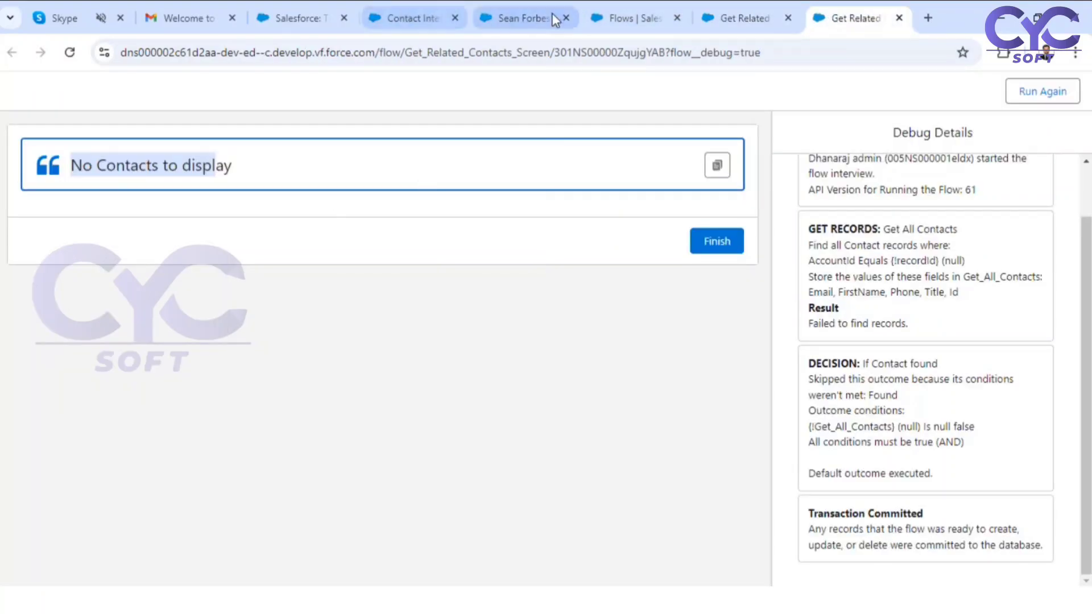
Open the Edge Communications Test account from its CFO contact's record and copy the account's record ID from the URL.
left_click(524, 18)
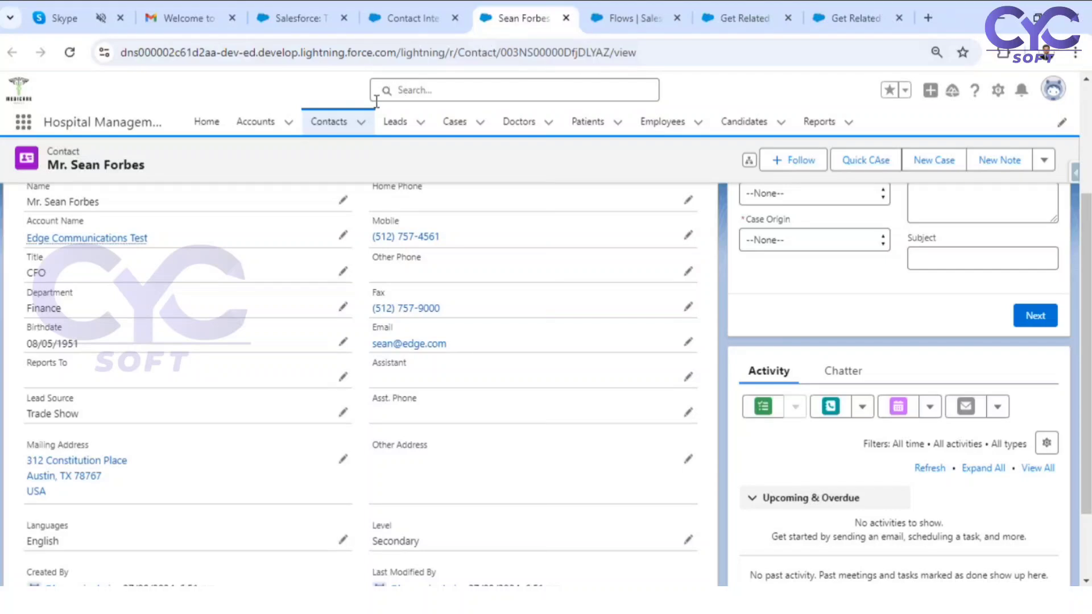
left_click(91, 246)
left_click(546, 53)
double_click(555, 52)
key("ctrl+c")
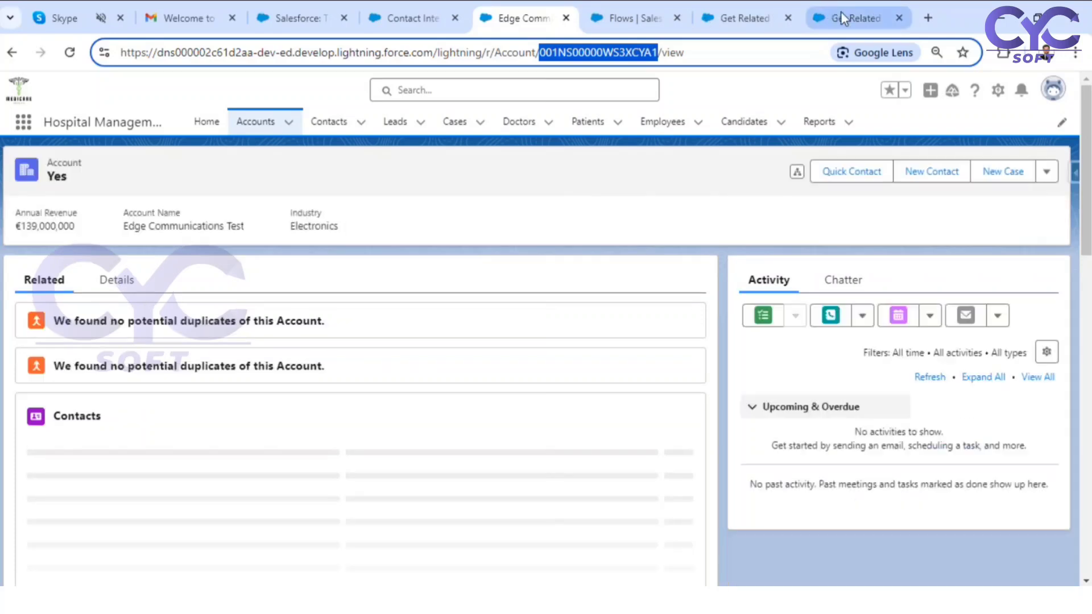
Start a new debug run of the flow with recordId set to the copied Edge Communications Test account ID.
left_click(840, 11)
left_click(743, 11)
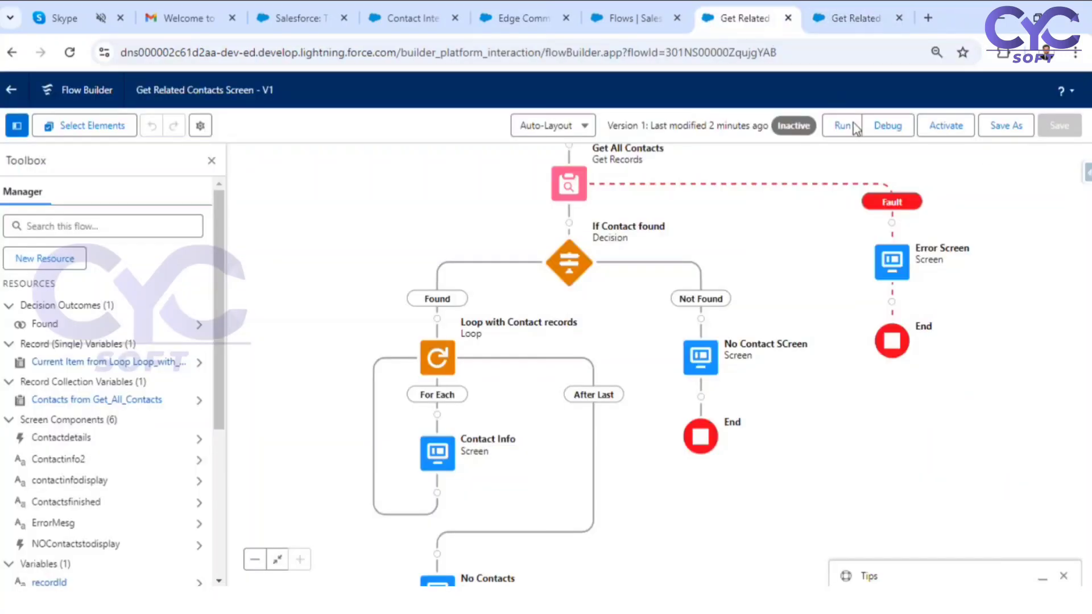
left_click(883, 130)
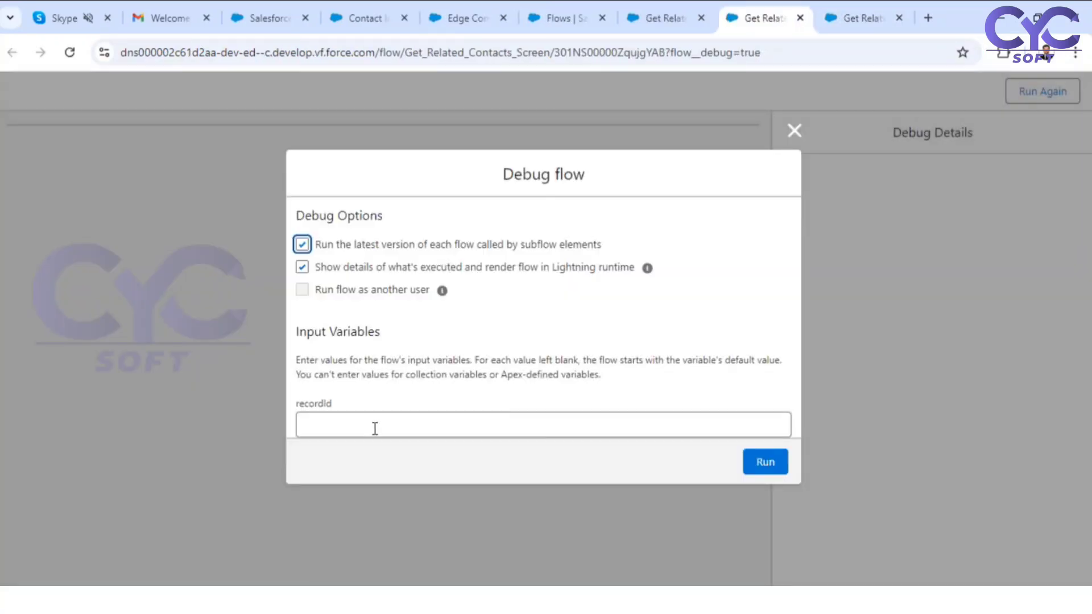
left_click(375, 429)
key("ctrl+v")
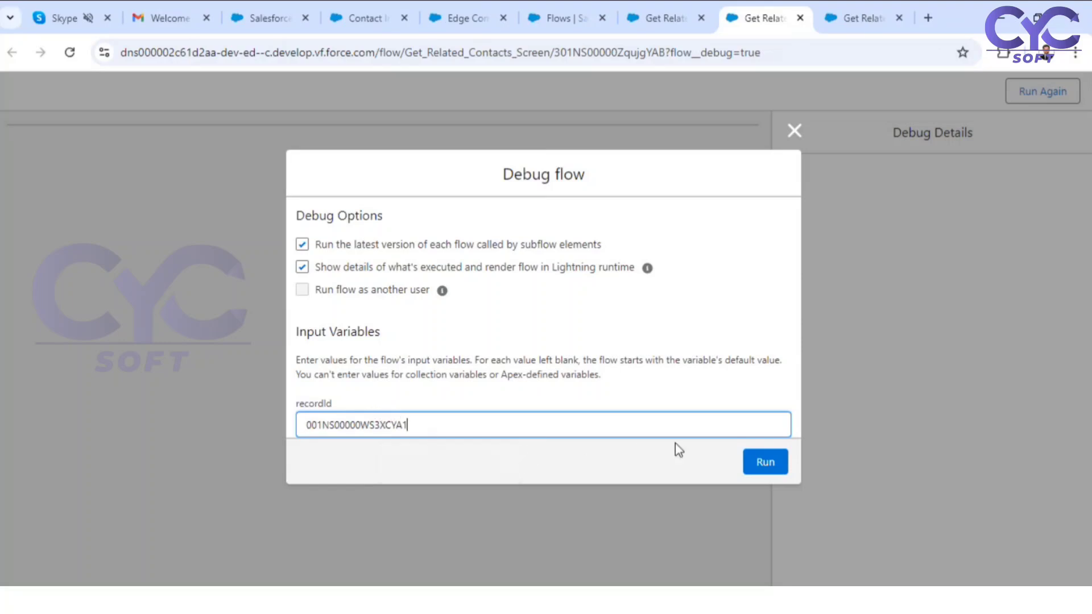
left_click(765, 462)
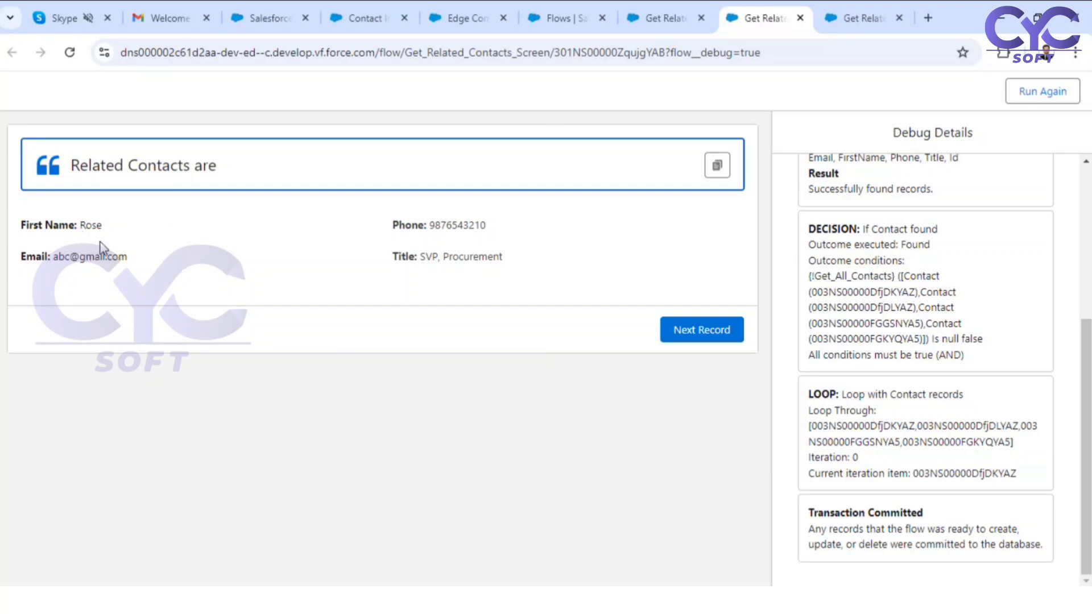
Step through every related contact in the debug run up to the closing screen and highlight its message.
left_click(715, 331)
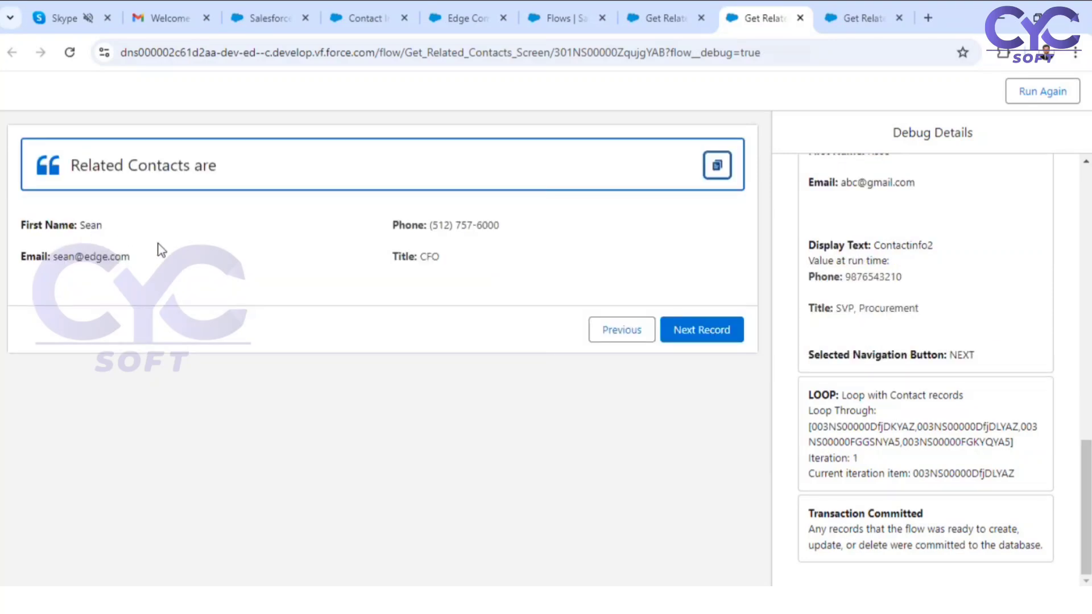
left_click(704, 336)
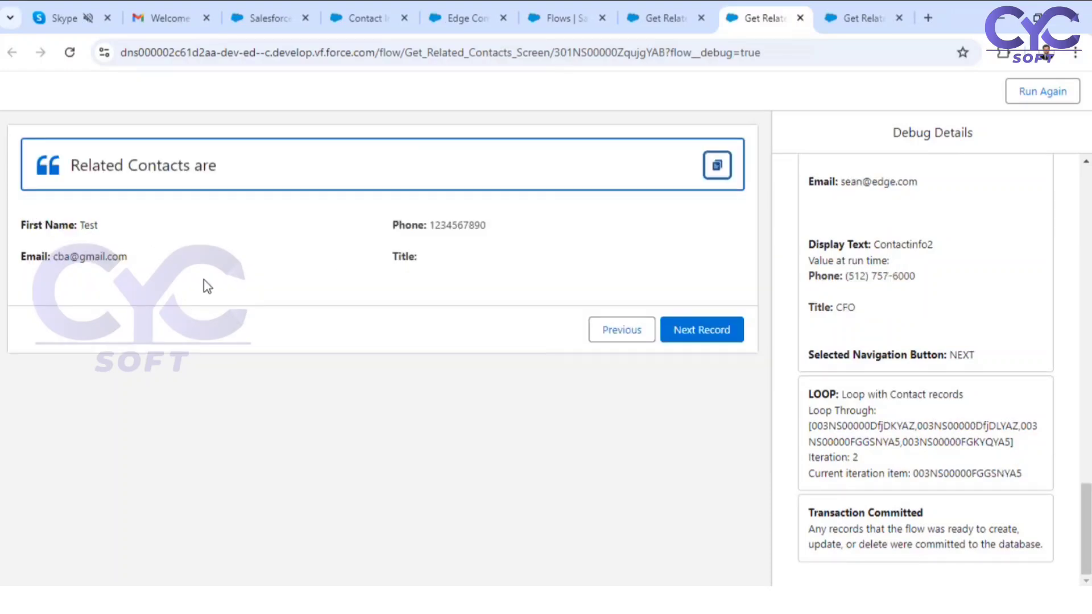
left_click(720, 331)
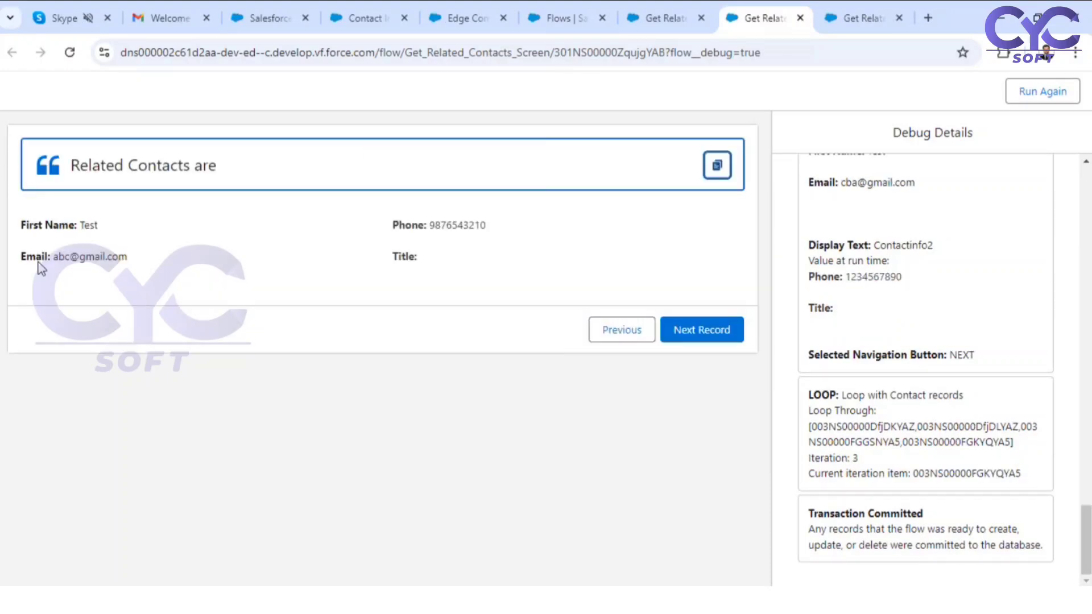
left_click(701, 336)
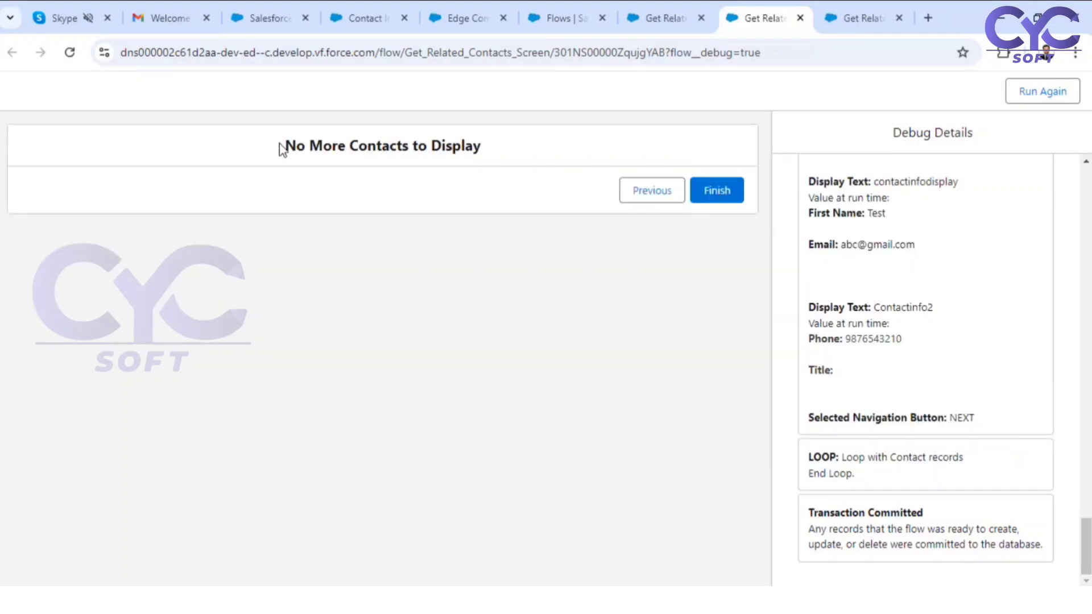
left_click_drag(280, 148, 472, 157)
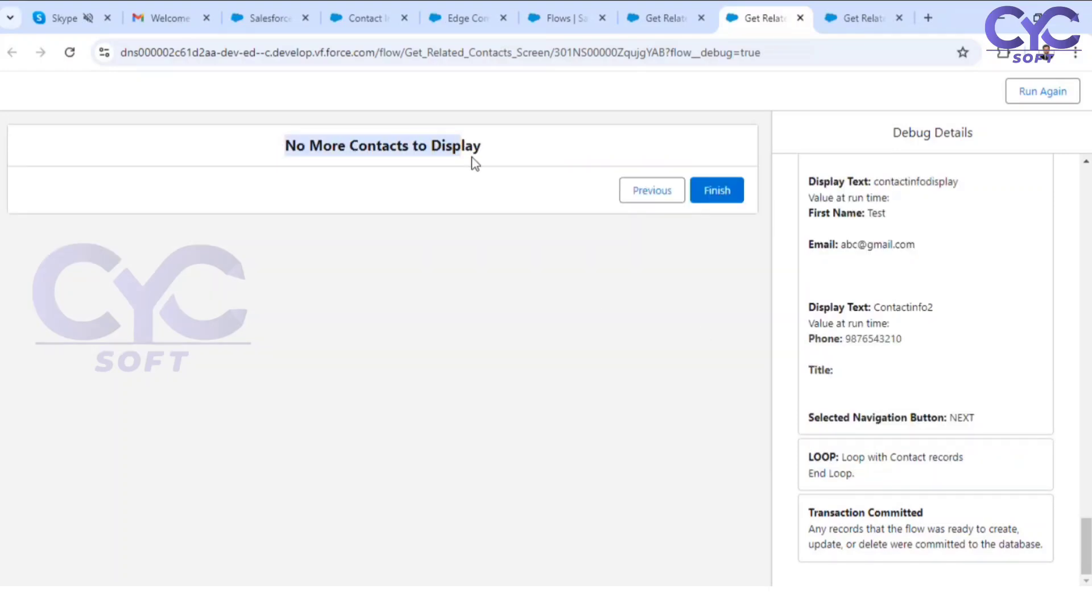
Compare the debug result with the account's Contacts related list and the loop's After Last path to the No Contacts screen in Flow Builder.
left_click(449, 21)
scroll(167, 381, "down", 3)
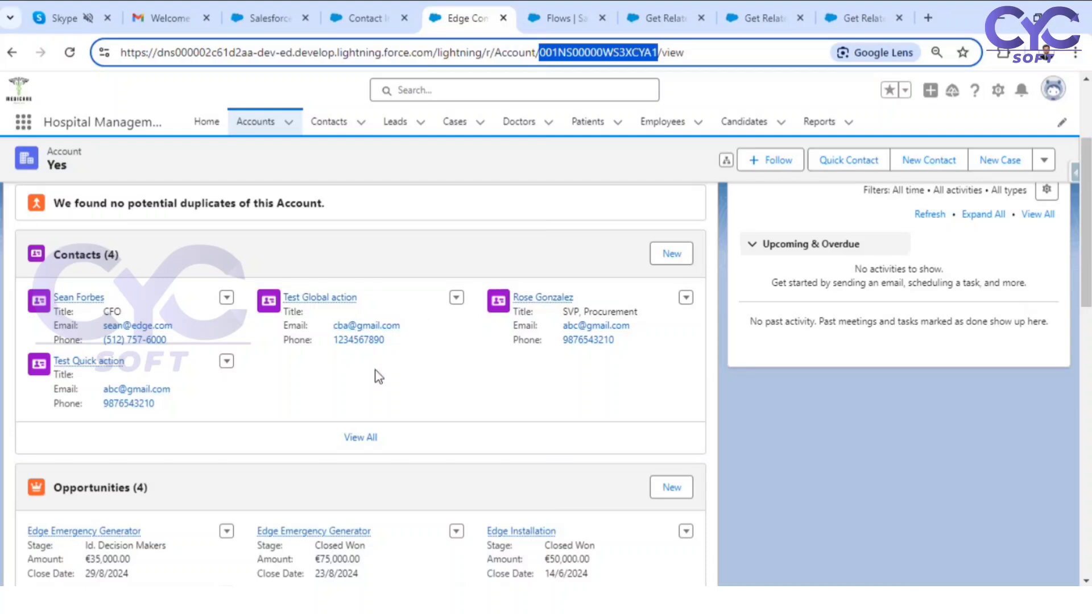
left_click(671, 9)
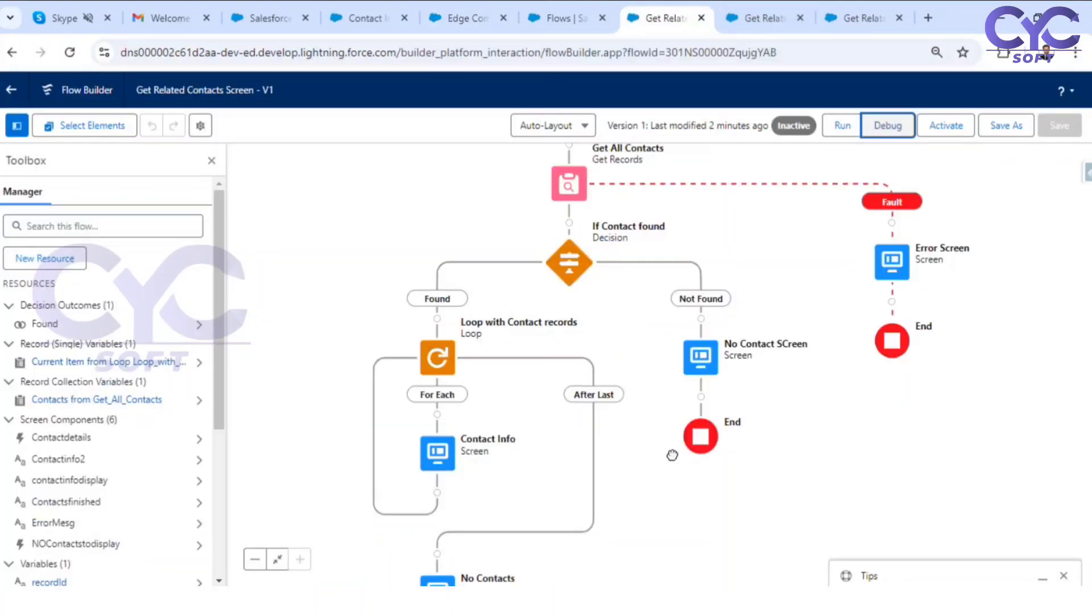
scroll(672, 456, "down", 3)
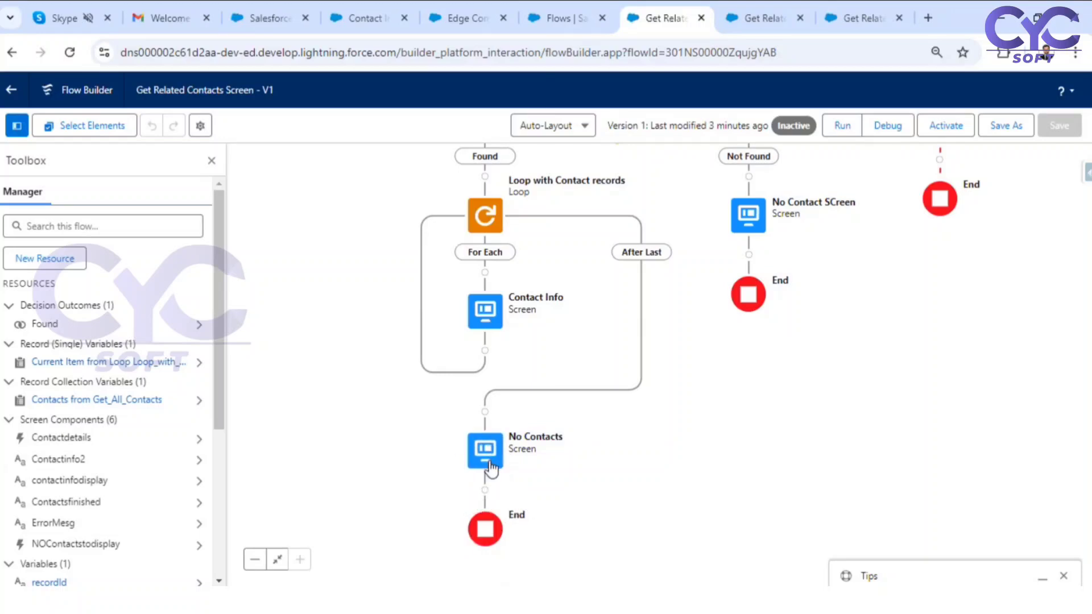
Return to the debug run and finish the flow interview from its No More Contacts to Display screen.
left_click(757, 7)
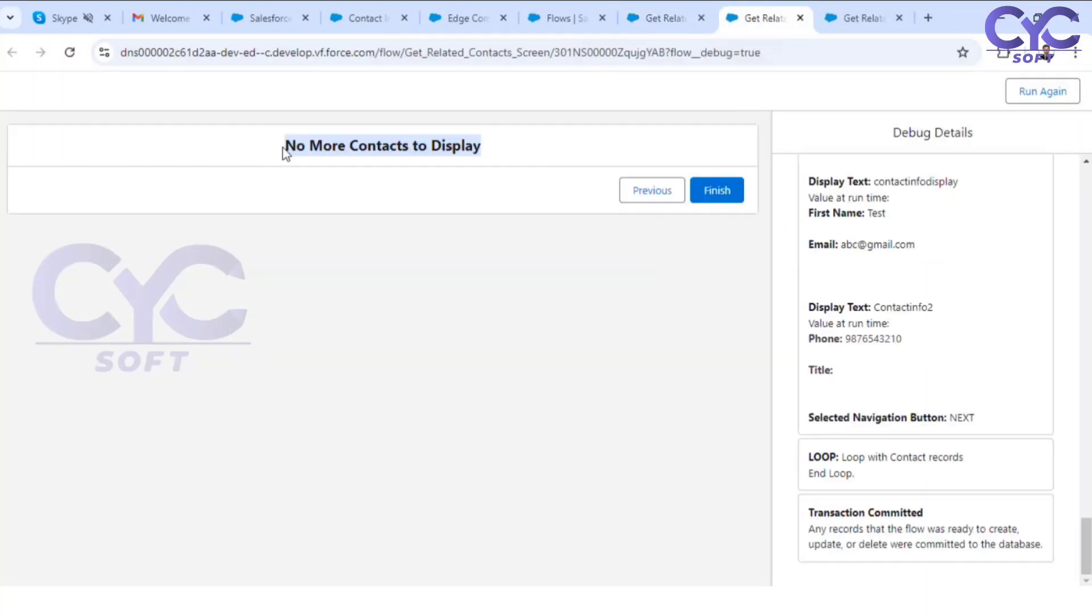
left_click(721, 192)
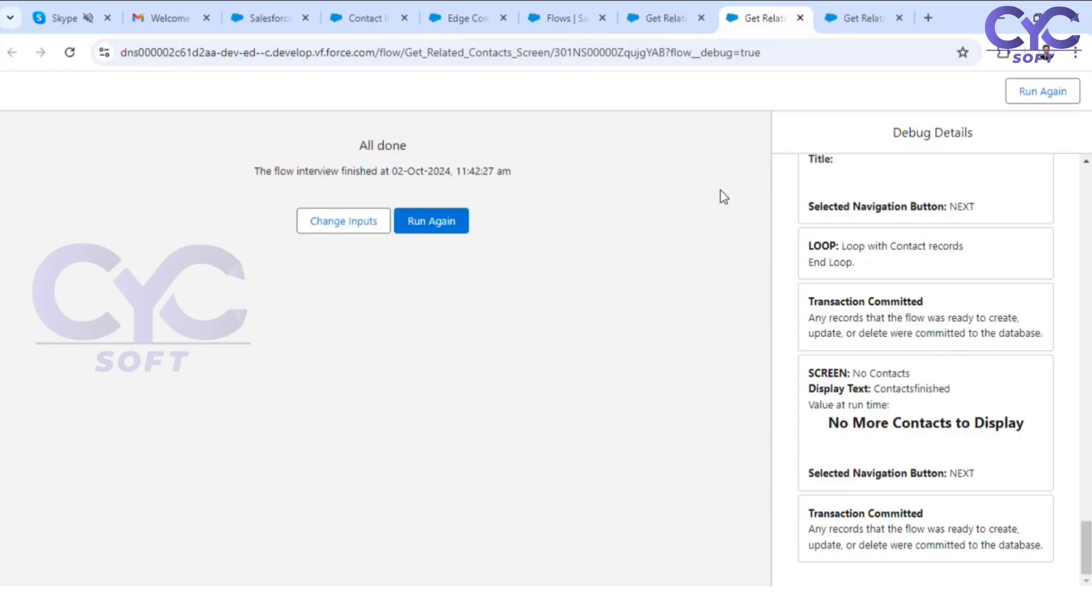